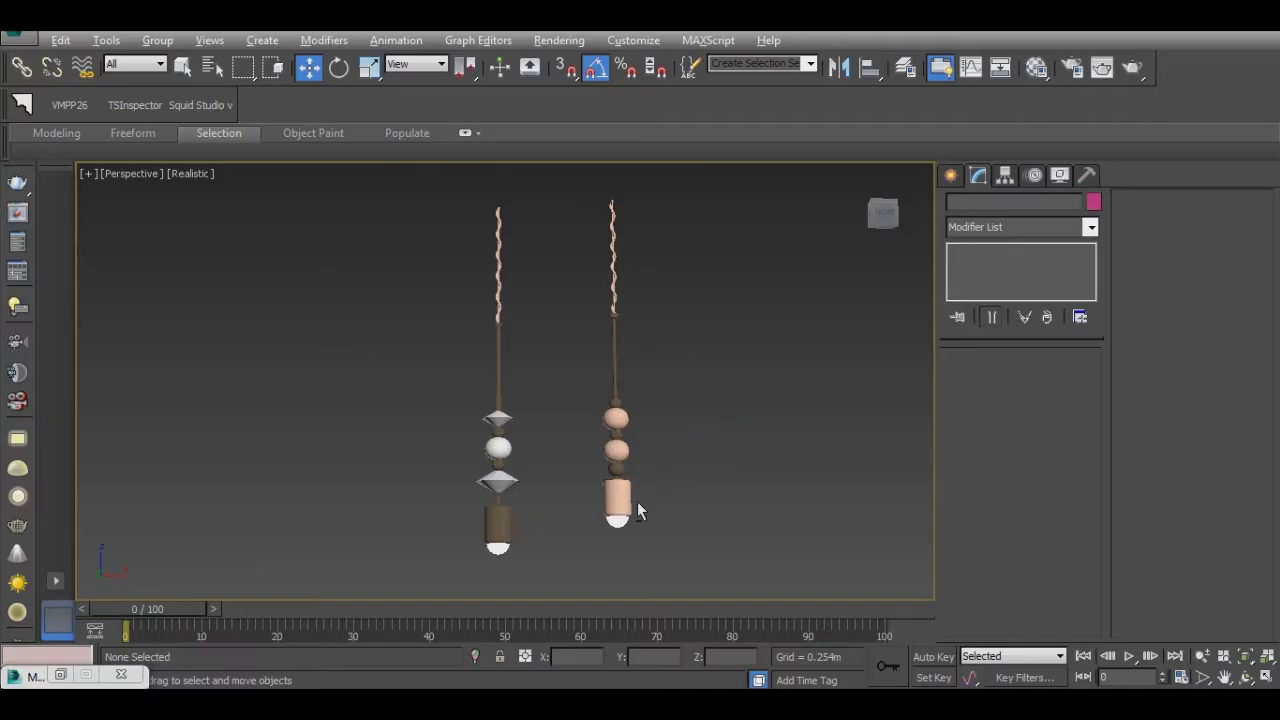
# Step: Draw a small circle at the scene centre and set its radius to 0.05m
pyautogui.keyDown('alt'); pyautogui.moveTo(637, 503); pyautogui.dragTo(639, 503, button='middle'); pyautogui.keyUp('alt')
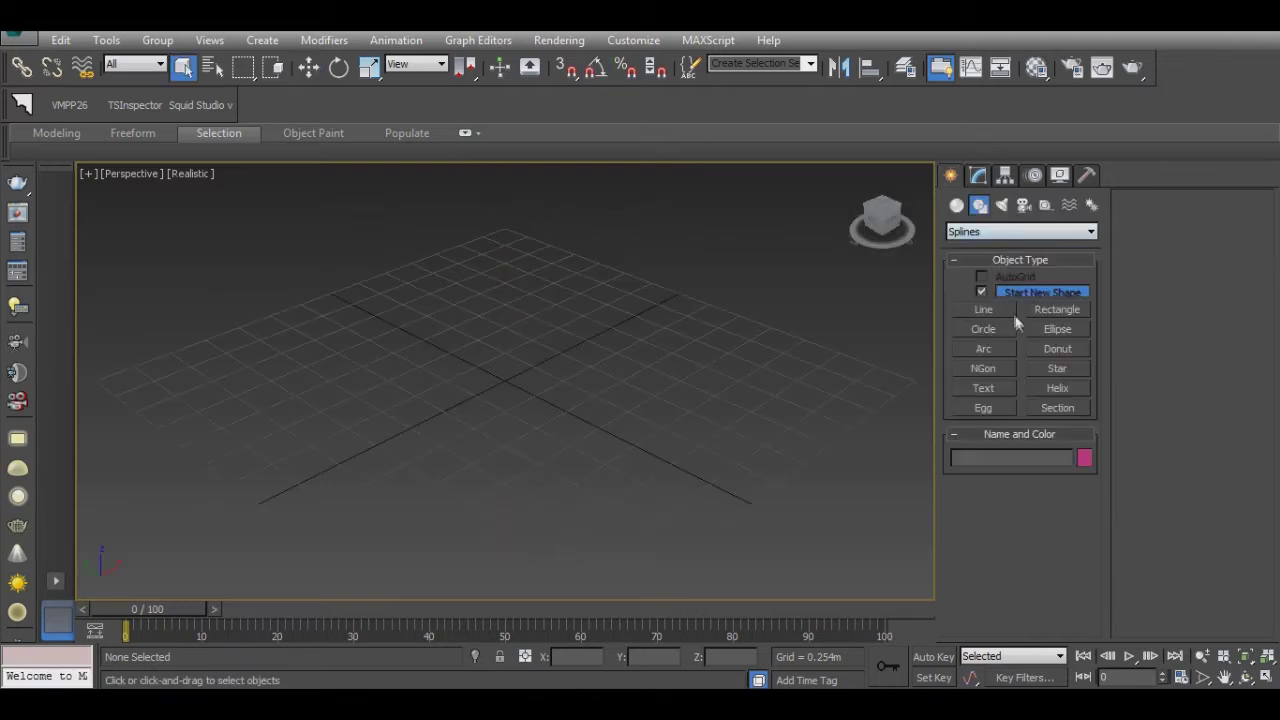
pyautogui.click(984, 329)
pyautogui.moveTo(580, 400); pyautogui.dragTo(582, 391)
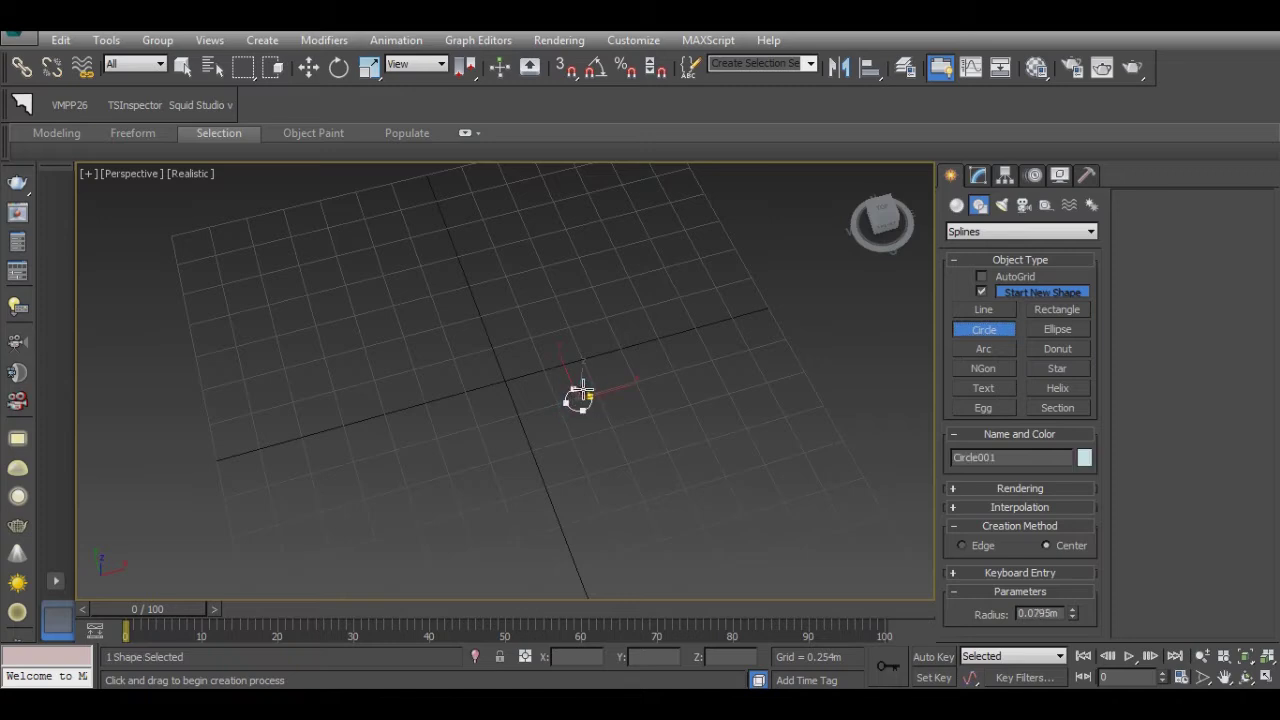
pyautogui.click(981, 176)
pyautogui.keyDown('alt'); pyautogui.moveTo(754, 398); pyautogui.dragTo(762, 406, button='middle'); pyautogui.keyUp('alt')
pyautogui.scroll(3, 592, 403)
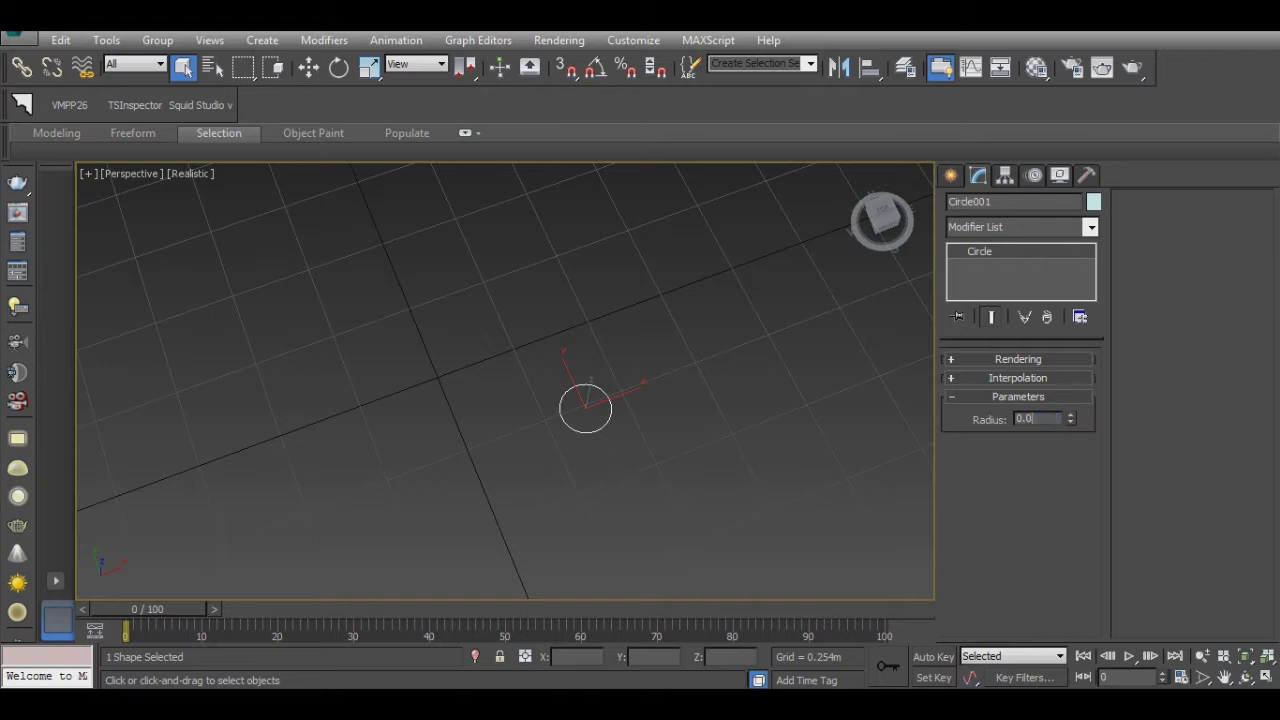
pyautogui.write('5m')
pyautogui.scroll(3, 586, 409)
pyautogui.scroll(2, 634, 380)
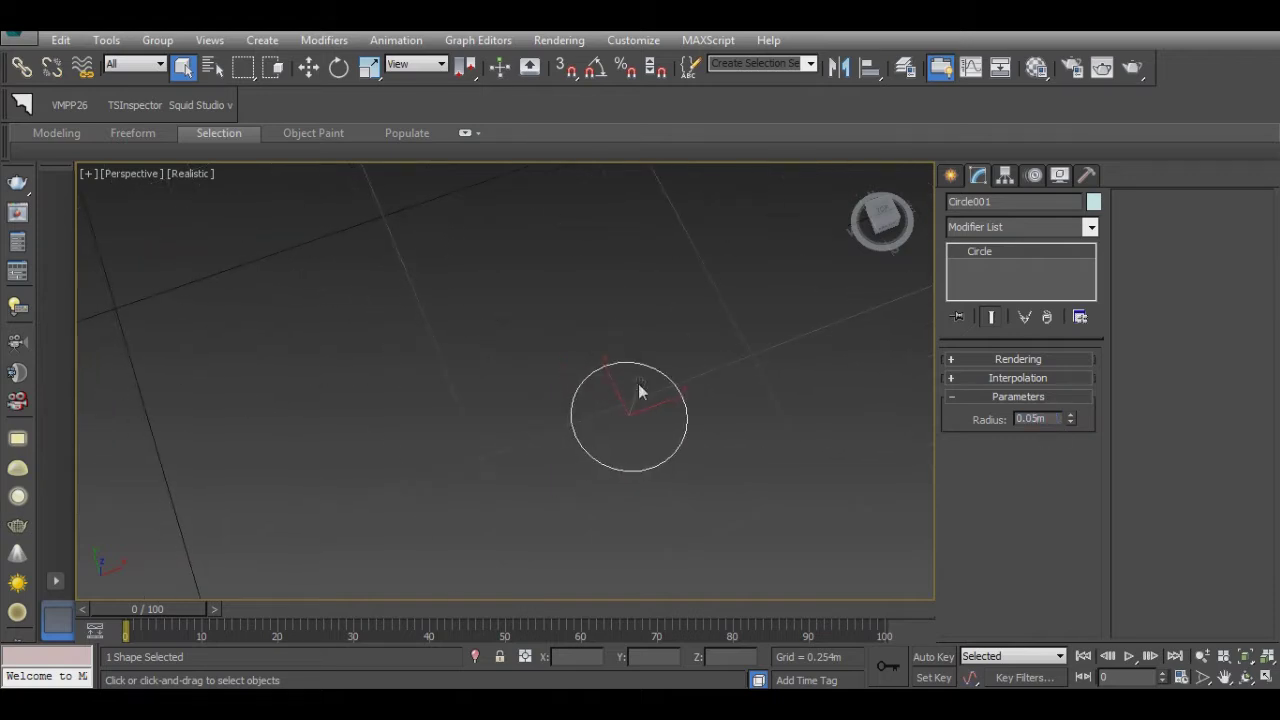
# Step: Start drawing a rectangle beside the circle
pyautogui.click(951, 177)
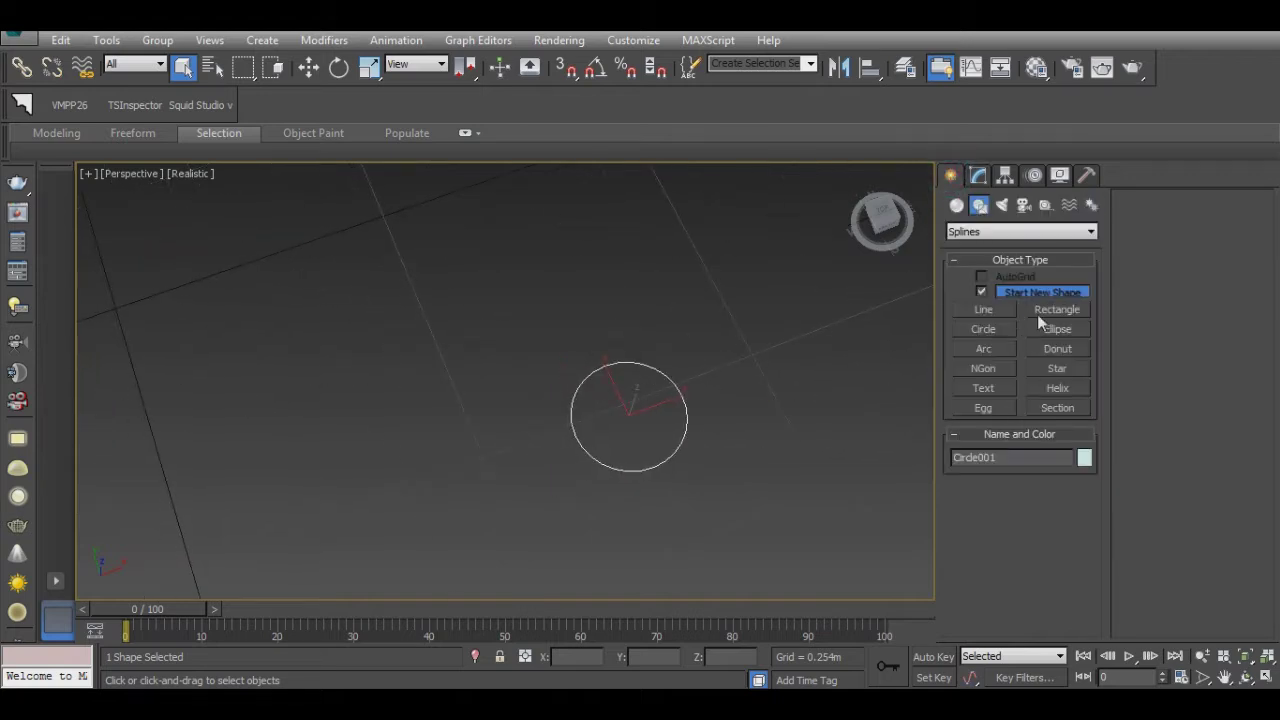
pyautogui.click(1056, 310)
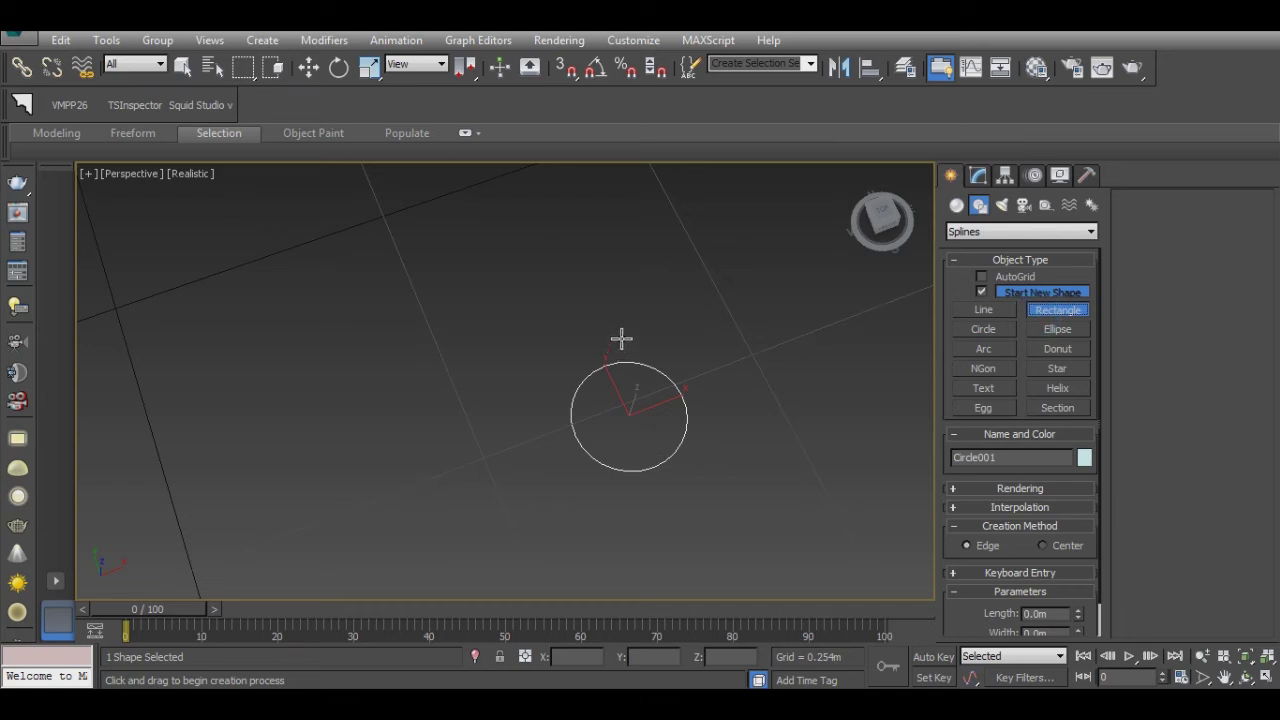
pyautogui.moveTo(621, 339); pyautogui.dragTo(636, 490)
# Step: Cancel the rectangle and convert Circle001 into an editable spline
pyautogui.rightClick(635, 491)
pyautogui.rightClick(634, 491)
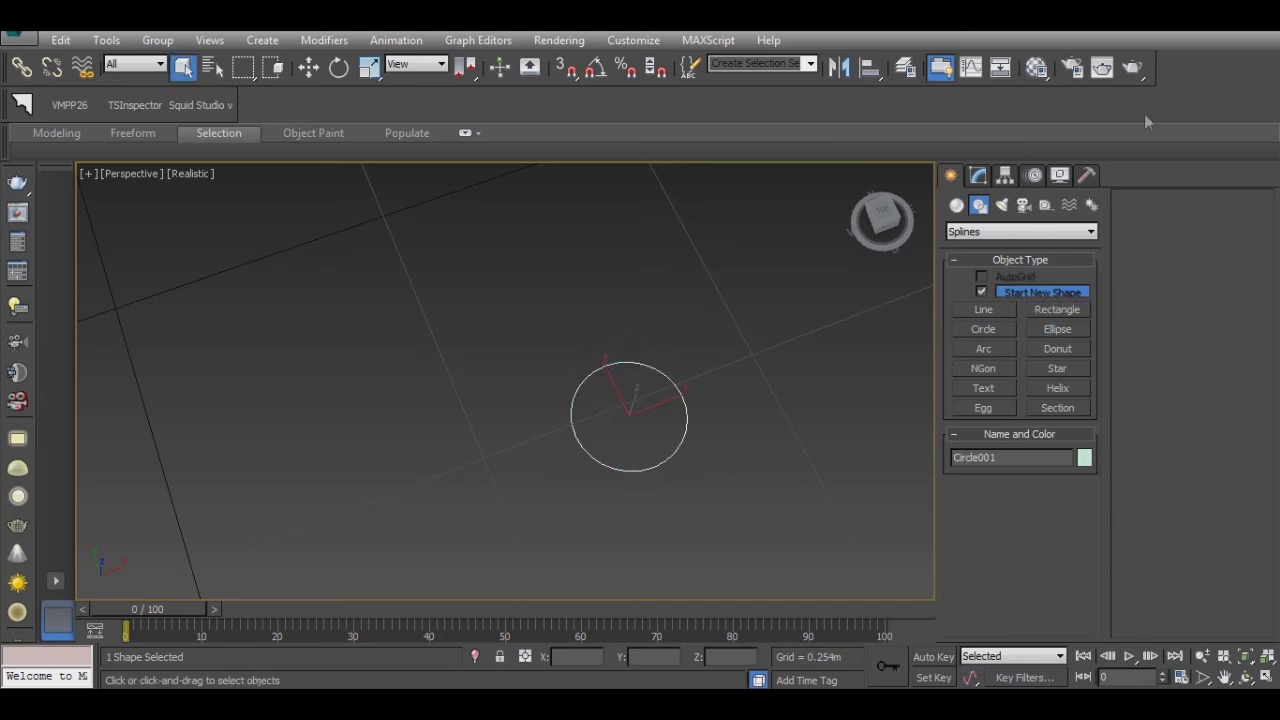
pyautogui.click(978, 176)
pyautogui.rightClick(689, 346)
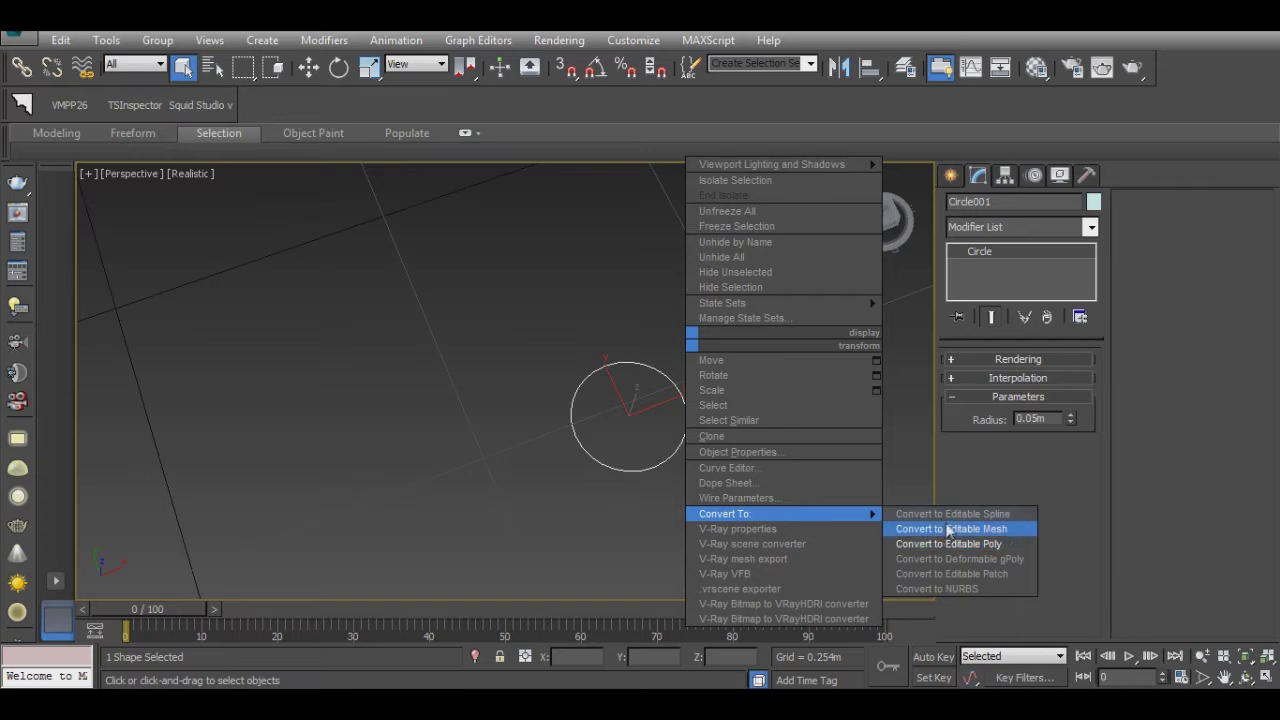
pyautogui.click(945, 522)
# Step: Refine the spline by adding extra vertices around the circle
pyautogui.click(998, 423)
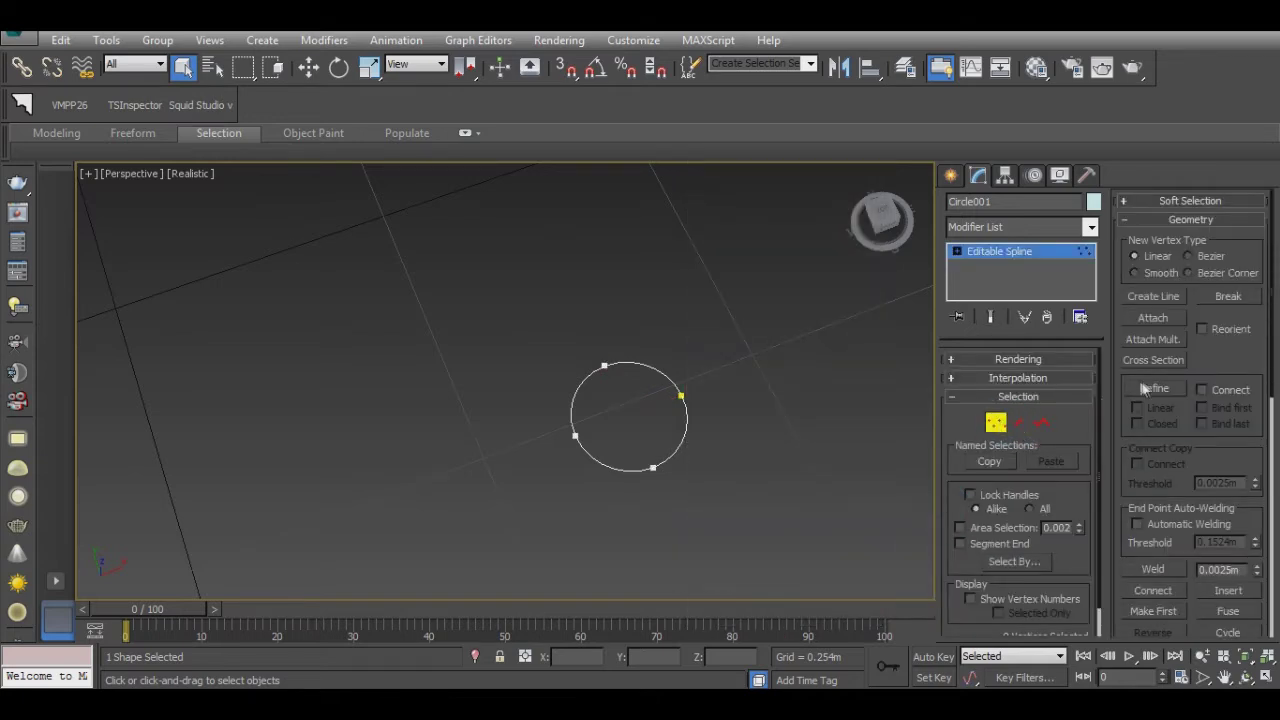
pyautogui.click(1154, 388)
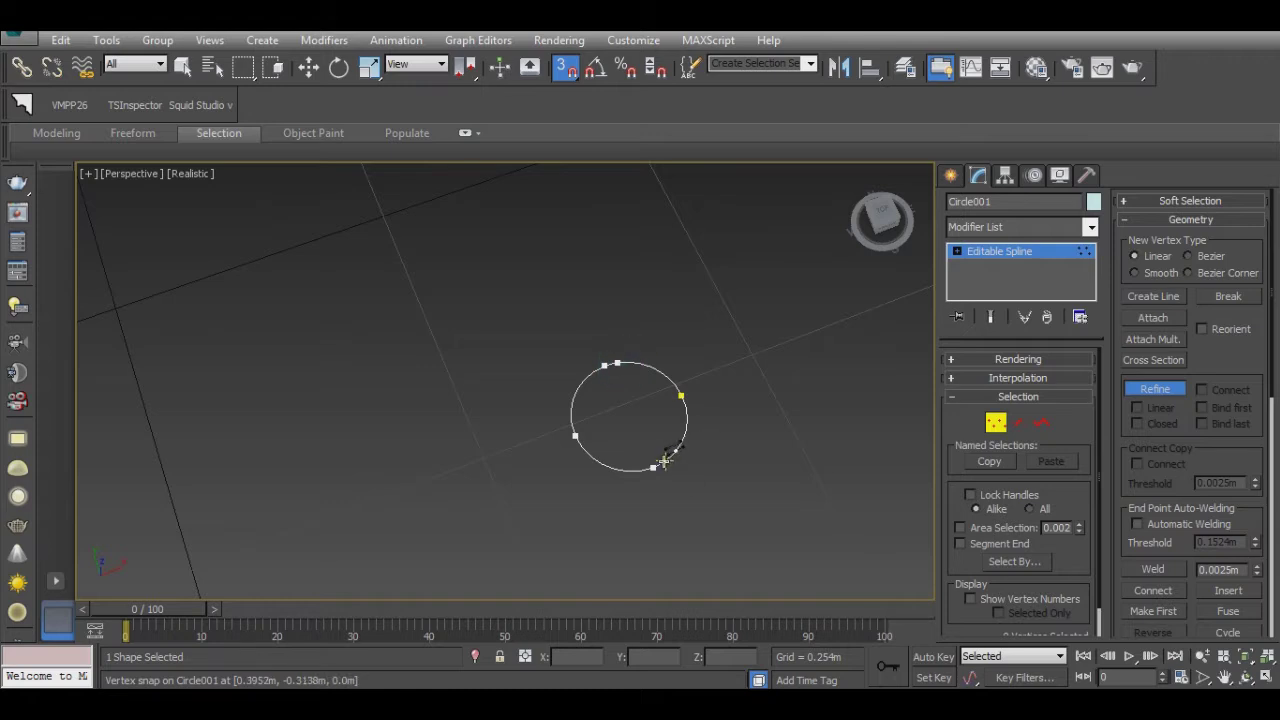
pyautogui.rightClick(725, 464)
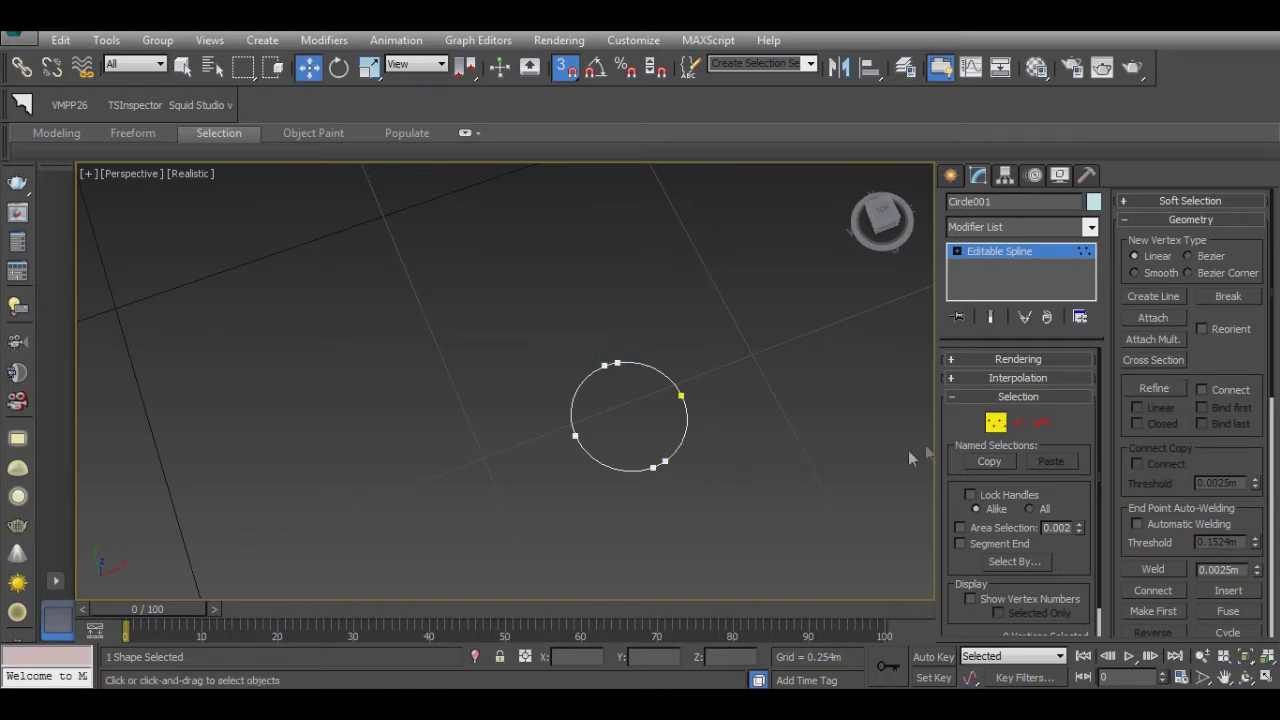
# Step: Delete the circle's bottom segment to leave an open half-circle arc
pyautogui.click(1018, 423)
pyautogui.click(628, 469)
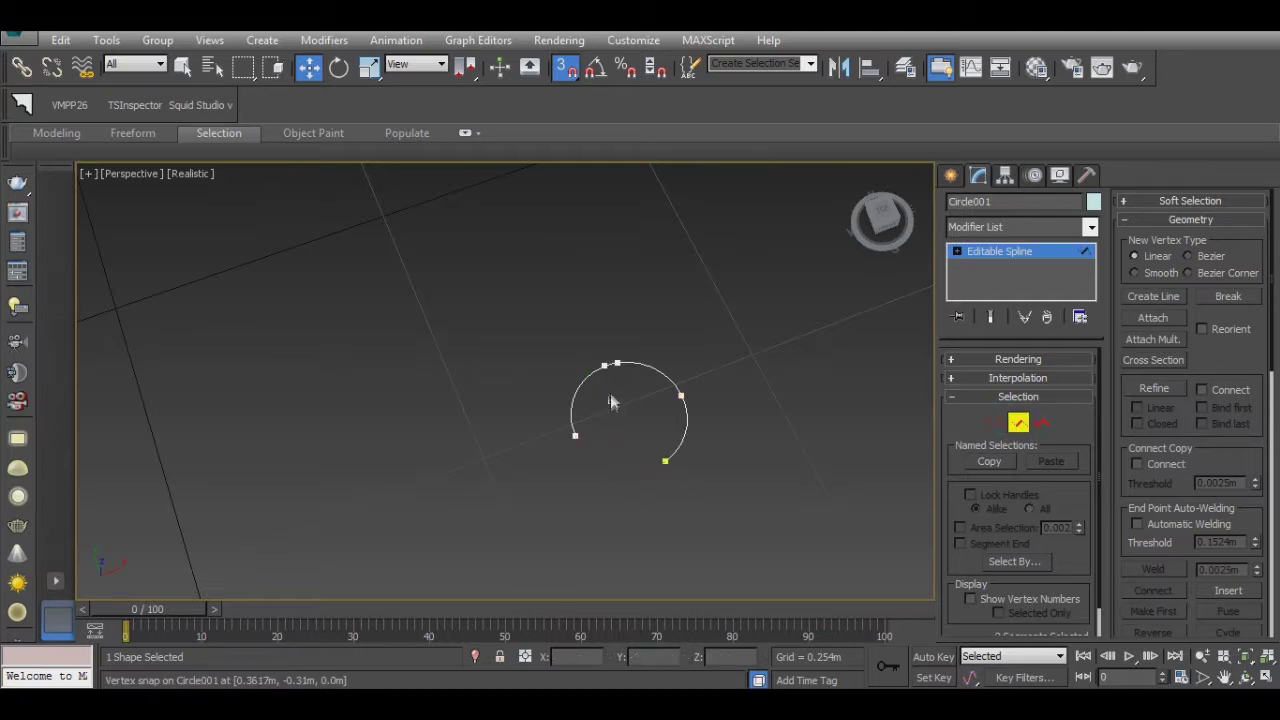
pyautogui.click(565, 67)
pyautogui.rightClick(737, 392)
pyautogui.click(715, 380)
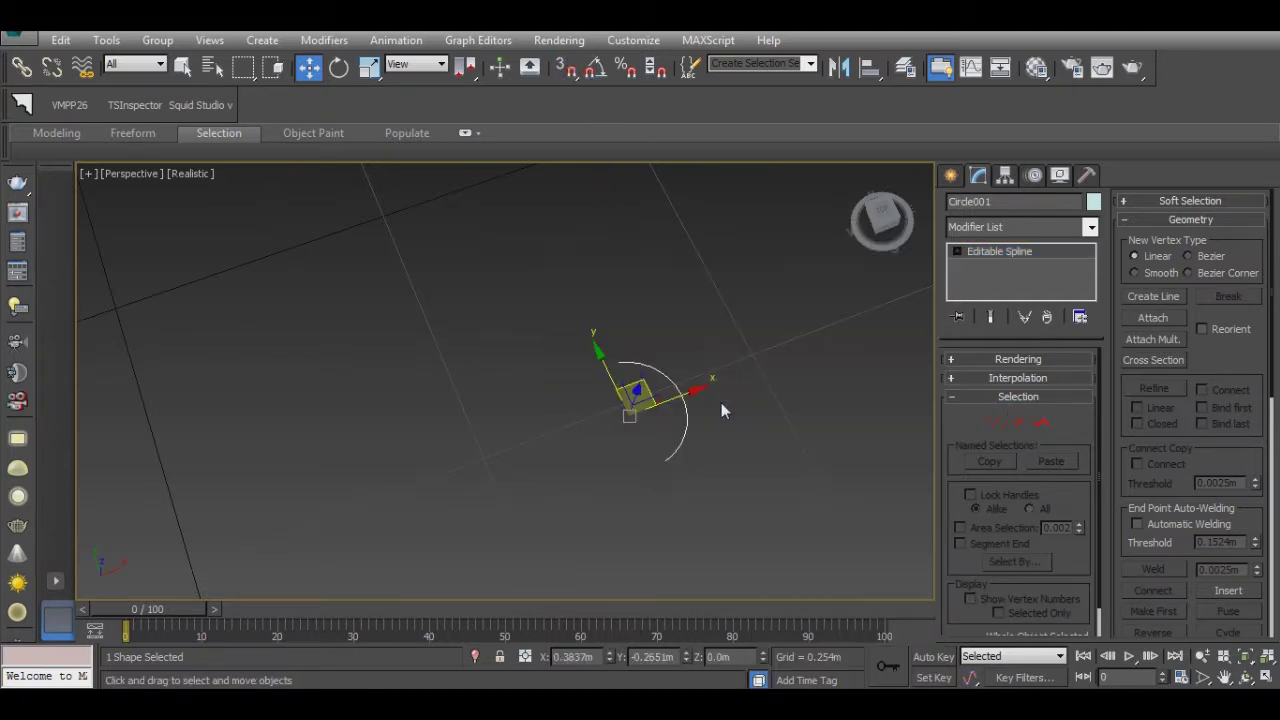
pyautogui.click(950, 175)
pyautogui.click(984, 329)
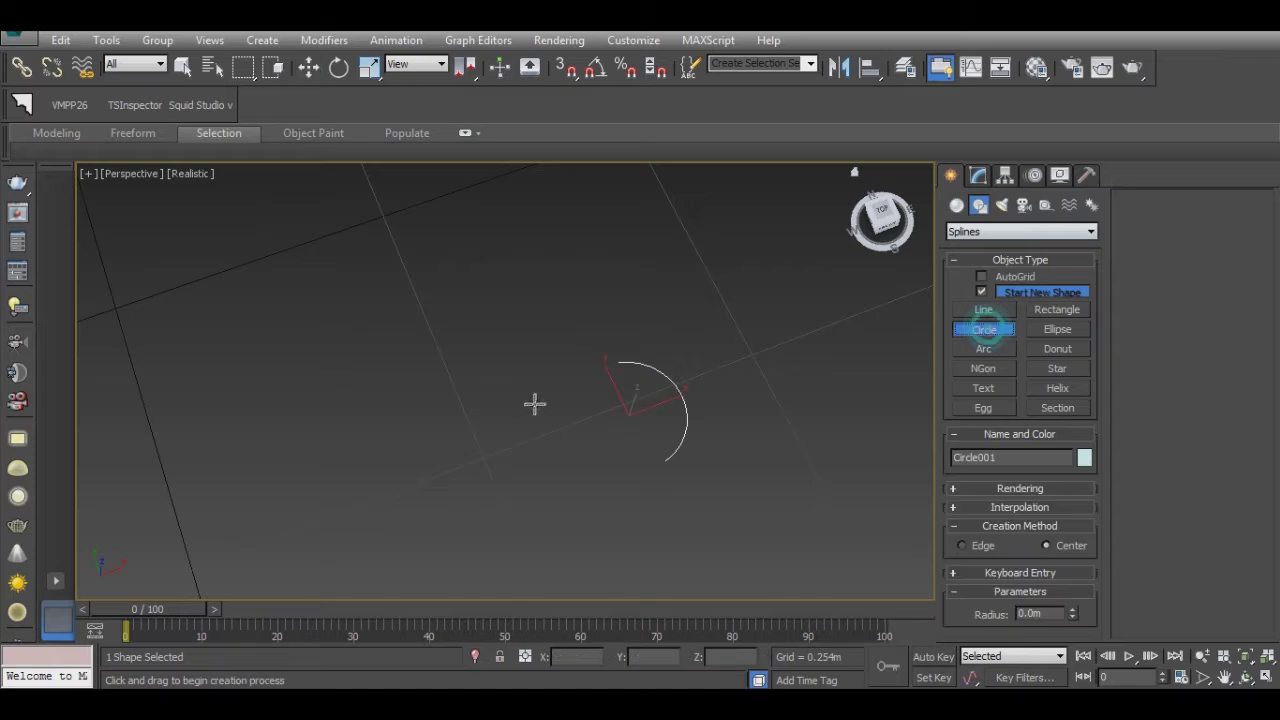
# Step: Draw a small second circle, Circle002, to the left of the arc
pyautogui.moveTo(550, 455); pyautogui.dragTo(530, 447)
pyautogui.press('w')
pyautogui.click(978, 175)
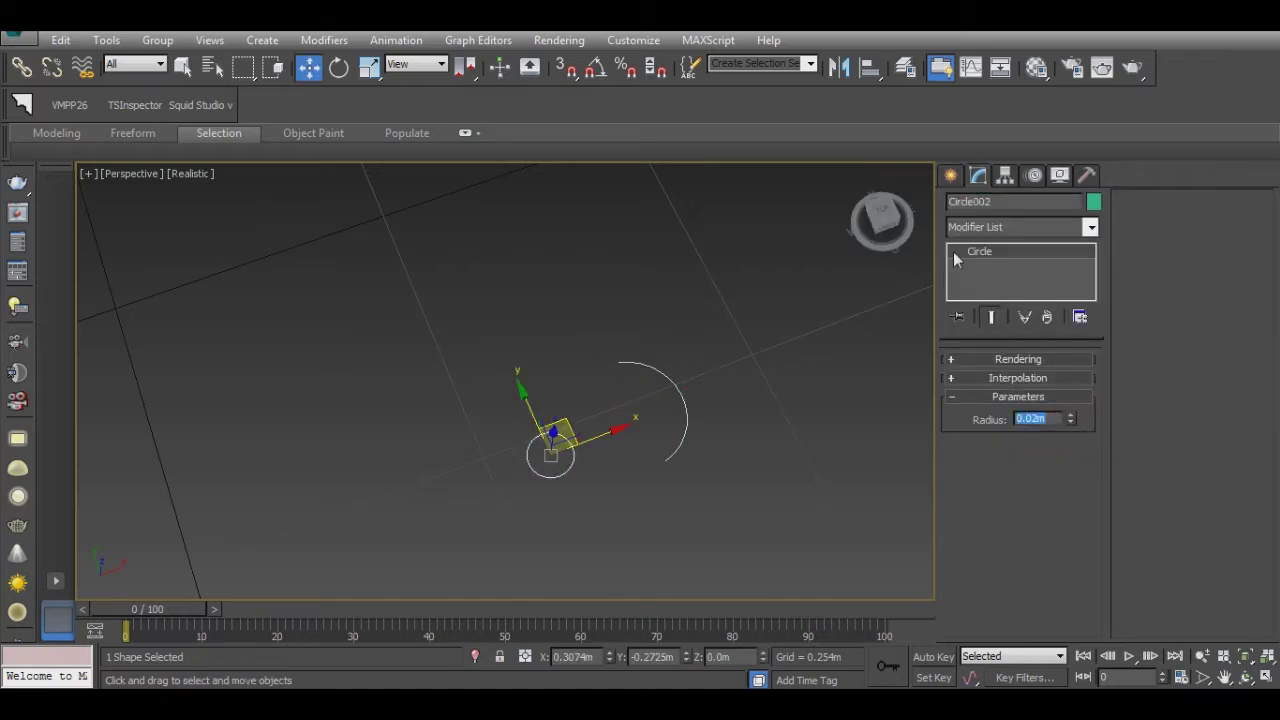
# Step: Add a Bevel Profile modifier to Circle002 using the Circle001 arc as its profile
pyautogui.click(1020, 227)
pyautogui.press('b')
pyautogui.click(975, 275)
pyautogui.click(1017, 408)
pyautogui.click(672, 384)
pyautogui.keyDown('alt'); pyautogui.moveTo(672, 384); pyautogui.dragTo(606, 392, button='middle'); pyautogui.keyUp('alt')
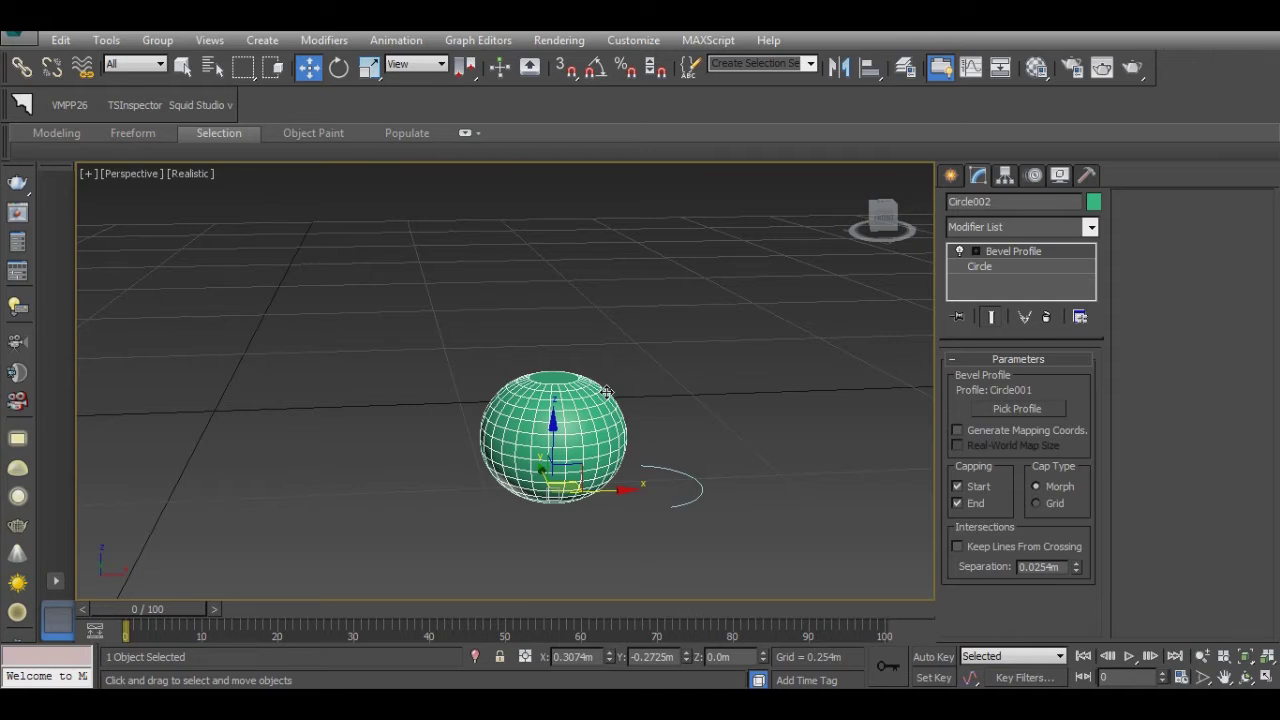
pyautogui.keyDown('alt'); pyautogui.moveTo(539, 471); pyautogui.dragTo(532, 389, button='middle'); pyautogui.keyUp('alt')
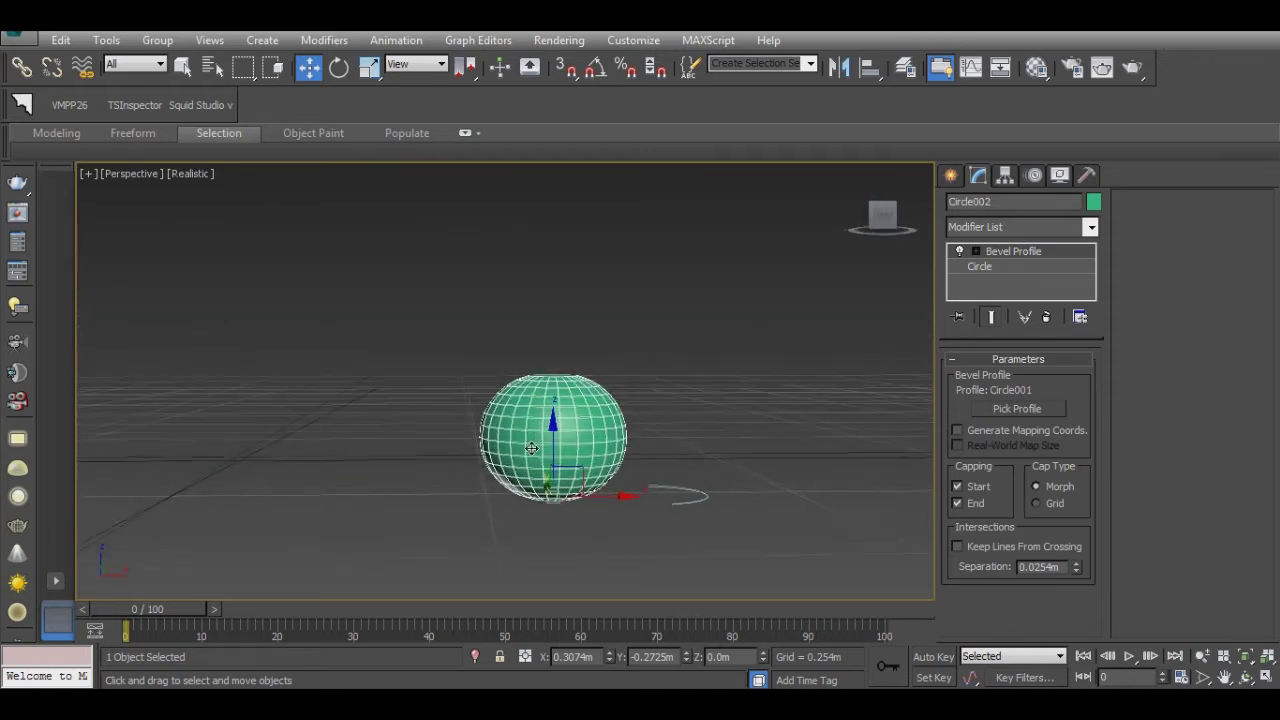
# Step: Convert the sphere to an editable poly and clone a copy above it
pyautogui.rightClick(532, 389)
pyautogui.click(795, 578)
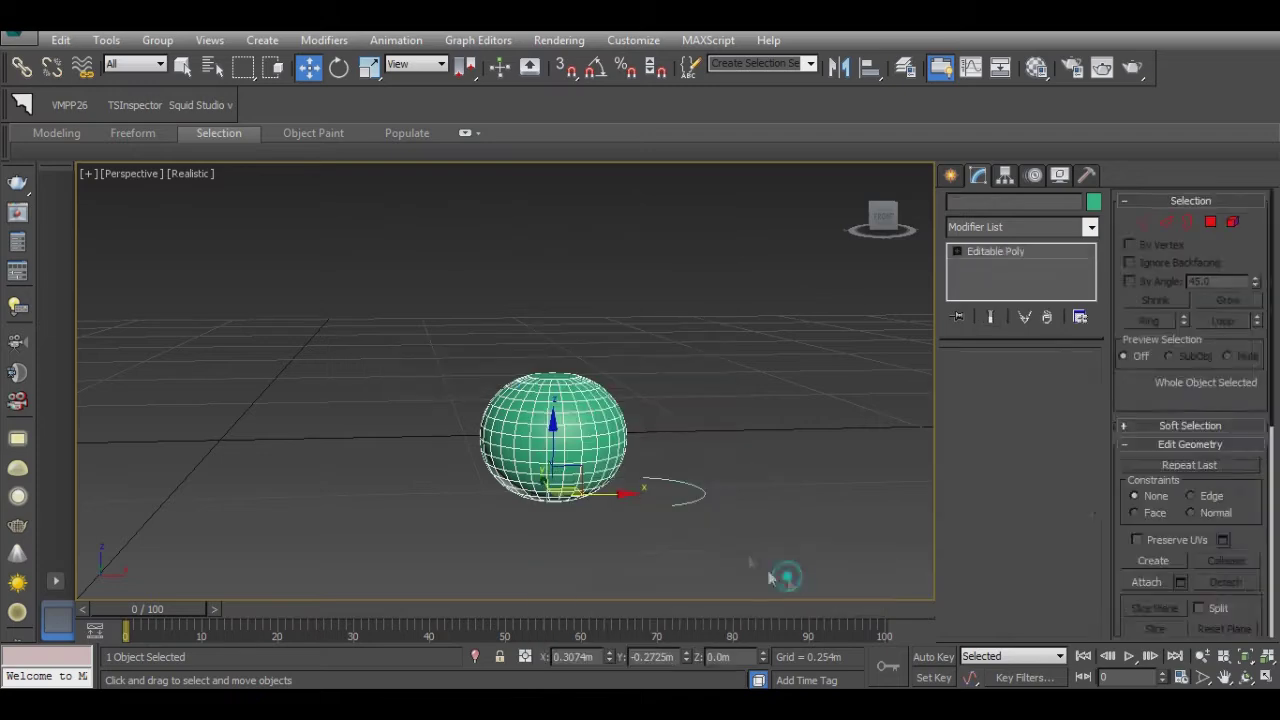
pyautogui.rightClick(595, 337)
pyautogui.click(605, 434)
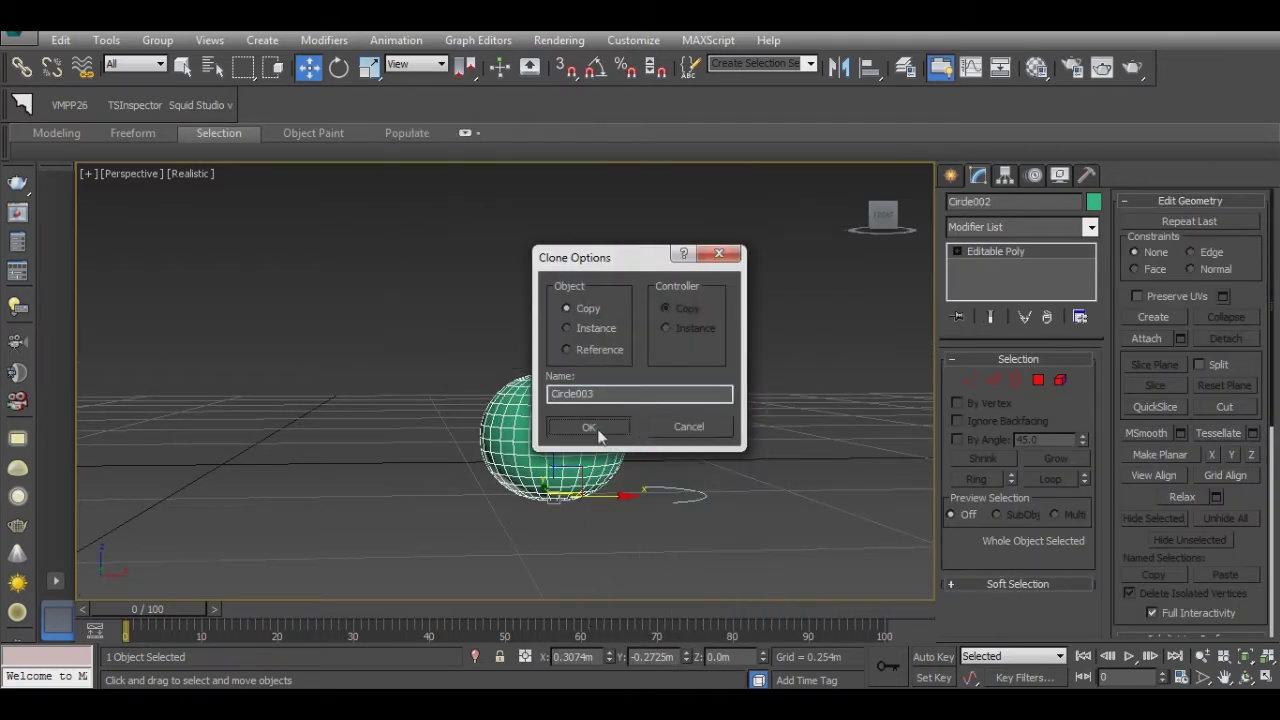
pyautogui.click(598, 431)
pyautogui.moveTo(553, 465); pyautogui.dragTo(553, 328)
# Step: Scale the copied sphere's element down to make it smaller
pyautogui.click(1061, 381)
pyautogui.moveTo(745, 220); pyautogui.dragTo(440, 304)
pyautogui.click(369, 67)
pyautogui.moveTo(552, 288); pyautogui.dragTo(553, 386)
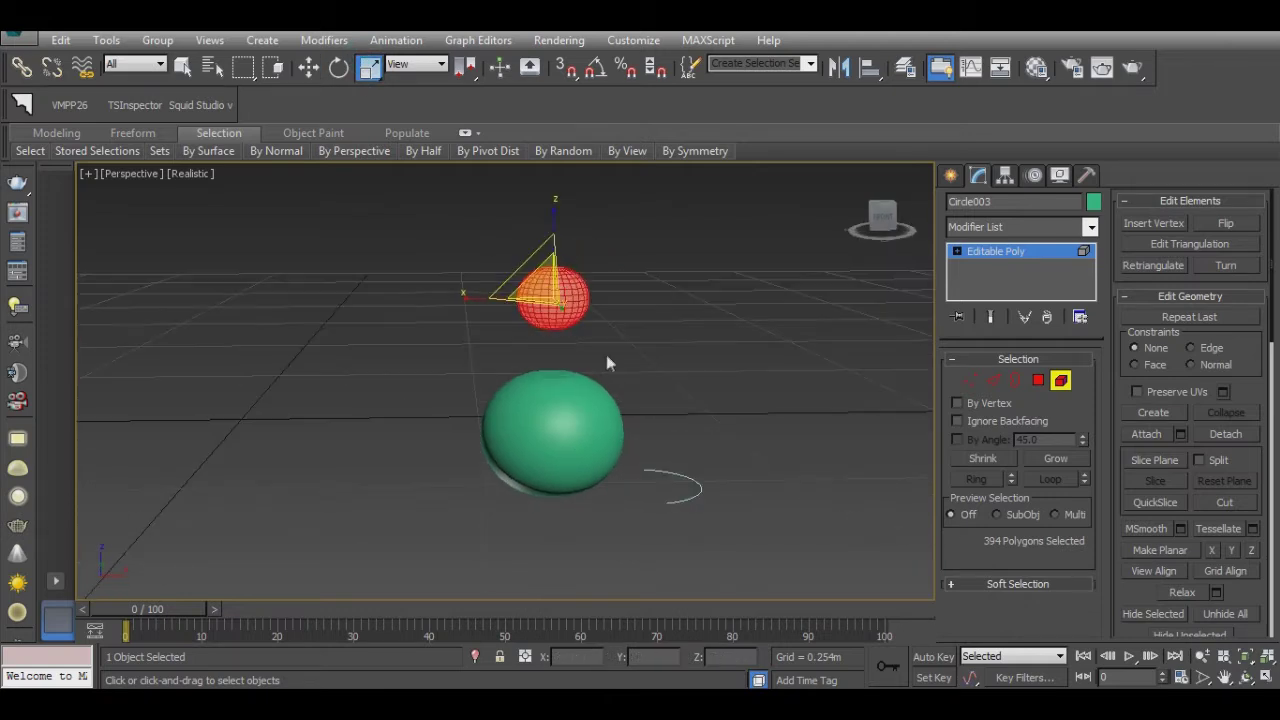
pyautogui.rightClick(580, 337)
pyautogui.click(565, 336)
# Step: Align the copy's Z Minimum to Circle002's Z Maximum so it sits on top
pyautogui.click(869, 67)
pyautogui.click(533, 422)
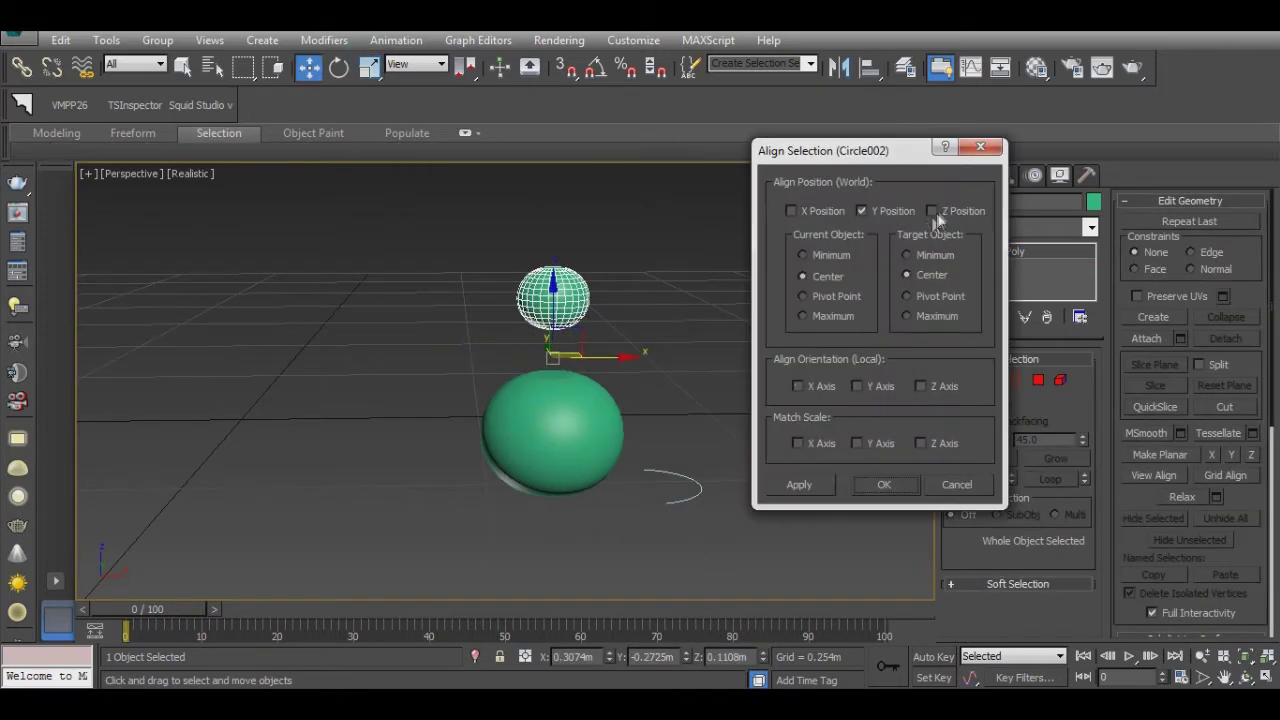
pyautogui.click(932, 211)
pyautogui.click(872, 212)
pyautogui.click(831, 255)
pyautogui.click(935, 316)
pyautogui.click(884, 484)
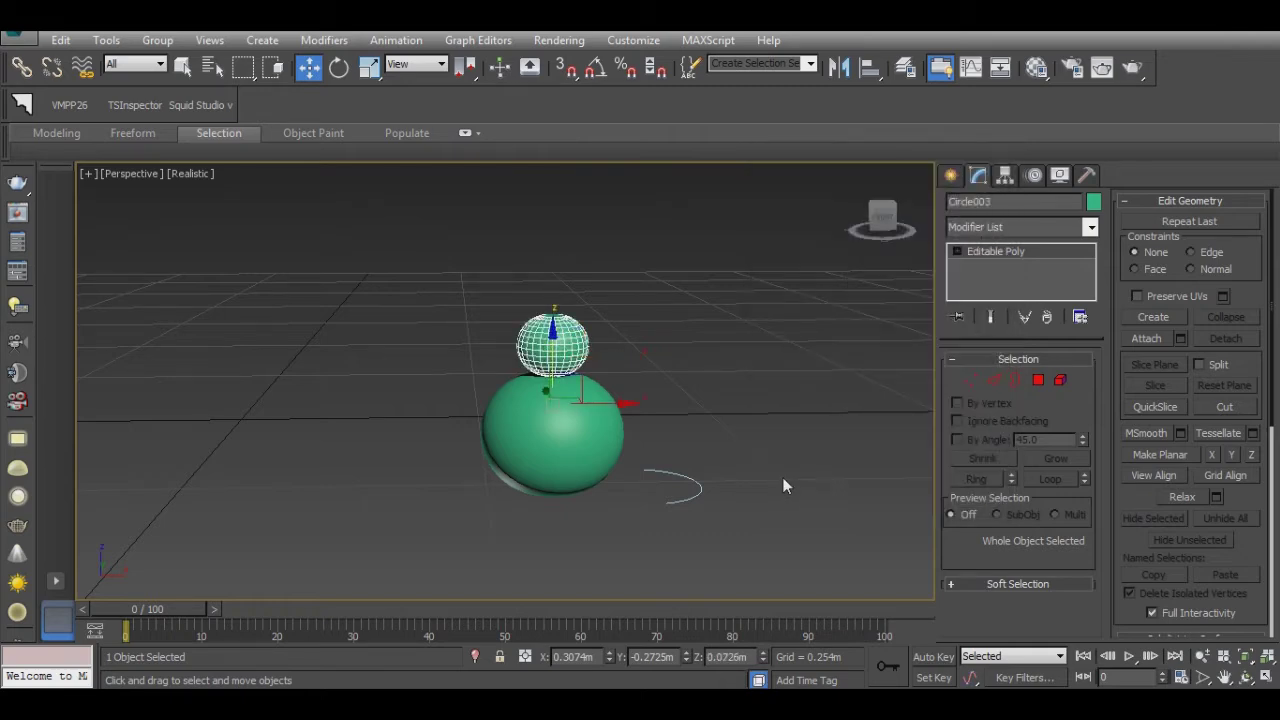
pyautogui.click(566, 428)
pyautogui.rightClick(565, 431)
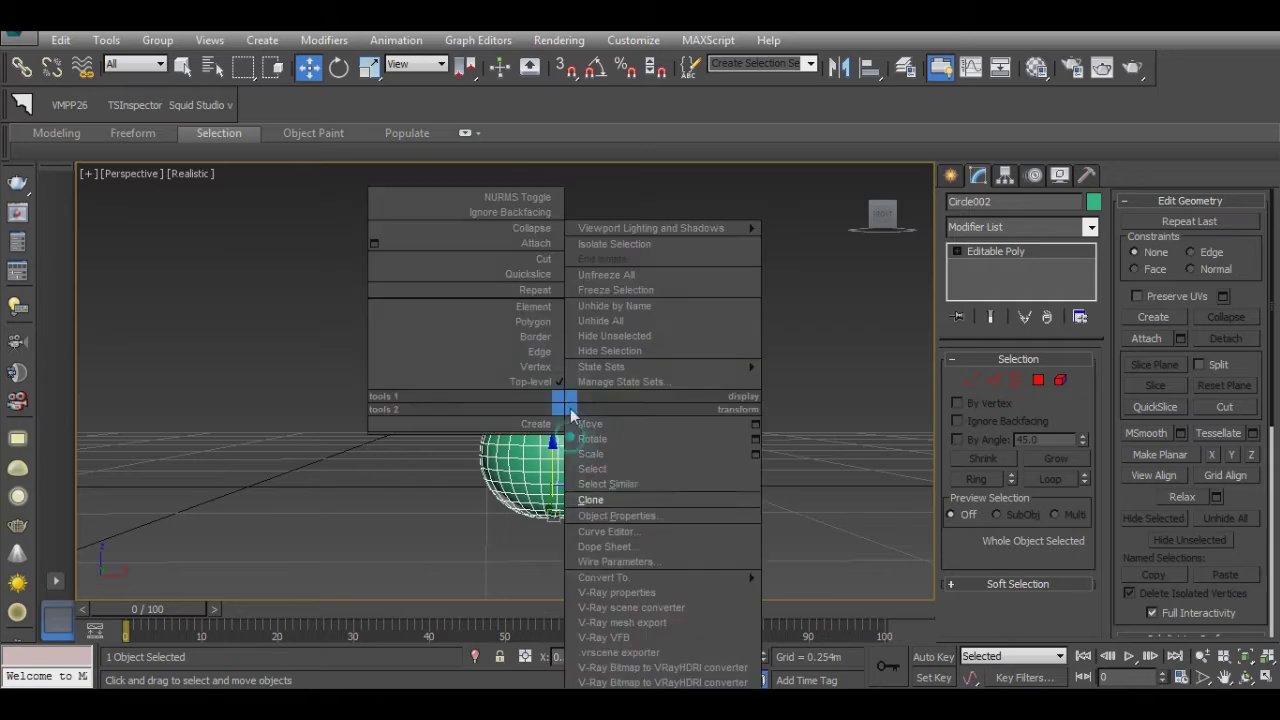
# Step: Copy the lower sphere and align the copy to the small sphere
pyautogui.click(600, 499)
pyautogui.click(586, 423)
pyautogui.click(868, 67)
pyautogui.click(560, 362)
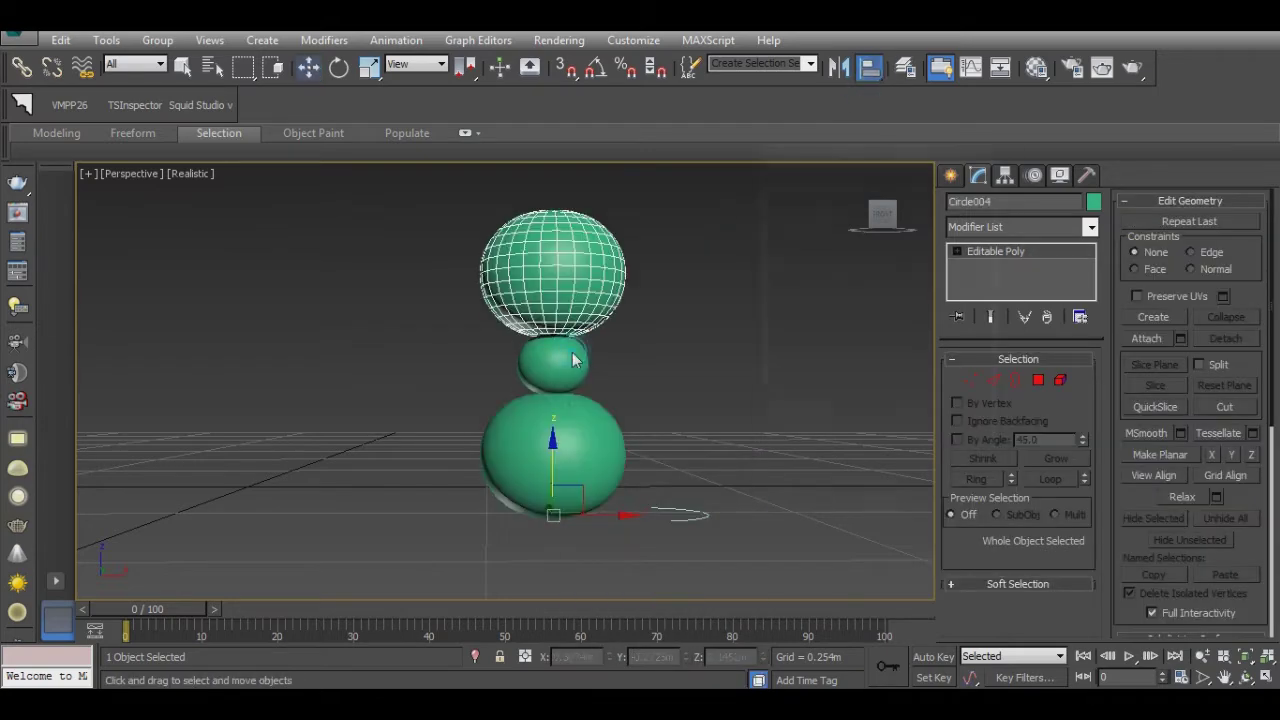
pyautogui.click(884, 484)
# Step: Copy the middle sphere and stack the copy onto the upper sphere
pyautogui.click(553, 362)
pyautogui.rightClick(566, 352)
pyautogui.click(660, 457)
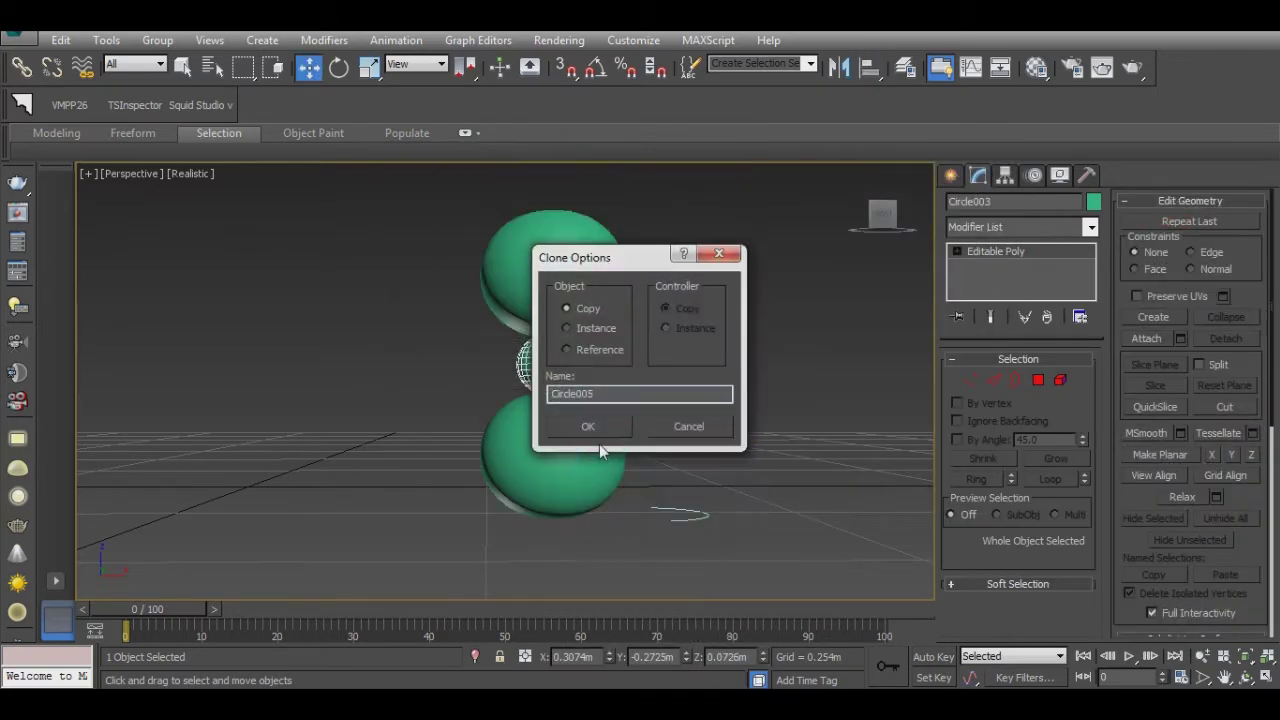
pyautogui.click(586, 423)
pyautogui.click(868, 67)
pyautogui.click(553, 262)
pyautogui.click(882, 481)
# Step: Copy the bottom sphere and scale the copy down
pyautogui.moveTo(684, 334)
pyautogui.mouseDown(button='middle')
pyautogui.moveTo(706, 336)
pyautogui.moveTo(734, 306)
pyautogui.mouseUp(button='middle')
pyautogui.click(660, 402)
pyautogui.rightClick(660, 402)
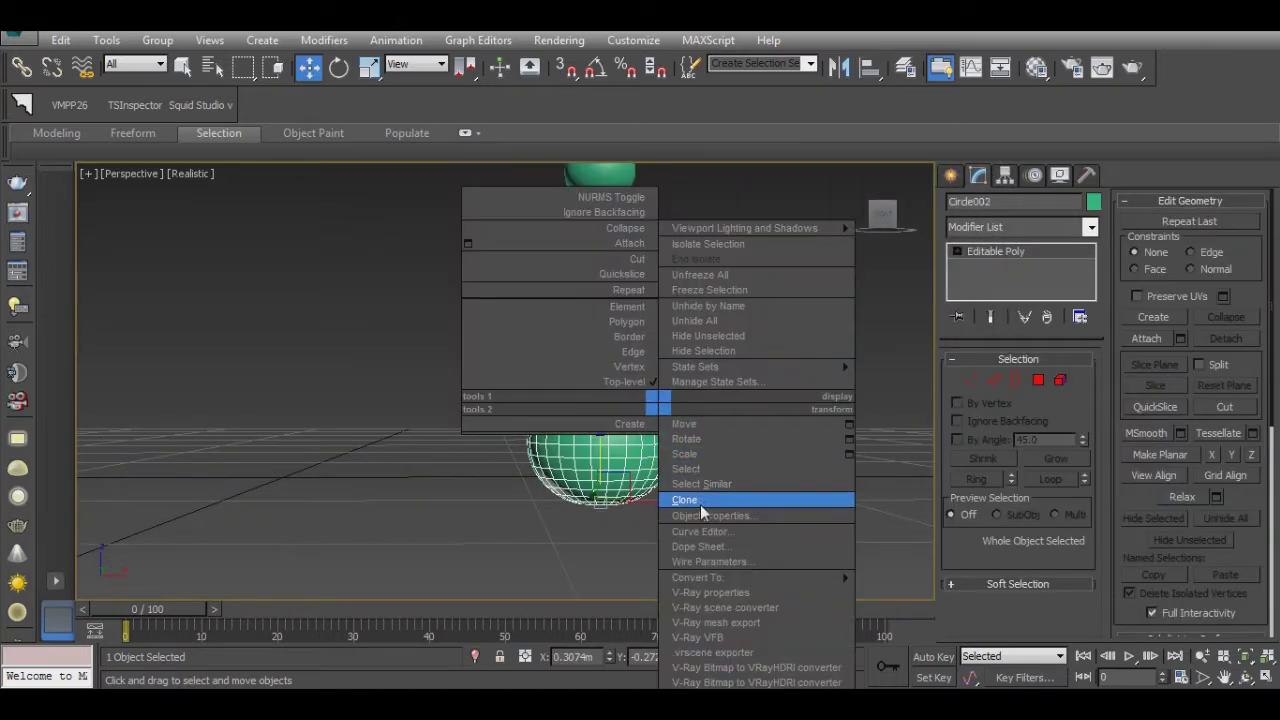
pyautogui.click(700, 504)
pyautogui.click(588, 426)
pyautogui.click(1060, 380)
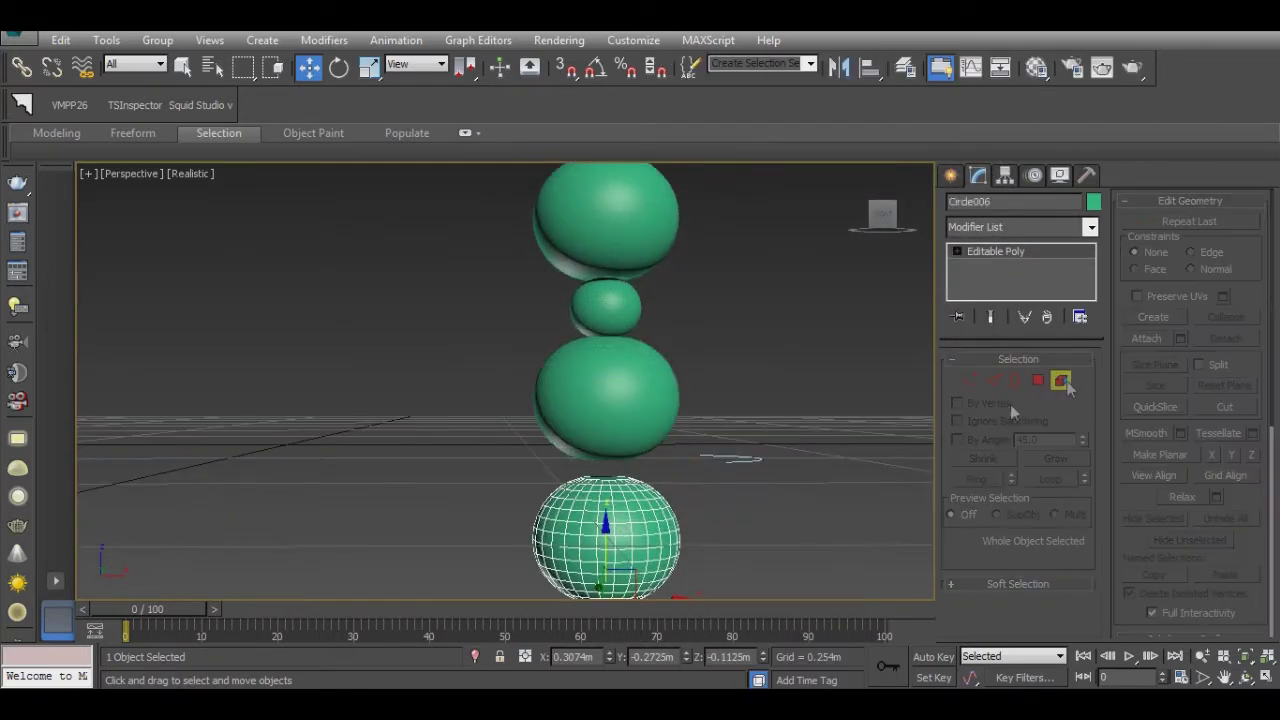
pyautogui.press('r')
pyautogui.moveTo(598, 405); pyautogui.dragTo(594, 471)
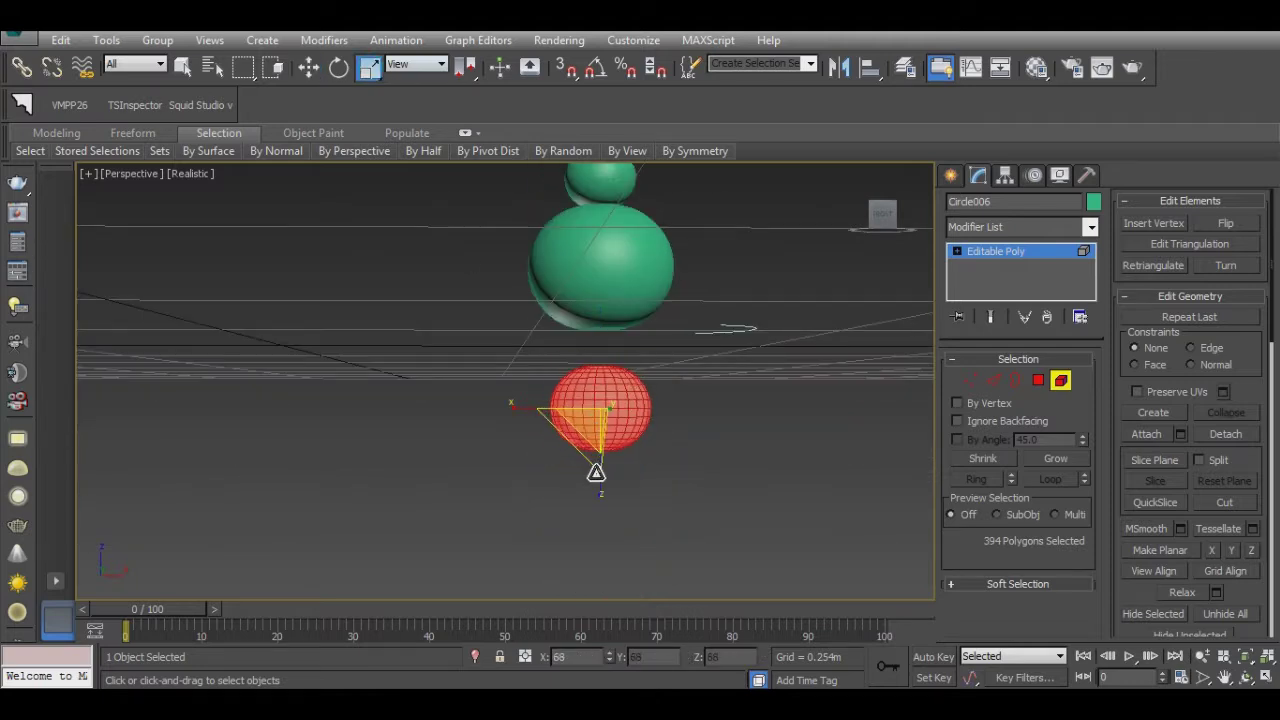
pyautogui.press('w')
# Step: Align the shrunken copy beneath the sphere stack with Target Object set to Minimum
pyautogui.click(868, 66)
pyautogui.click(635, 315)
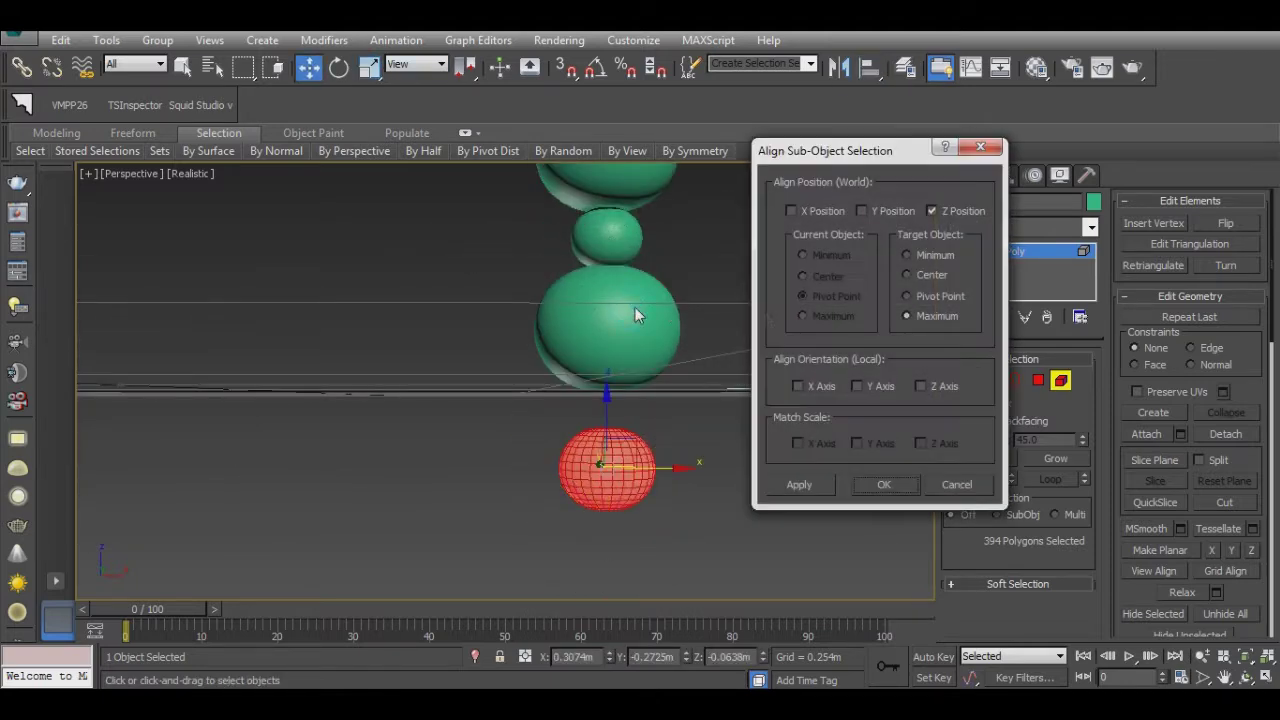
pyautogui.click(975, 148)
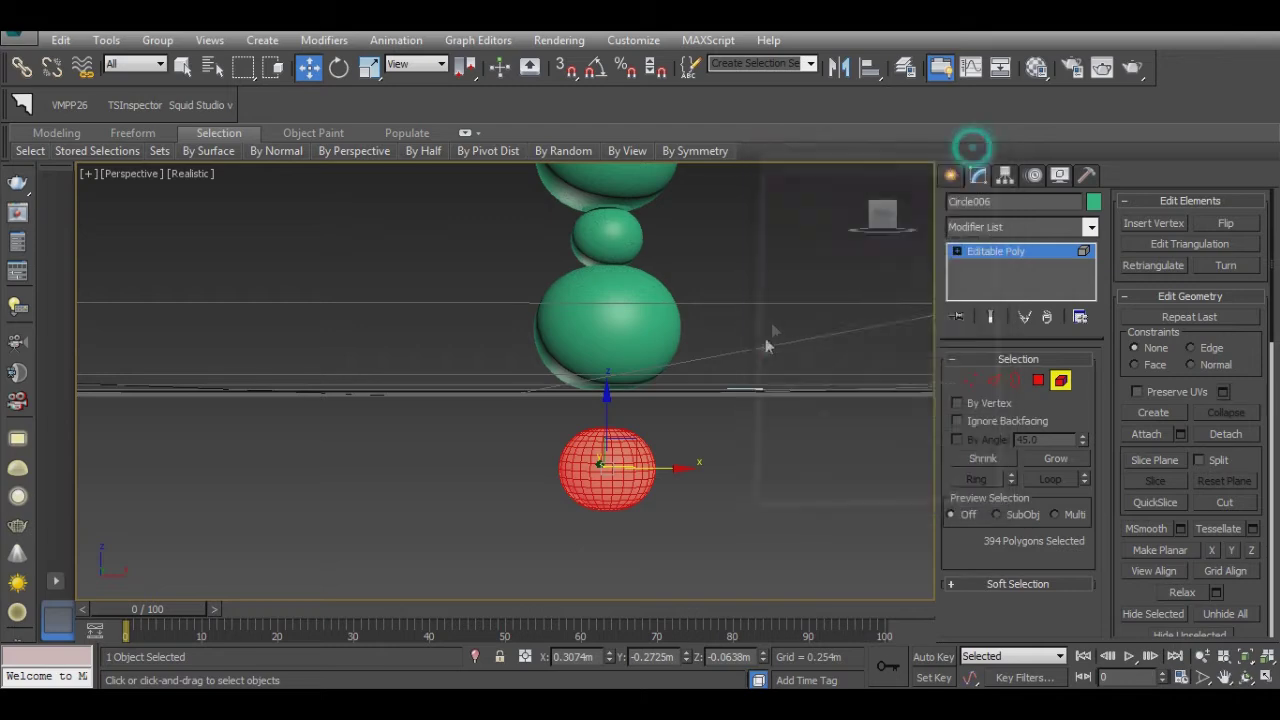
pyautogui.press('5')
pyautogui.click(838, 66)
pyautogui.click(579, 380)
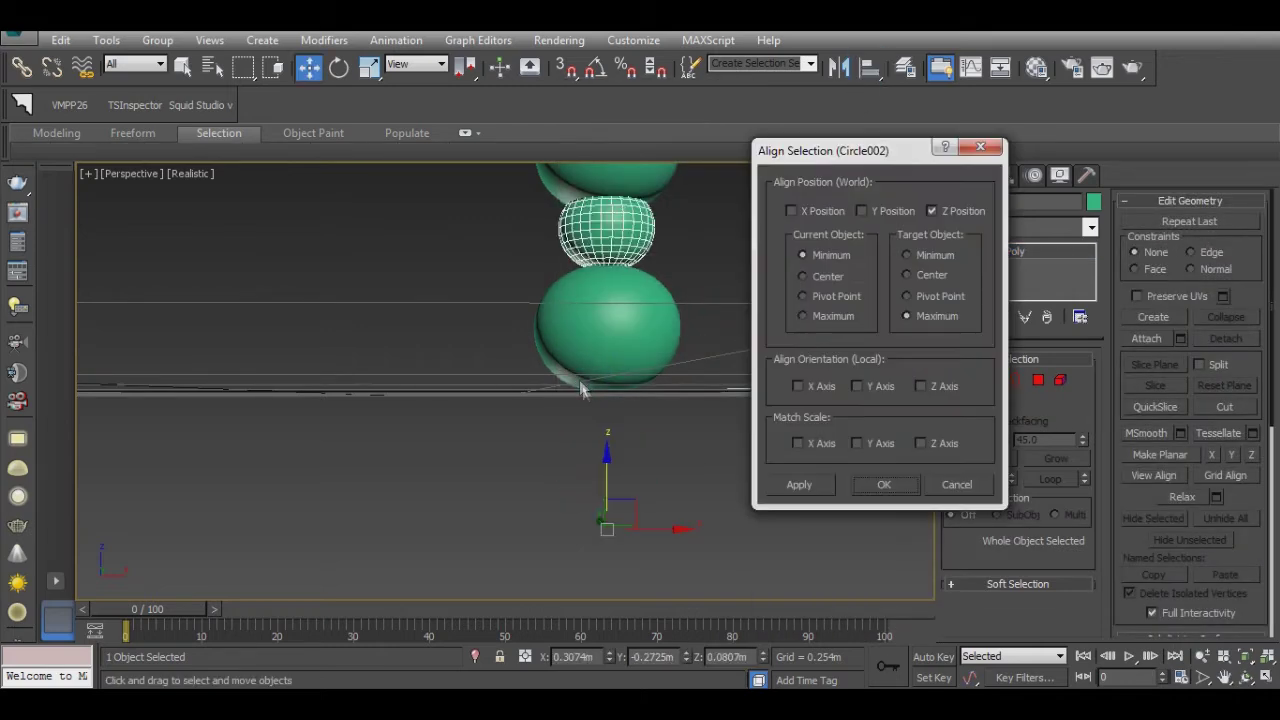
pyautogui.click(915, 254)
pyautogui.click(884, 484)
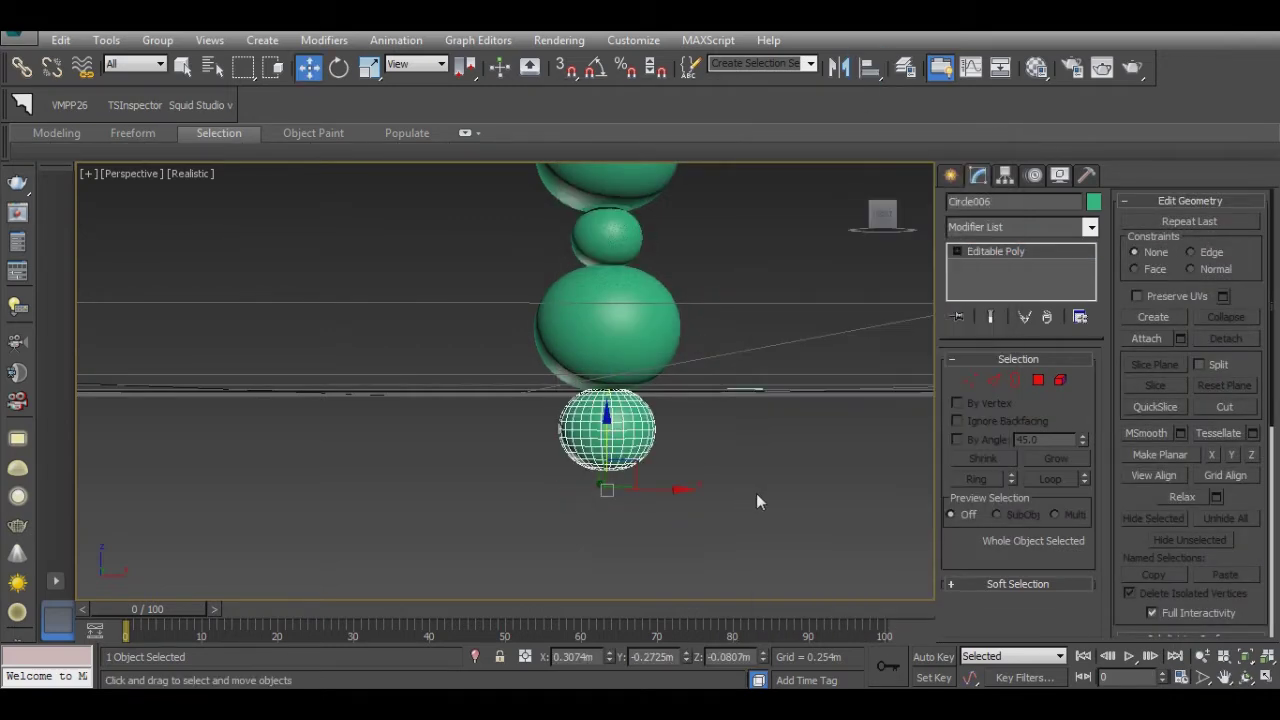
pyautogui.keyDown('alt'); pyautogui.moveTo(675, 490); pyautogui.dragTo(915, 520, button='middle'); pyautogui.keyUp('alt')
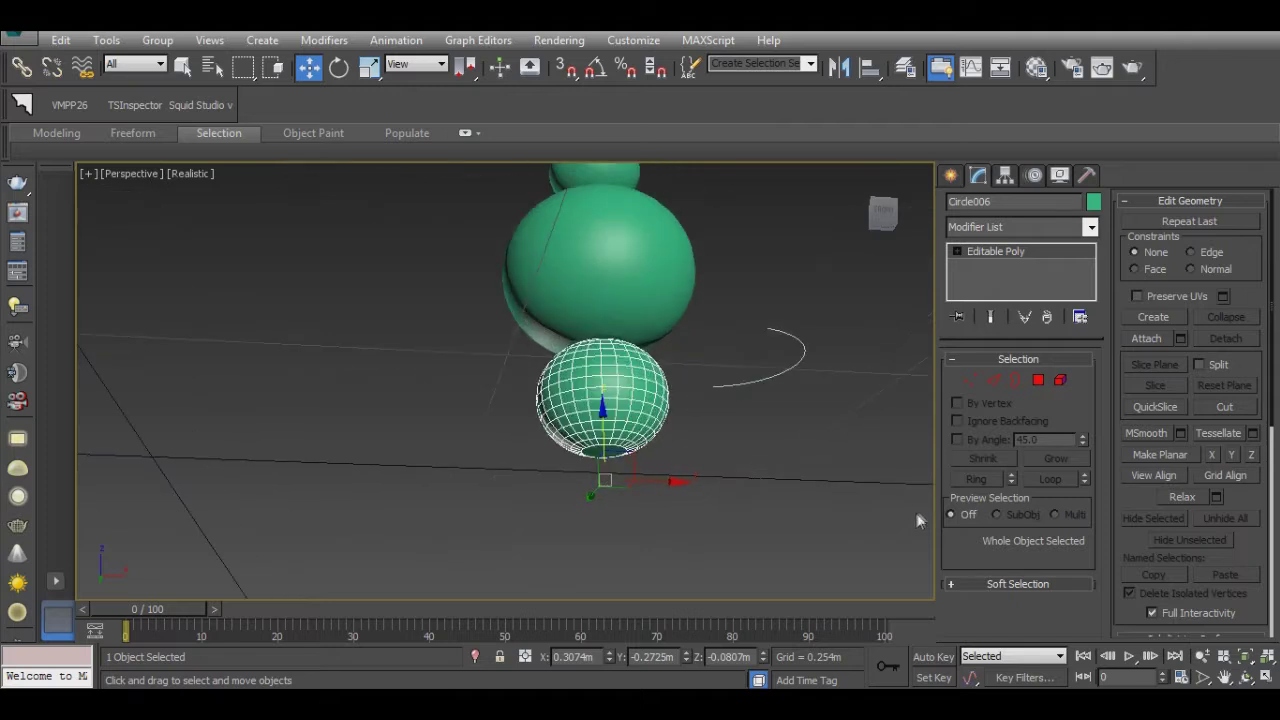
# Step: Extrude the wireframe sphere's bottom polygon twice to form a short neck
pyautogui.click(1038, 380)
pyautogui.click(604, 452)
pyautogui.scroll(-5, 630, 420)
pyautogui.scroll(1, 633, 507)
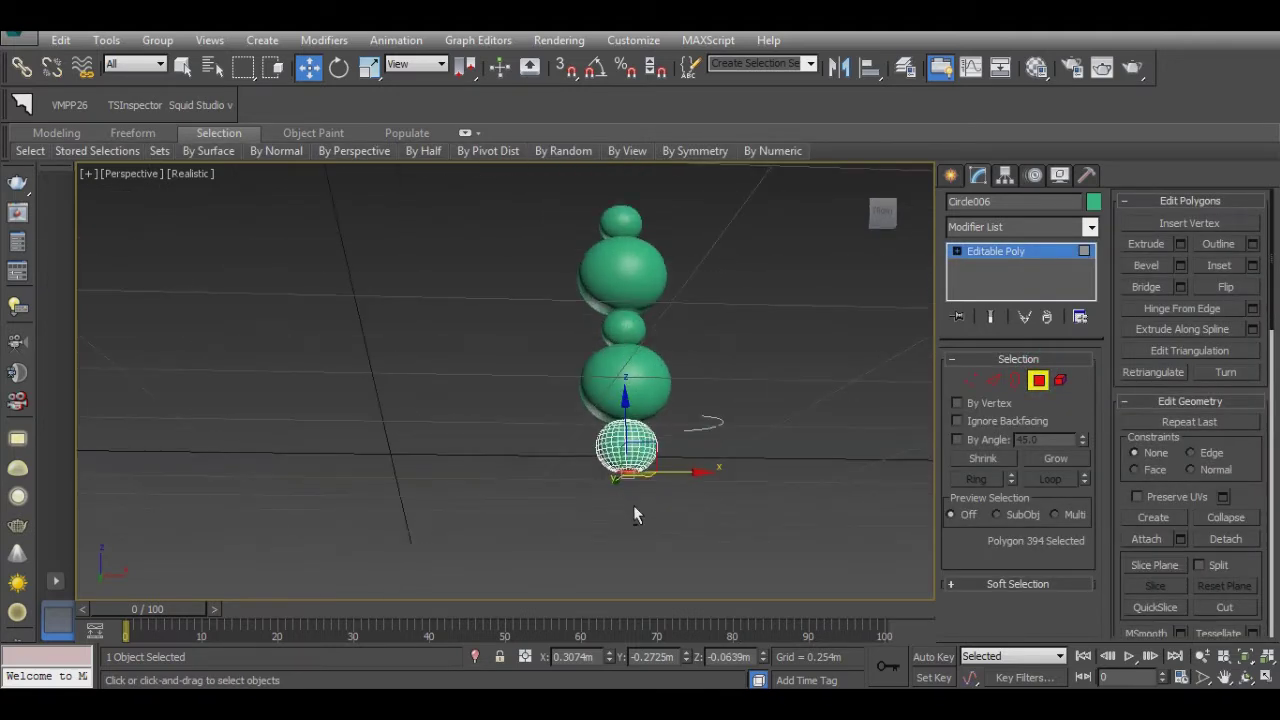
pyautogui.scroll(5, 633, 507)
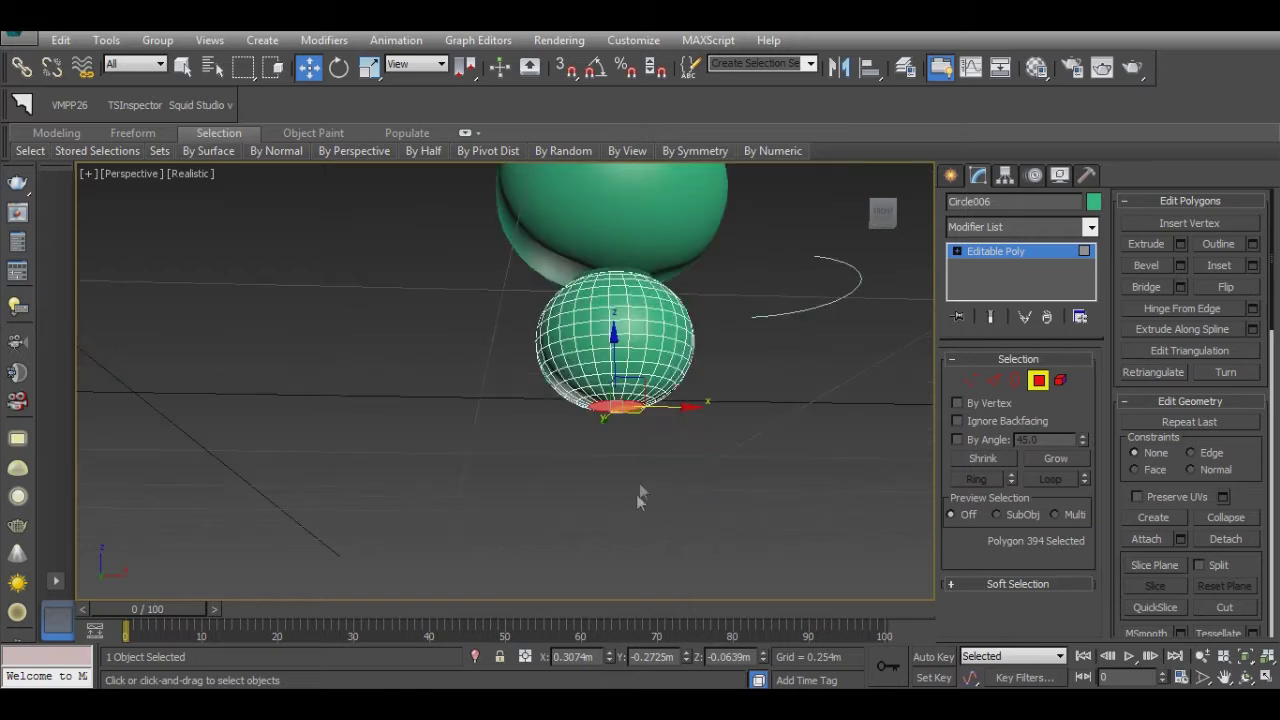
pyautogui.click(1180, 244)
pyautogui.moveTo(515, 418)
pyautogui.mouseDown()
pyautogui.moveTo(515, 430)
pyautogui.moveTo(515, 406)
pyautogui.moveTo(516, 426)
pyautogui.mouseUp()
pyautogui.click(519, 445)
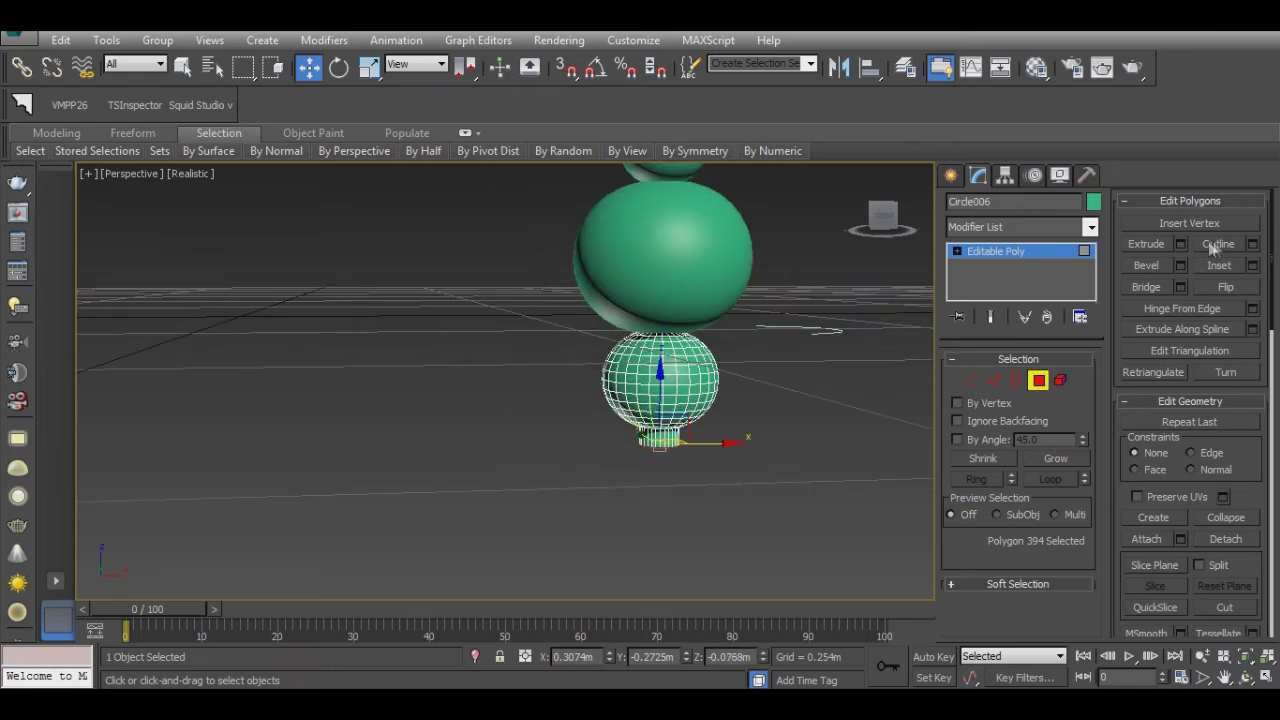
pyautogui.click(1182, 244)
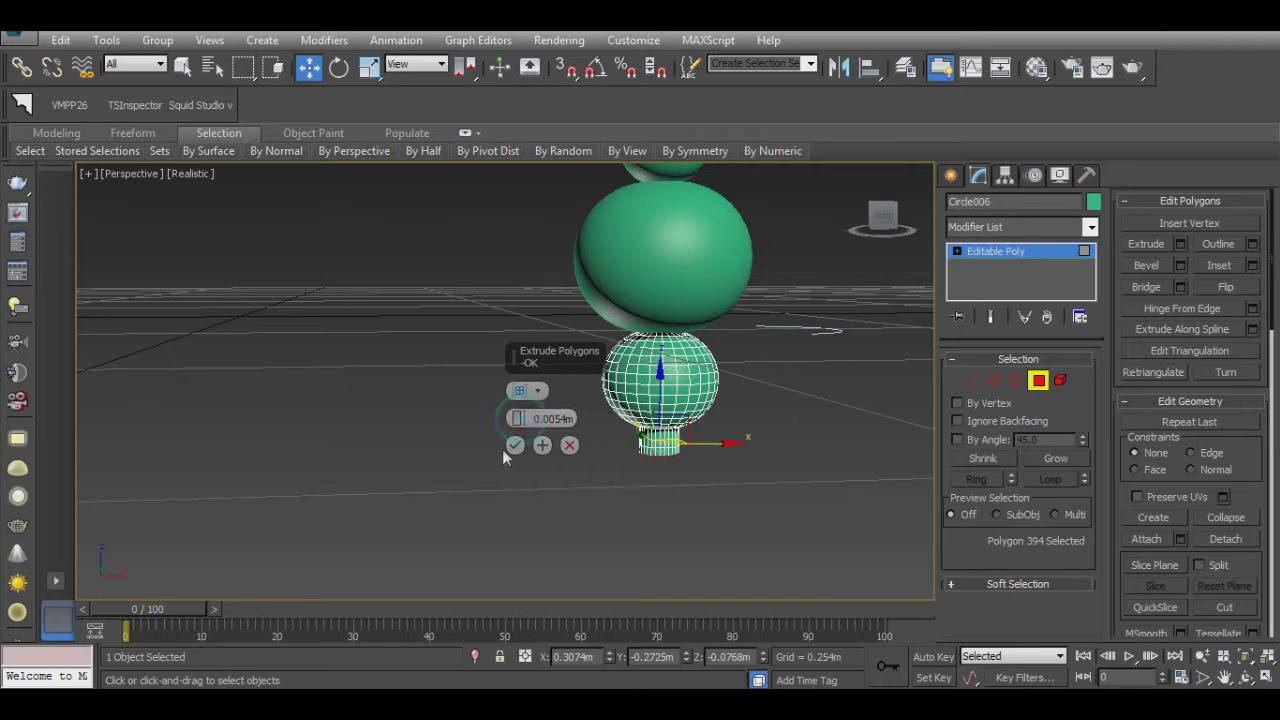
pyautogui.click(515, 445)
# Step: Ring-select the neck edges, convert to polygons, and extrude by Local Normal 0.0422m into a flared rim
pyautogui.click(993, 380)
pyautogui.scroll(2, 660, 450)
pyautogui.click(662, 452)
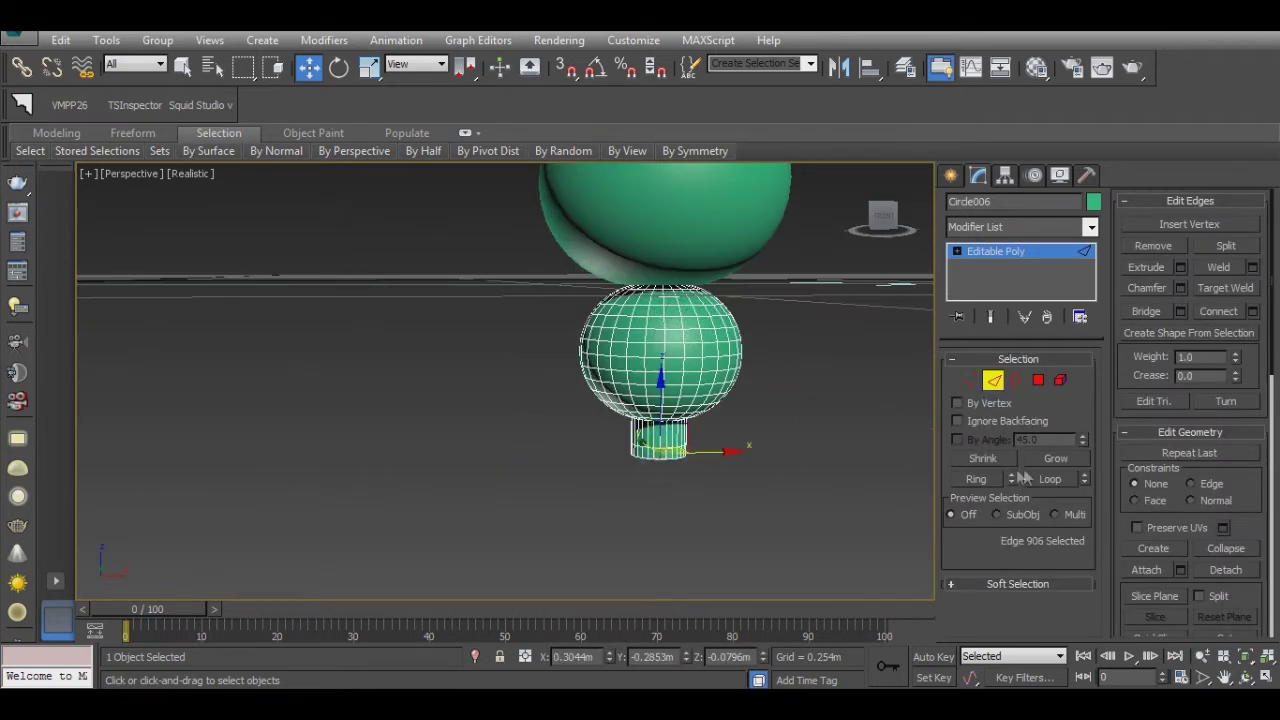
pyautogui.click(977, 479)
pyautogui.click(1039, 380)
pyautogui.click(1181, 244)
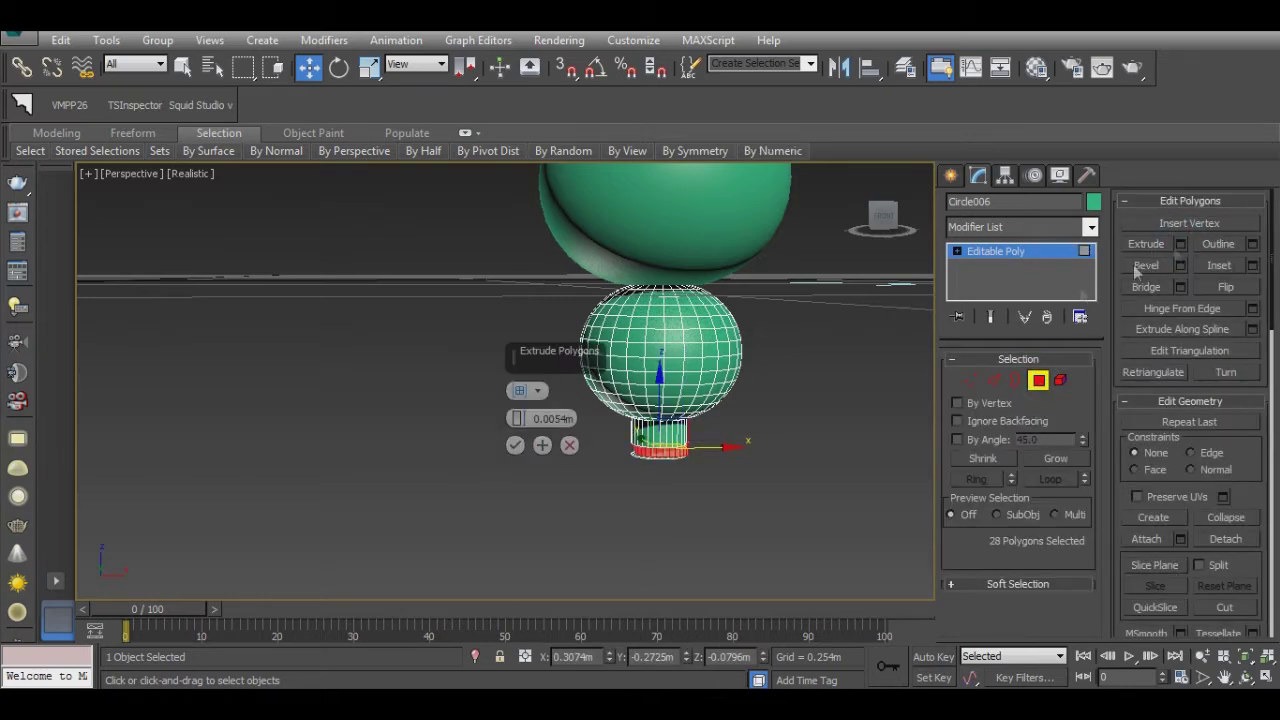
pyautogui.click(519, 391)
pyautogui.moveTo(516, 418); pyautogui.dragTo(520, 400)
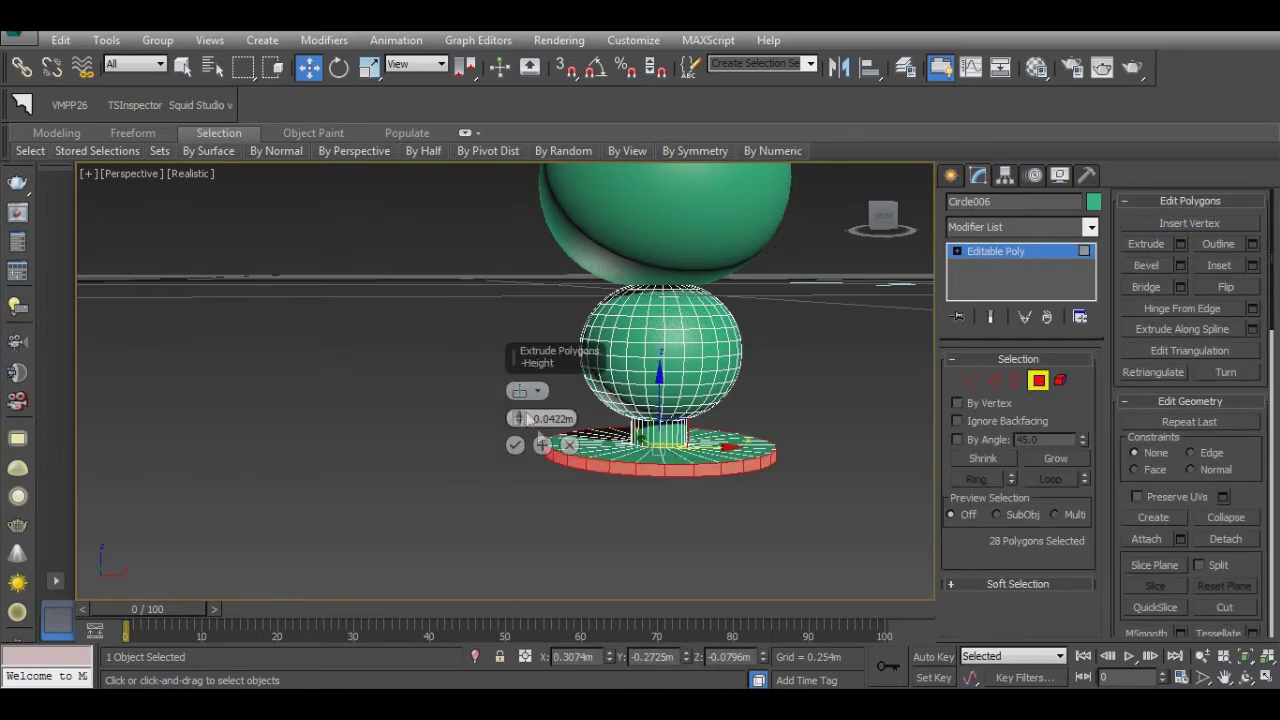
pyautogui.scroll(-2, 731, 474)
pyautogui.click(515, 445)
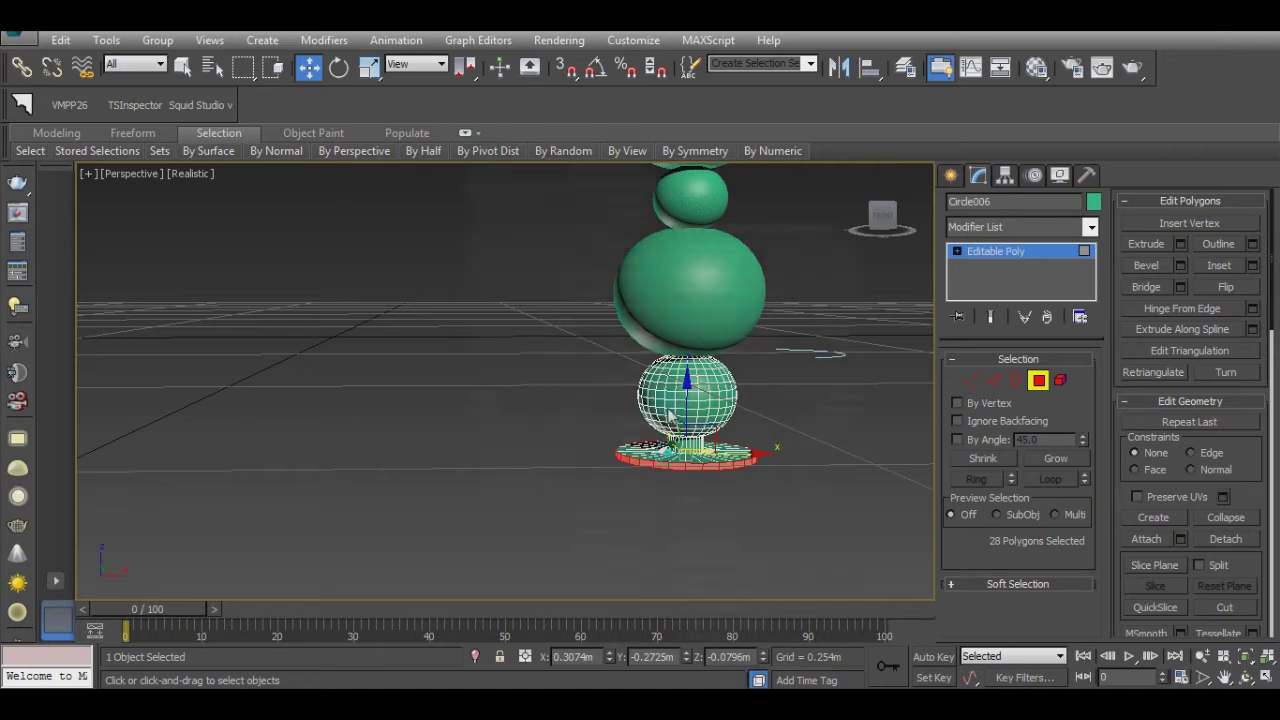
pyautogui.click(622, 383)
# Step: Choose the ChamferCyl tool from Extended Primitives
pyautogui.moveTo(622, 383)
pyautogui.keyDown('alt'); pyautogui.mouseDown(button='middle')
pyautogui.moveTo(673, 501)
pyautogui.moveTo(700, 450)
pyautogui.mouseUp(button='middle'); pyautogui.keyUp('alt')
pyautogui.click(950, 175)
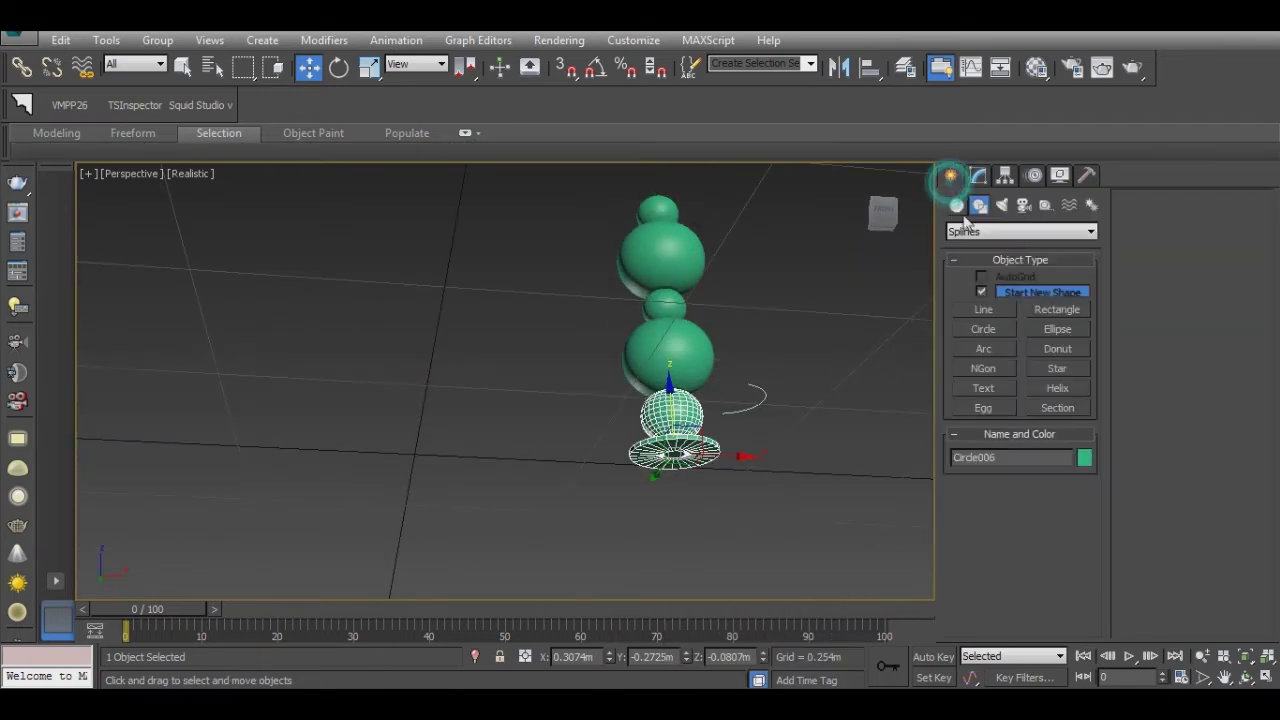
pyautogui.click(957, 205)
pyautogui.click(1020, 231)
pyautogui.click(990, 252)
pyautogui.click(1057, 312)
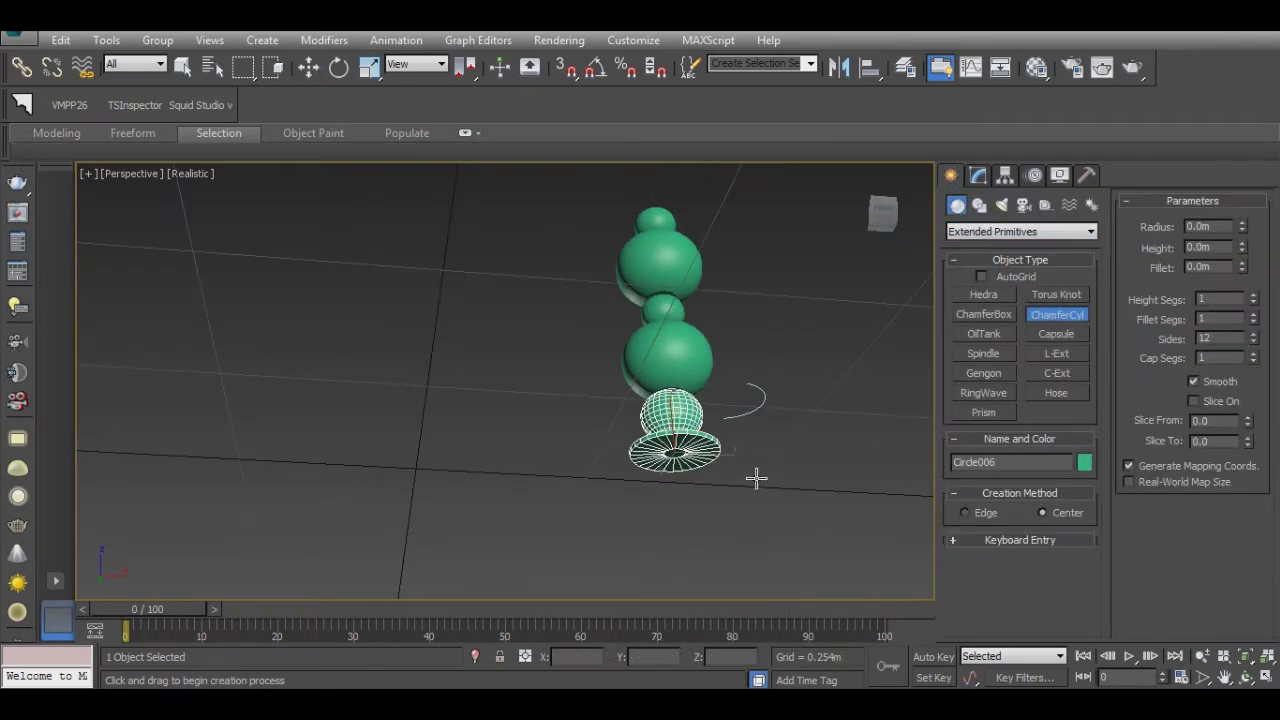
# Step: Draw a chamfered cylinder, ChamferCyl001, under the sphere stack
pyautogui.moveTo(672, 451); pyautogui.dragTo(690, 458)
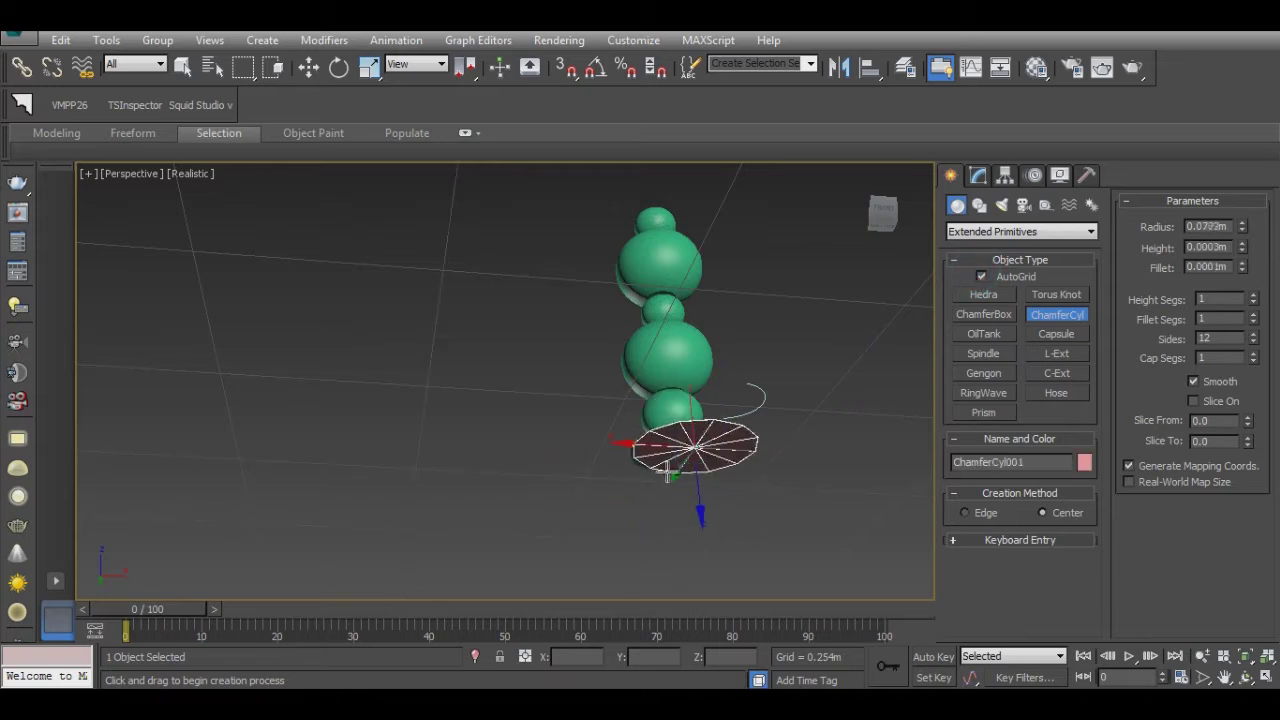
pyautogui.rightClick(687, 531)
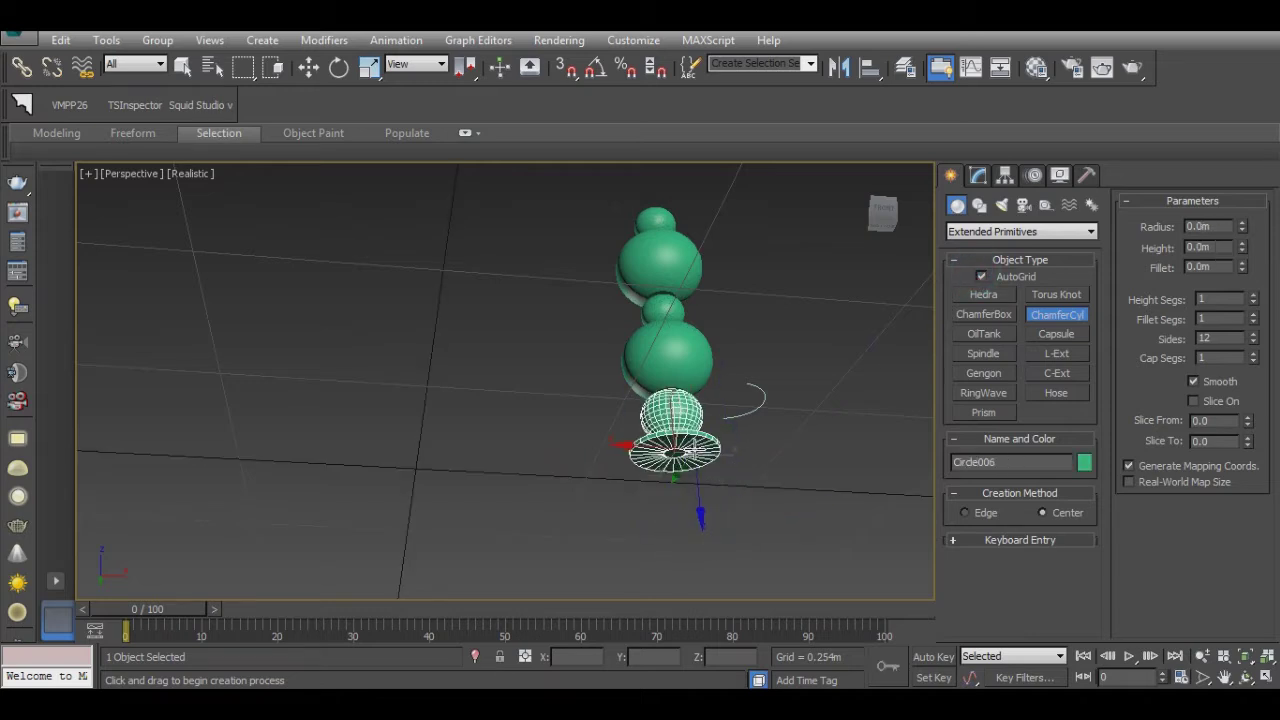
pyautogui.moveTo(674, 452); pyautogui.dragTo(690, 456)
pyautogui.click(687, 545)
pyautogui.click(700, 566)
pyautogui.rightClick(700, 566)
pyautogui.rightClick(720, 366)
pyautogui.click(760, 380)
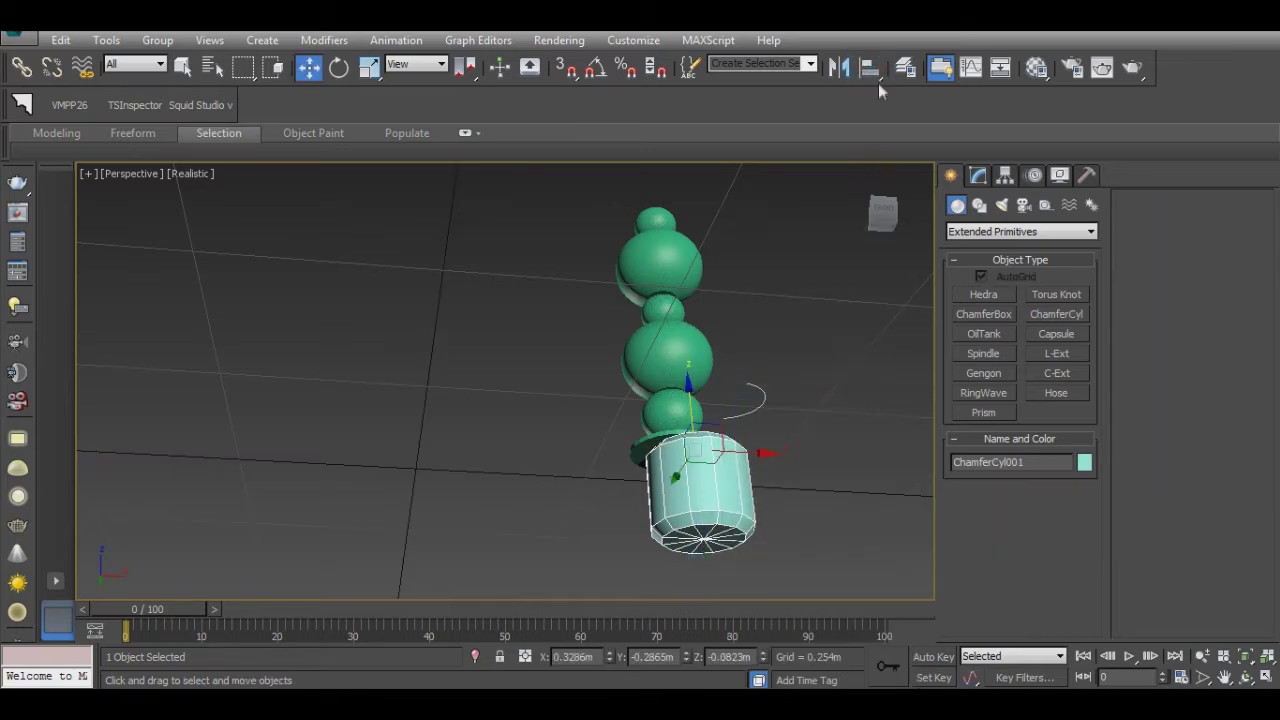
# Step: Align ChamferCyl001 on X, Y and Z to centre it under the wireframe sphere
pyautogui.click(868, 67)
pyautogui.click(700, 490)
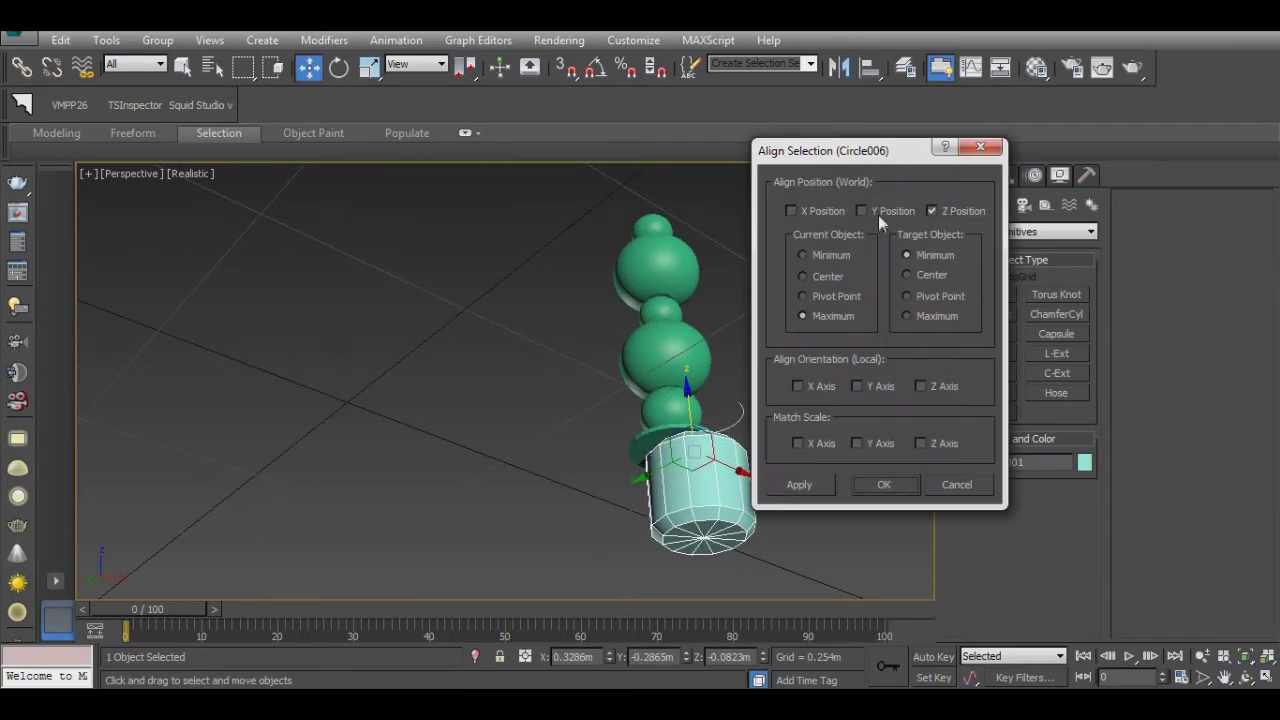
pyautogui.click(878, 213)
pyautogui.click(831, 212)
pyautogui.click(828, 276)
pyautogui.click(907, 275)
pyautogui.click(884, 484)
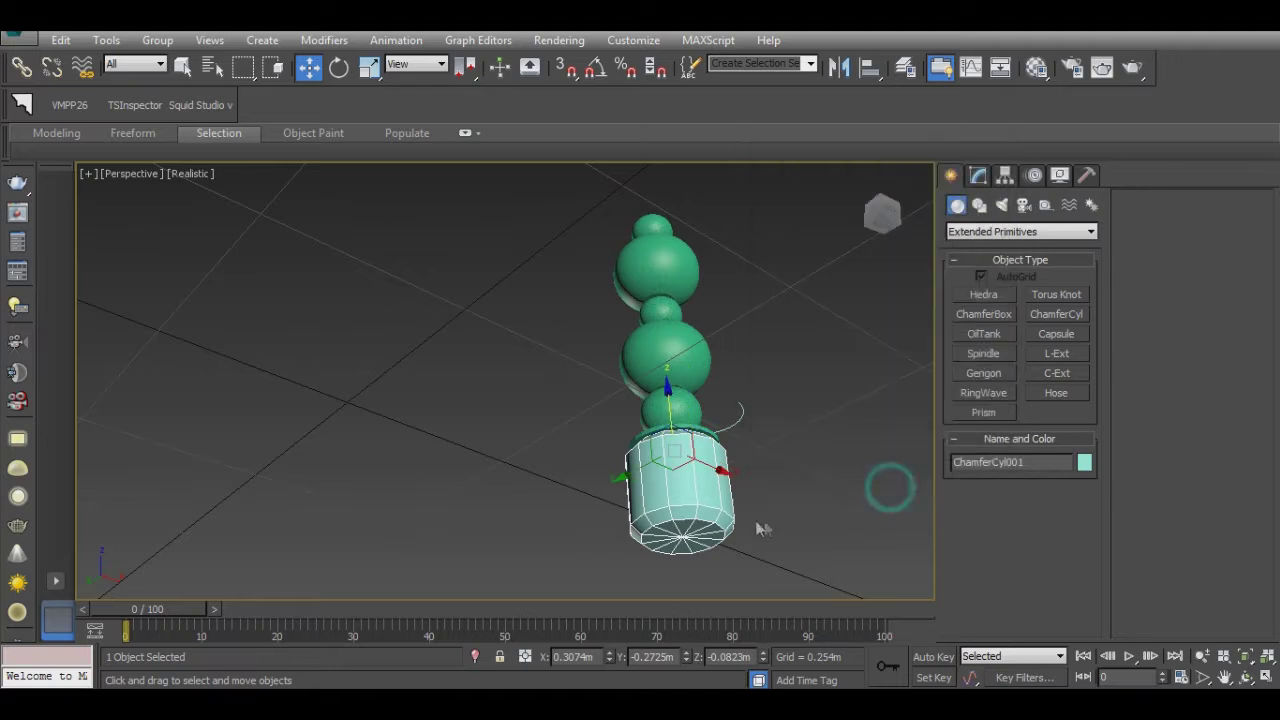
pyautogui.keyDown('alt'); pyautogui.moveTo(700, 450); pyautogui.dragTo(760, 420, button='middle'); pyautogui.keyUp('alt')
# Step: Set ChamferCyl001 to height 0.1611m, 7 fillet segments and 20 sides
pyautogui.click(979, 175)
pyautogui.moveTo(1067, 406); pyautogui.dragTo(1070, 367)
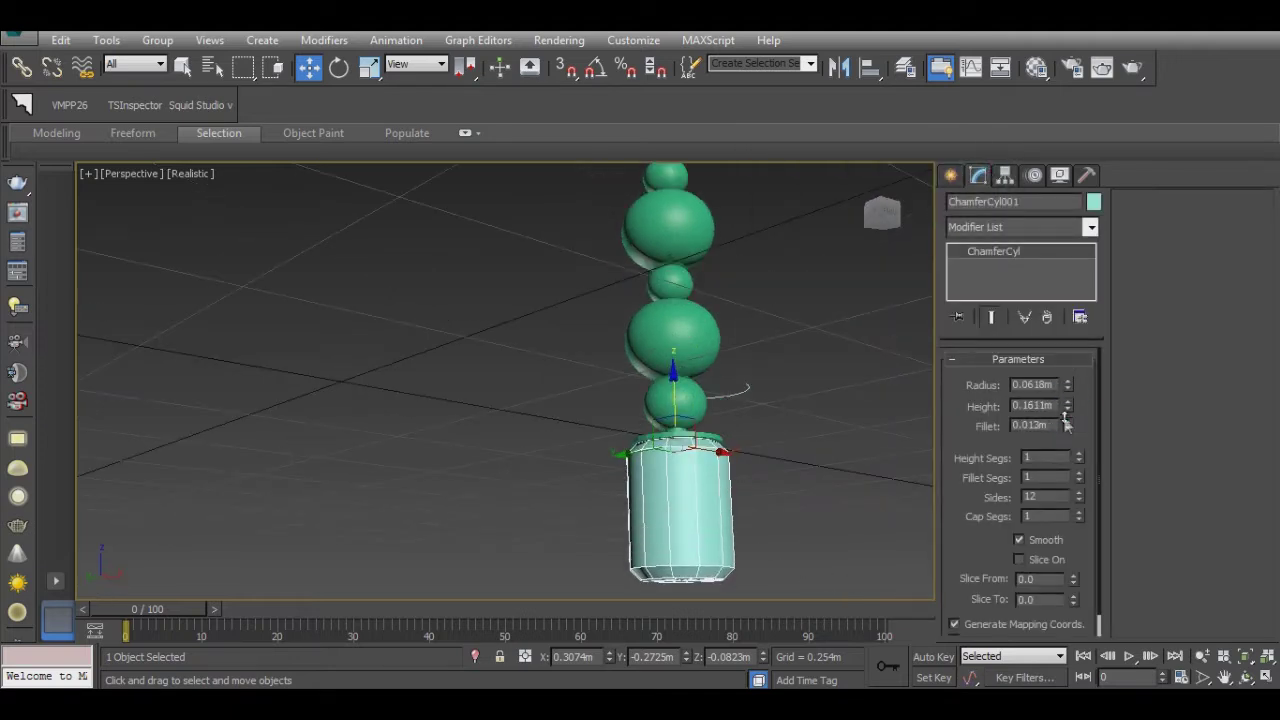
pyautogui.moveTo(1078, 478); pyautogui.dragTo(1080, 436)
pyautogui.keyDown('alt'); pyautogui.moveTo(763, 497); pyautogui.dragTo(729, 506, button='middle'); pyautogui.keyUp('alt')
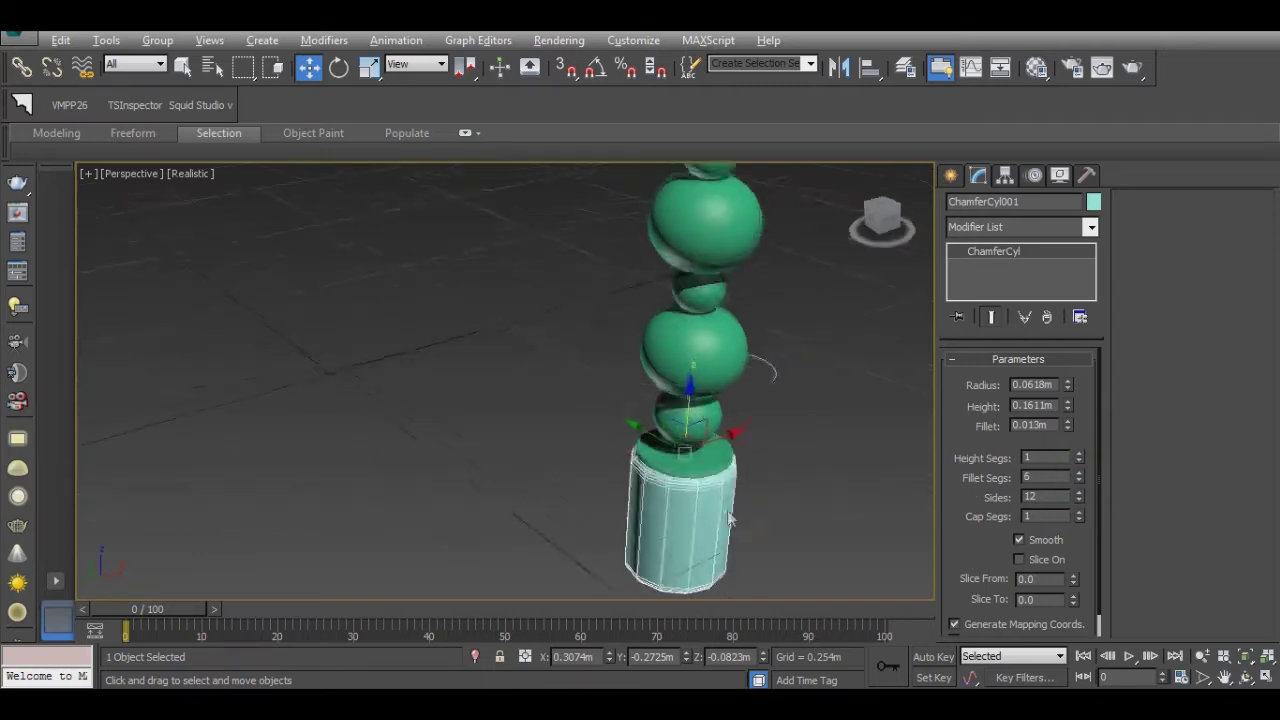
pyautogui.moveTo(1078, 493); pyautogui.dragTo(1076, 414)
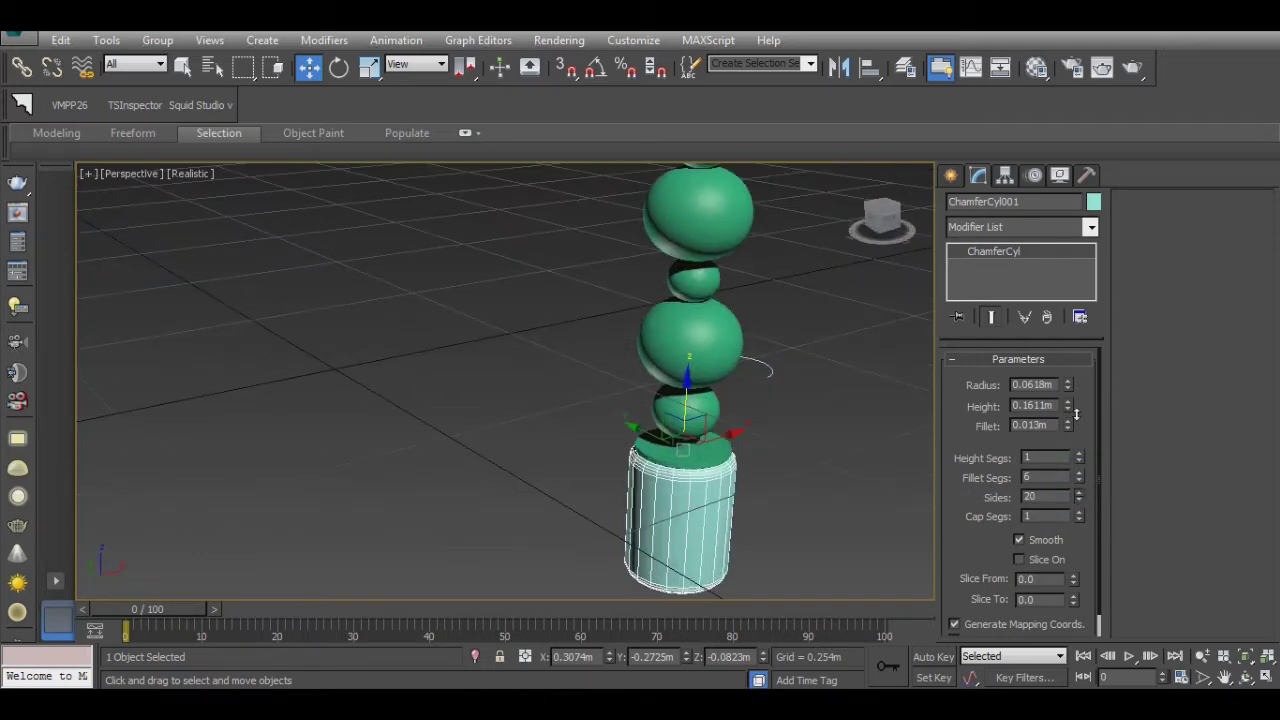
pyautogui.moveTo(800, 455)
pyautogui.keyDown('alt'); pyautogui.mouseDown(button='middle')
pyautogui.moveTo(783, 449)
pyautogui.moveTo(803, 431)
pyautogui.mouseUp(button='middle'); pyautogui.keyUp('alt')
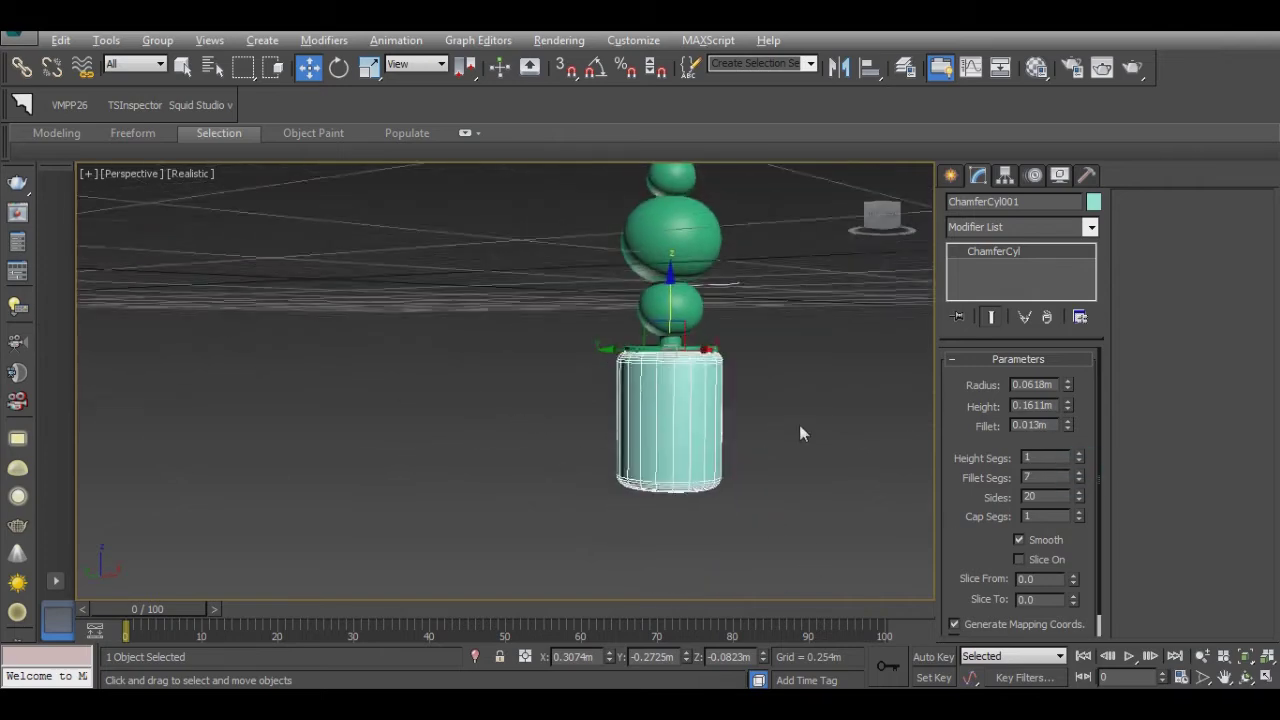
pyautogui.rightClick(784, 439)
pyautogui.click(750, 438)
pyautogui.click(757, 472)
pyautogui.moveTo(757, 472)
pyautogui.keyDown('alt'); pyautogui.mouseDown(button='middle')
pyautogui.moveTo(737, 517)
pyautogui.moveTo(735, 372)
pyautogui.mouseUp(button='middle'); pyautogui.keyUp('alt')
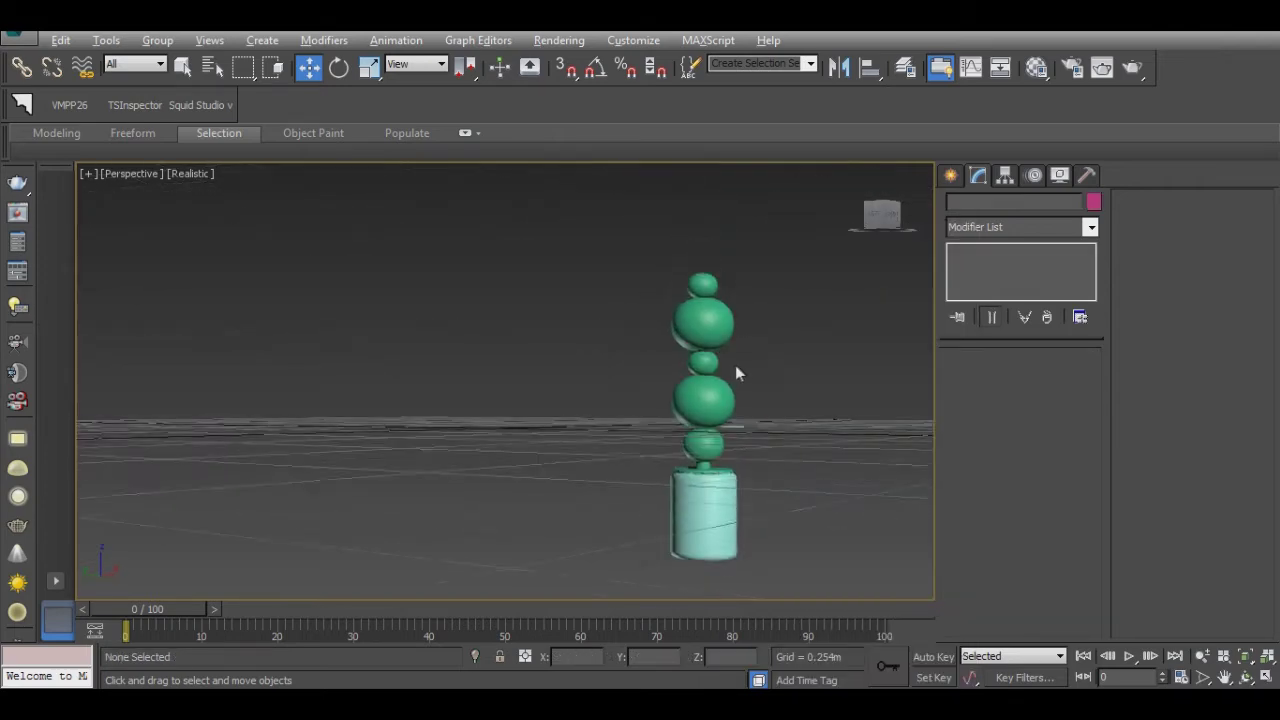
# Step: Select only the top cap polygon of the top sphere
pyautogui.click(701, 292)
pyautogui.click(1038, 379)
pyautogui.keyDown('alt'); pyautogui.moveTo(755, 379); pyautogui.dragTo(760, 467, button='middle'); pyautogui.keyUp('alt')
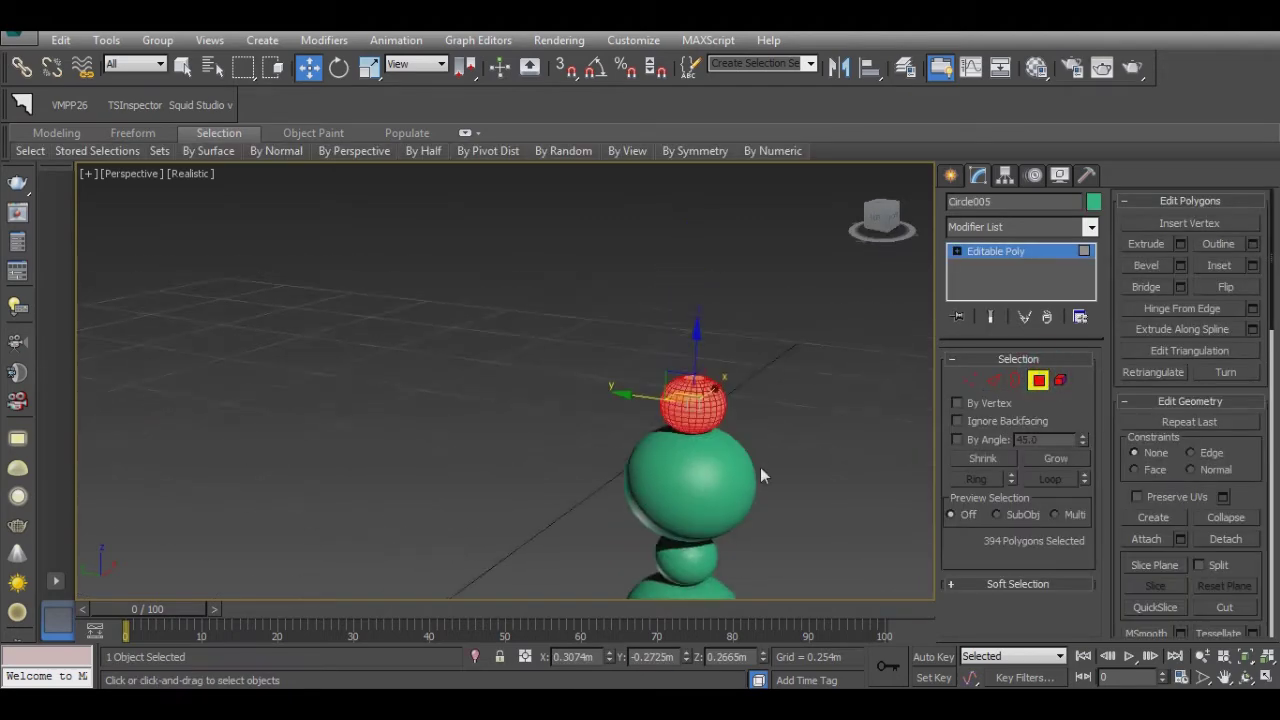
pyautogui.scroll(4, 701, 405)
pyautogui.click(701, 405)
pyautogui.scroll(-4, 701, 405)
pyautogui.moveTo(754, 419)
pyautogui.keyDown('alt'); pyautogui.mouseDown(button='middle')
pyautogui.moveTo(707, 403)
pyautogui.moveTo(700, 380)
pyautogui.mouseUp(button='middle'); pyautogui.keyUp('alt')
pyautogui.scroll(2, 707, 403)
# Step: Give the top cap a zero-height extrusion, then inset it
pyautogui.click(1181, 244)
pyautogui.scroll(-3, 700, 420)
pyautogui.rightClick(518, 420)
pyautogui.click(515, 445)
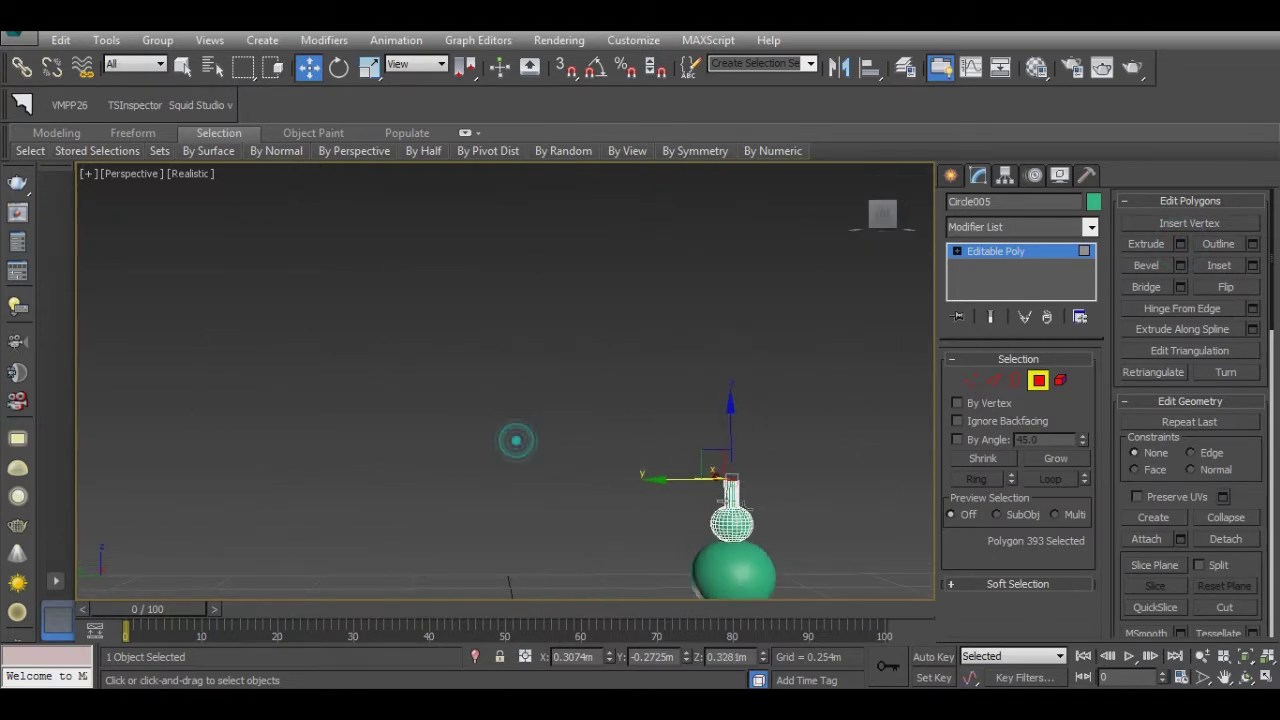
pyautogui.scroll(2, 514, 440)
pyautogui.click(1253, 266)
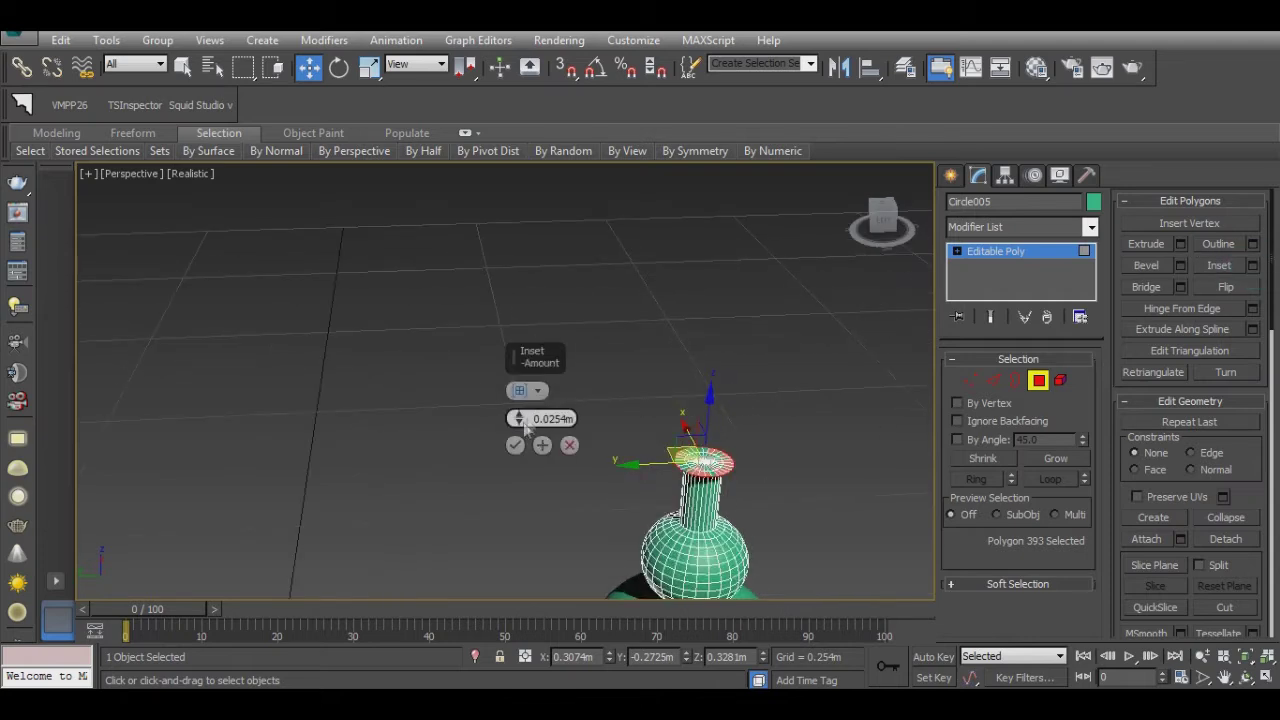
pyautogui.click(515, 445)
# Step: Extrude the inset cap up into a tall thin cord, adding a flat extrusion at its top
pyautogui.keyDown('alt'); pyautogui.moveTo(590, 474); pyautogui.dragTo(600, 400, button='middle'); pyautogui.keyUp('alt')
pyautogui.click(1180, 244)
pyautogui.moveTo(518, 416); pyautogui.dragTo(527, 341)
pyautogui.keyDown('alt'); pyautogui.moveTo(691, 347); pyautogui.dragTo(520, 440, button='middle'); pyautogui.keyUp('alt')
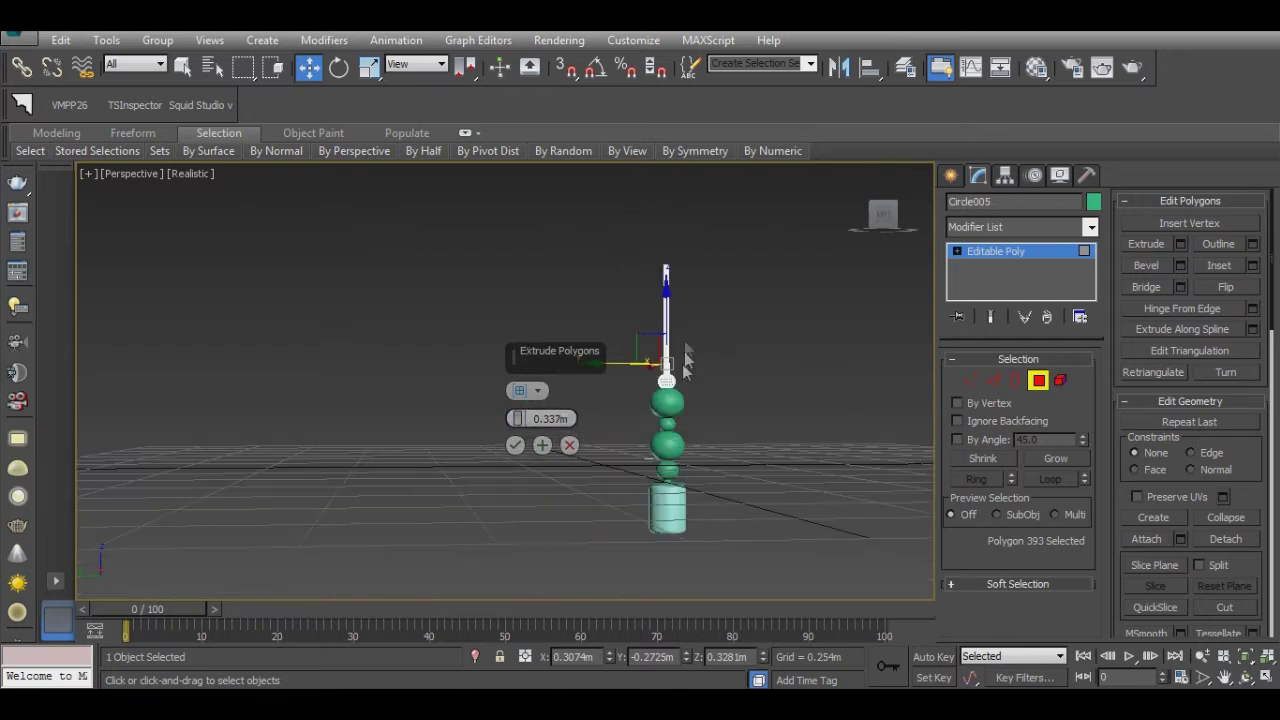
pyautogui.click(515, 445)
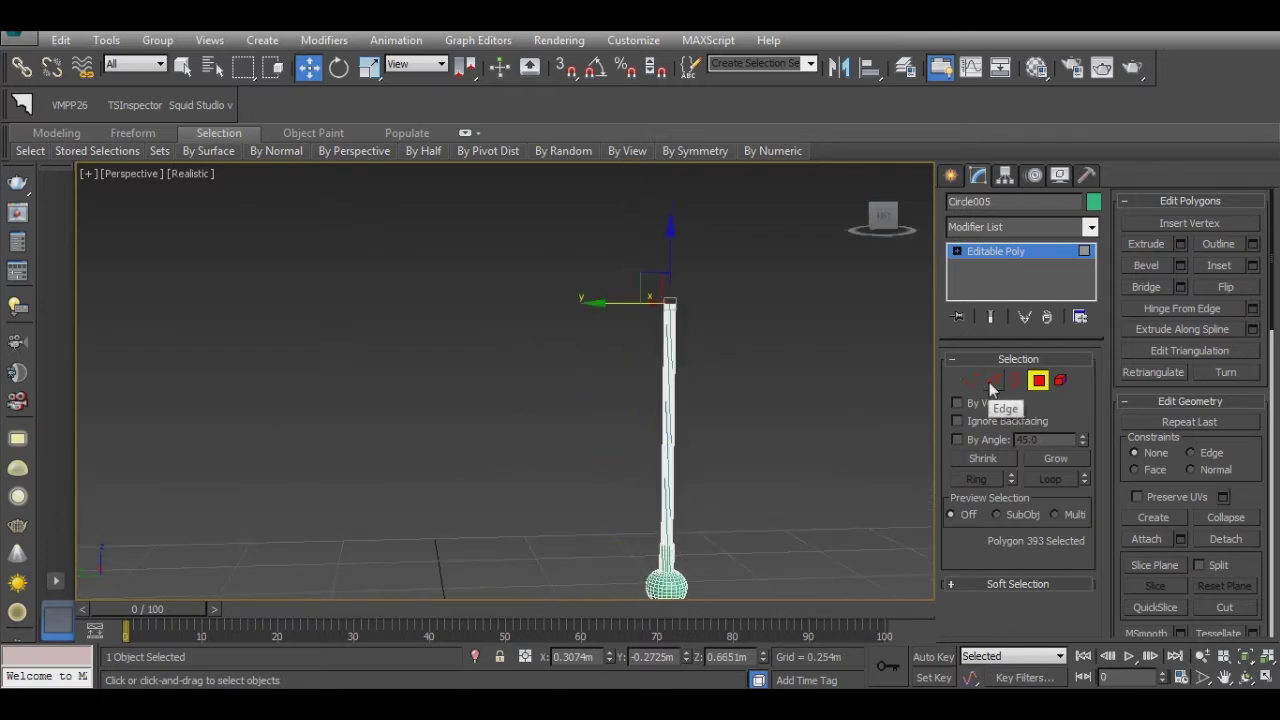
pyautogui.scroll(3, 661, 272)
pyautogui.click(1181, 245)
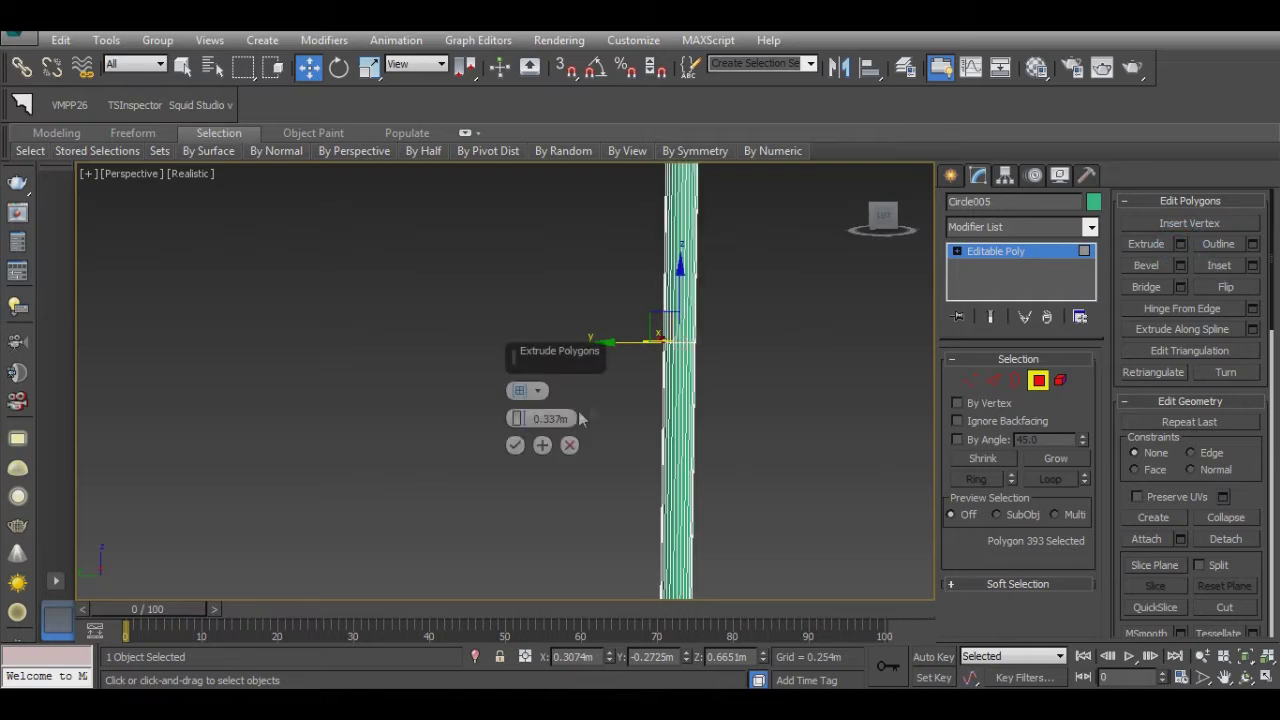
pyautogui.click(515, 444)
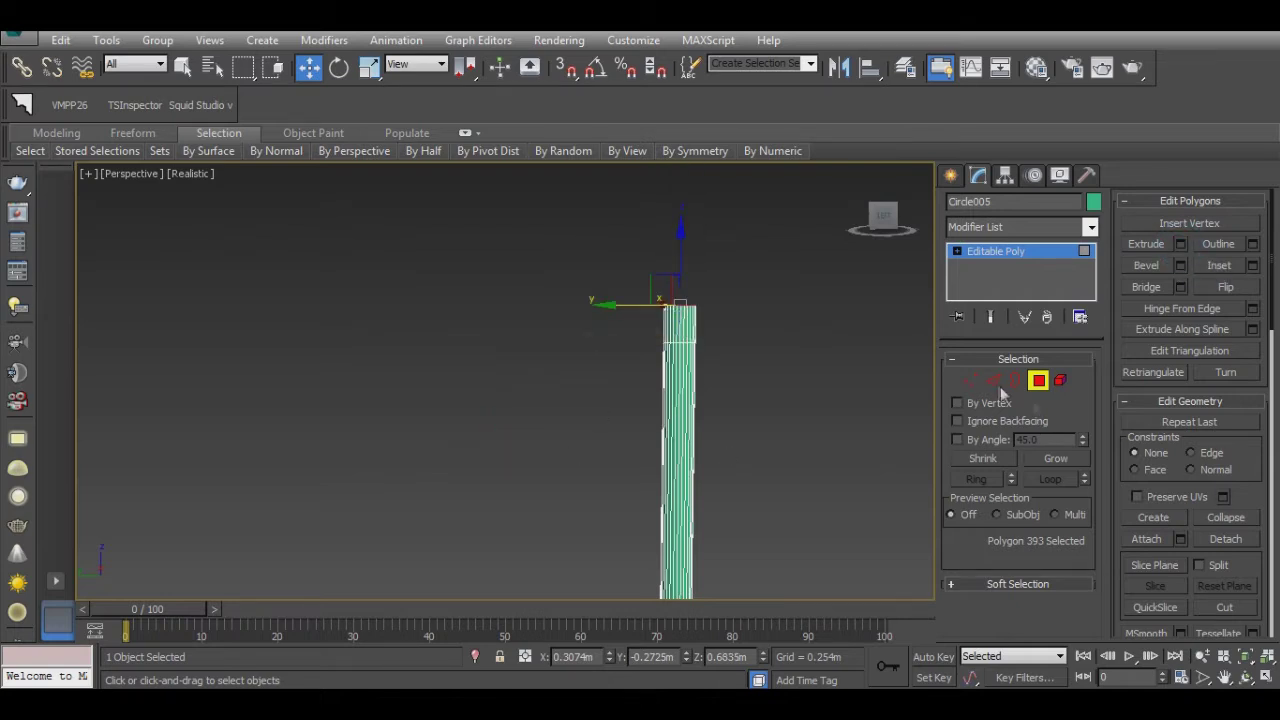
# Step: Ring-select the cord's top edges, convert them to polygons and extrude outward 0.0151m as a cap
pyautogui.click(993, 381)
pyautogui.click(1045, 459)
pyautogui.click(988, 481)
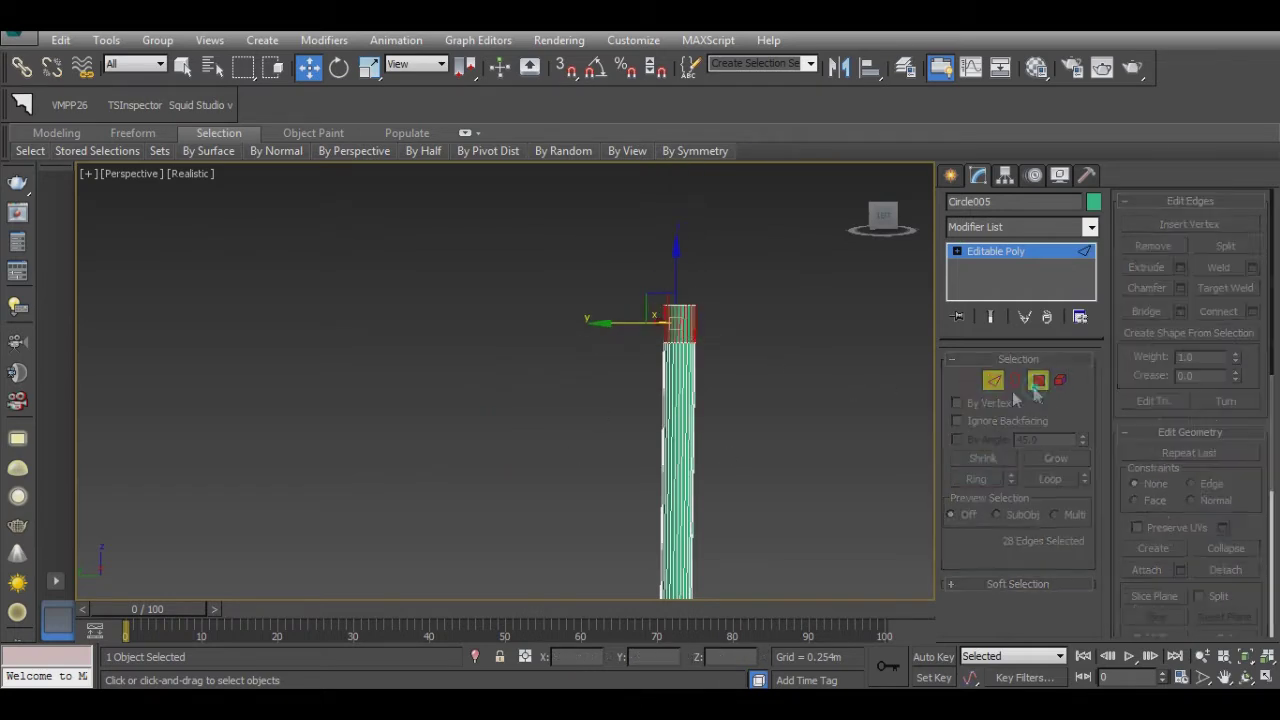
pyautogui.keyDown('ctrl'); pyautogui.click(1038, 380); pyautogui.keyUp('ctrl')
pyautogui.click(1181, 244)
pyautogui.moveTo(517, 419); pyautogui.dragTo(520, 424)
pyautogui.keyDown('alt'); pyautogui.moveTo(520, 424); pyautogui.dragTo(506, 430, button='middle'); pyautogui.keyUp('alt')
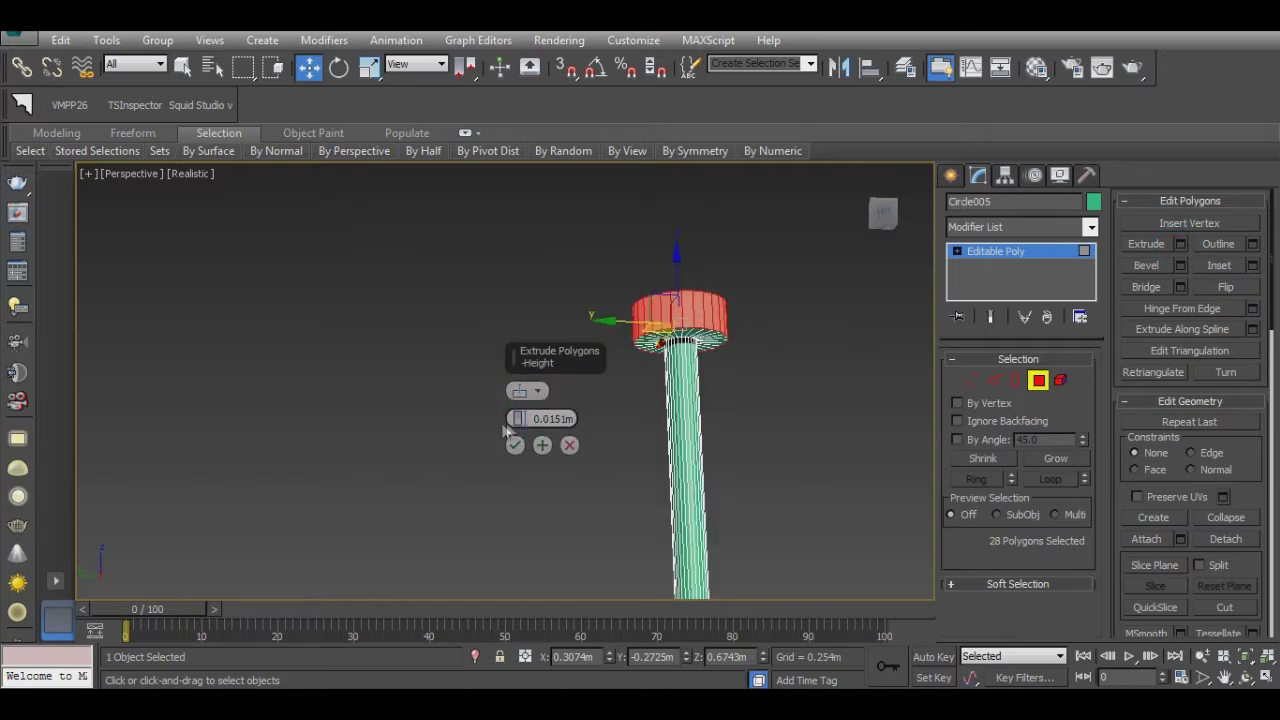
pyautogui.click(515, 445)
# Step: Deselect the model and orbit to show the whole lamp
pyautogui.keyDown('alt'); pyautogui.moveTo(650, 390); pyautogui.dragTo(700, 375, button='middle'); pyautogui.keyUp('alt')
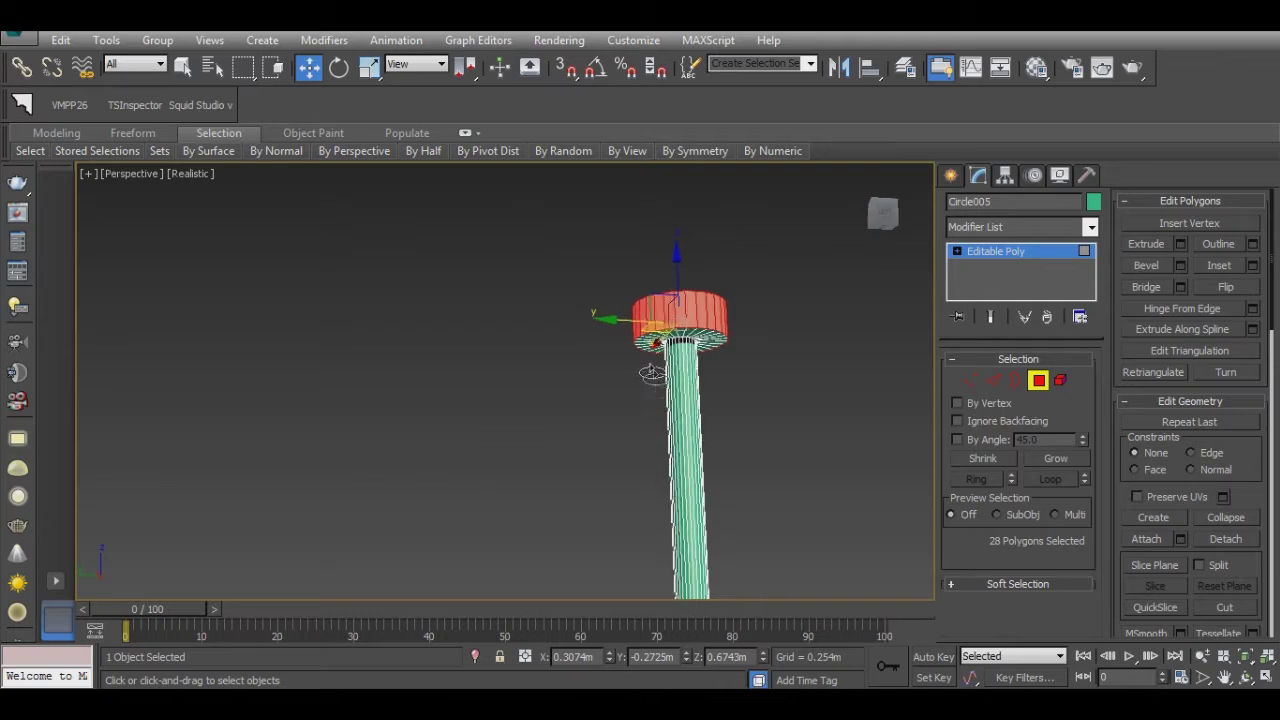
pyautogui.rightClick(722, 384)
pyautogui.click(705, 360)
pyautogui.click(537, 420)
pyautogui.moveTo(537, 420)
pyautogui.keyDown('alt'); pyautogui.mouseDown(button='middle')
pyautogui.moveTo(691, 320)
pyautogui.moveTo(694, 386)
pyautogui.mouseUp(button='middle'); pyautogui.keyUp('alt')
pyautogui.scroll(4, 695, 326)
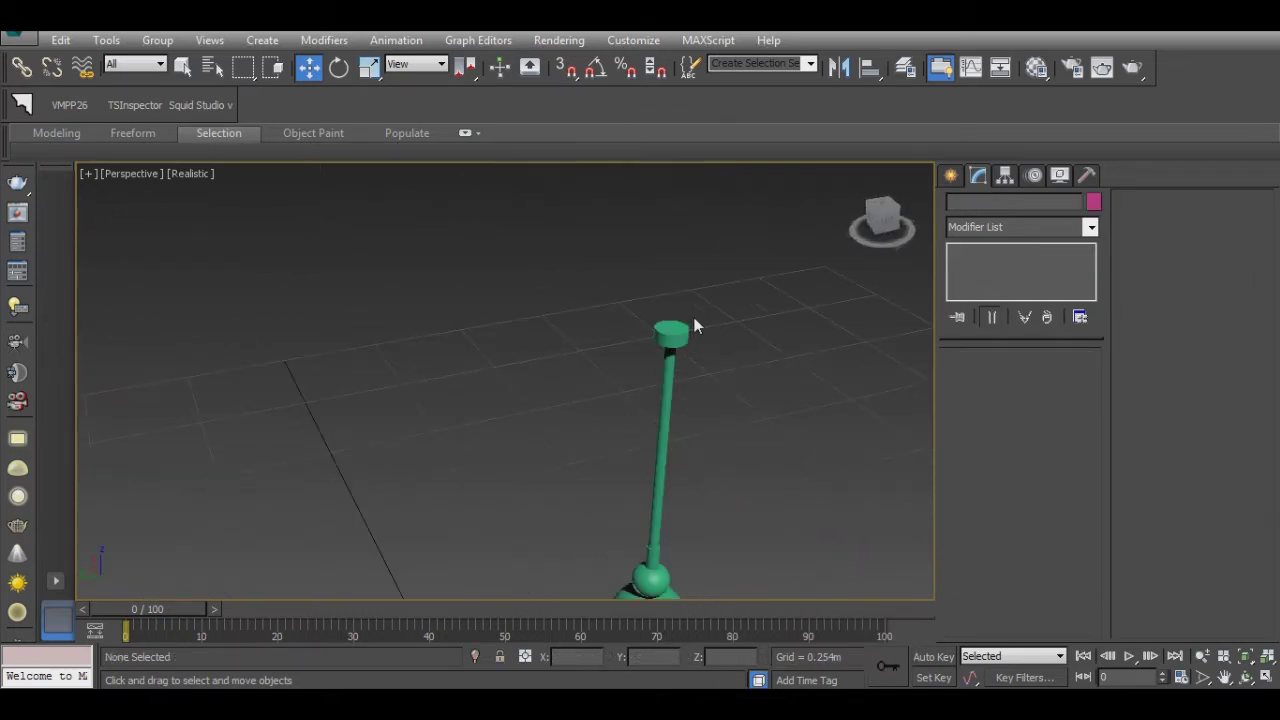
# Step: Draw a thin Standard Primitives cylinder on the cap at the top of the cord
pyautogui.click(952, 176)
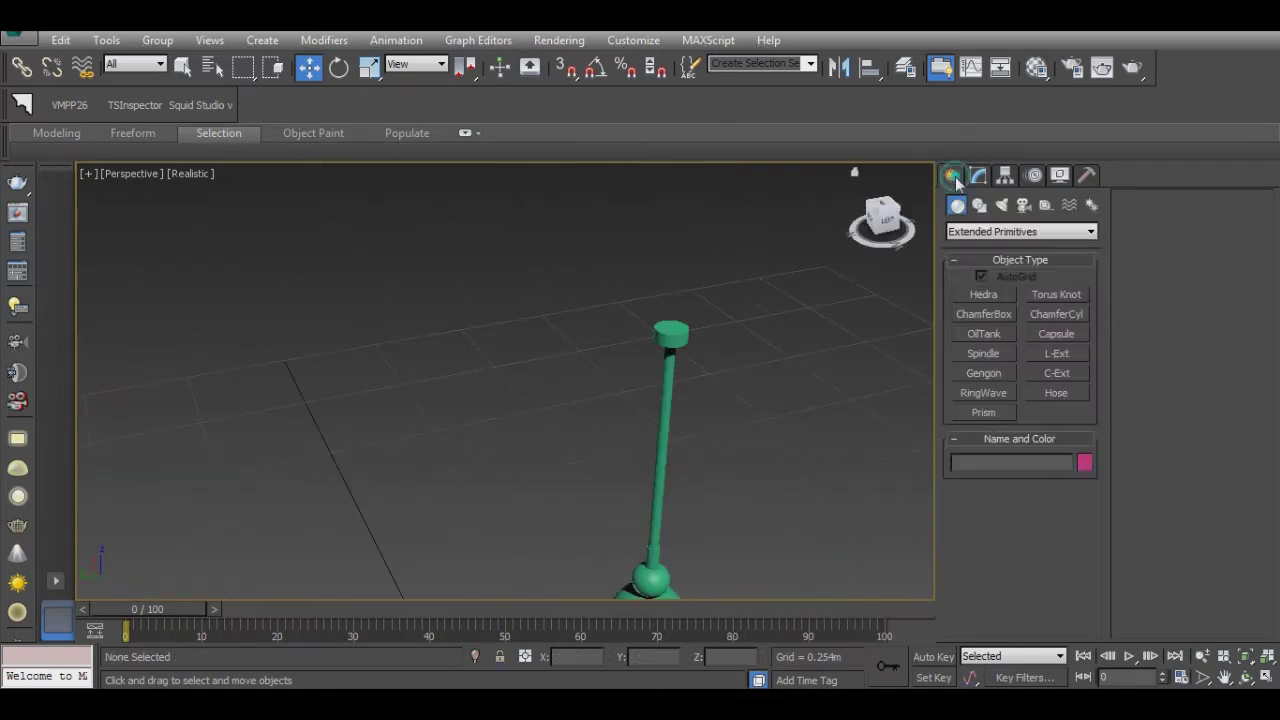
pyautogui.click(969, 233)
pyautogui.moveTo(679, 344); pyautogui.dragTo(667, 410)
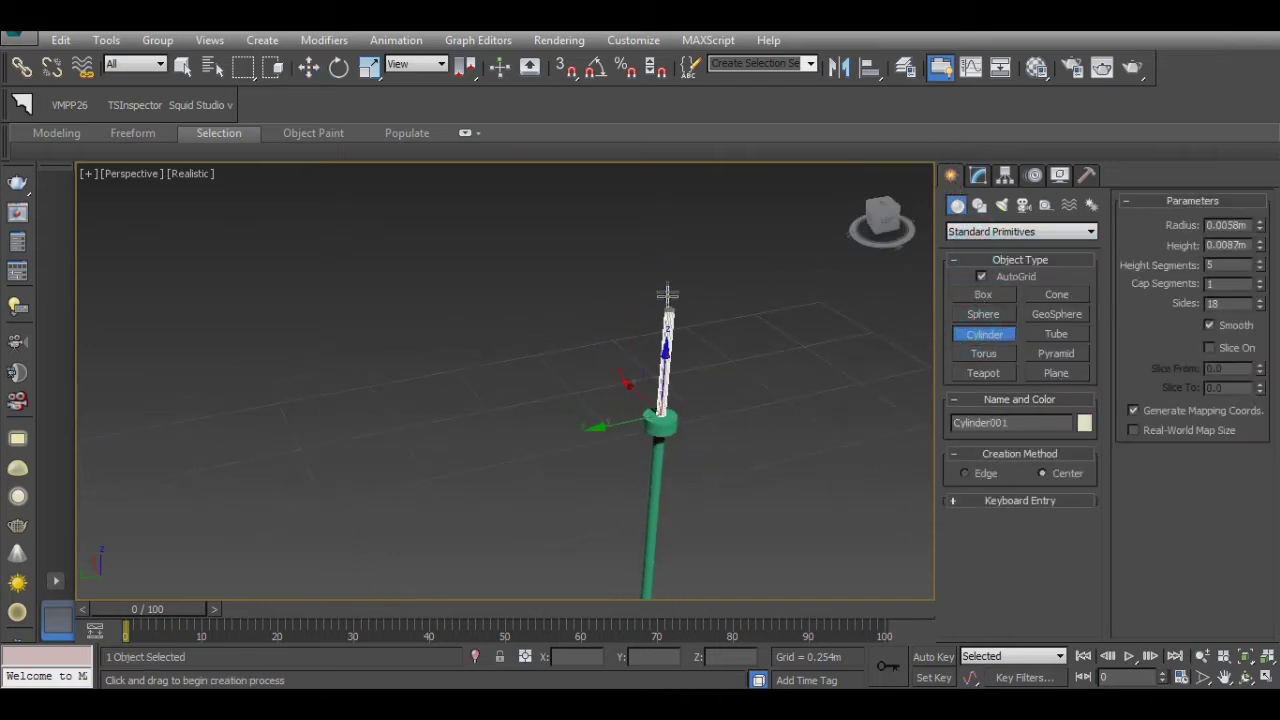
pyautogui.scroll(-3, 675, 255)
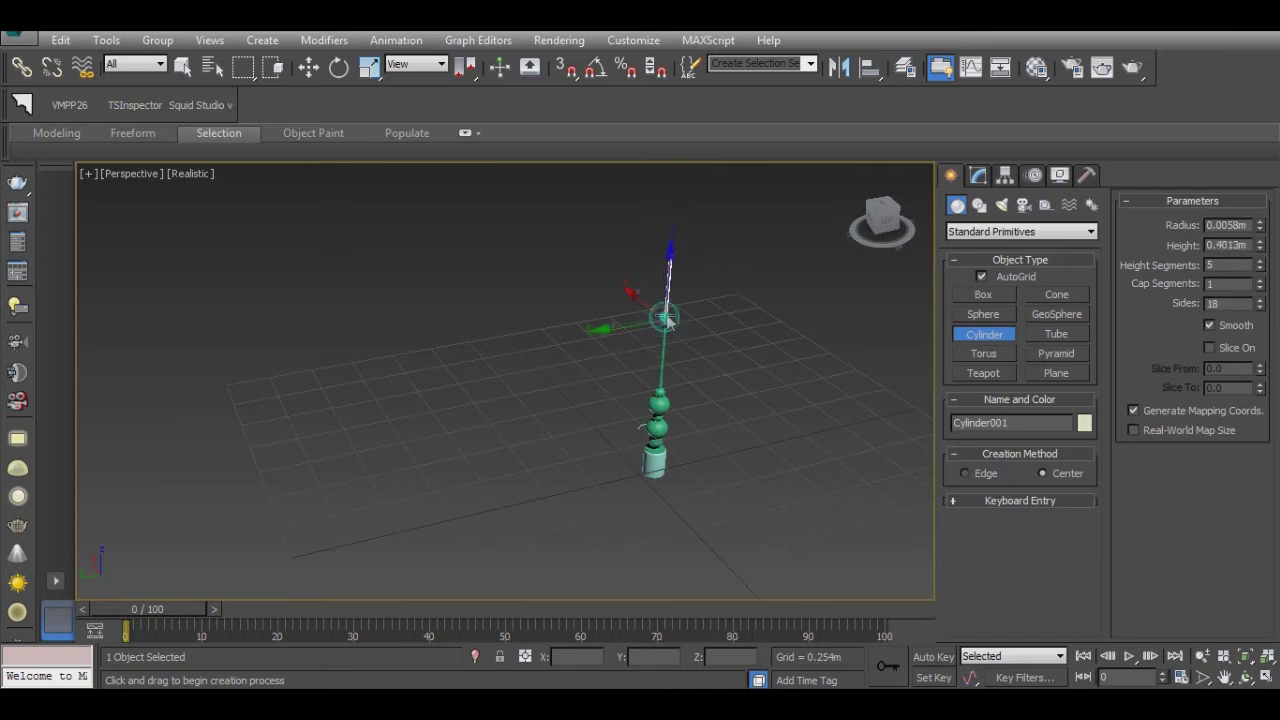
pyautogui.rightClick(665, 318)
pyautogui.click(700, 330)
pyautogui.keyDown('alt'); pyautogui.moveTo(700, 330); pyautogui.dragTo(648, 311, button='middle'); pyautogui.keyUp('alt')
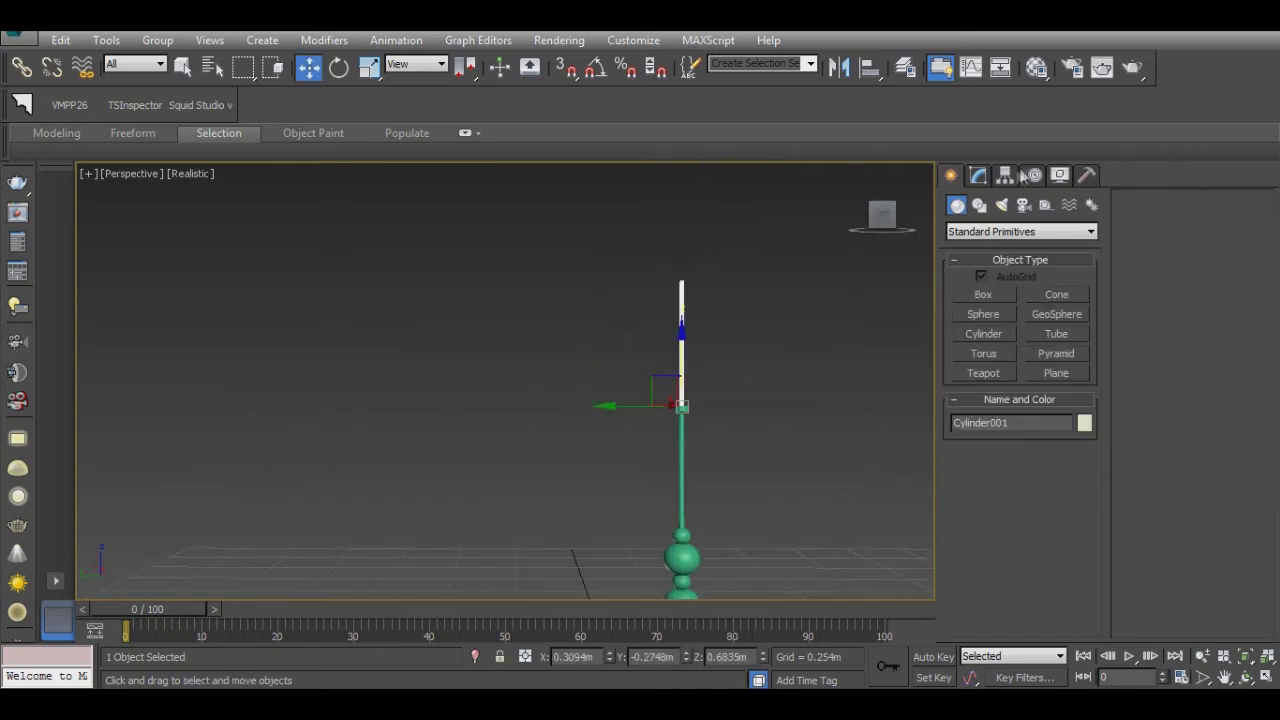
# Step: Set the cylinder to height 0.5498m, 16 sides and 13 height segments
pyautogui.click(978, 175)
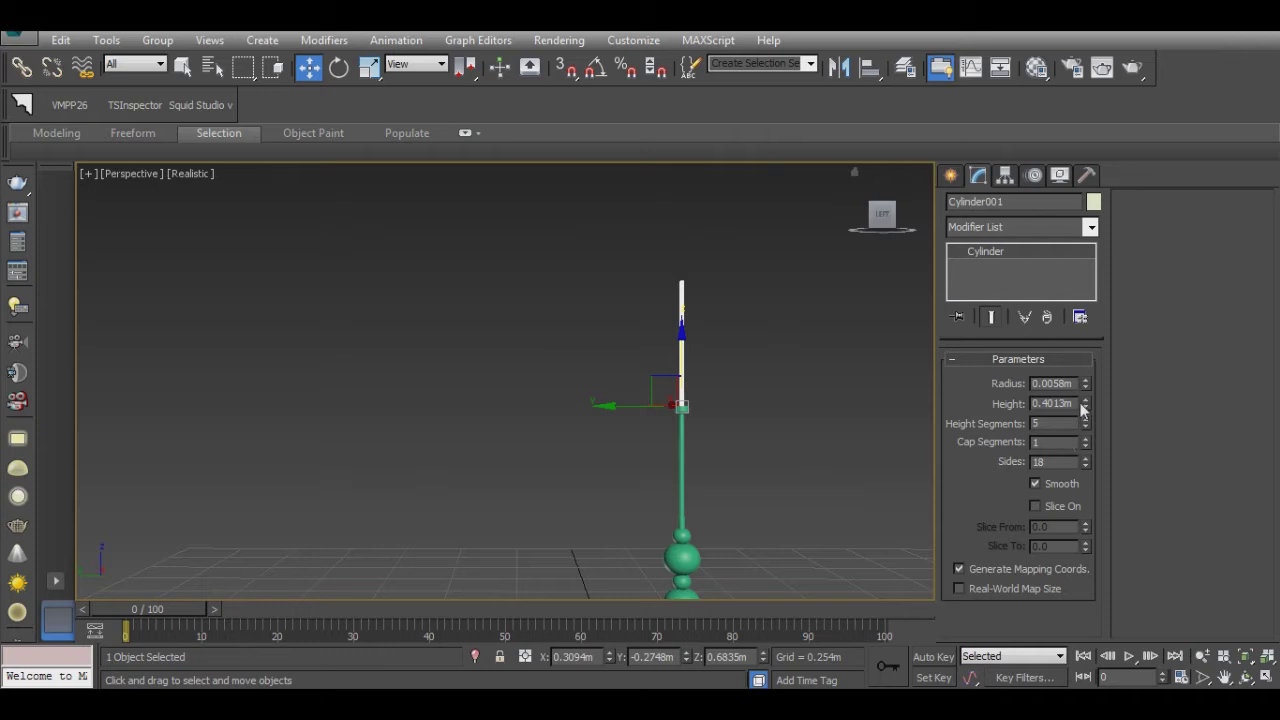
pyautogui.moveTo(1084, 403); pyautogui.dragTo(1084, 385)
pyautogui.press('z')
pyautogui.click(1085, 465)
pyautogui.click(1085, 465)
pyautogui.moveTo(1087, 423); pyautogui.dragTo(1087, 380)
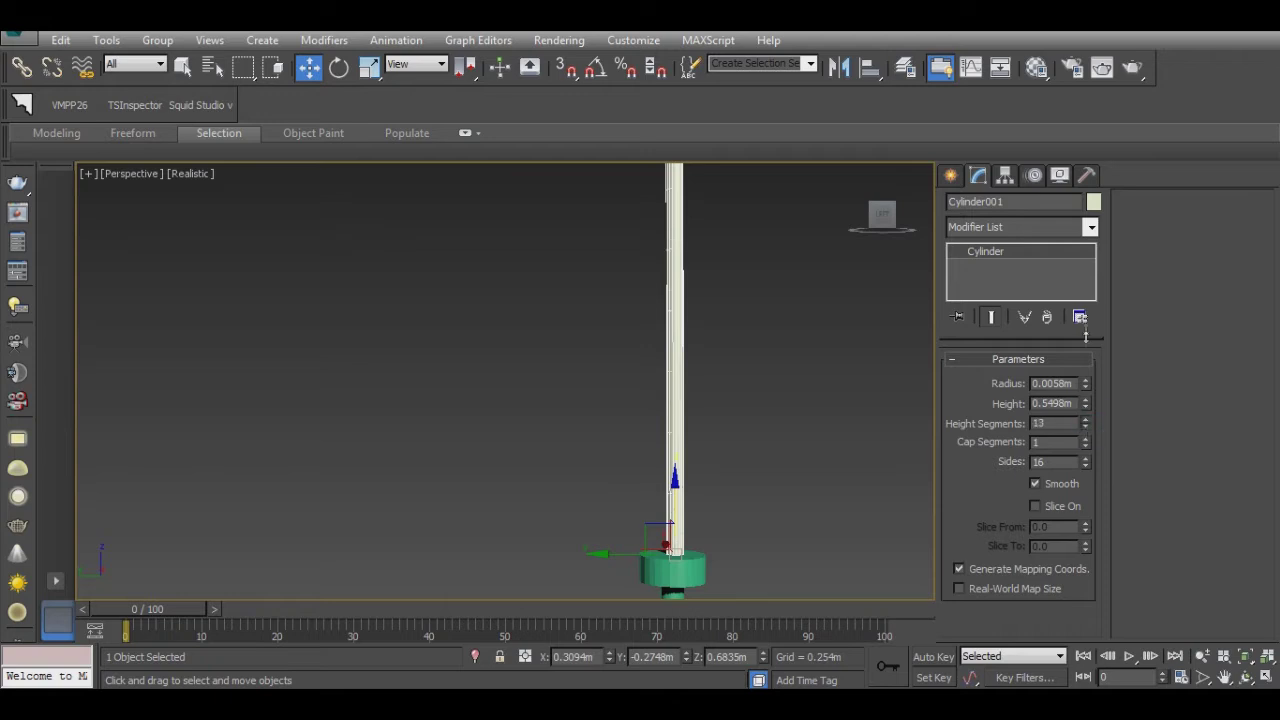
pyautogui.click(1027, 228)
# Step: Clone the straight cylinder to create a copy, Cylinder002
pyautogui.write('tw')
pyautogui.click(995, 486)
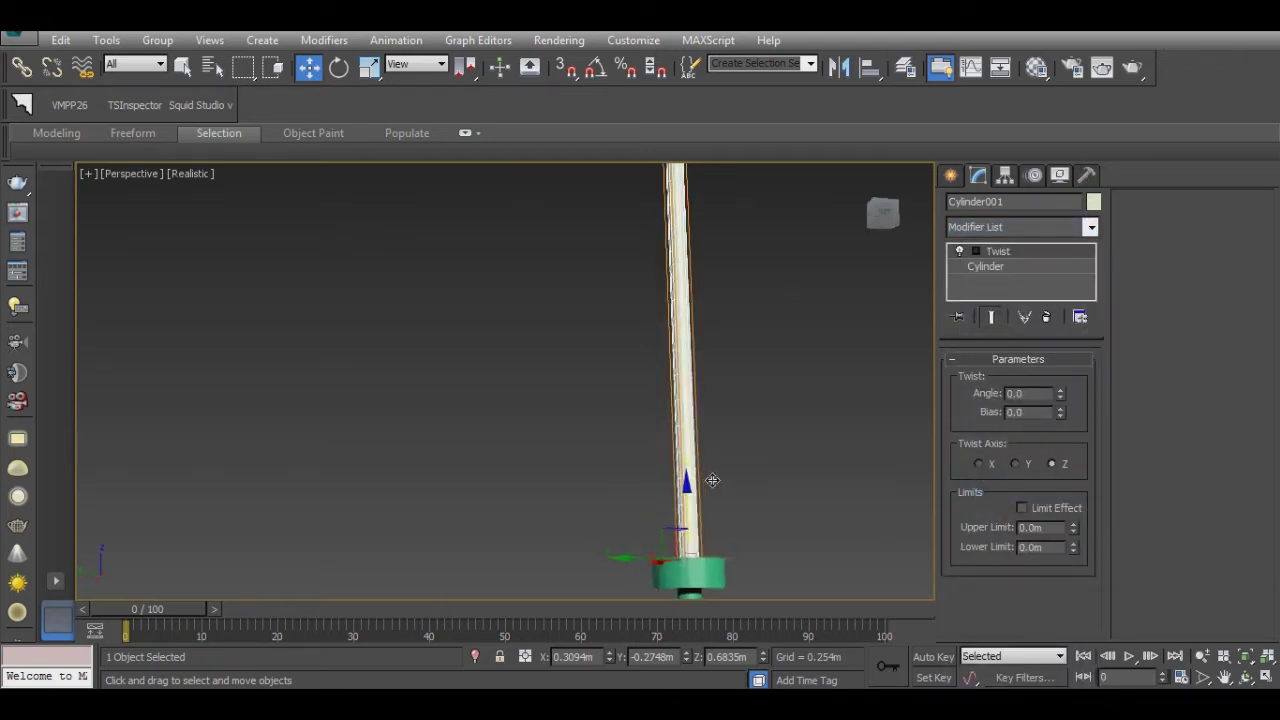
pyautogui.click(1049, 317)
pyautogui.rightClick(651, 440)
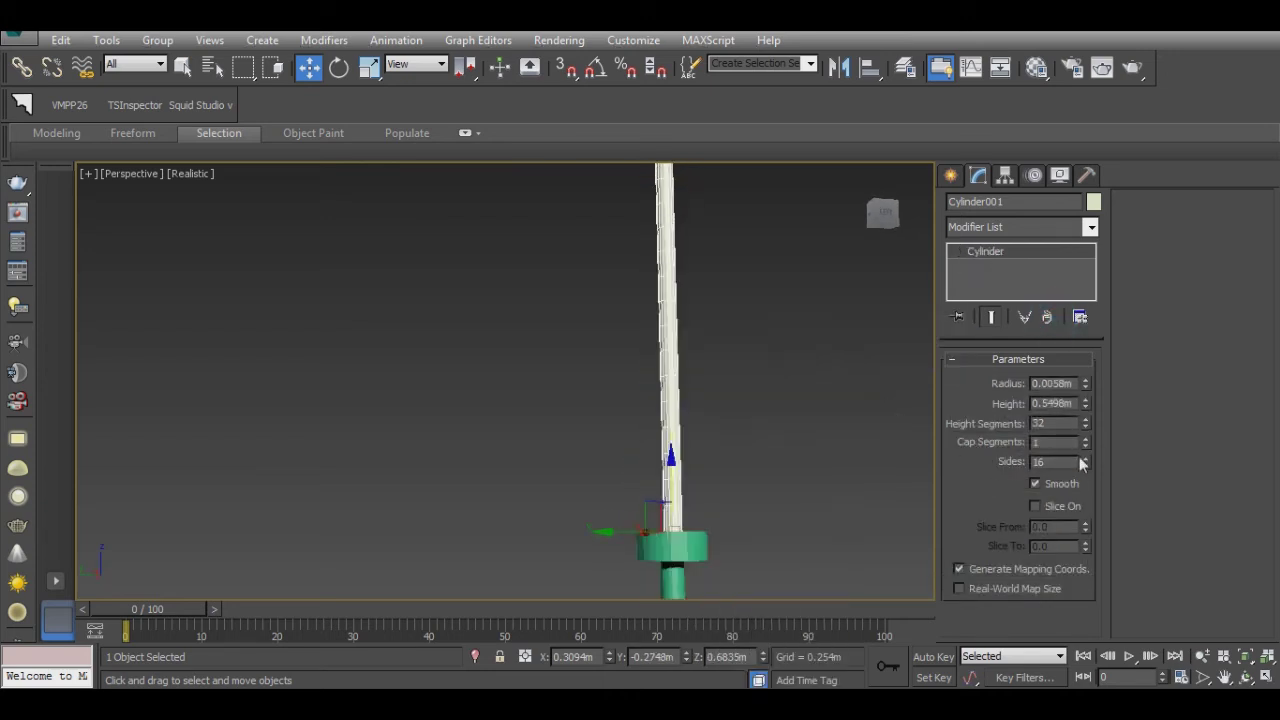
pyautogui.rightClick(1087, 422)
pyautogui.rightClick(745, 473)
pyautogui.click(755, 500)
pyautogui.click(592, 427)
# Step: Add a Twist modifier to the copied cylinder
pyautogui.click(1011, 228)
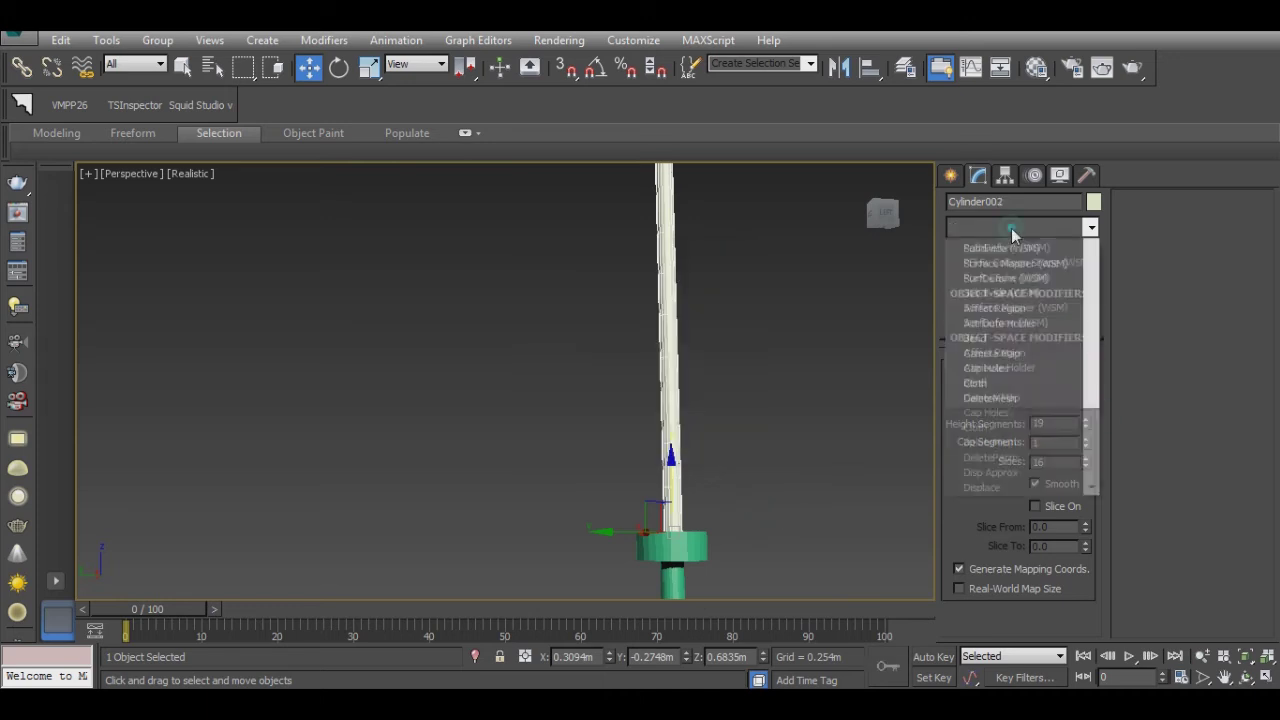
pyautogui.scroll(-10, 1005, 400)
pyautogui.click(995, 487)
pyautogui.moveTo(1060, 393); pyautogui.dragTo(1060, 300)
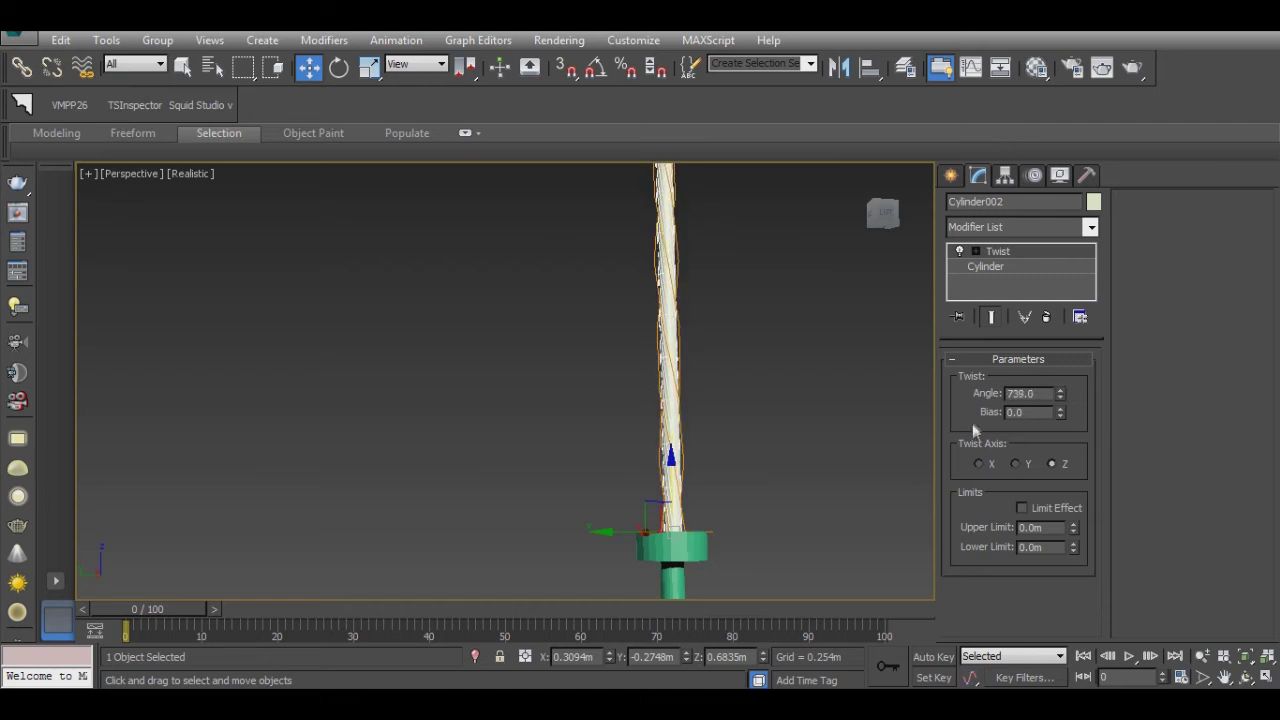
# Step: Move the Twist gizmo off-centre and set the twist angle to about 2014.5
pyautogui.click(976, 251)
pyautogui.click(1008, 266)
pyautogui.click(339, 67)
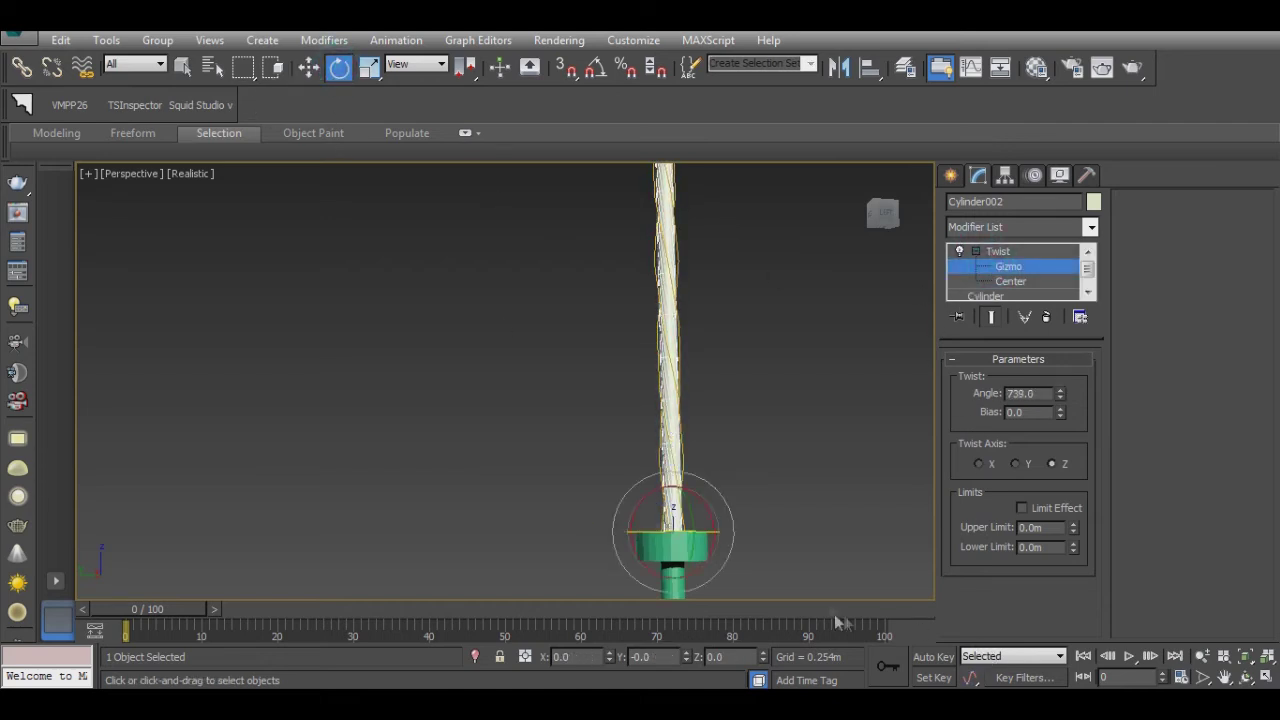
pyautogui.press('w')
pyautogui.keyDown('alt'); pyautogui.moveTo(600, 500); pyautogui.dragTo(640, 530, button='middle'); pyautogui.keyUp('alt')
pyautogui.moveTo(645, 535); pyautogui.dragTo(625, 533)
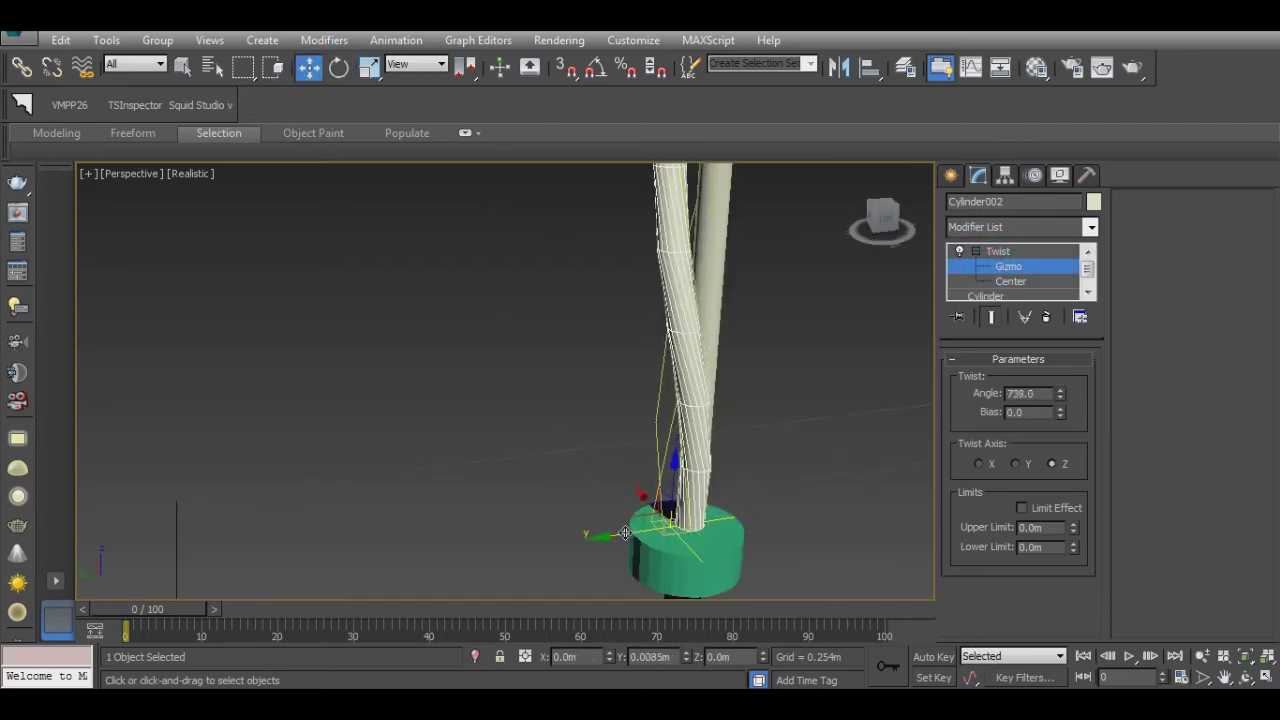
pyautogui.keyDown('alt'); pyautogui.moveTo(640, 450); pyautogui.dragTo(700, 450, button='middle'); pyautogui.keyUp('alt')
pyautogui.write('939')
pyautogui.press('Return')
pyautogui.moveTo(1060, 393); pyautogui.dragTo(1060, 350)
# Step: Raise the twisted cylinder's height segments to 62 for a smooth helix
pyautogui.click(1010, 296)
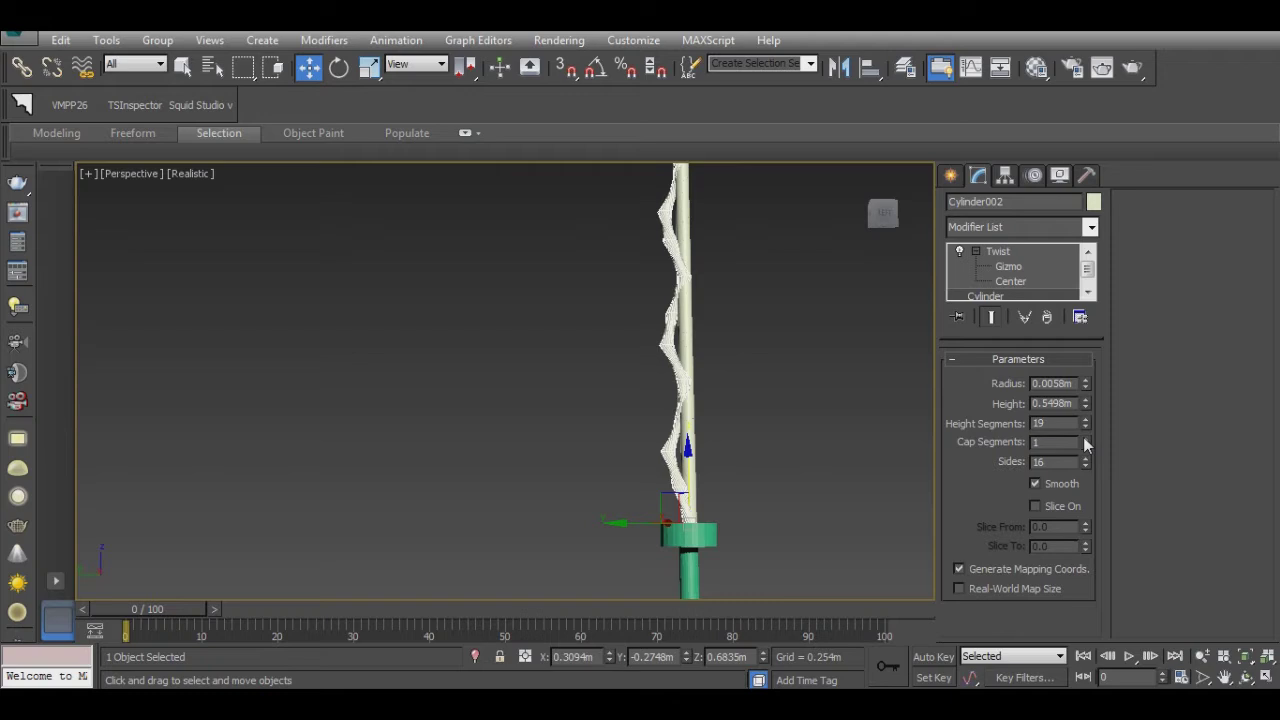
pyautogui.click(1075, 383)
pyautogui.moveTo(1087, 273); pyautogui.dragTo(1088, 279)
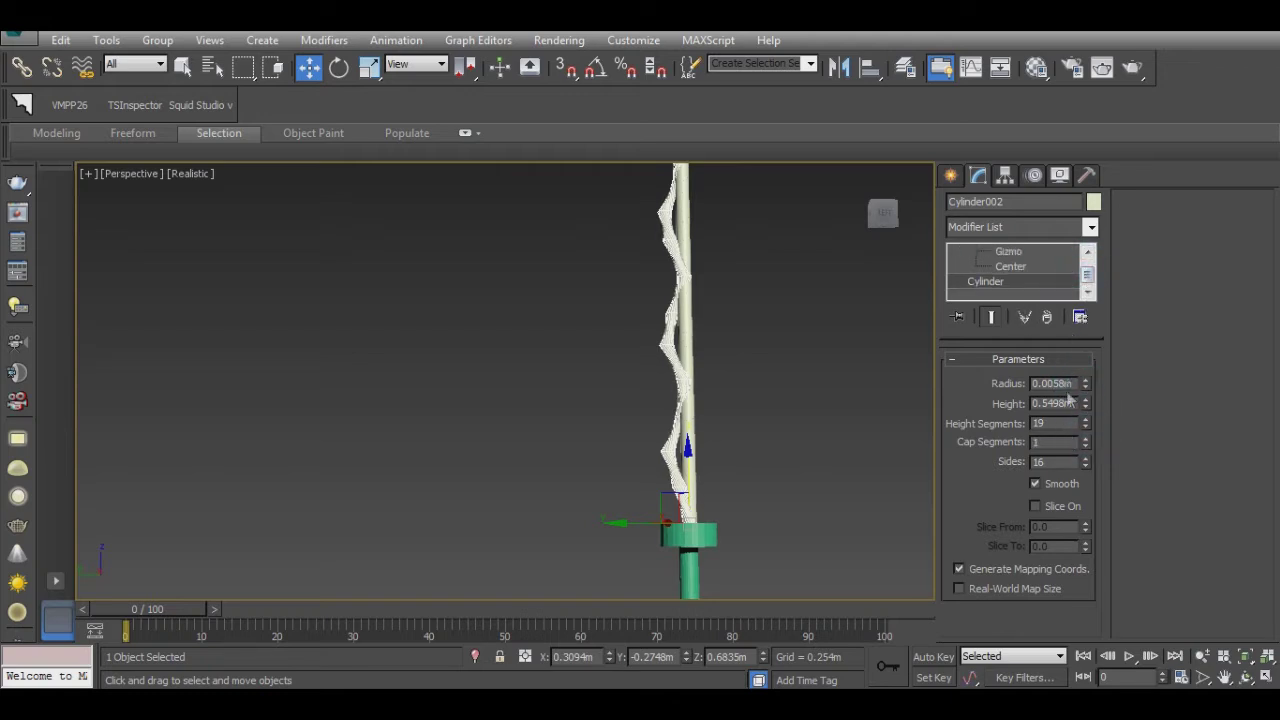
pyautogui.moveTo(1075, 428)
pyautogui.mouseDown()
pyautogui.moveTo(1086, 417)
pyautogui.moveTo(1078, 120)
pyautogui.mouseUp()
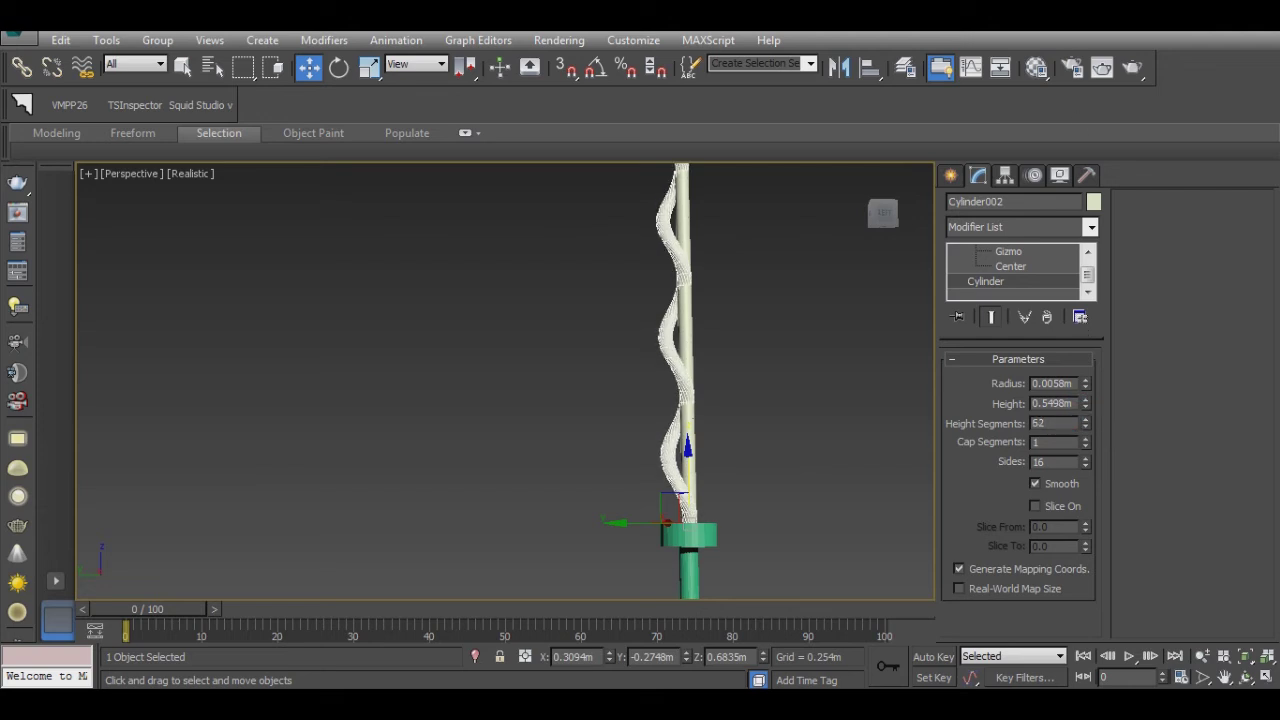
pyautogui.moveTo(835, 425)
pyautogui.keyDown('alt'); pyautogui.mouseDown(button='middle')
pyautogui.moveTo(651, 540)
pyautogui.moveTo(655, 499)
pyautogui.moveTo(787, 463)
pyautogui.moveTo(789, 502)
pyautogui.mouseUp(button='middle'); pyautogui.keyUp('alt')
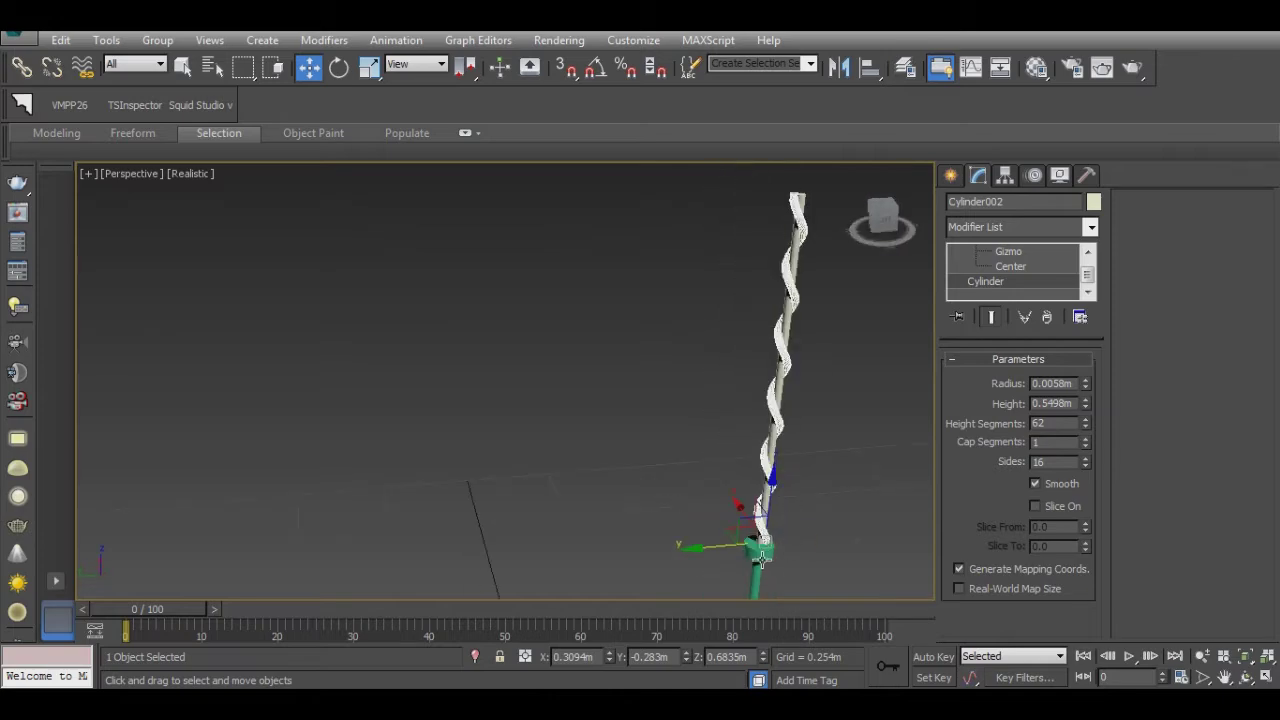
# Step: Thin the straight cylinder, Cylinder001, to a radius of 0.0036m
pyautogui.press('t')
pyautogui.scroll(4, 678, 396)
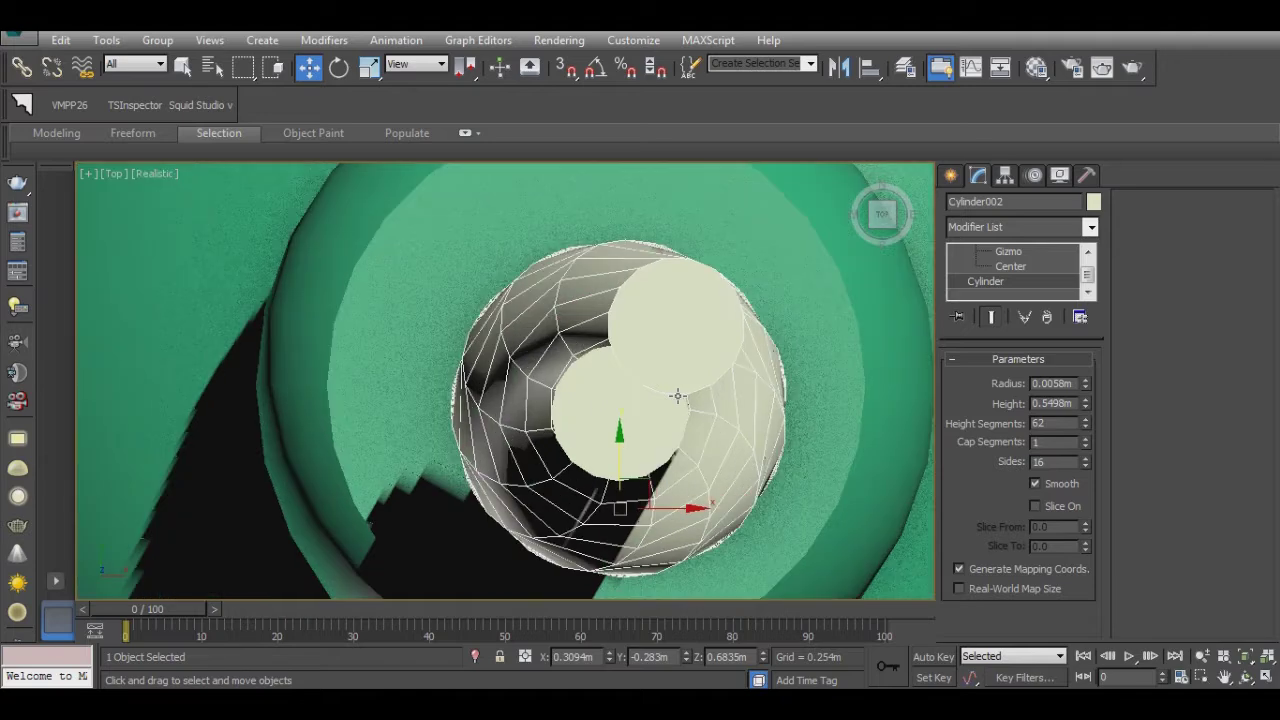
pyautogui.press('F3')
pyautogui.press('F3')
pyautogui.press('p')
pyautogui.keyDown('alt'); pyautogui.moveTo(614, 500); pyautogui.dragTo(751, 333, button='middle'); pyautogui.keyUp('alt')
pyautogui.press('z')
pyautogui.scroll(3, 543, 434)
pyautogui.scroll(2, 563, 394)
pyautogui.scroll(2, 592, 377)
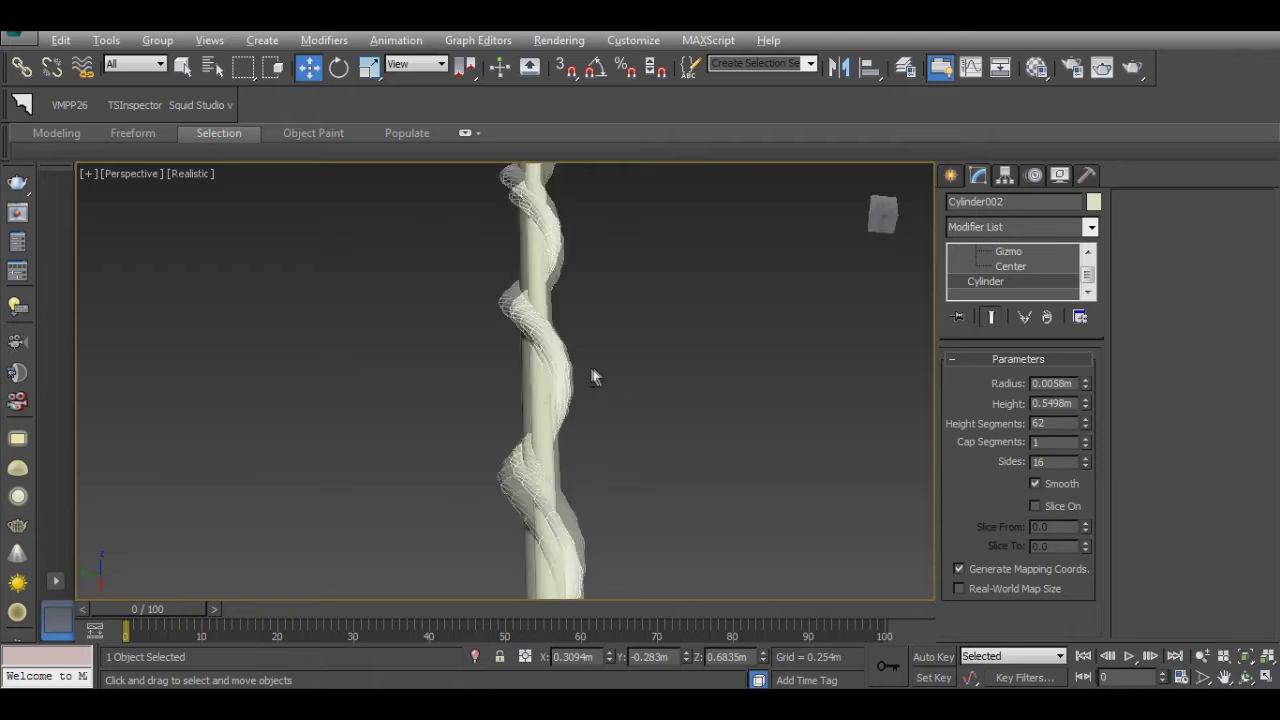
pyautogui.click(519, 402)
pyautogui.moveTo(1085, 383); pyautogui.dragTo(1085, 405)
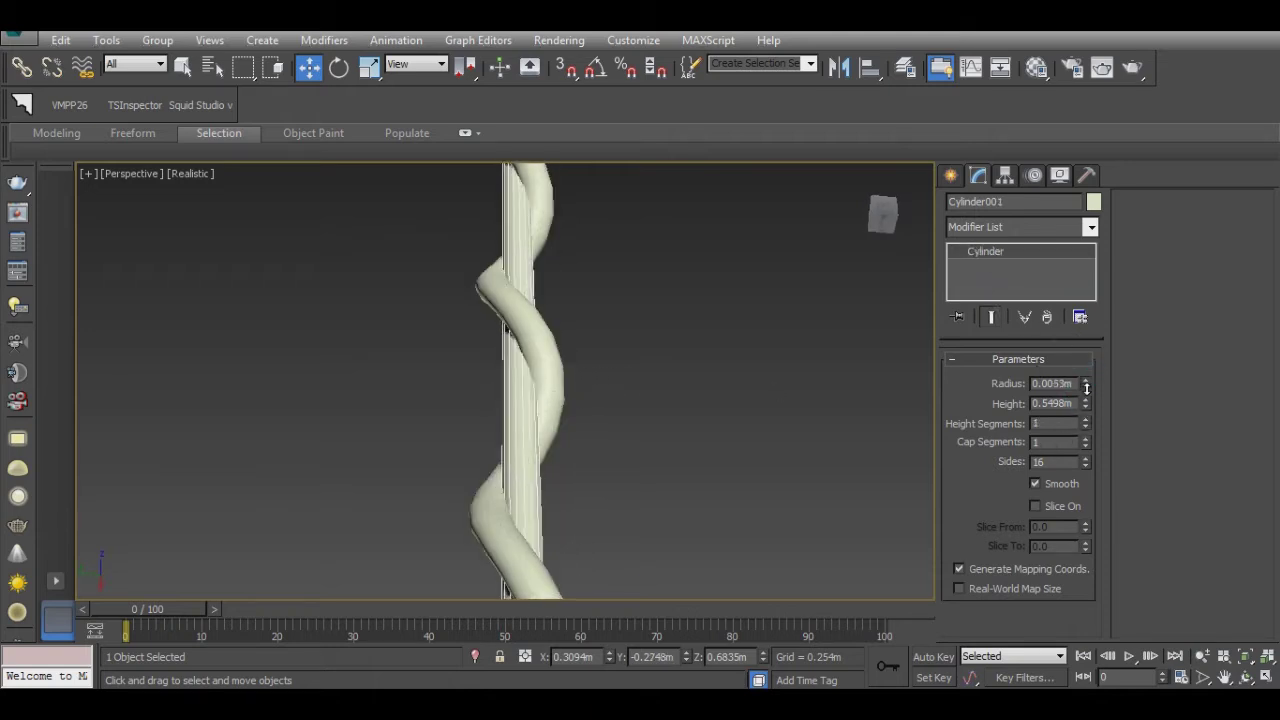
pyautogui.moveTo(519, 430)
pyautogui.keyDown('alt'); pyautogui.mouseDown(button='middle')
pyautogui.moveTo(637, 428)
pyautogui.moveTo(557, 434)
pyautogui.moveTo(629, 449)
pyautogui.mouseUp(button='middle'); pyautogui.keyUp('alt')
pyautogui.moveTo(1087, 391); pyautogui.dragTo(1087, 397)
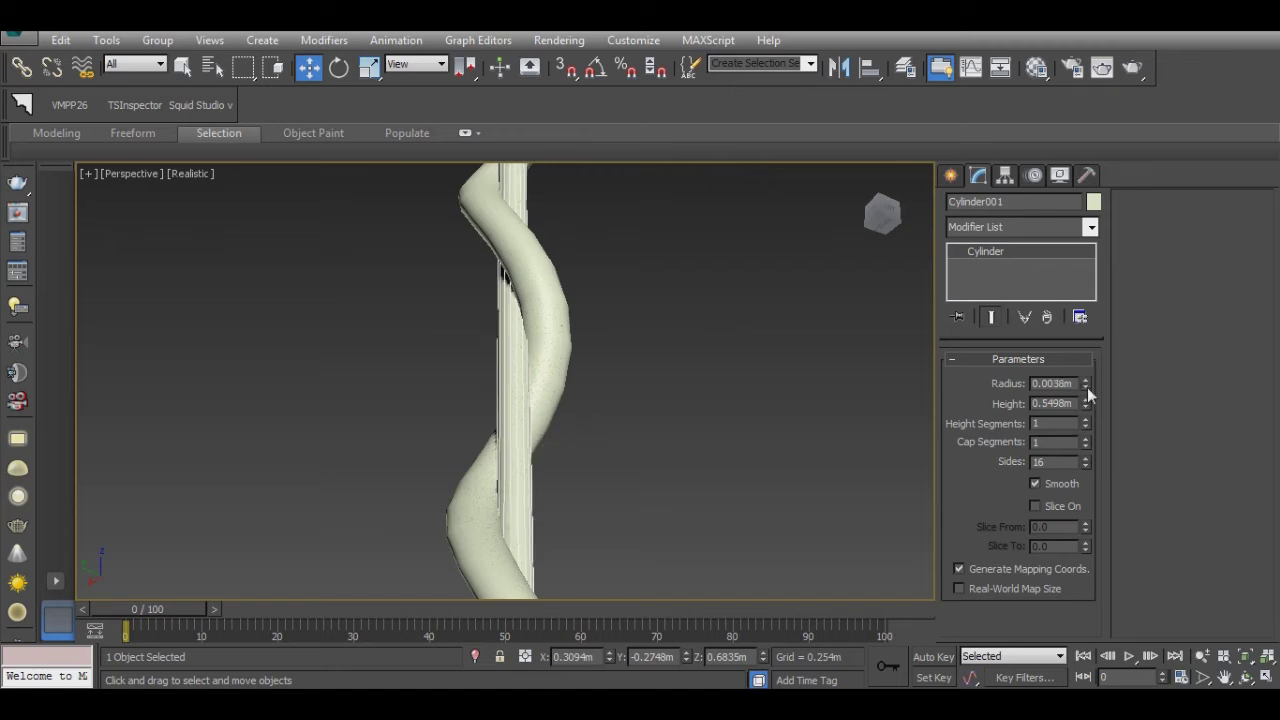
pyautogui.moveTo(626, 451)
pyautogui.keyDown('alt'); pyautogui.mouseDown(button='middle')
pyautogui.moveTo(571, 514)
pyautogui.moveTo(530, 500)
pyautogui.mouseUp(button='middle'); pyautogui.keyUp('alt')
# Step: Give Cylinder002 77 height segments and 28 sides, then deselect everything
pyautogui.click(557, 331)
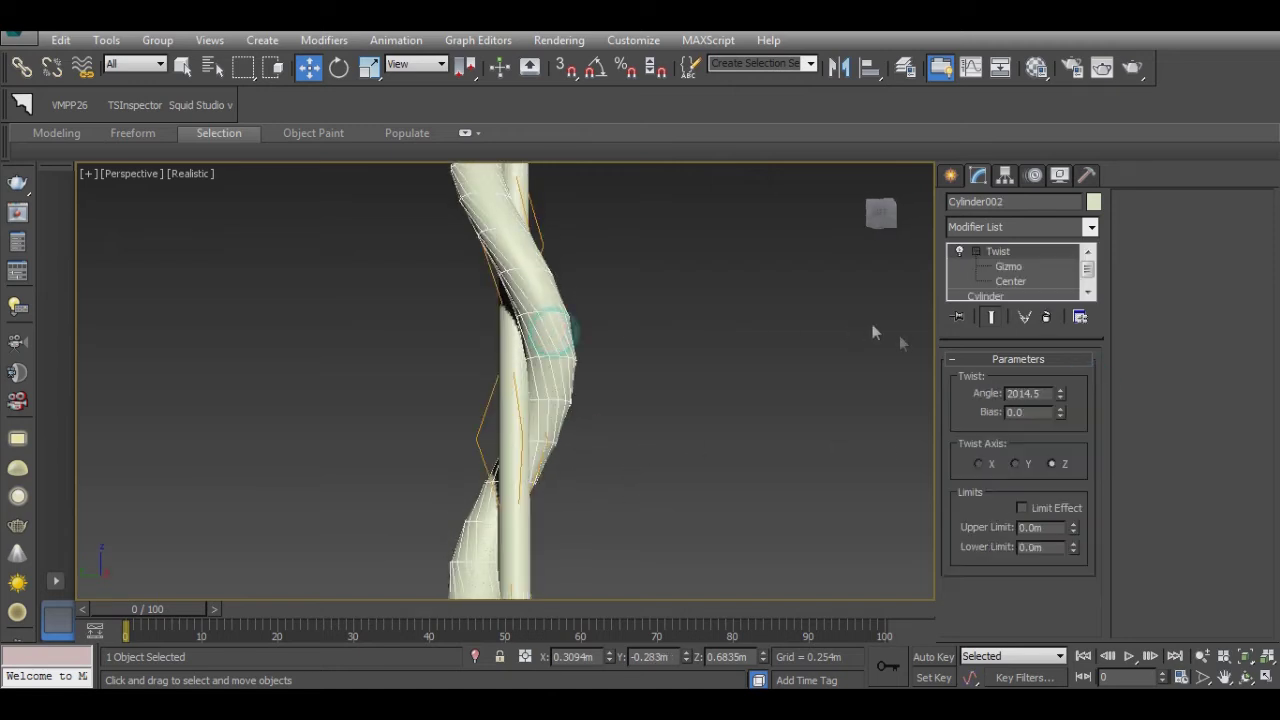
pyautogui.click(1038, 297)
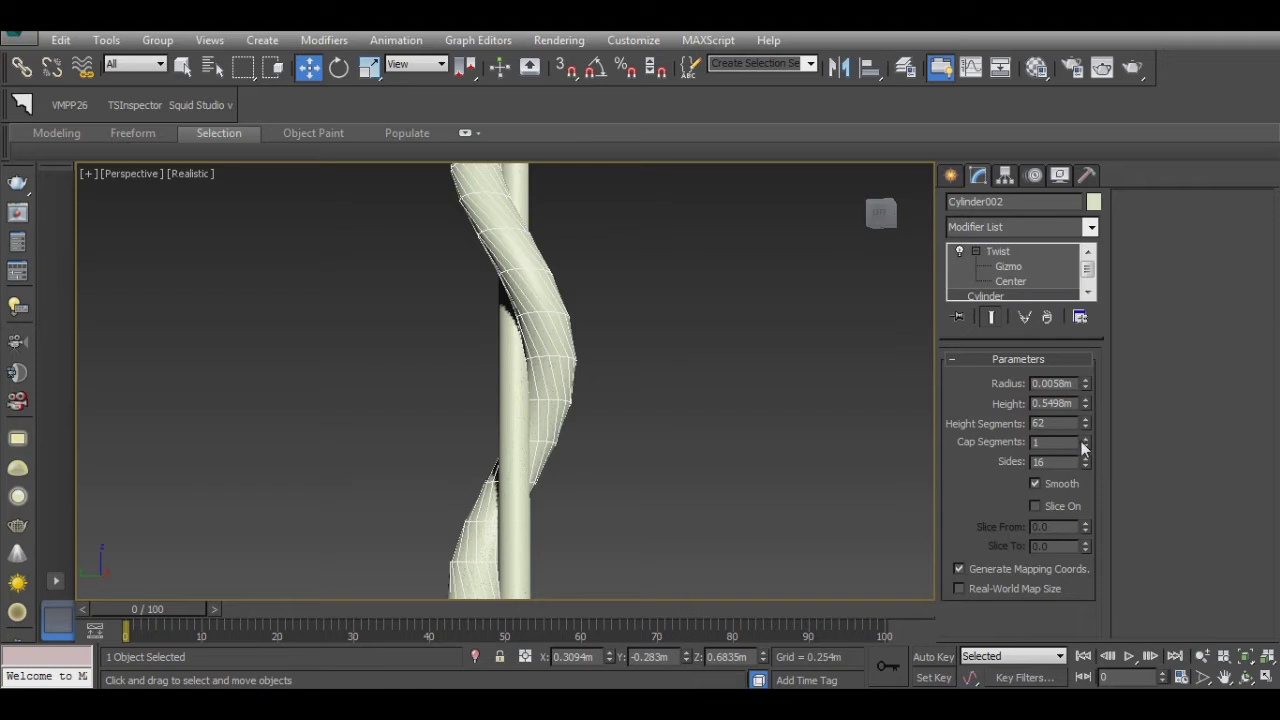
pyautogui.moveTo(1087, 430)
pyautogui.mouseDown()
pyautogui.moveTo(1072, 342)
pyautogui.moveTo(1087, 450)
pyautogui.moveTo(1087, 410)
pyautogui.mouseUp()
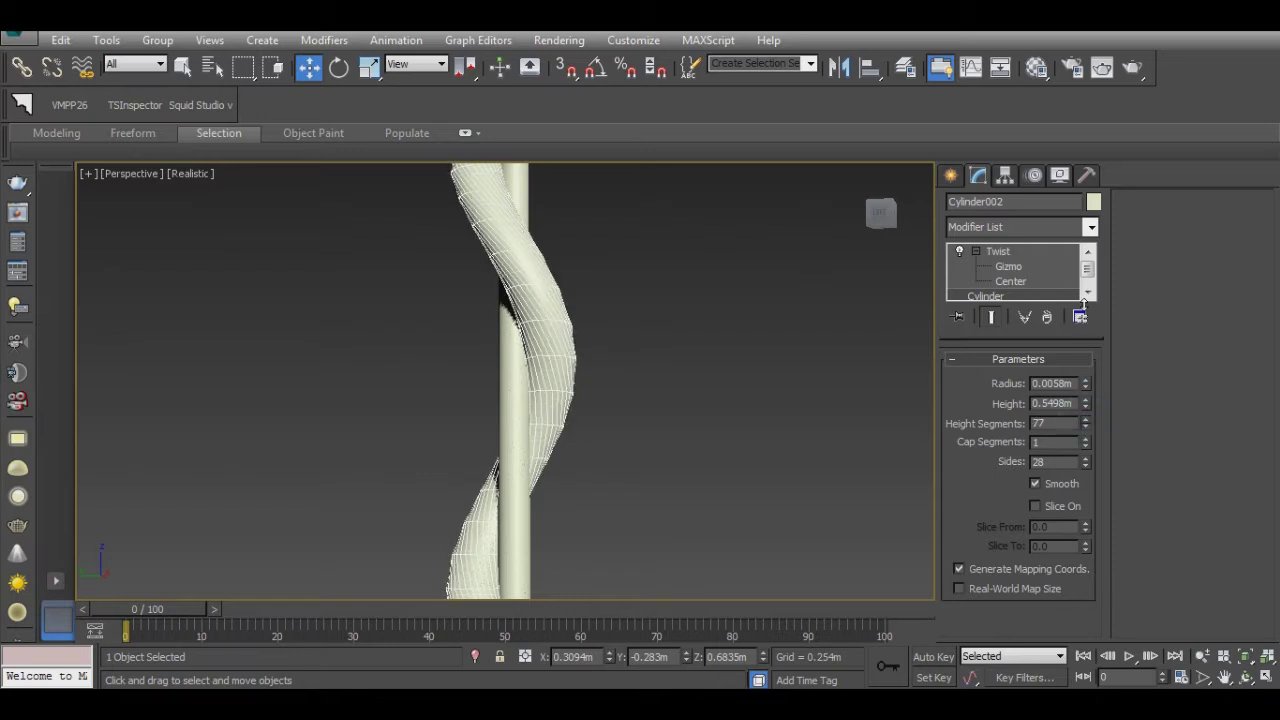
pyautogui.scroll(-2, 636, 387)
pyautogui.scroll(-3, 636, 387)
pyautogui.click(674, 469)
pyautogui.moveTo(674, 469)
pyautogui.keyDown('alt'); pyautogui.mouseDown(button='middle')
pyautogui.moveTo(563, 439)
pyautogui.moveTo(595, 392)
pyautogui.moveTo(631, 580)
pyautogui.mouseUp(button='middle'); pyautogui.keyUp('alt')
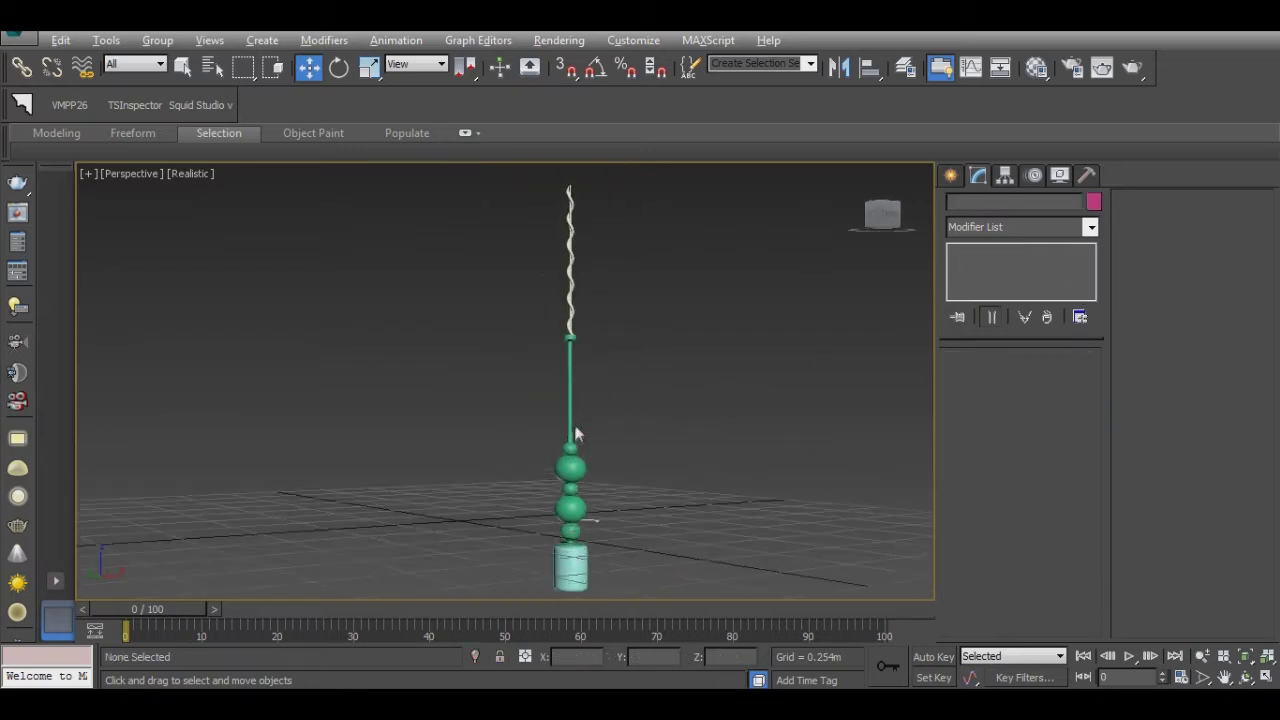
# Step: Draw a sphere at the base of the lamp's cylindrical body
pyautogui.scroll(-2, 631, 580)
pyautogui.click(570, 420)
pyautogui.click(669, 357)
pyautogui.scroll(4, 669, 357)
pyautogui.moveTo(669, 357)
pyautogui.mouseDown(button='middle')
pyautogui.moveTo(575, 405)
pyautogui.moveTo(595, 388)
pyautogui.mouseUp(button='middle')
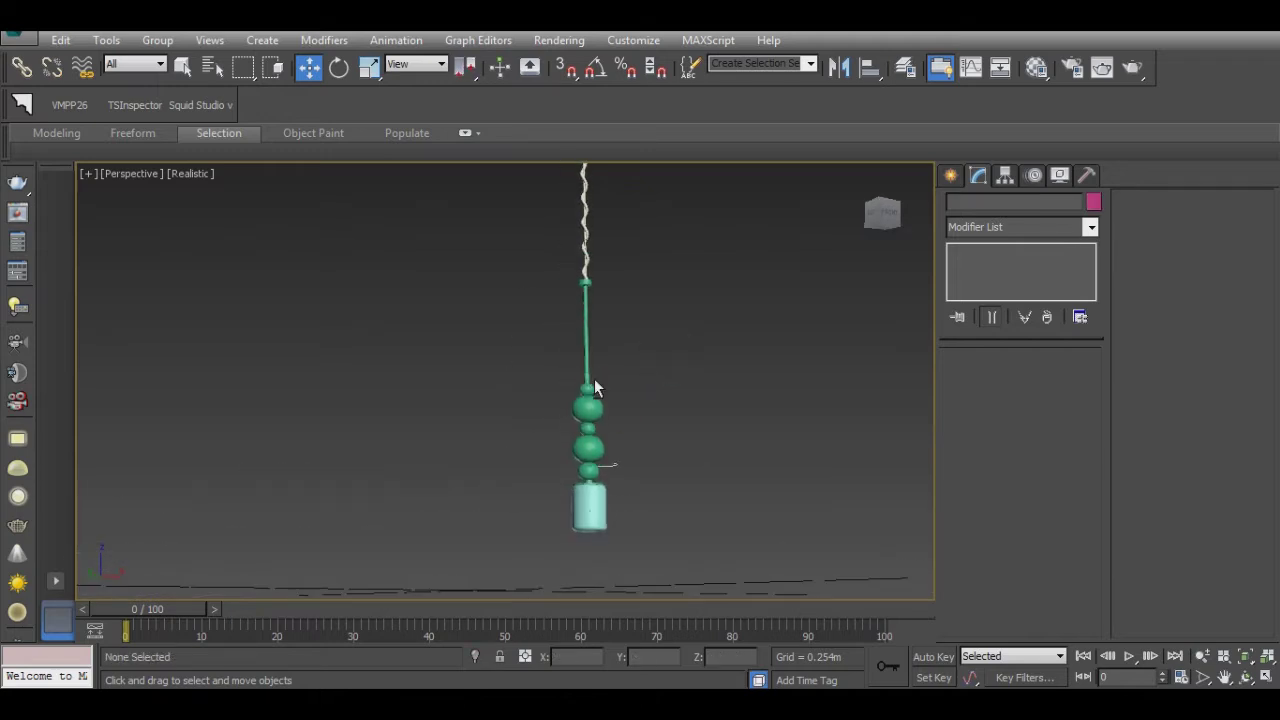
pyautogui.scroll(3, 595, 388)
pyautogui.click(597, 470)
pyautogui.click(950, 175)
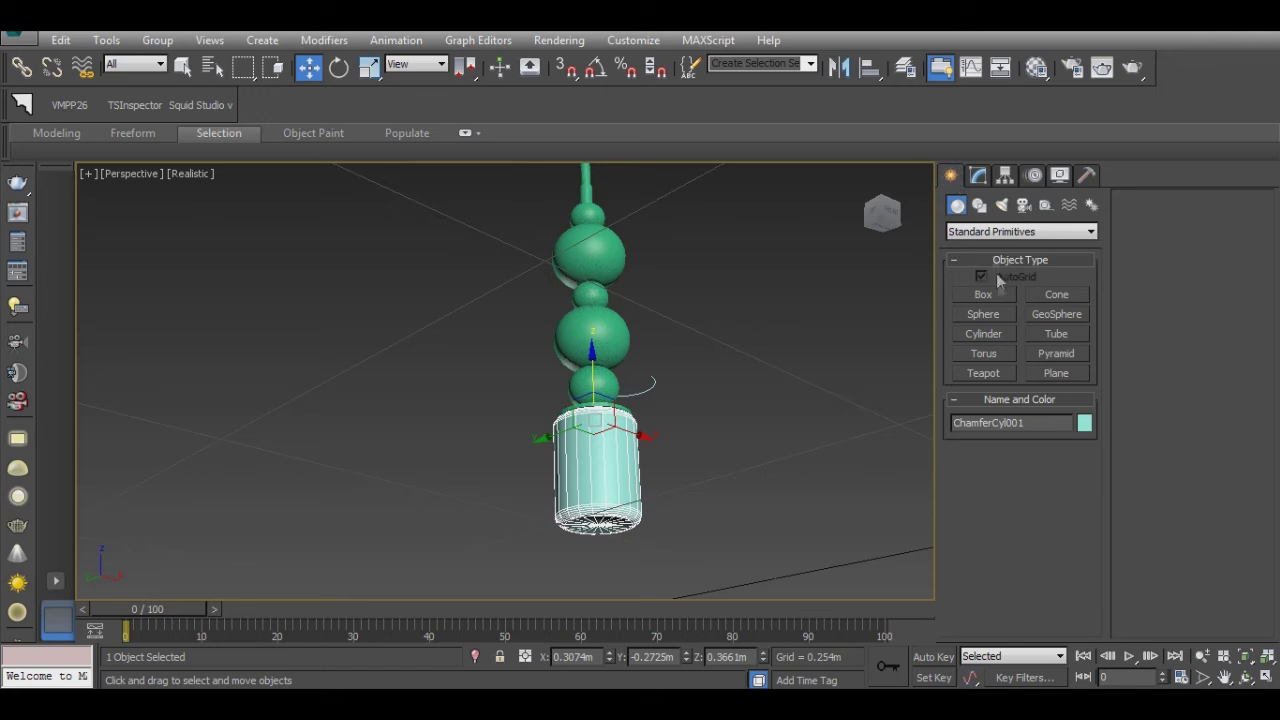
pyautogui.click(984, 314)
pyautogui.keyDown('alt'); pyautogui.moveTo(657, 449); pyautogui.dragTo(604, 440, button='middle'); pyautogui.keyUp('alt')
pyautogui.scroll(4, 604, 440)
pyautogui.moveTo(604, 440); pyautogui.dragTo(592, 478)
# Step: Align the sphere to sit centred on ChamferCyl001 using Alt+A
pyautogui.press('w')
pyautogui.moveTo(592, 478)
pyautogui.keyDown('alt'); pyautogui.mouseDown(button='middle')
pyautogui.moveTo(618, 452)
pyautogui.moveTo(612, 430)
pyautogui.mouseUp(button='middle'); pyautogui.keyUp('alt')
pyautogui.hotkey('alt', 'a')
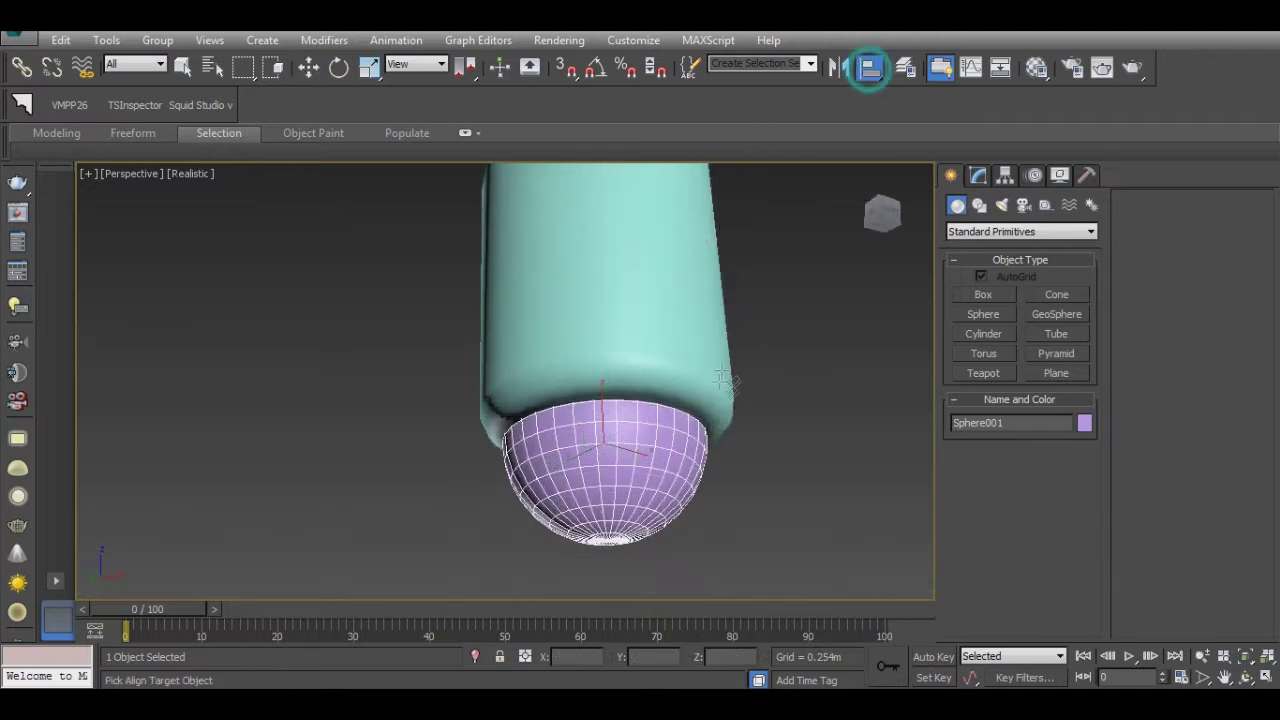
pyautogui.click(610, 300)
pyautogui.click(860, 488)
pyautogui.moveTo(860, 488)
pyautogui.keyDown('alt'); pyautogui.mouseDown(button='middle')
pyautogui.moveTo(772, 492)
pyautogui.moveTo(767, 508)
pyautogui.mouseUp(button='middle'); pyautogui.keyUp('alt')
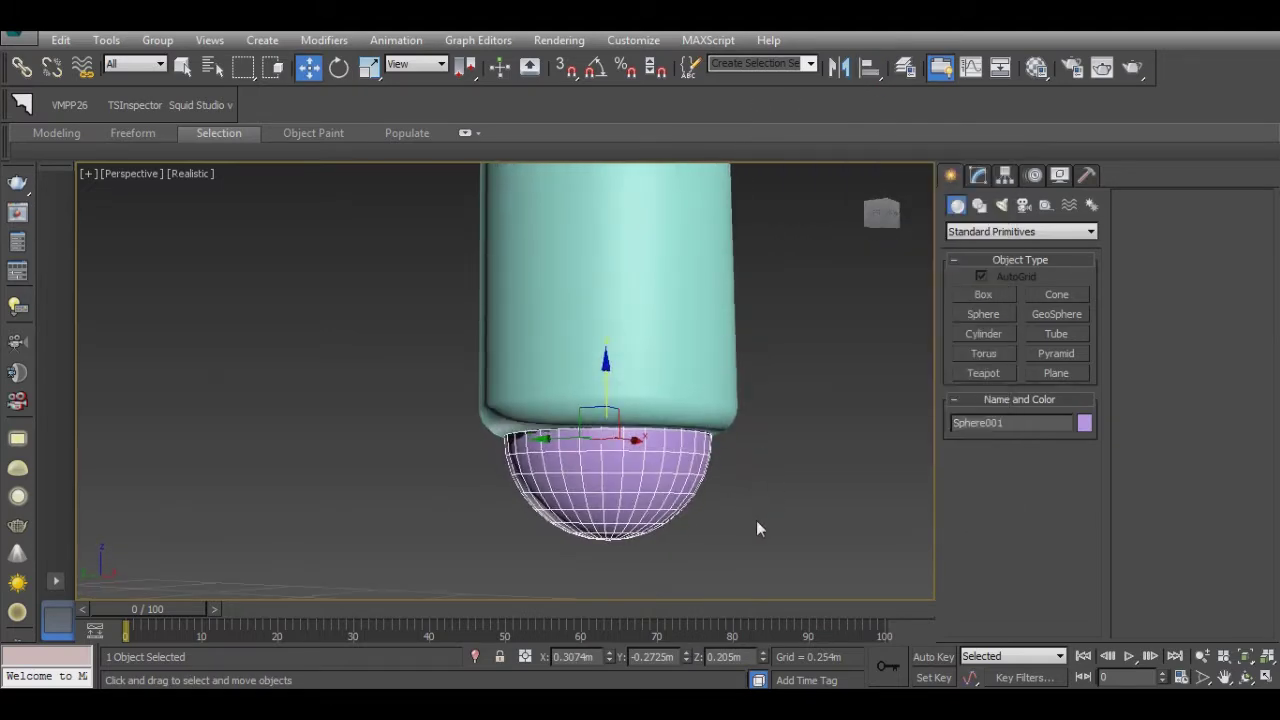
# Step: Set the sphere's object colour to white
pyautogui.click(1085, 423)
pyautogui.click(1130, 326)
pyautogui.click(1058, 386)
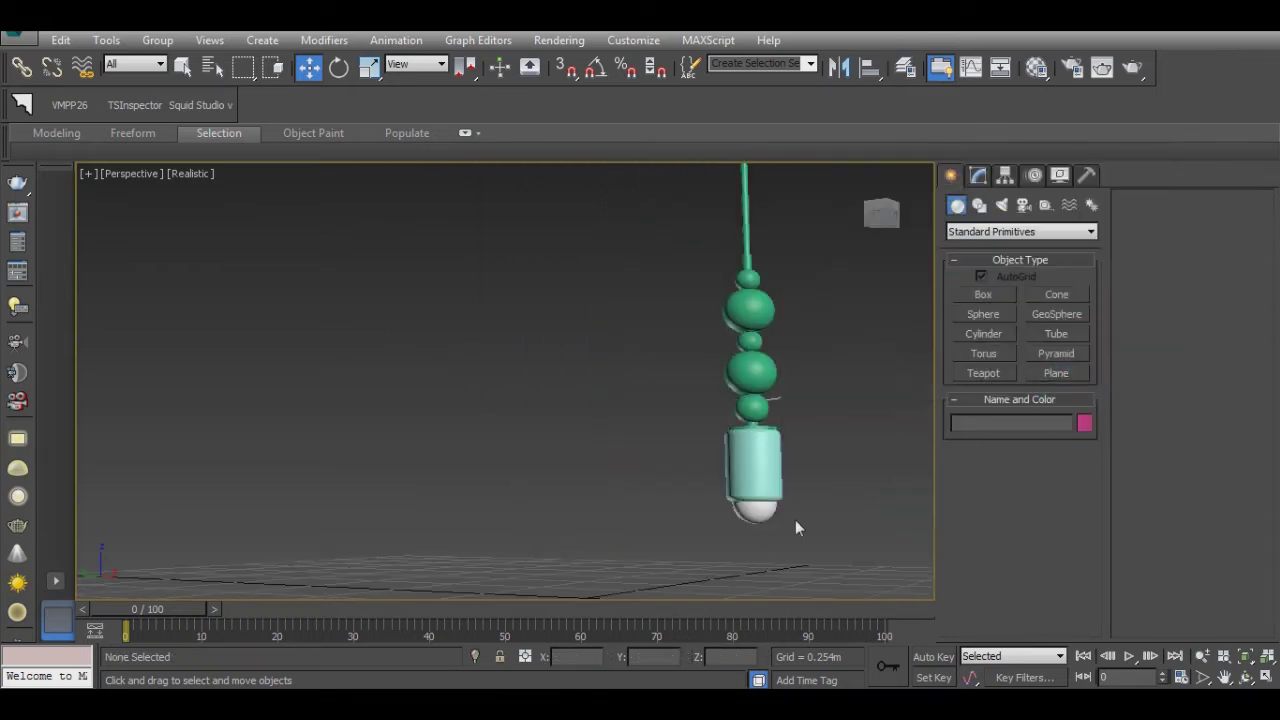
# Step: Make V-Ray Adv 3.00.03 the production renderer, then open the Material Editor and V-Ray presets library
pyautogui.moveTo(800, 532)
pyautogui.keyDown('alt'); pyautogui.mouseDown(button='middle')
pyautogui.moveTo(689, 479)
pyautogui.moveTo(700, 484)
pyautogui.mouseUp(button='middle'); pyautogui.keyUp('alt')
pyautogui.scroll(2, 710, 468)
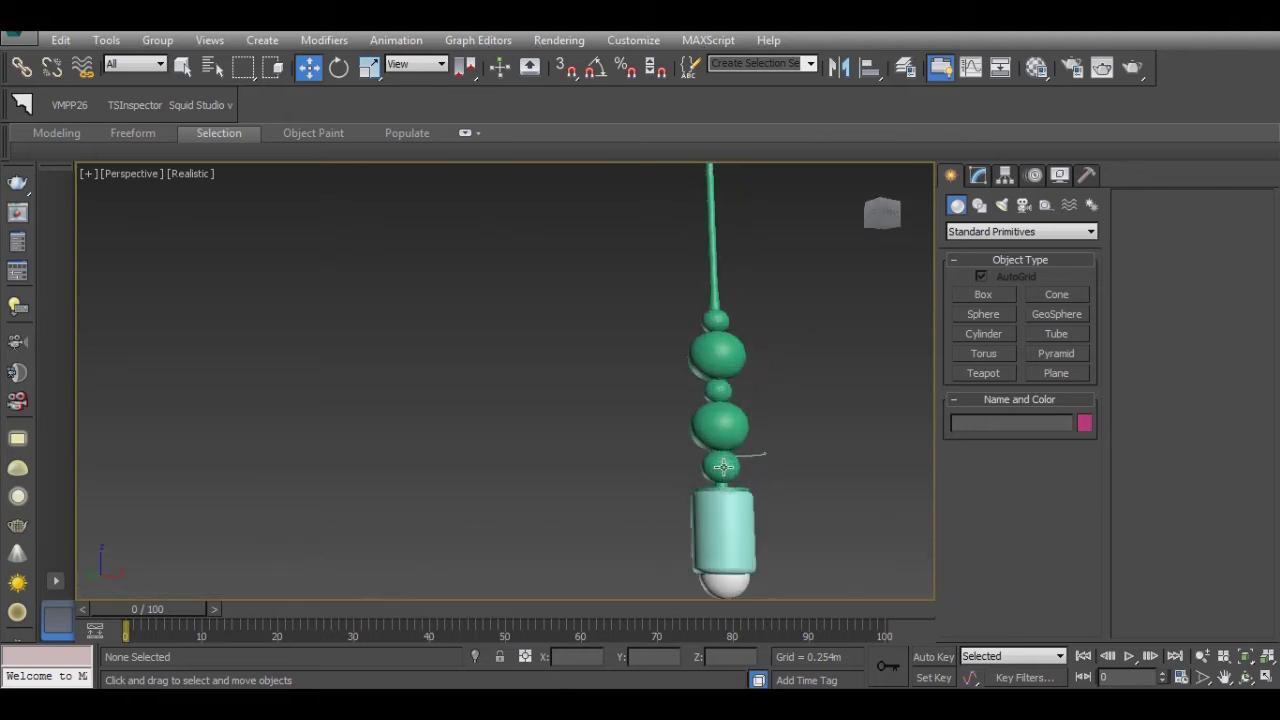
pyautogui.click(723, 466)
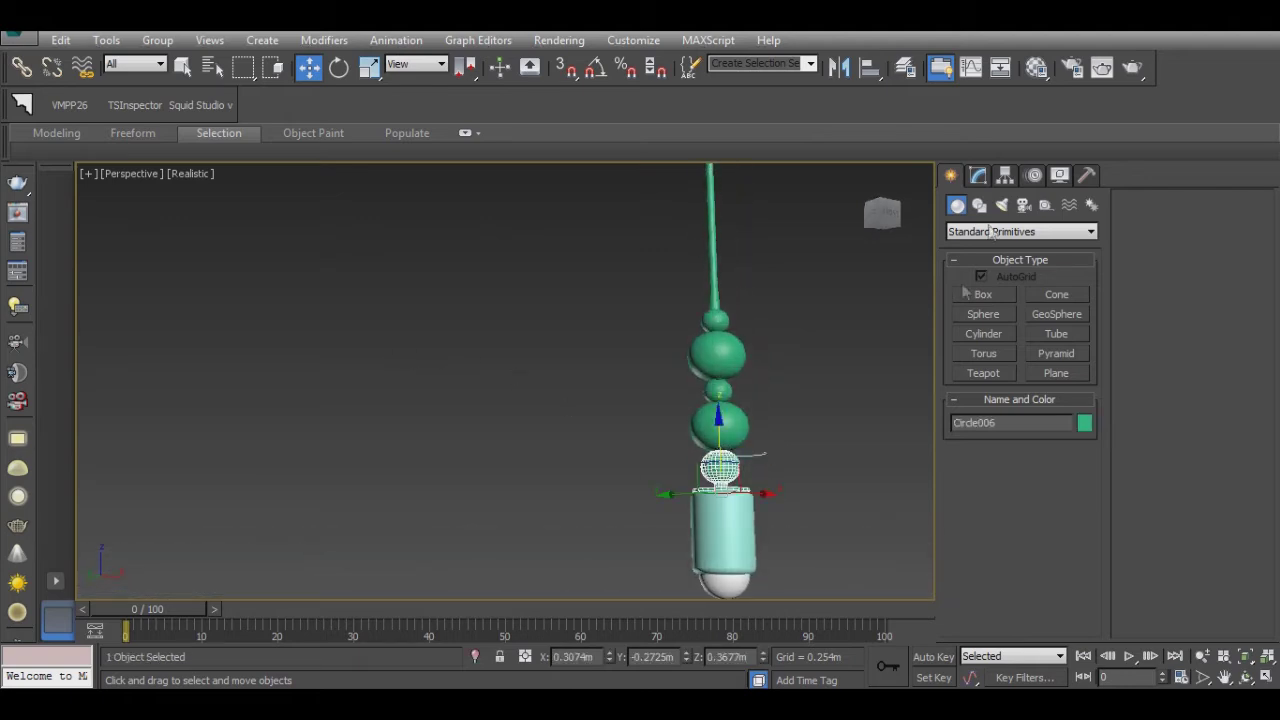
pyautogui.click(1071, 67)
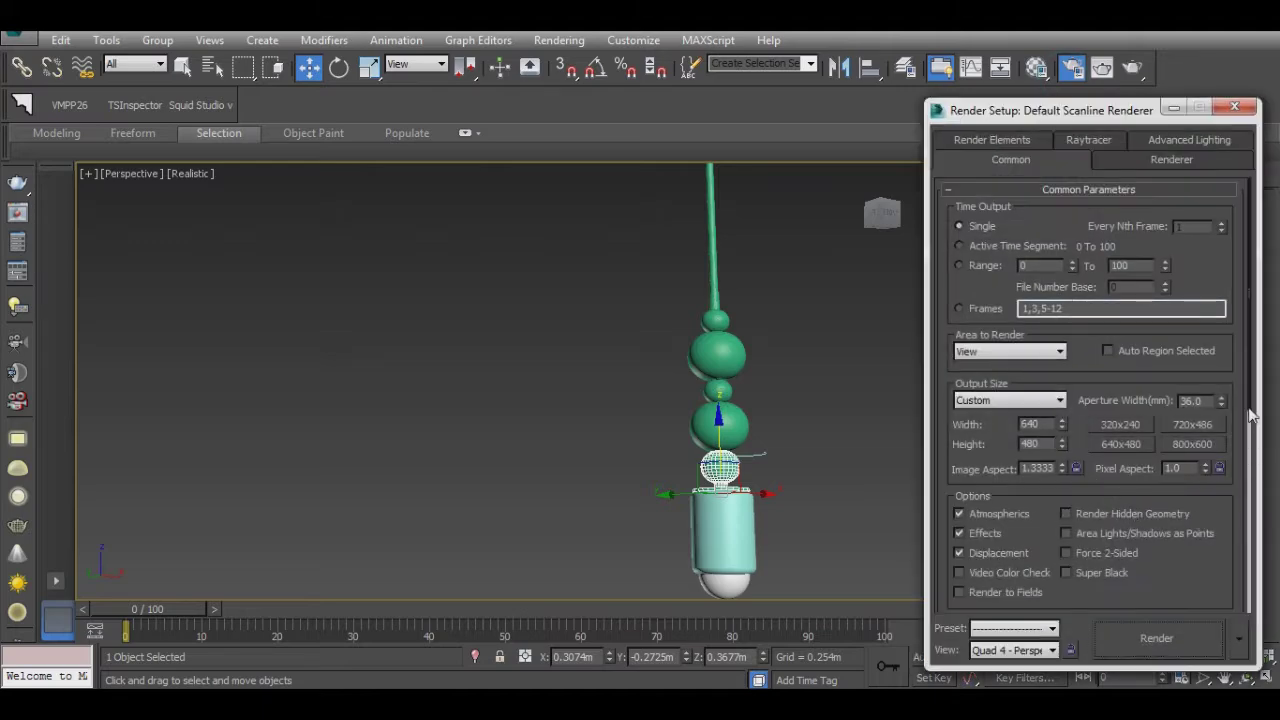
pyautogui.scroll(-5, 1250, 416)
pyautogui.scroll(-5, 1250, 416)
pyautogui.click(1195, 546)
pyautogui.click(1015, 306)
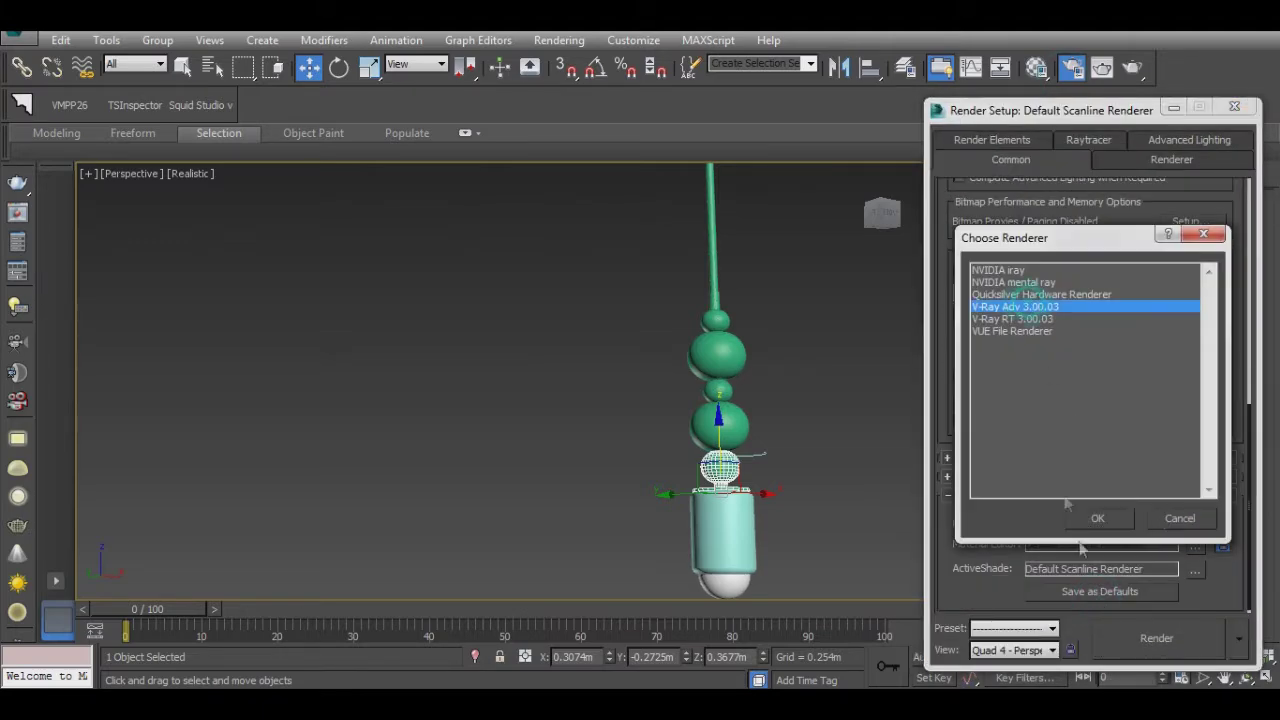
pyautogui.click(1090, 518)
pyautogui.click(1234, 107)
pyautogui.click(1036, 67)
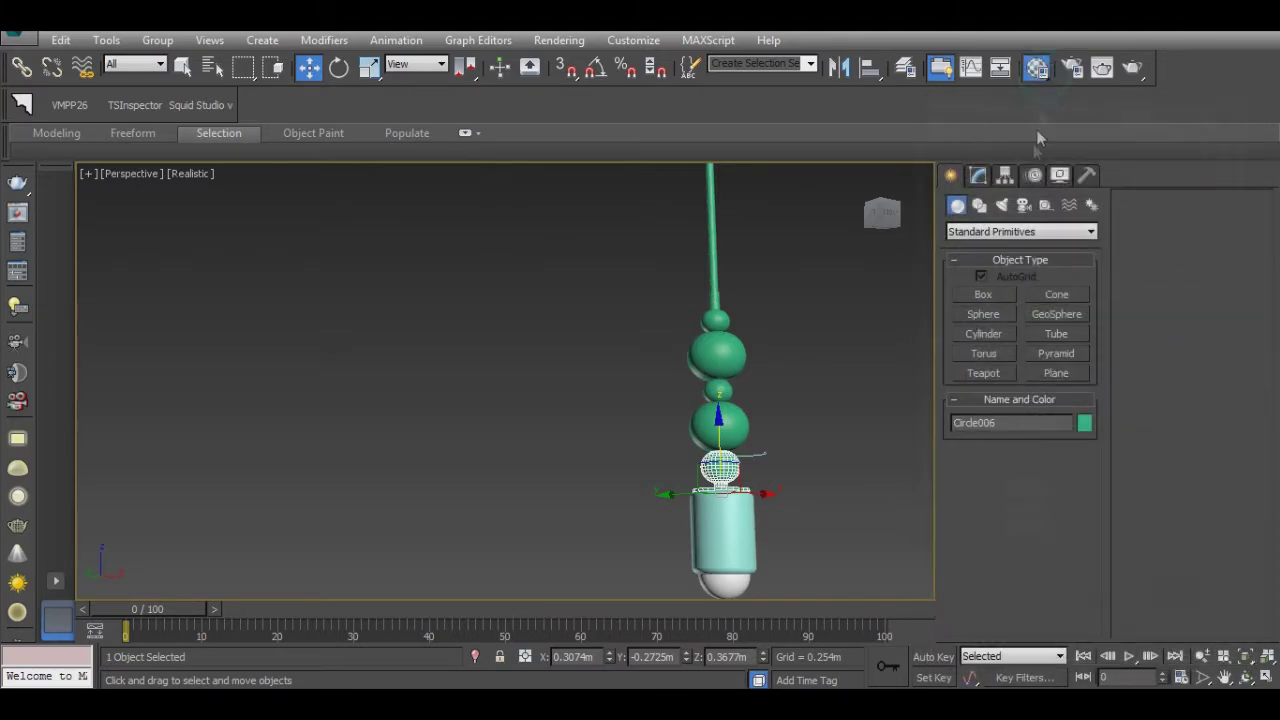
pyautogui.click(44, 106)
# Step: Load the 18k Rose Gold preset from METAL > Jewelry into material slot 1
pyautogui.click(37, 125)
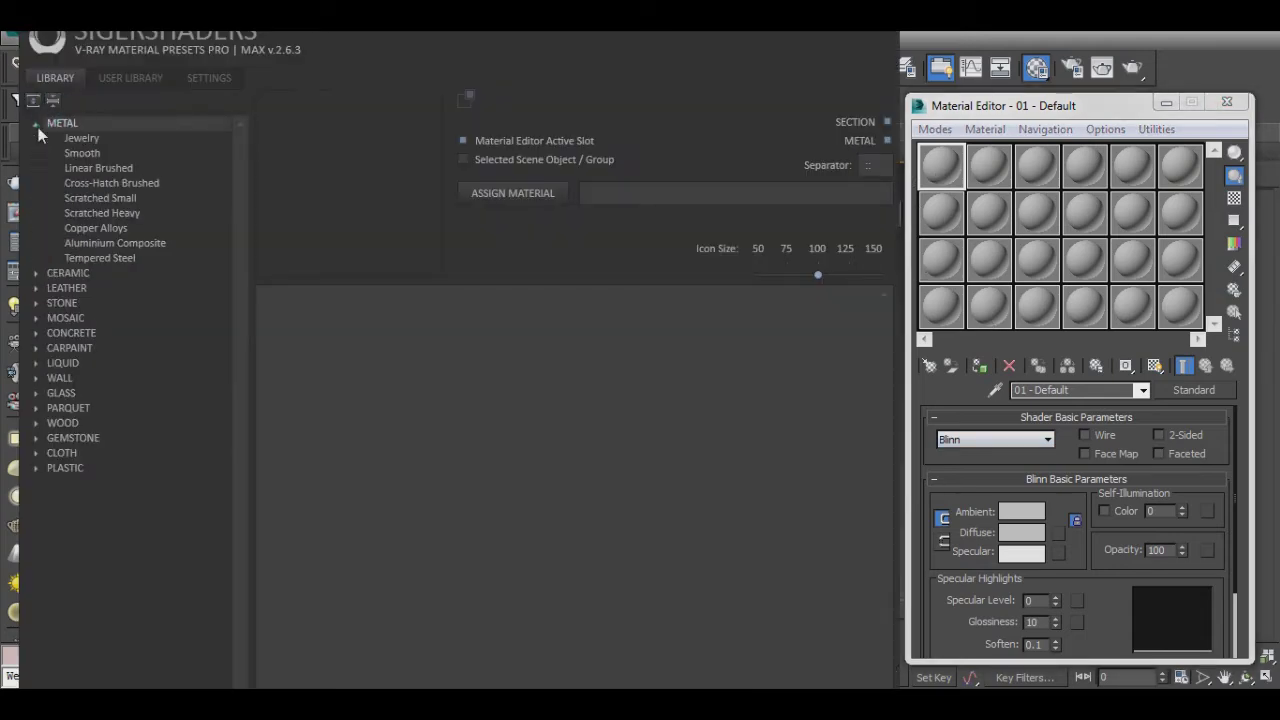
pyautogui.click(84, 139)
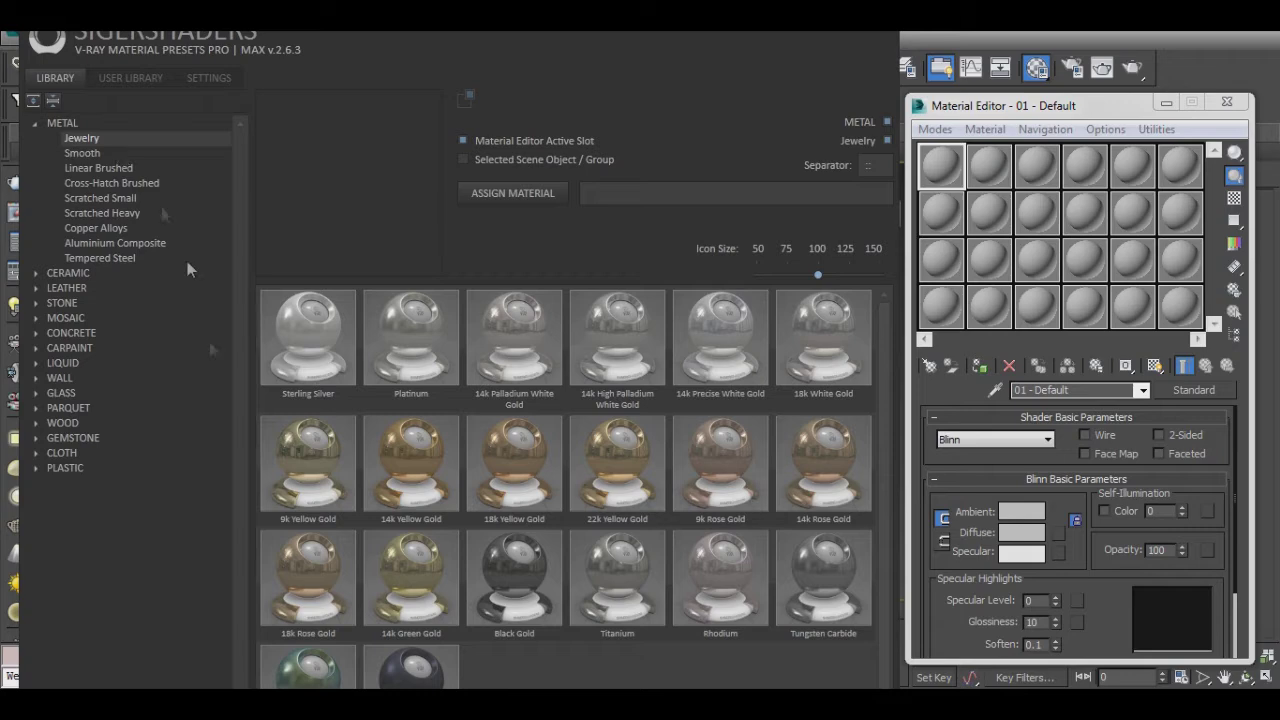
pyautogui.click(303, 581)
pyautogui.click(512, 193)
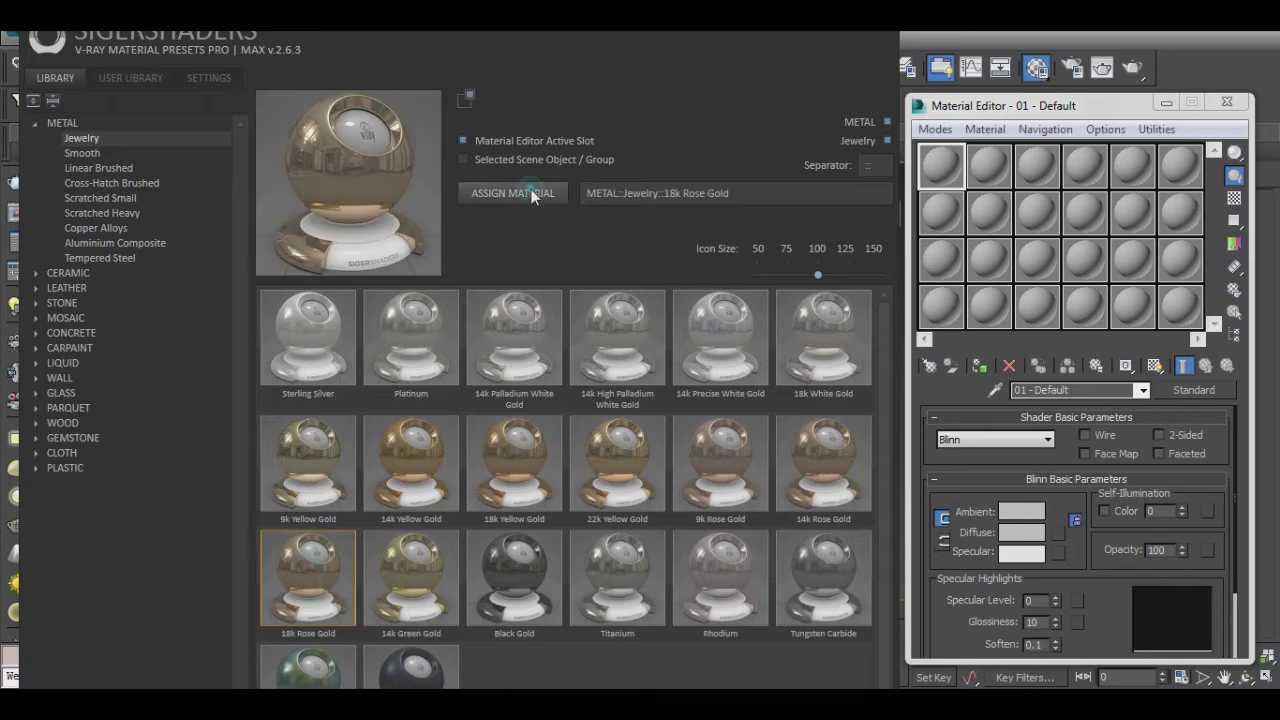
pyautogui.click(1061, 517)
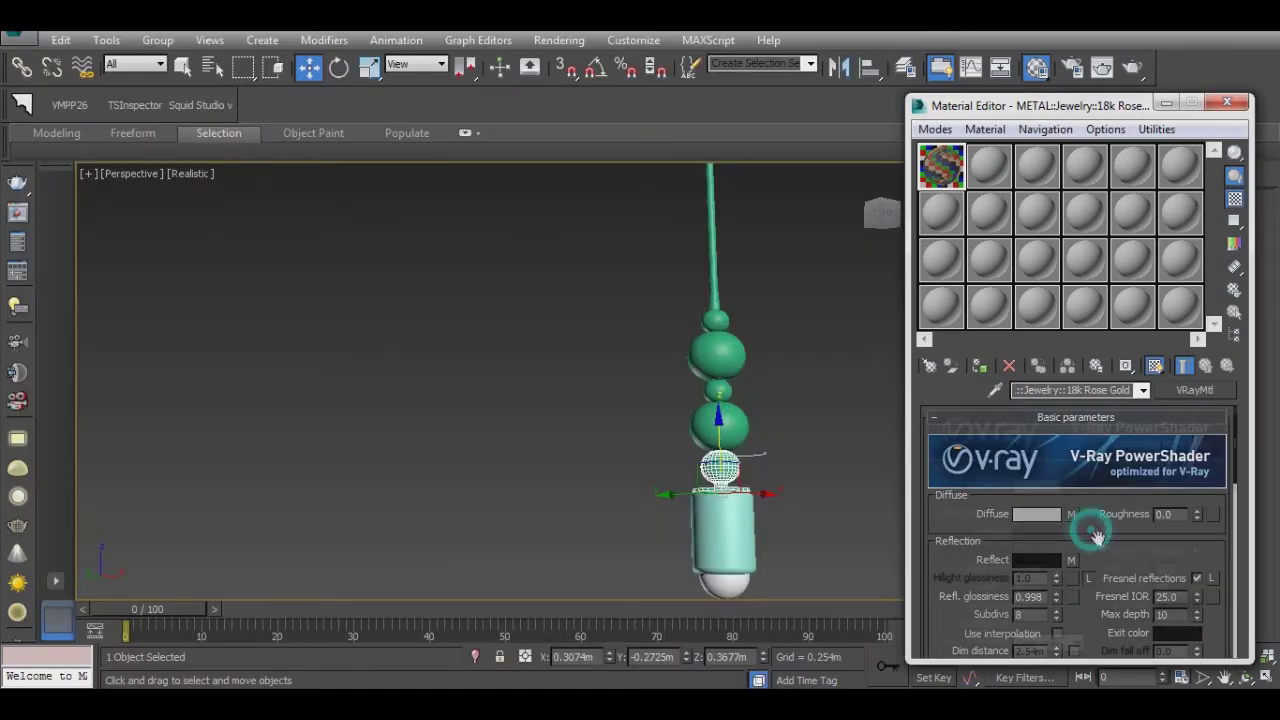
# Step: Inspect the rose gold material's diffuse and reflection colour maps
pyautogui.scroll(-3, 1090, 530)
pyautogui.scroll(-3, 1097, 538)
pyautogui.scroll(-3, 1097, 538)
pyautogui.scroll(-3, 1097, 538)
pyautogui.scroll(-3, 1097, 538)
pyautogui.scroll(-2, 1097, 545)
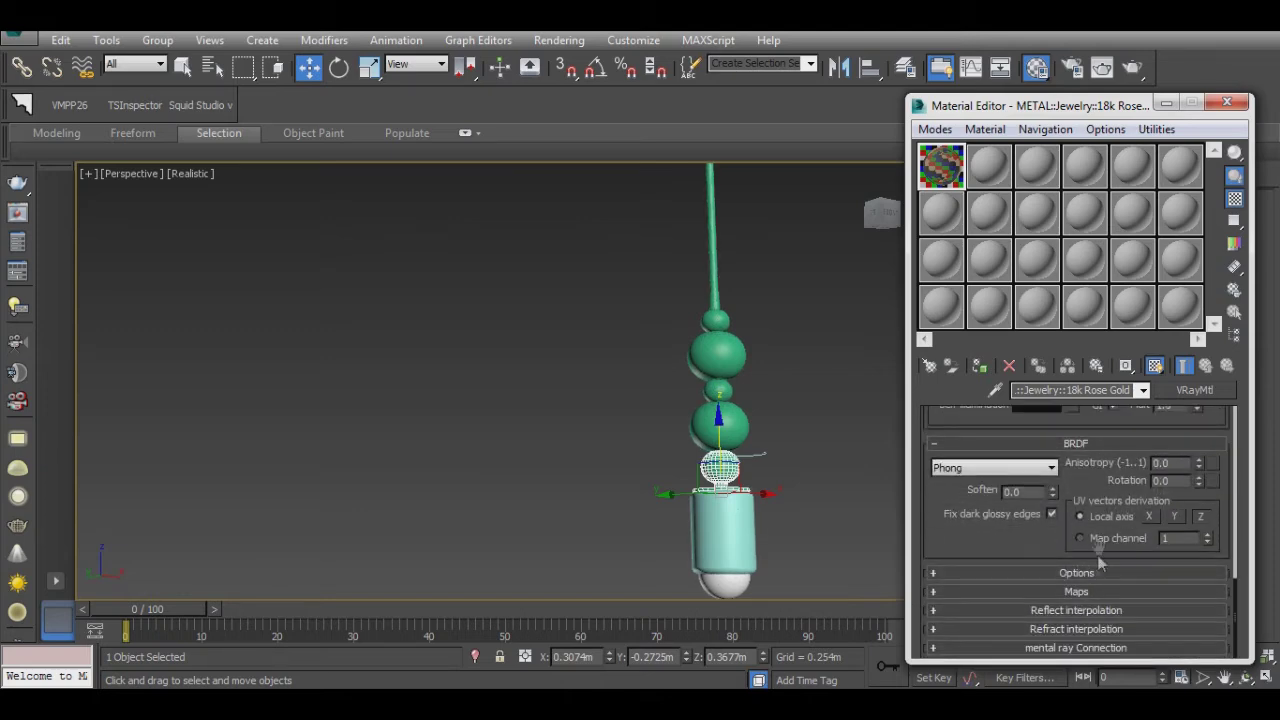
pyautogui.click(1096, 590)
pyautogui.click(1153, 442)
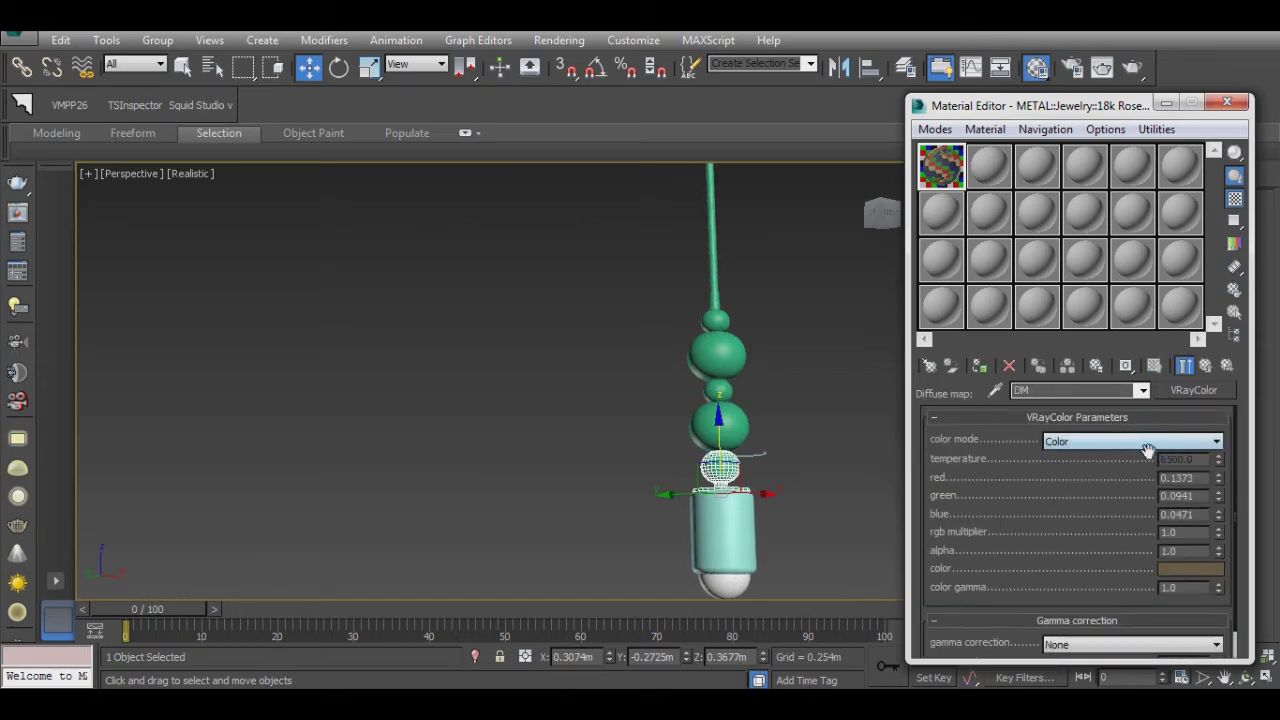
pyautogui.press('Up')
pyautogui.click(1147, 492)
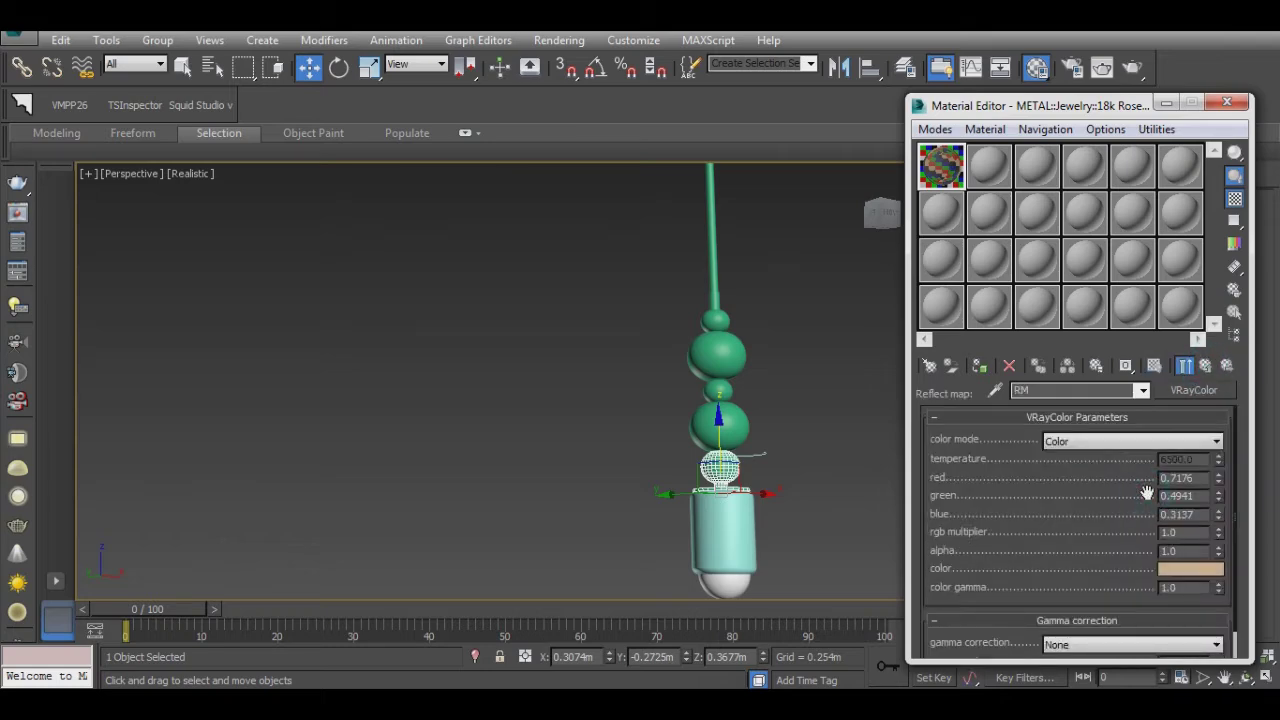
pyautogui.press('Up')
# Step: Assign the 18k Rose Gold material to the selected small beads and rod
pyautogui.moveTo(1238, 591); pyautogui.dragTo(1263, 405)
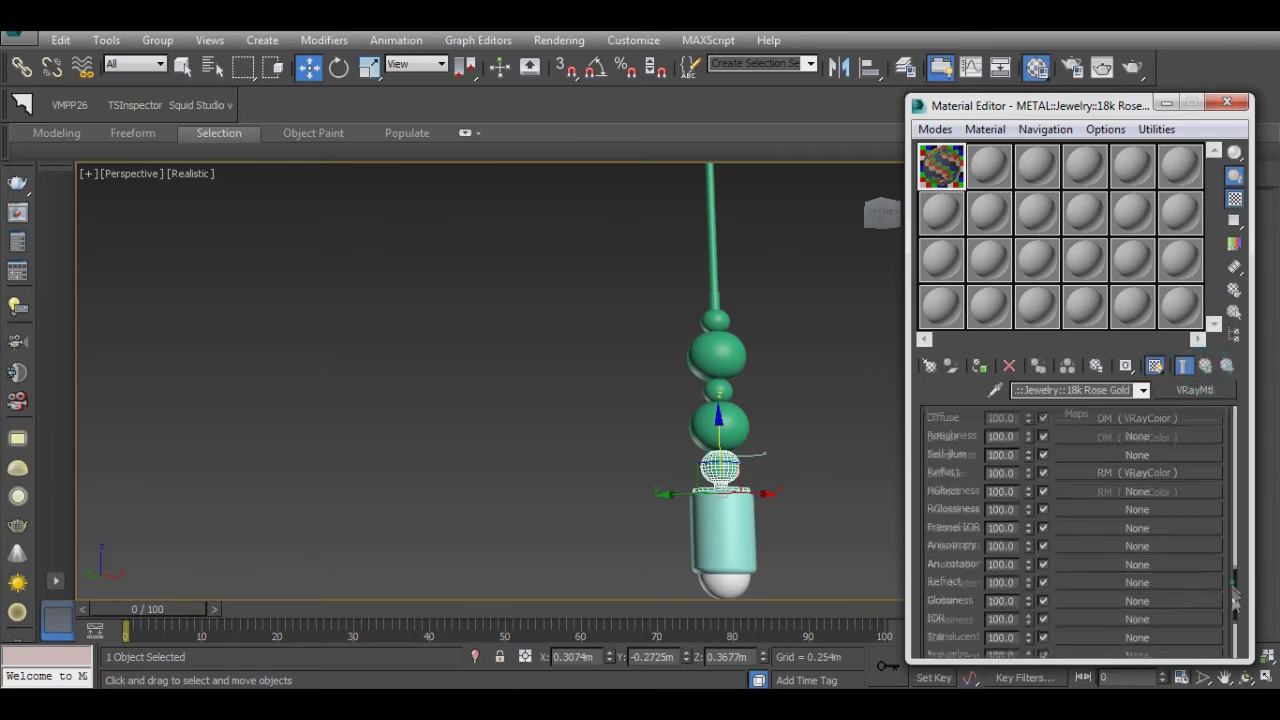
pyautogui.keyDown('ctrl'); pyautogui.click(720, 389); pyautogui.keyUp('ctrl')
pyautogui.click(979, 365)
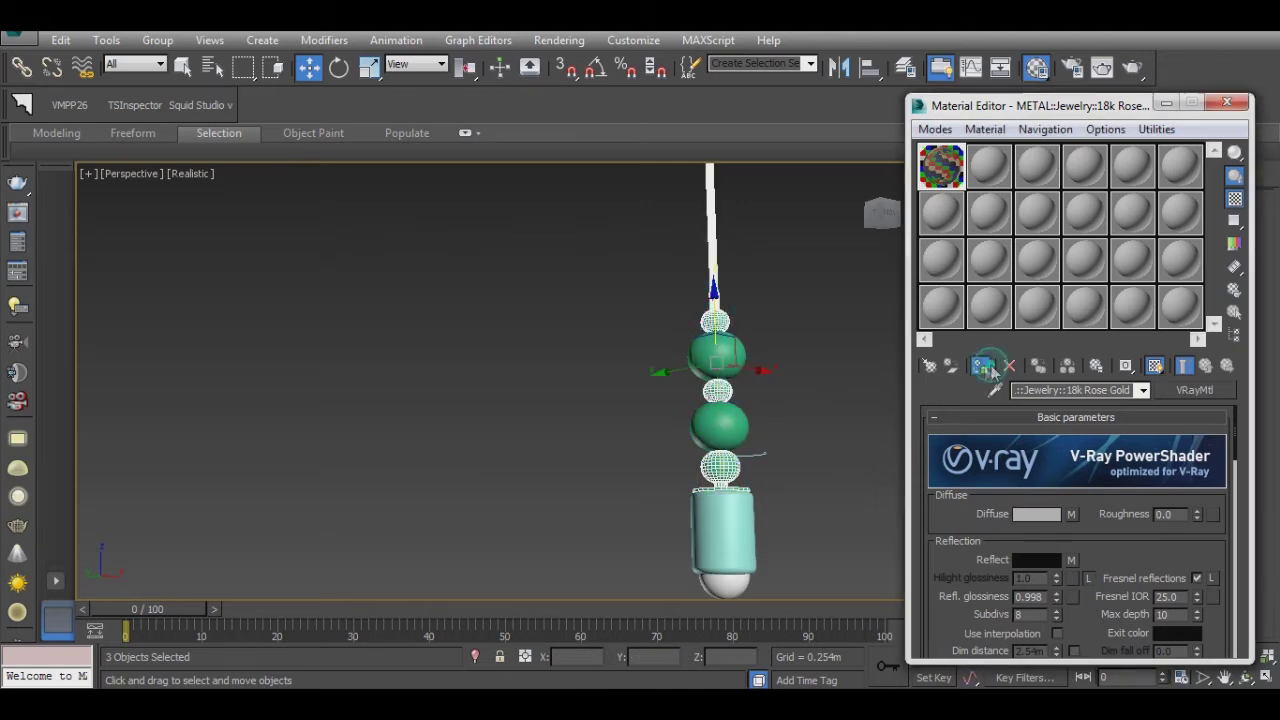
pyautogui.click(745, 452)
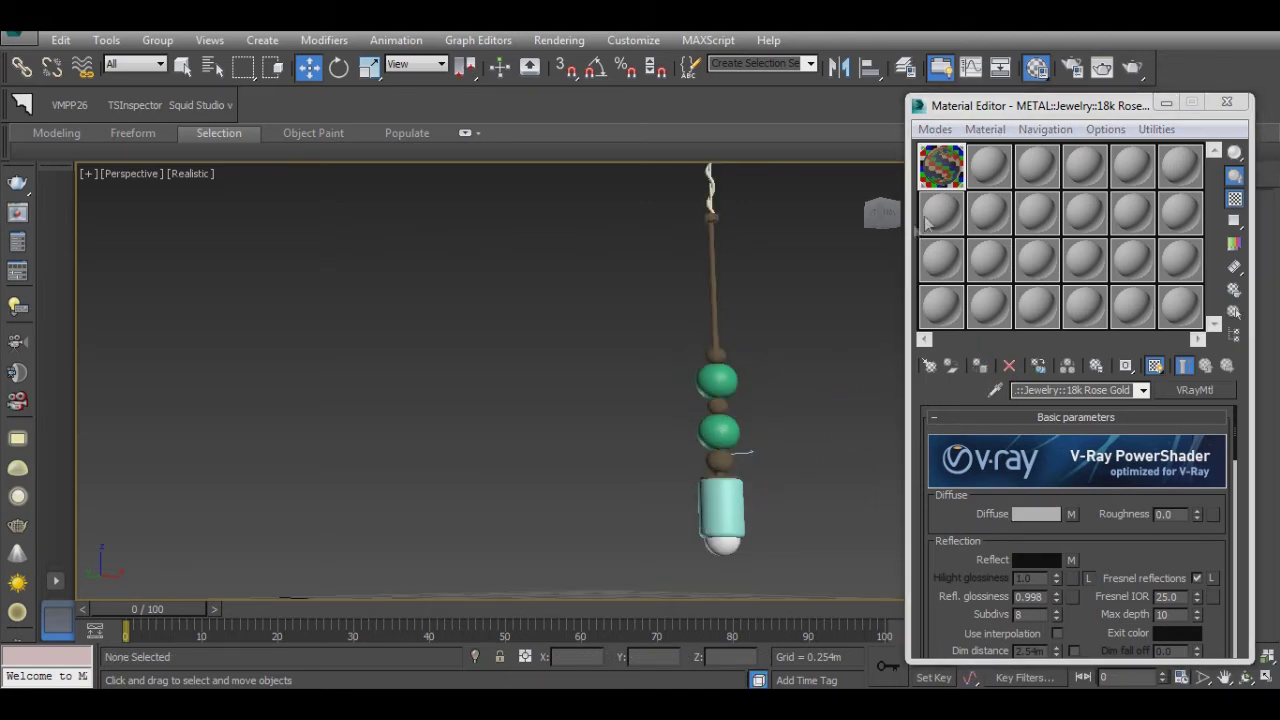
pyautogui.click(988, 165)
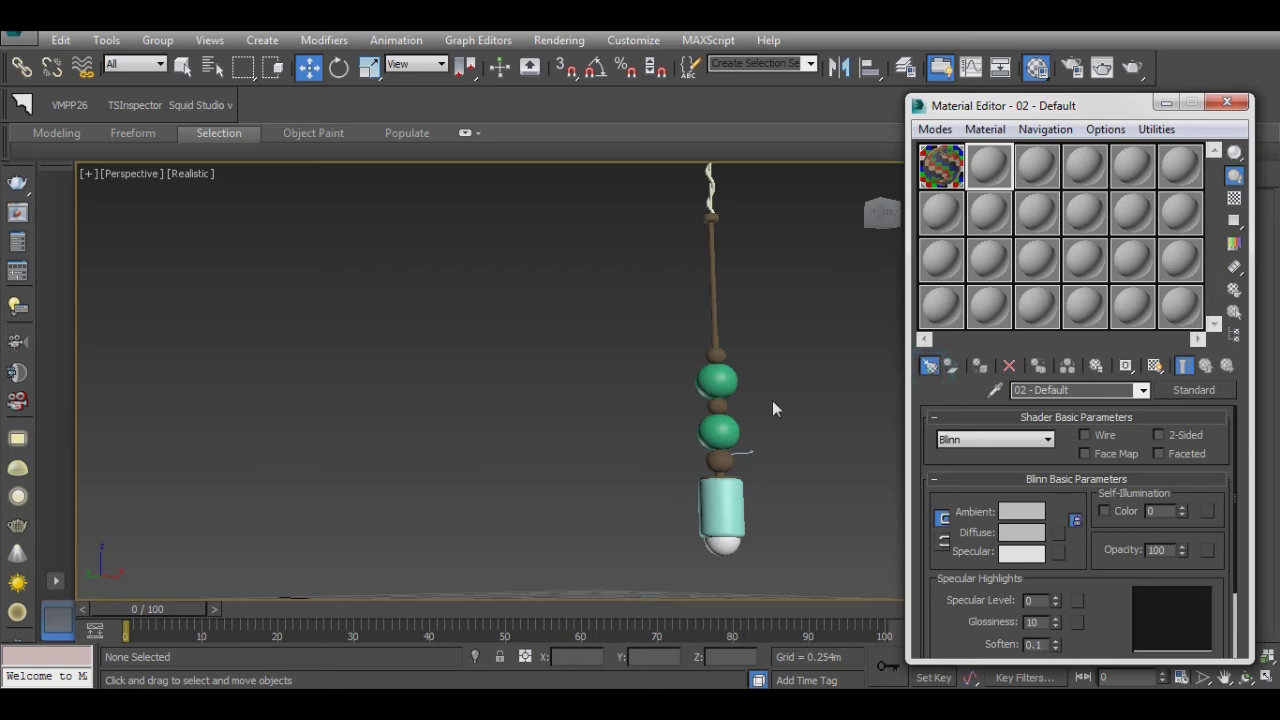
# Step: Create a VRayLightMtl in slot 2 and assign it to the white bulb
pyautogui.press('g')
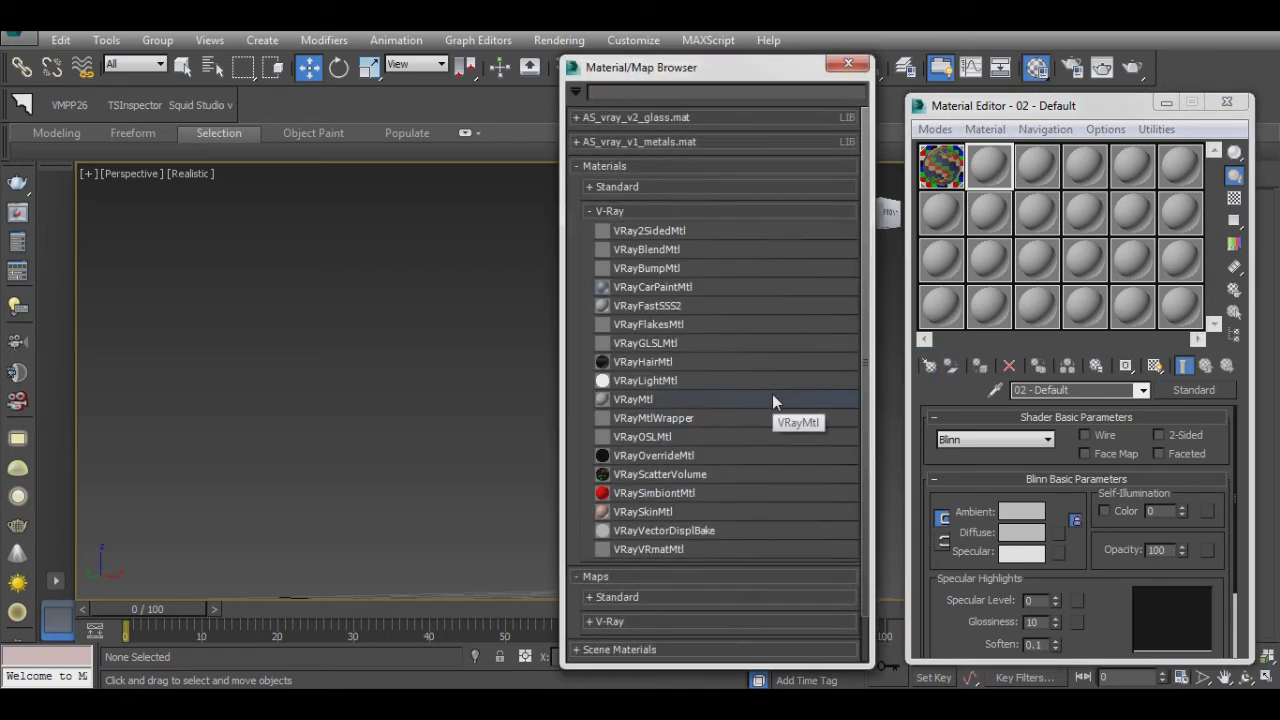
pyautogui.doubleClick(660, 381)
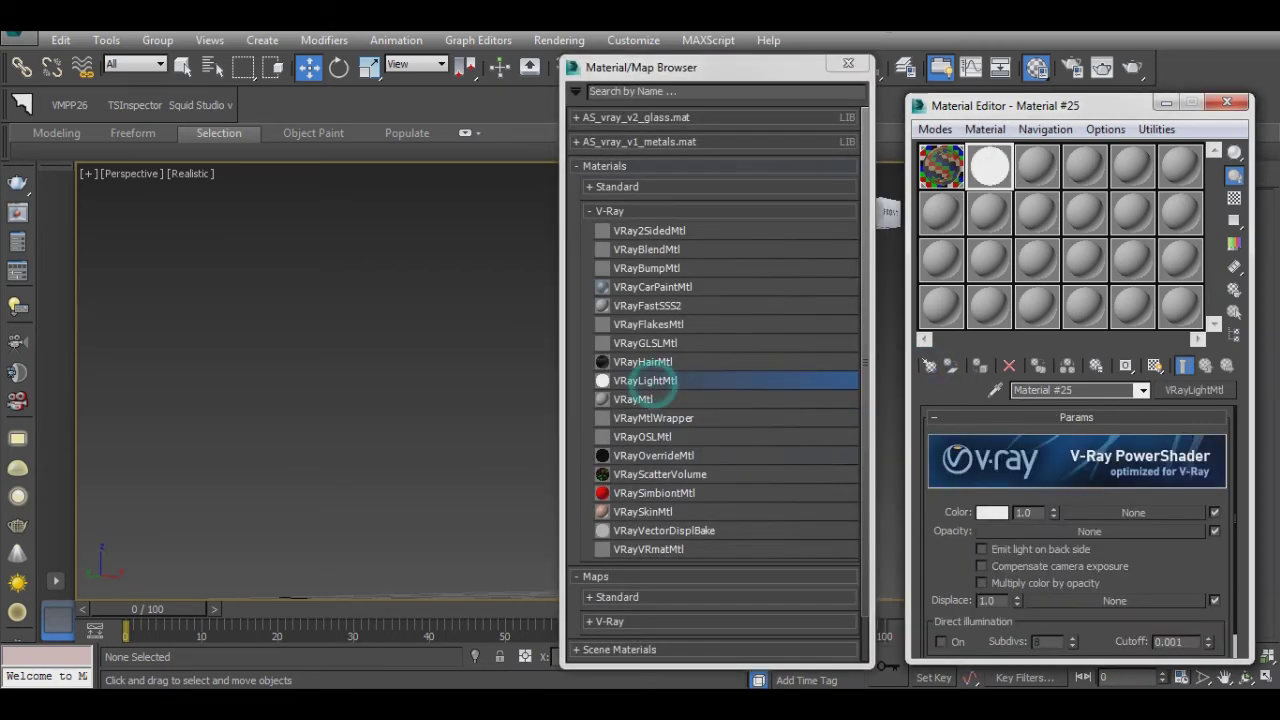
pyautogui.click(848, 63)
pyautogui.click(722, 548)
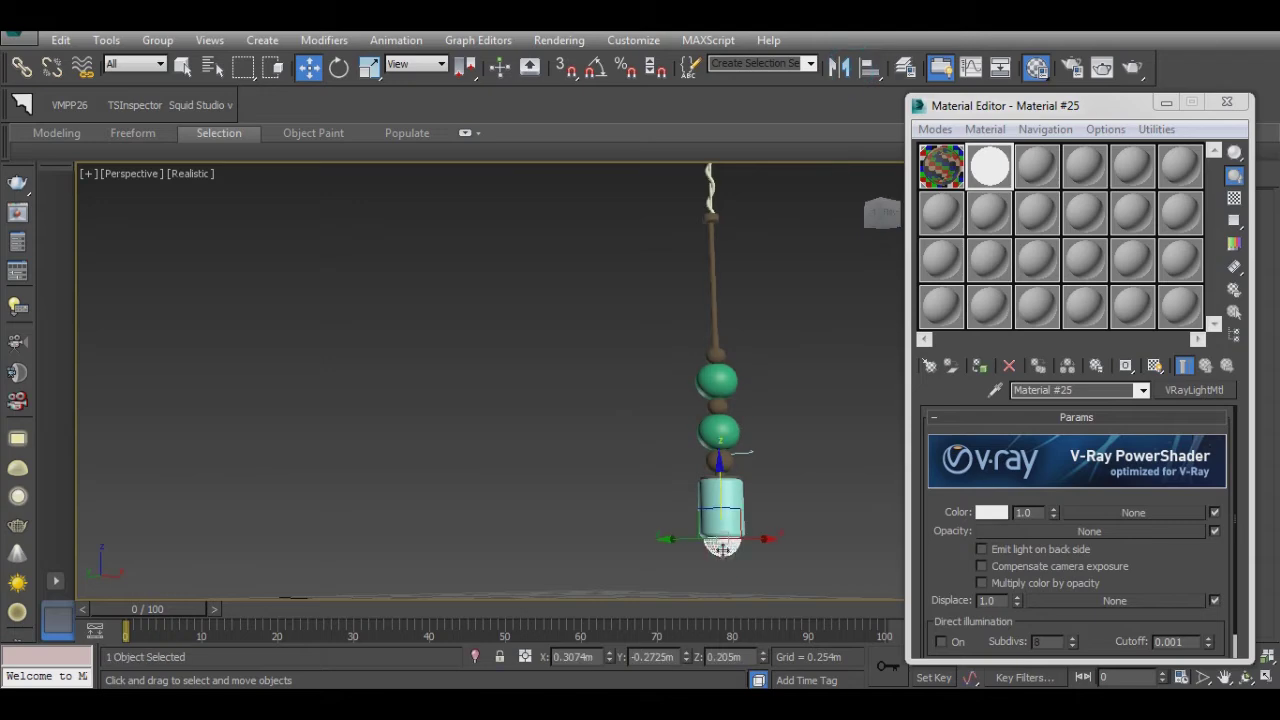
pyautogui.click(808, 510)
pyautogui.moveTo(803, 515)
pyautogui.mouseDown(button='middle')
pyautogui.moveTo(705, 506)
pyautogui.moveTo(679, 521)
pyautogui.mouseUp(button='middle')
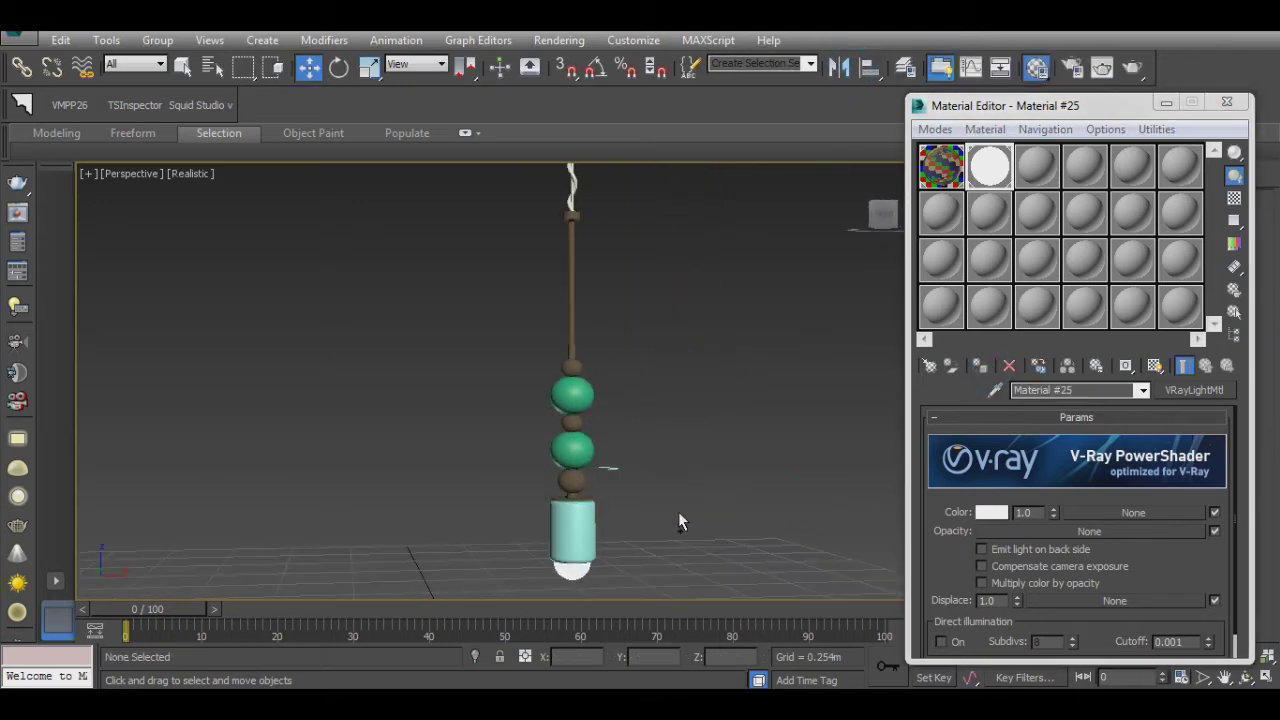
pyautogui.click(1037, 166)
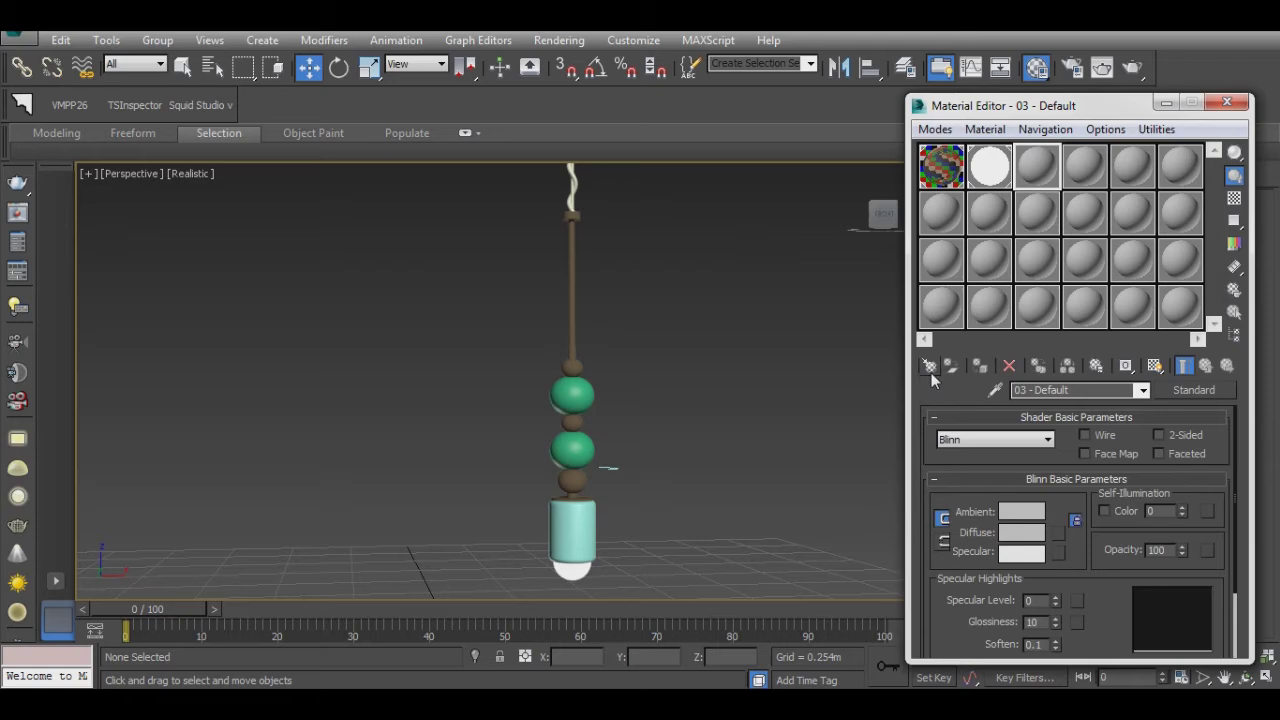
# Step: Create a new VRayMtl in the third slot with a light pink diffuse colour
pyautogui.click(929, 366)
pyautogui.doubleClick(656, 395)
pyautogui.click(848, 63)
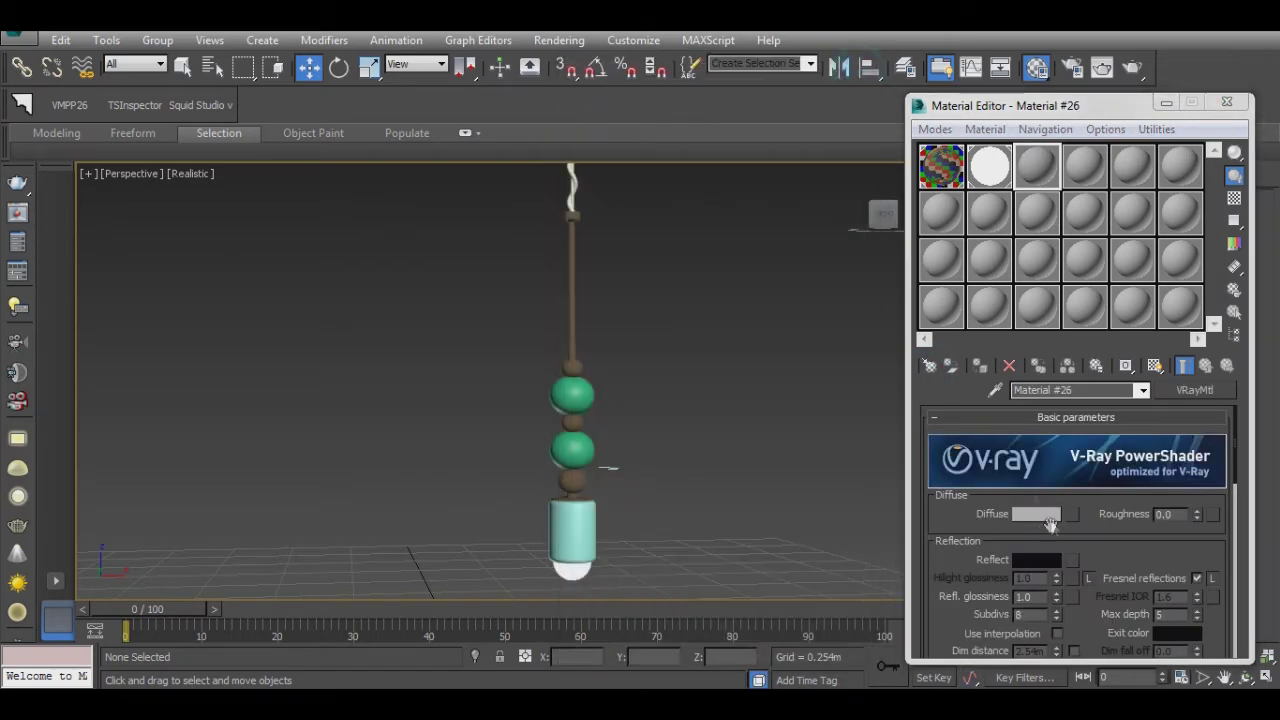
pyautogui.click(1048, 517)
pyautogui.moveTo(397, 141); pyautogui.dragTo(517, 127)
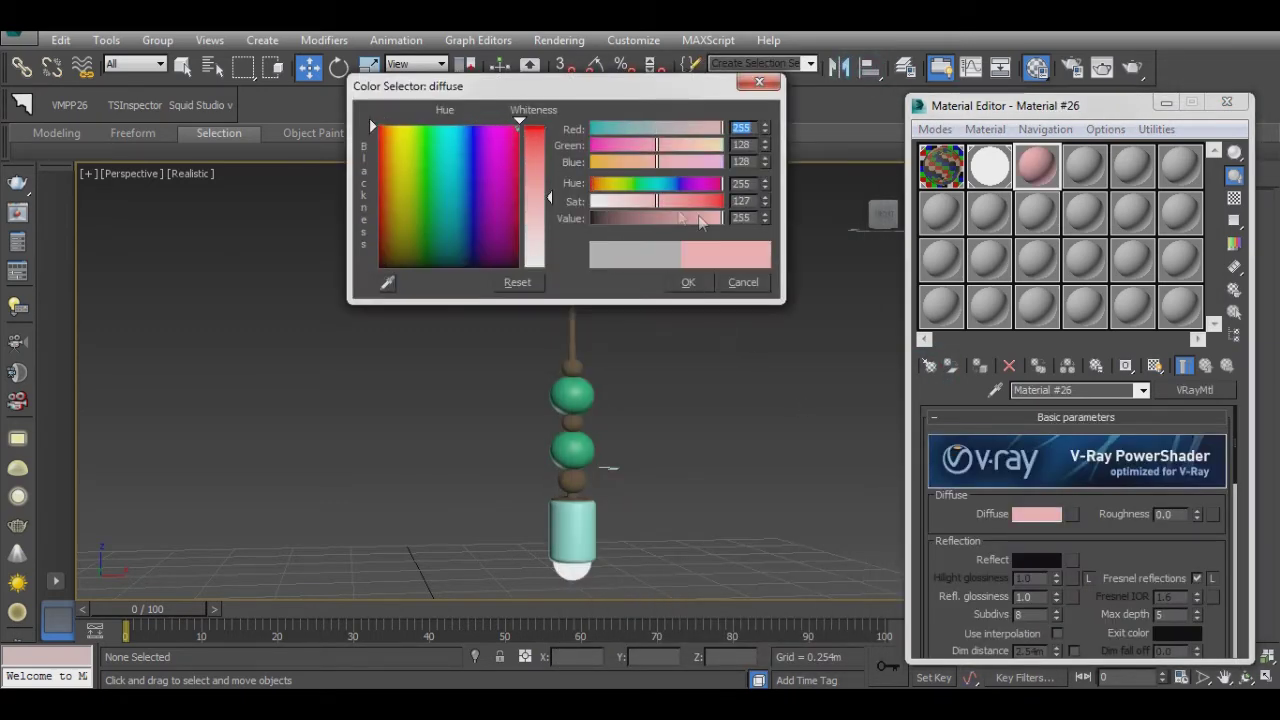
pyautogui.moveTo(717, 224); pyautogui.dragTo(720, 220)
pyautogui.moveTo(649, 202); pyautogui.dragTo(646, 200)
pyautogui.moveTo(546, 218); pyautogui.dragTo(548, 222)
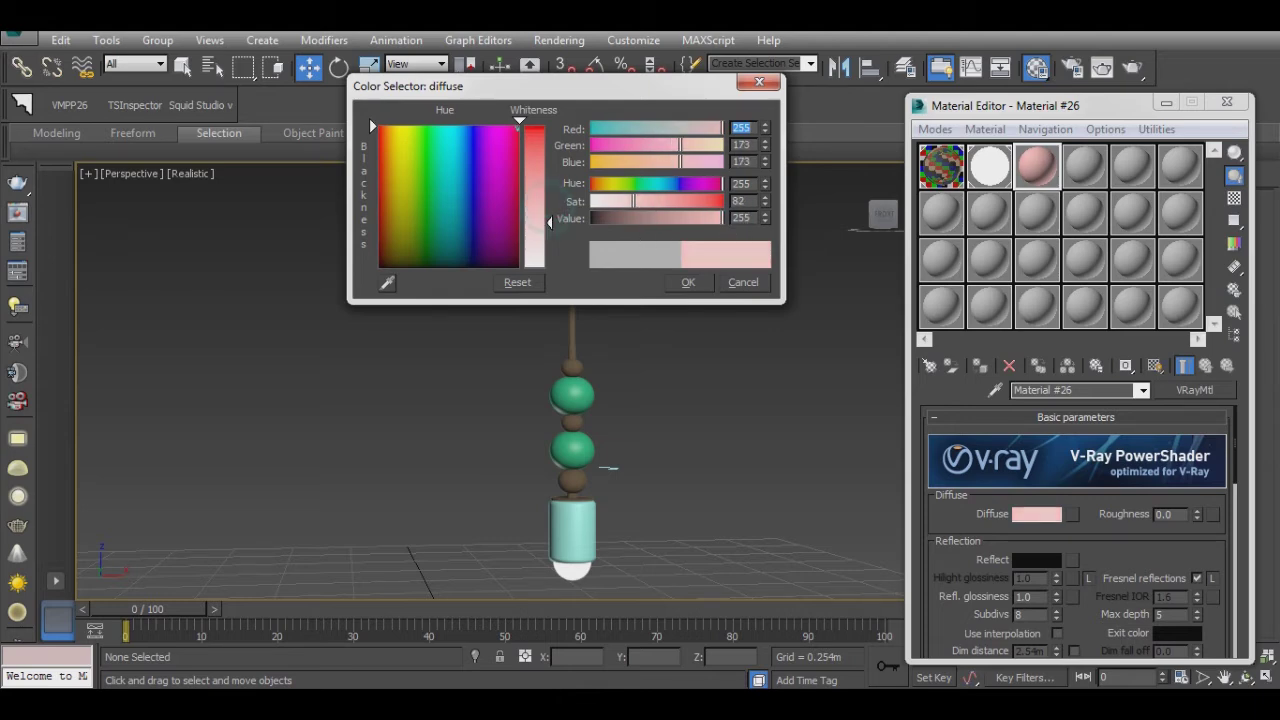
pyautogui.click(688, 282)
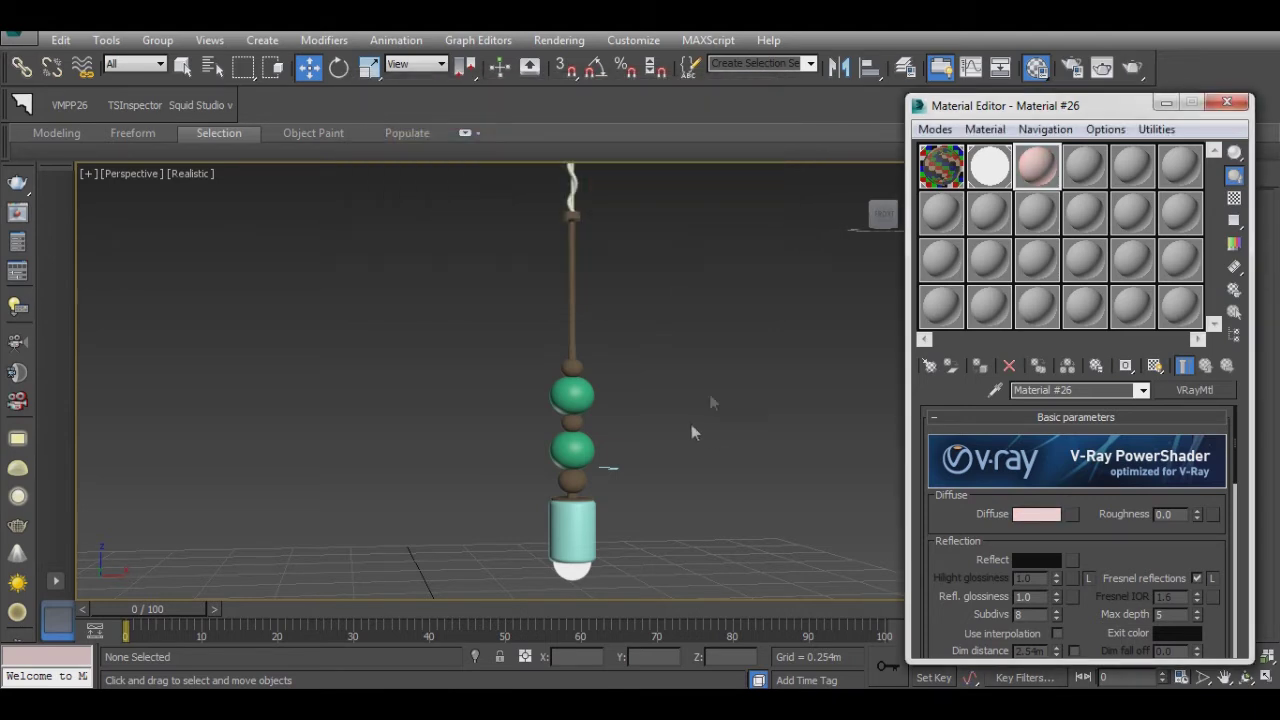
# Step: Shift the diffuse colour to peach and set the reflection colour to grey
pyautogui.click(1030, 514)
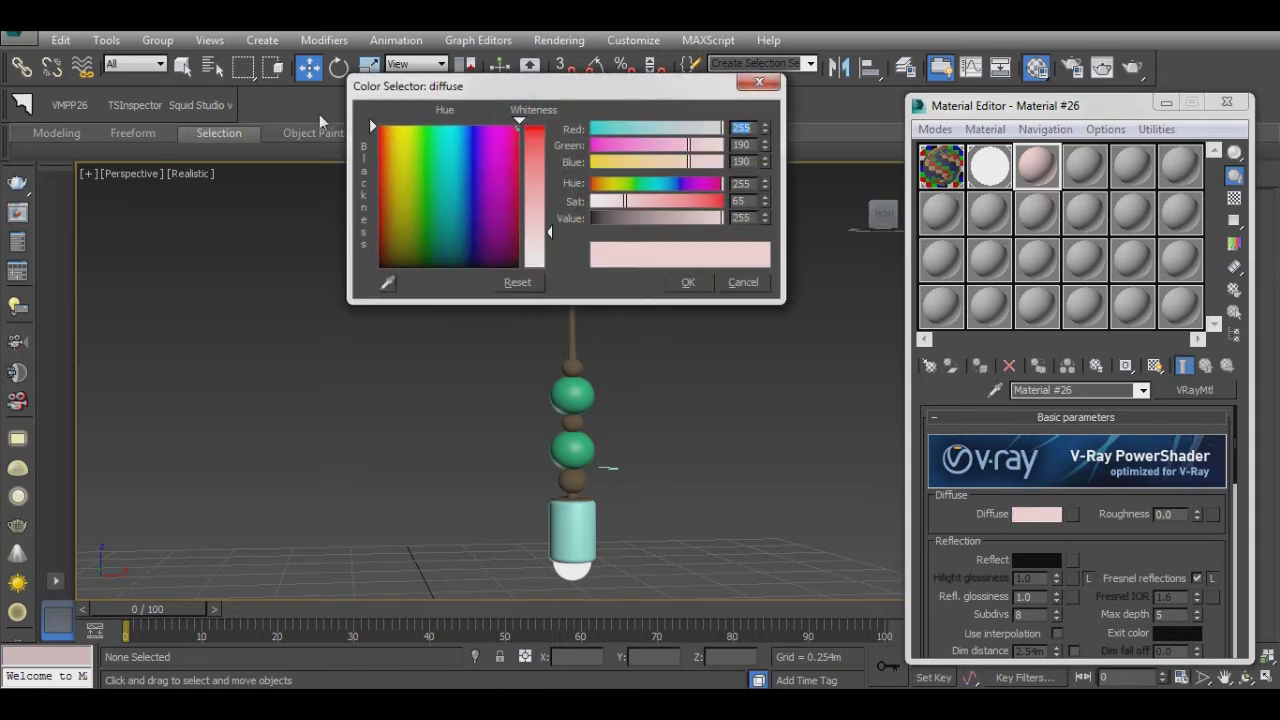
pyautogui.click(386, 127)
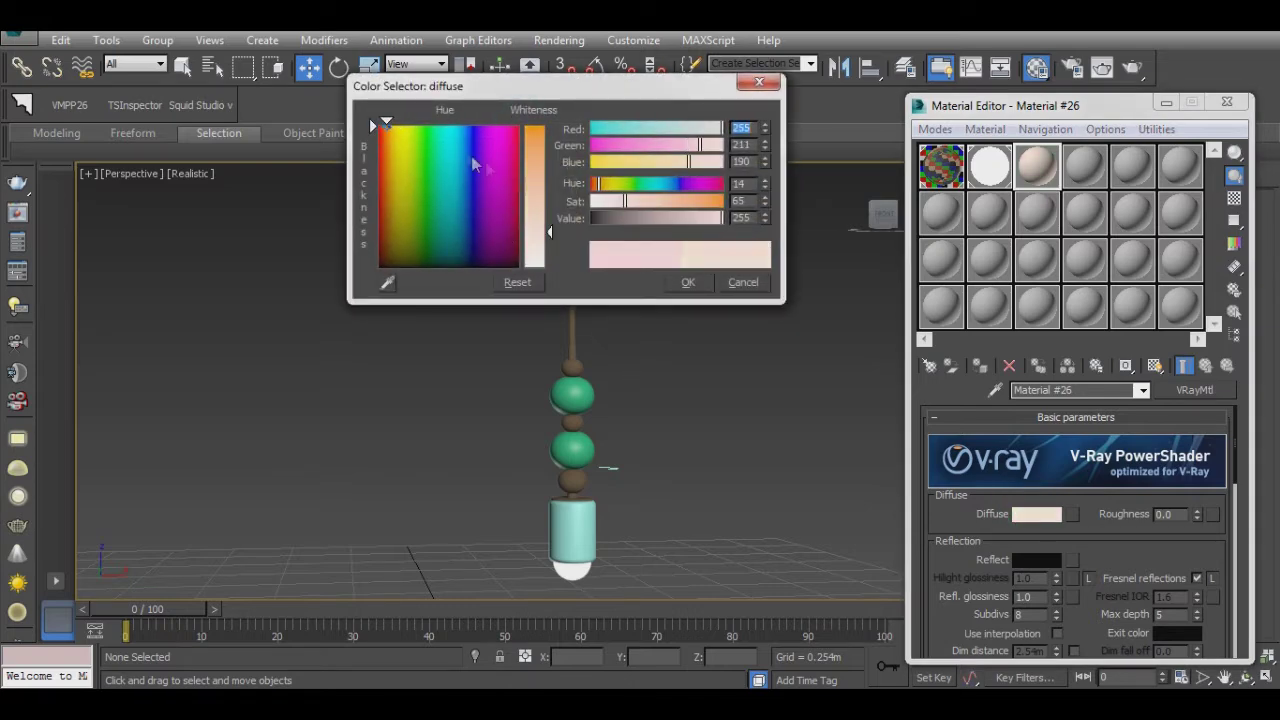
pyautogui.moveTo(546, 220); pyautogui.dragTo(543, 206)
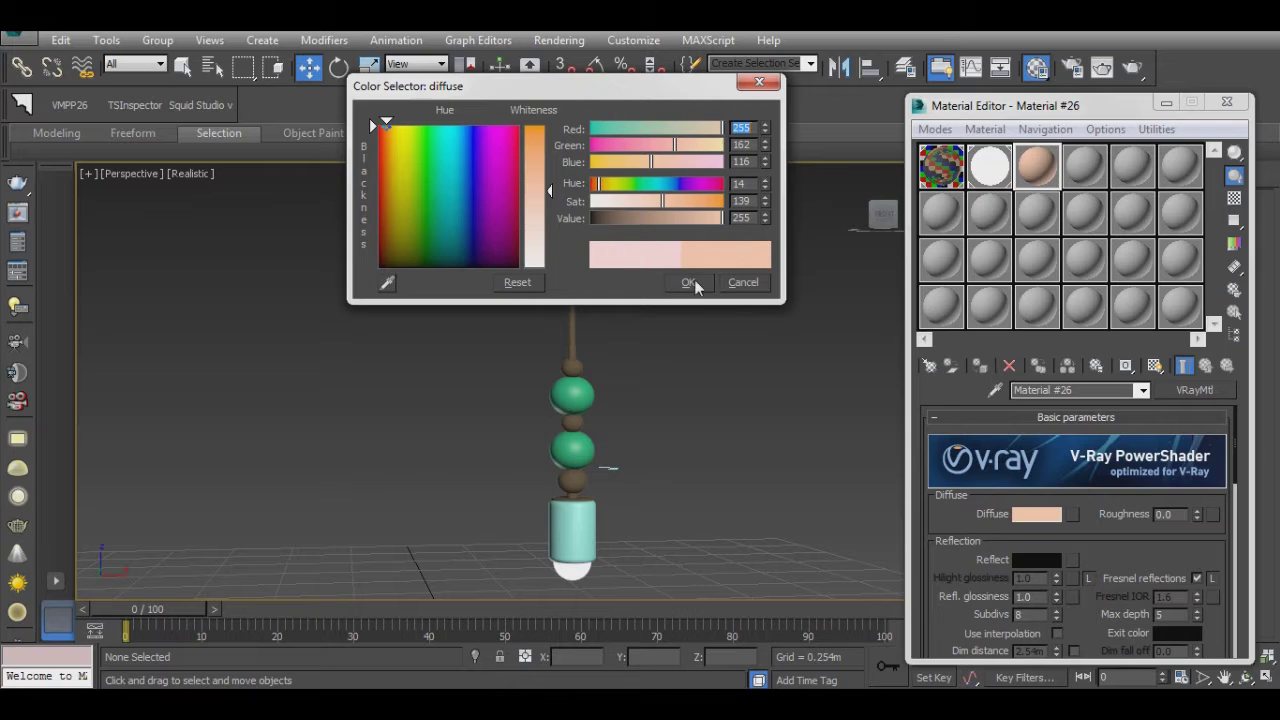
pyautogui.click(688, 282)
pyautogui.click(1036, 560)
pyautogui.moveTo(546, 290); pyautogui.dragTo(546, 200)
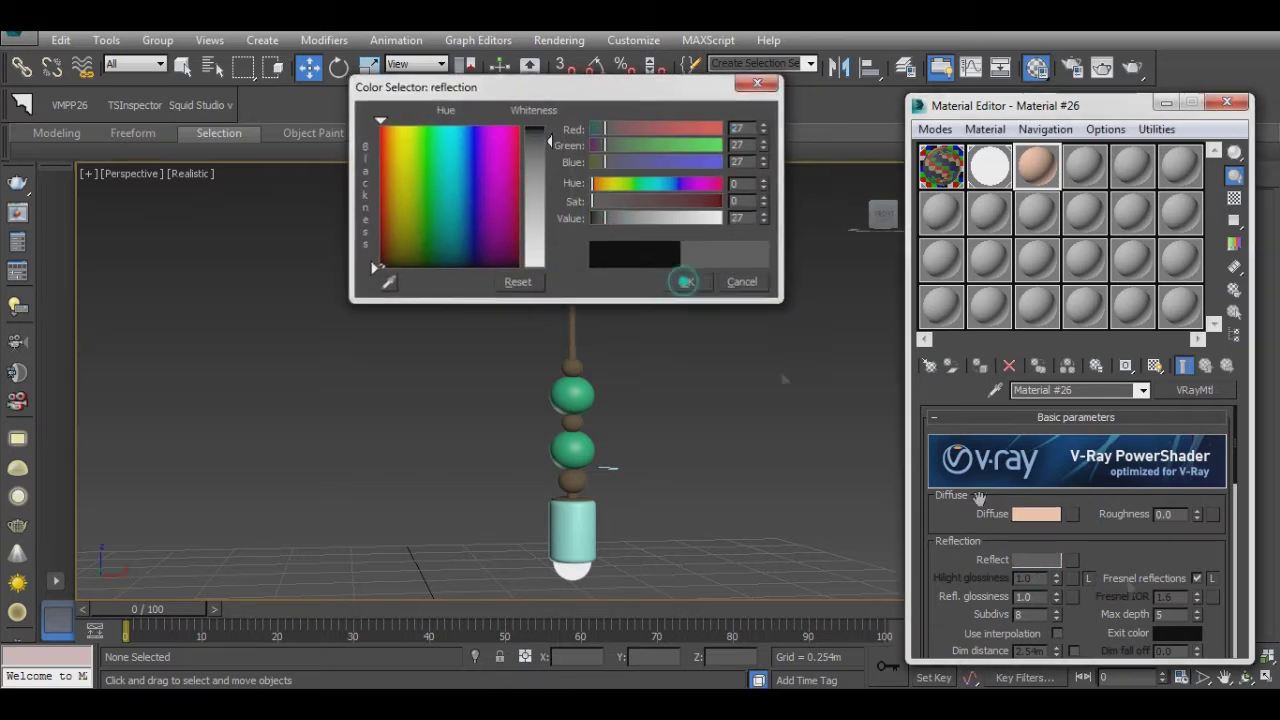
pyautogui.click(688, 282)
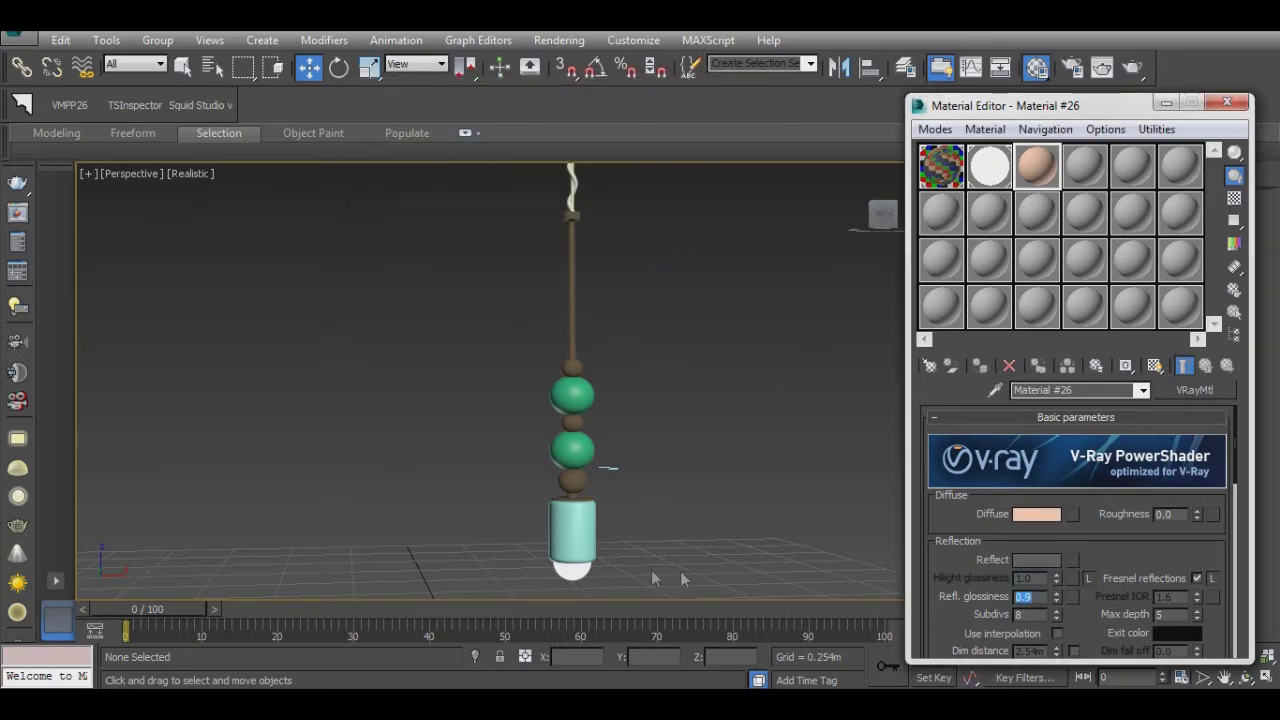
# Step: Apply the peach material to the cylinder body, both green spheres and the top rod
pyautogui.click(572, 530)
pyautogui.keyDown('ctrl'); pyautogui.click(572, 450); pyautogui.keyUp('ctrl')
pyautogui.keyDown('ctrl'); pyautogui.click(572, 395); pyautogui.keyUp('ctrl')
pyautogui.keyDown('ctrl'); pyautogui.click(555, 192); pyautogui.keyUp('ctrl')
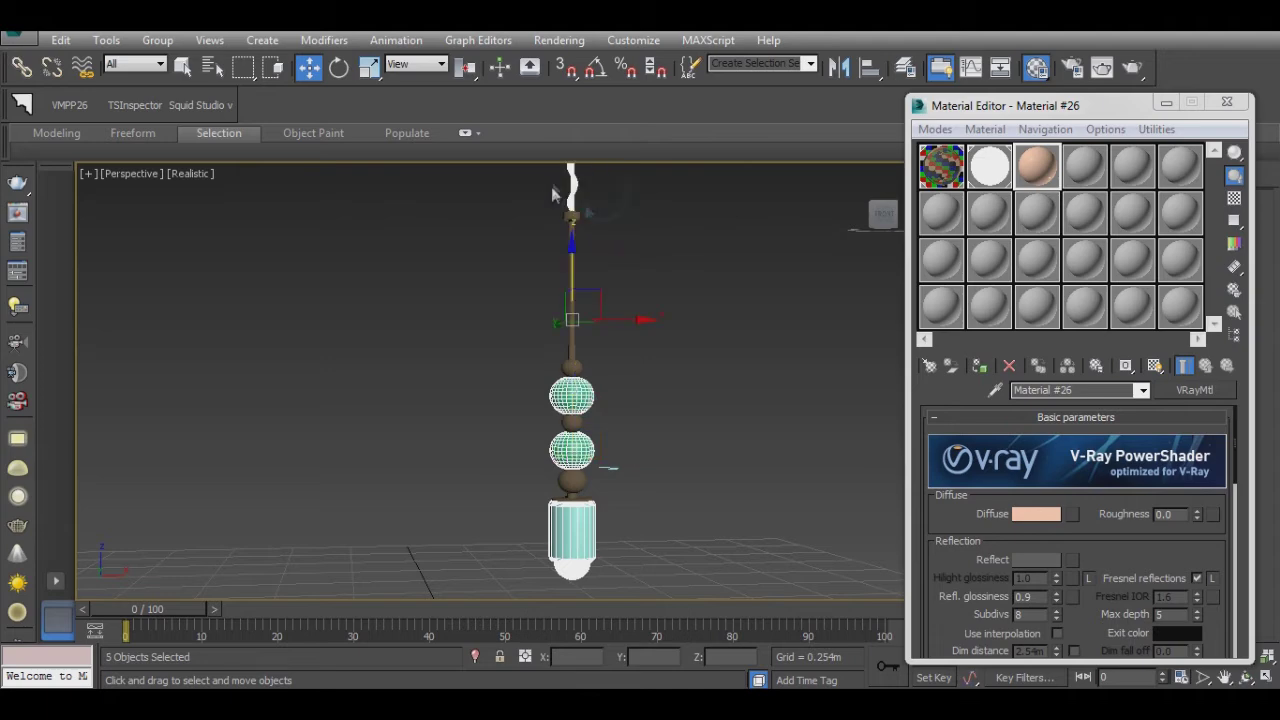
pyautogui.click(980, 366)
pyautogui.click(686, 469)
# Step: Close the Material Editor and start the Line spline tool
pyautogui.scroll(-2, 680, 471)
pyautogui.scroll(-2, 660, 485)
pyautogui.keyDown('alt'); pyautogui.moveTo(652, 487); pyautogui.dragTo(645, 487, button='middle'); pyautogui.keyUp('alt')
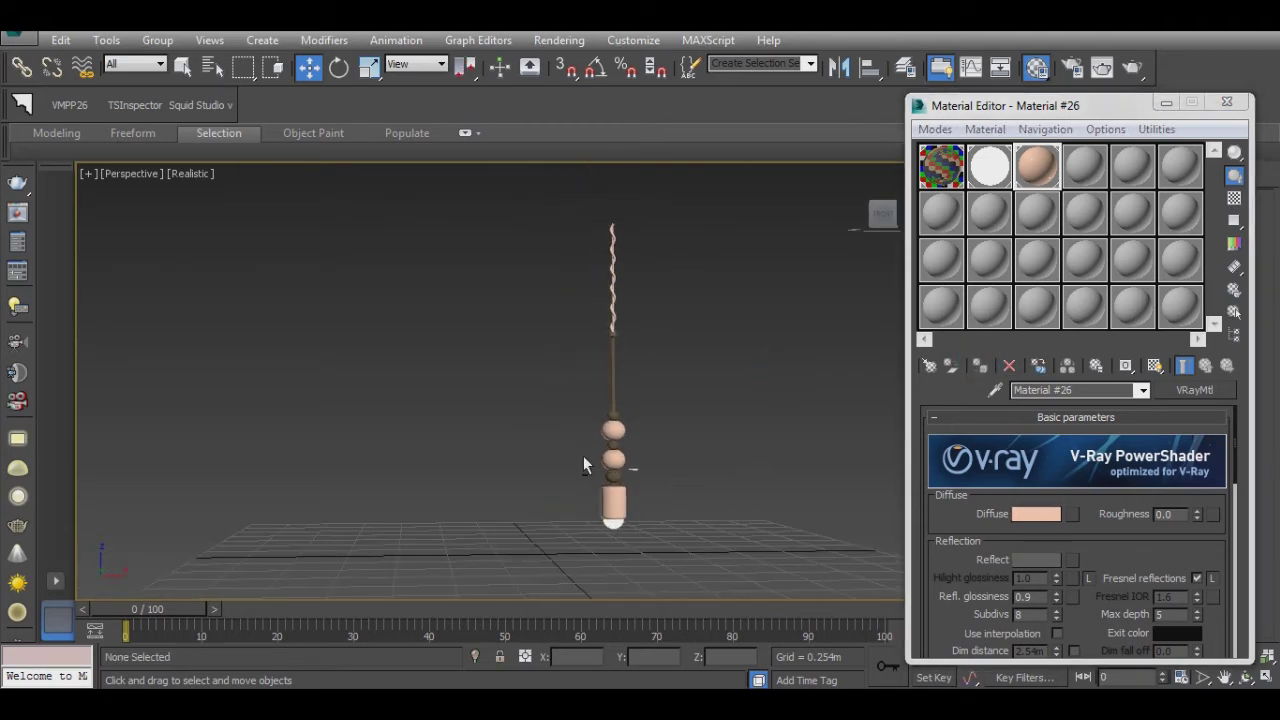
pyautogui.keyDown('alt'); pyautogui.moveTo(532, 504); pyautogui.dragTo(548, 524, button='middle'); pyautogui.keyUp('alt')
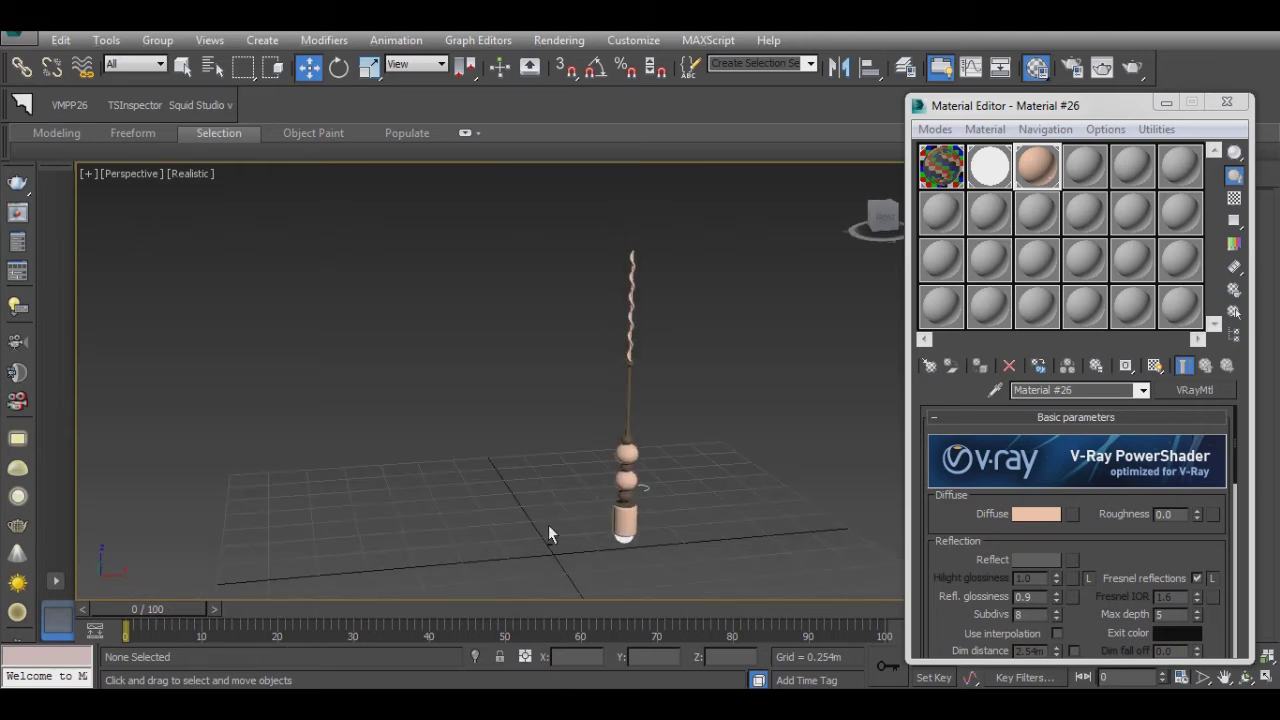
pyautogui.moveTo(590, 515)
pyautogui.keyDown('alt'); pyautogui.mouseDown(button='middle')
pyautogui.moveTo(608, 477)
pyautogui.moveTo(632, 470)
pyautogui.mouseUp(button='middle'); pyautogui.keyUp('alt')
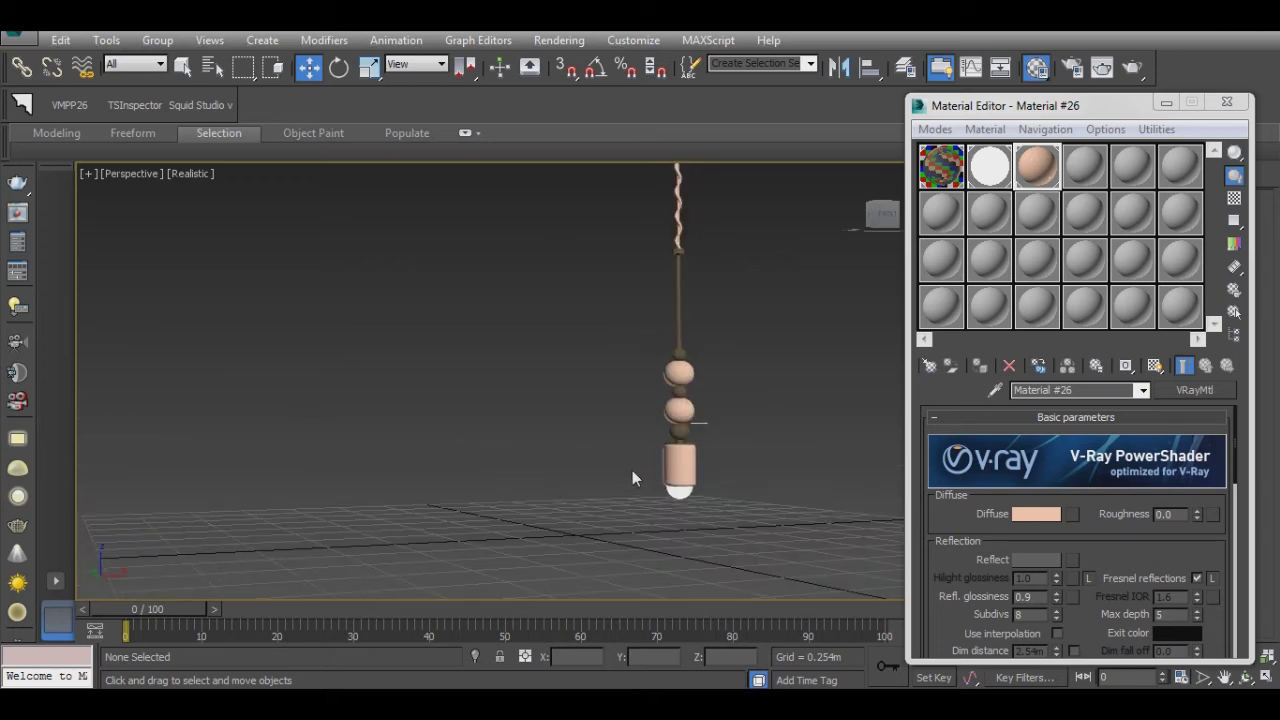
pyautogui.click(1227, 102)
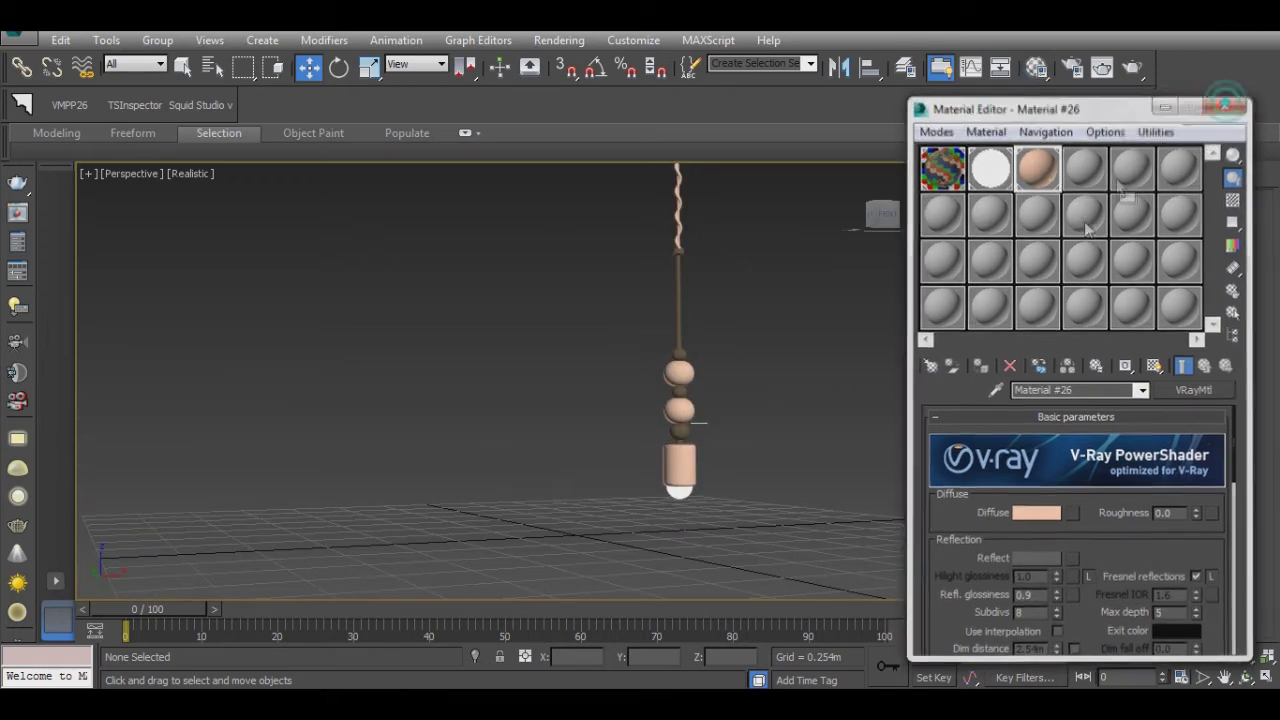
pyautogui.click(979, 204)
pyautogui.click(984, 309)
pyautogui.keyDown('alt'); pyautogui.moveTo(720, 408); pyautogui.dragTo(609, 527, button='middle'); pyautogui.keyUp('alt')
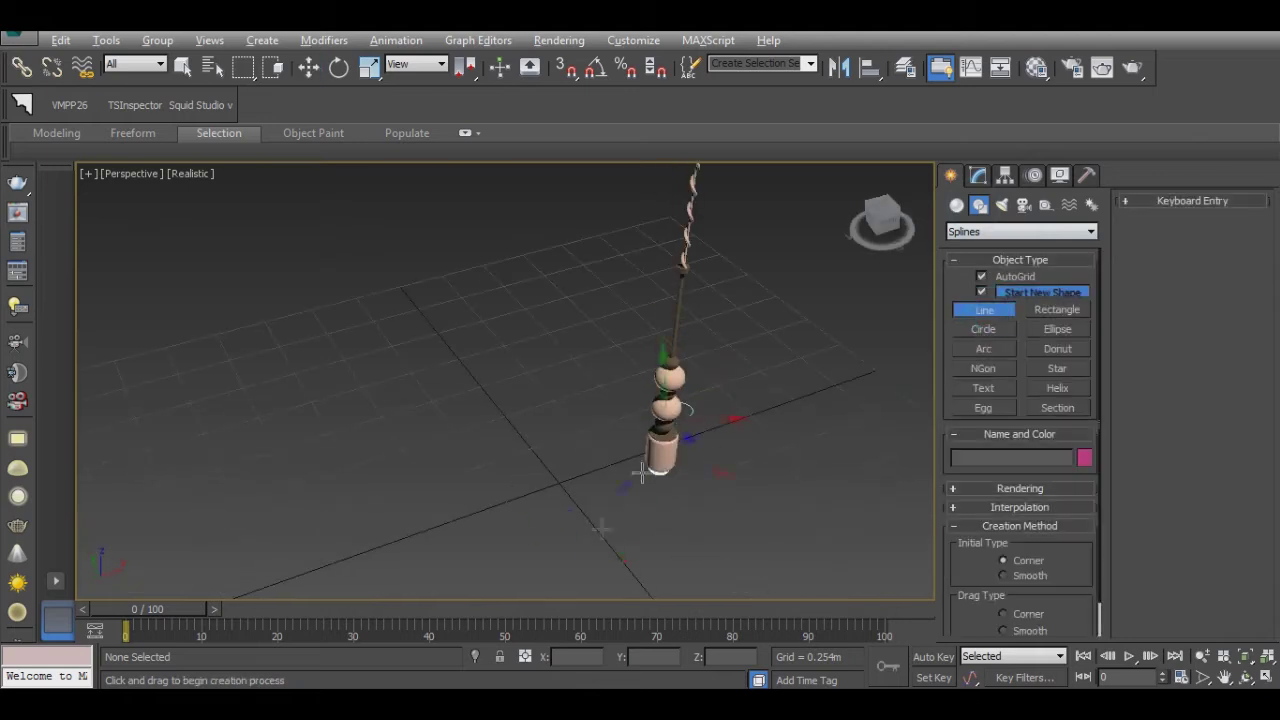
# Step: Draw a short straight line with AutoGrid off and make a mirrored copy beside it
pyautogui.click(981, 276)
pyautogui.keyDown('alt'); pyautogui.moveTo(640, 460); pyautogui.dragTo(631, 480, button='middle'); pyautogui.keyUp('alt')
pyautogui.click(494, 455)
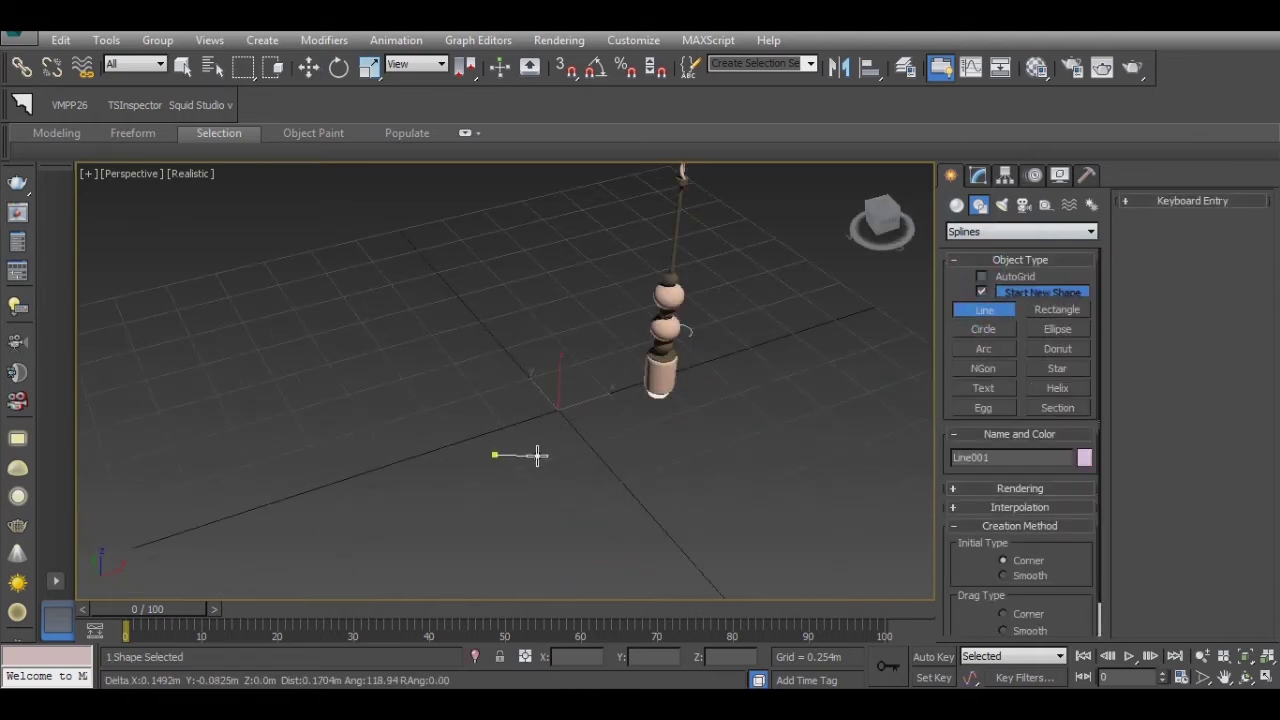
pyautogui.click(570, 465)
pyautogui.click(318, 72)
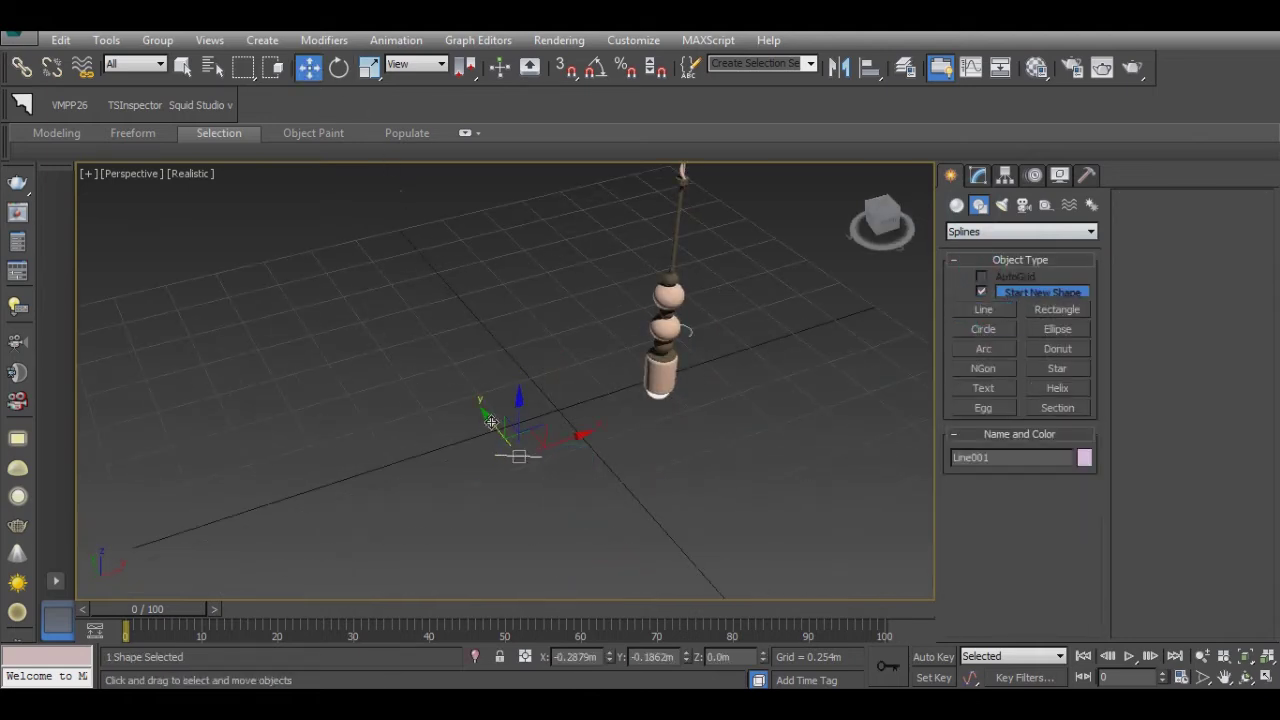
pyautogui.keyDown('shift'); pyautogui.moveTo(491, 422); pyautogui.dragTo(585, 474); pyautogui.keyUp('shift')
pyautogui.click(638, 434)
pyautogui.click(838, 67)
pyautogui.click(614, 490)
# Step: Attach the mirrored copy and vertex-snap its end onto the first line's end
pyautogui.click(978, 175)
pyautogui.click(1041, 423)
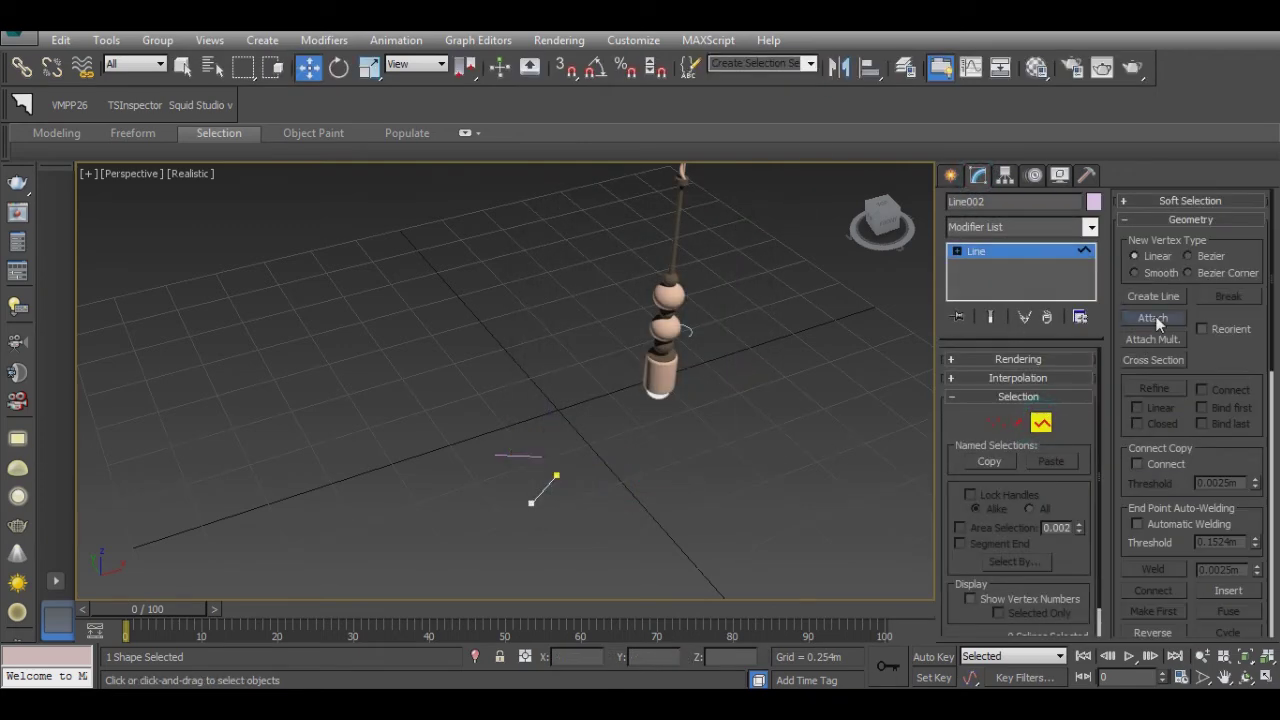
pyautogui.click(1153, 318)
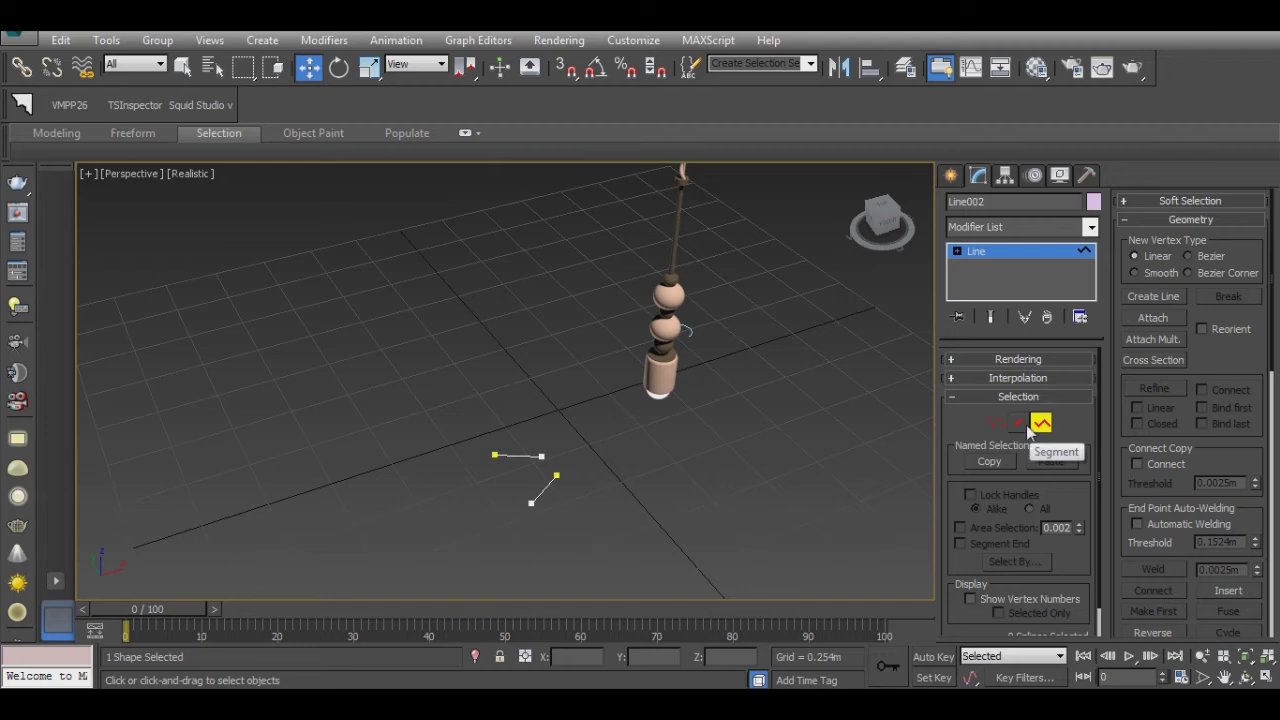
pyautogui.click(542, 496)
pyautogui.click(573, 70)
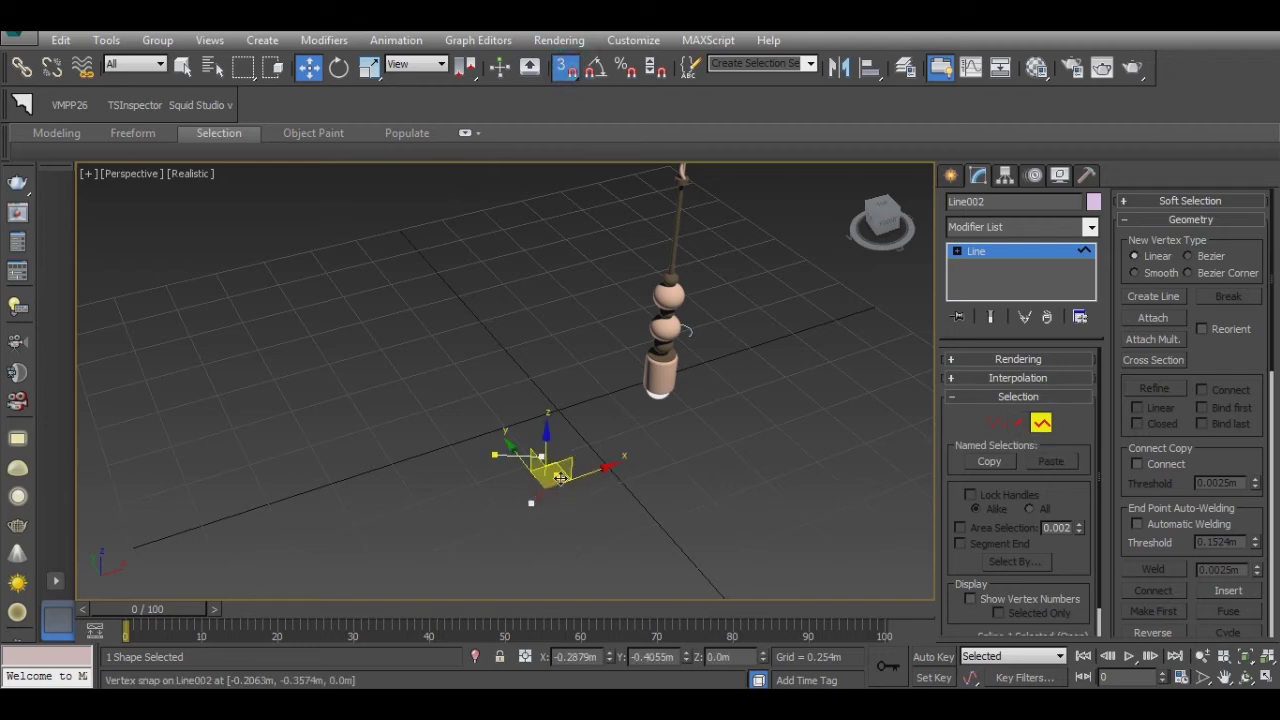
pyautogui.scroll(4, 533, 488)
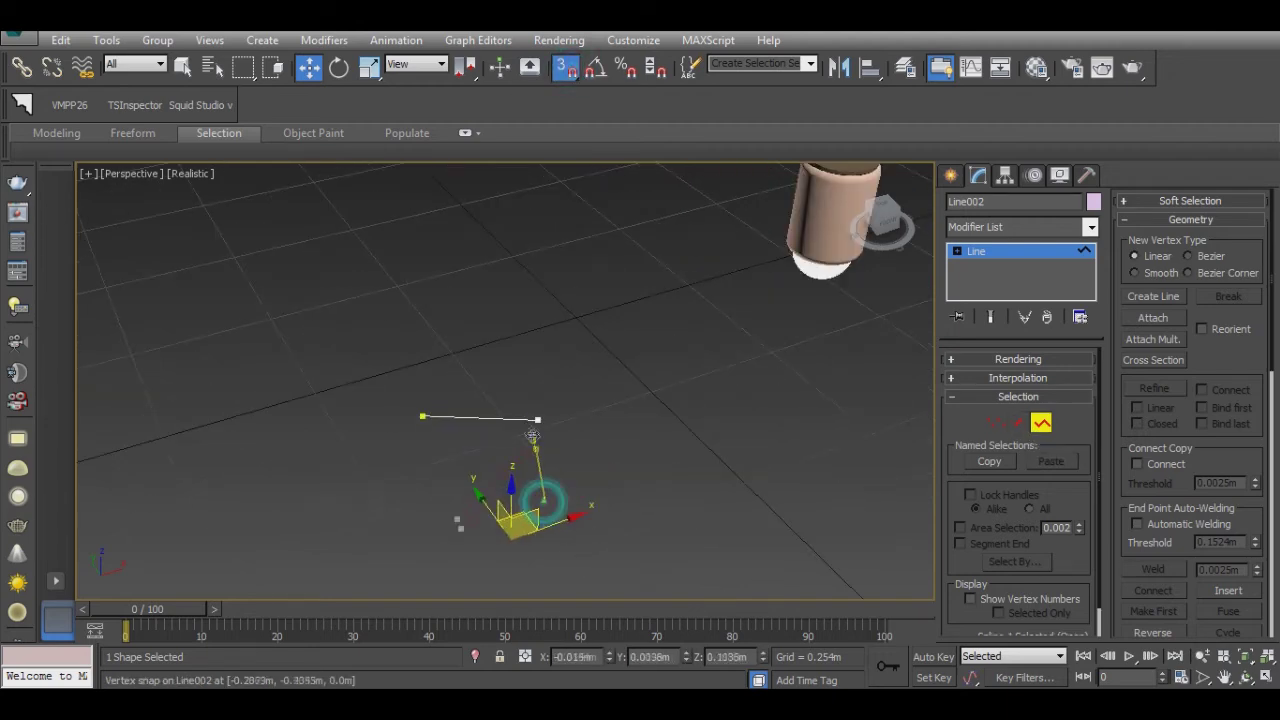
pyautogui.moveTo(531, 509); pyautogui.dragTo(532, 424)
# Step: Weld the two meeting corner vertices into one and turn snapping off
pyautogui.press('1')
pyautogui.click(1153, 569)
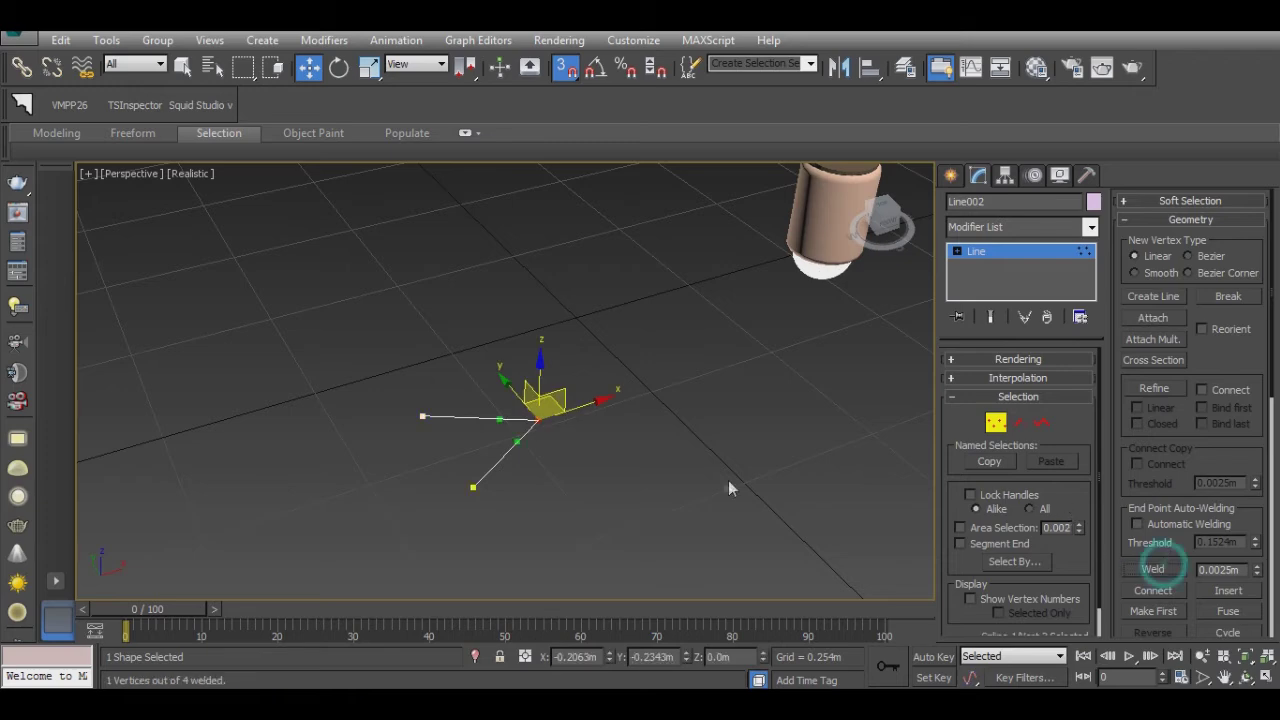
pyautogui.rightClick(478, 316)
pyautogui.click(434, 208)
pyautogui.rightClick(478, 330)
pyautogui.click(355, 403)
pyautogui.rightClick(581, 410)
pyautogui.click(546, 381)
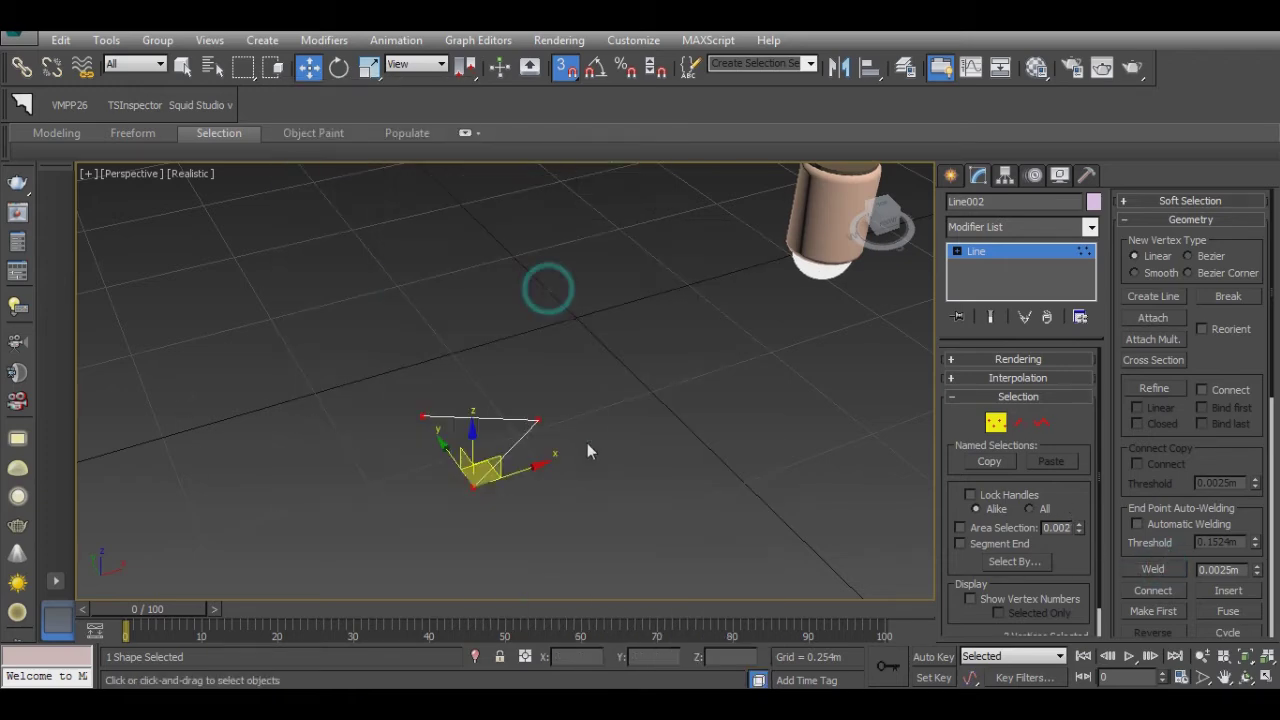
pyautogui.press('s')
pyautogui.keyDown('alt'); pyautogui.moveTo(519, 393); pyautogui.dragTo(580, 390, button='middle'); pyautogui.keyUp('alt')
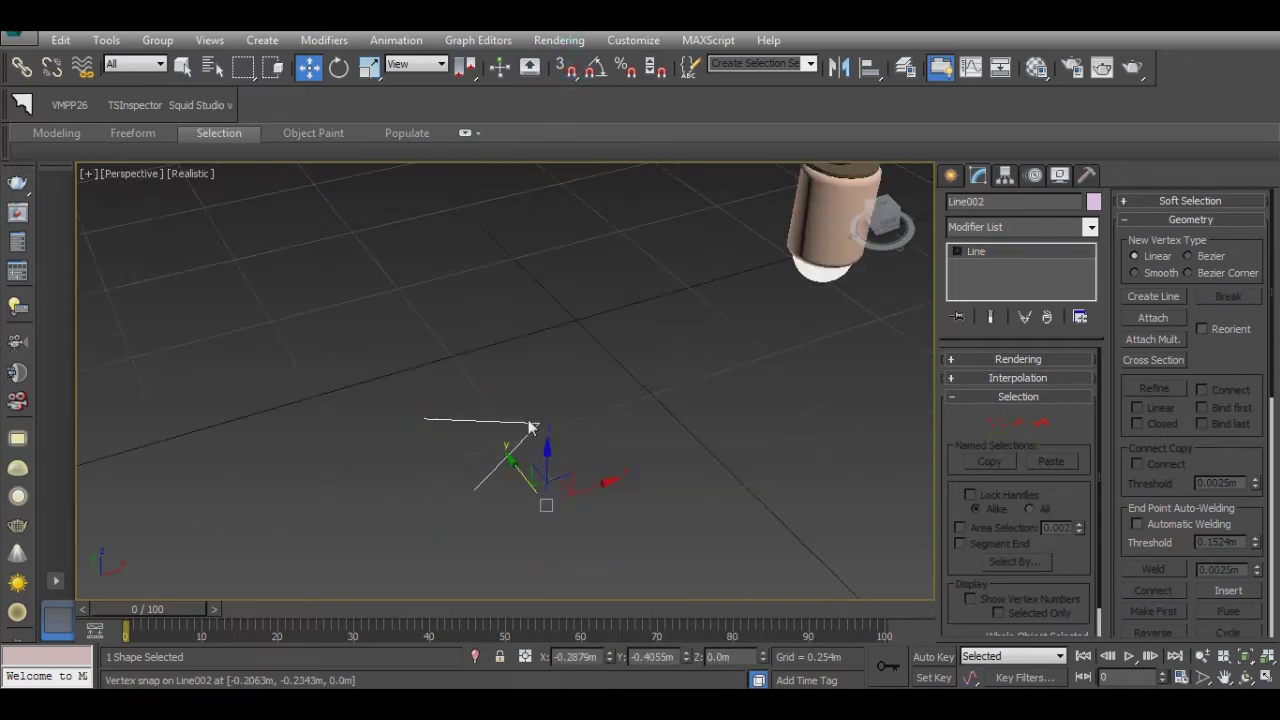
pyautogui.click(950, 175)
# Step: Draw a small circle and try a Bevel Profile with the angled line, then undo it
pyautogui.click(983, 329)
pyautogui.moveTo(426, 477); pyautogui.dragTo(447, 477)
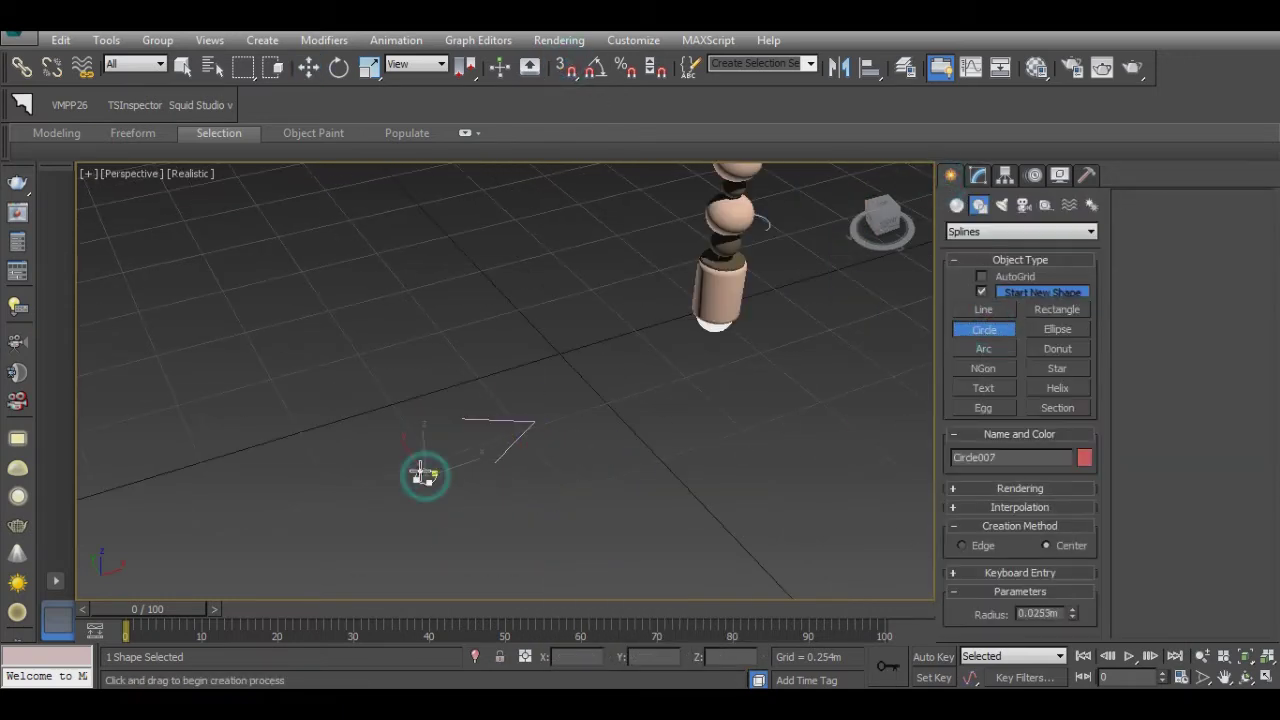
pyautogui.click(978, 175)
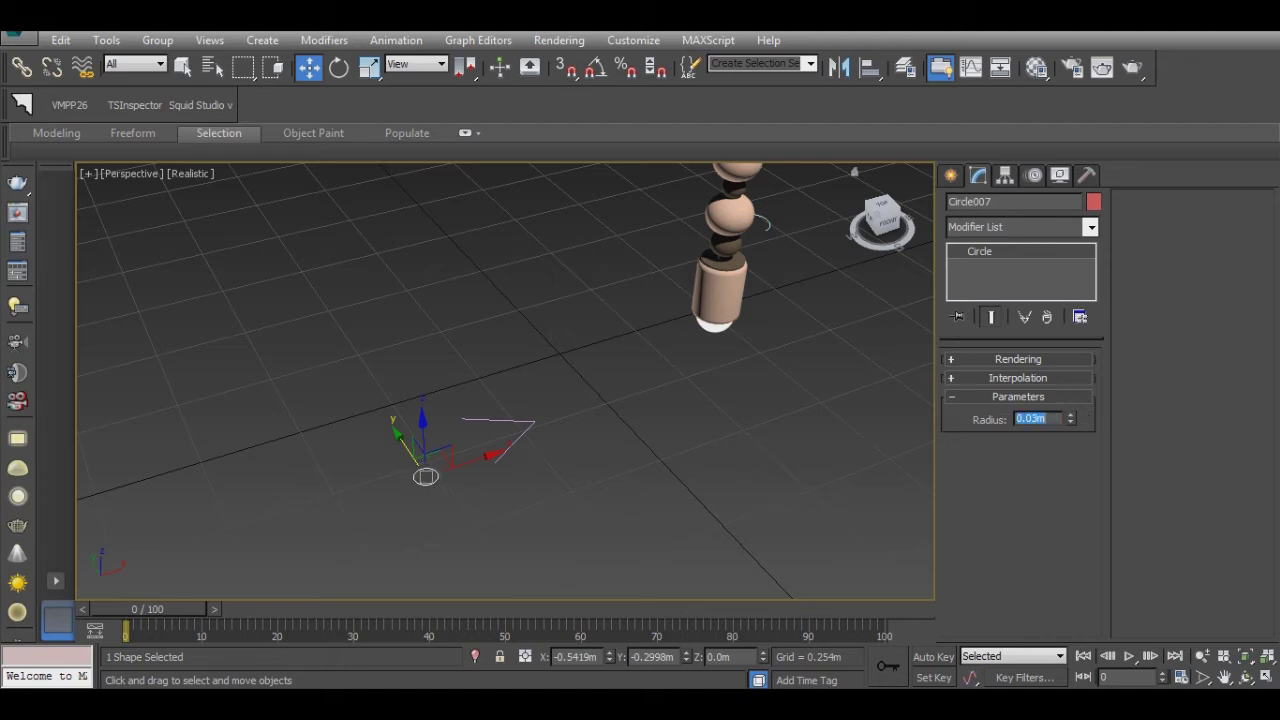
pyautogui.click(990, 226)
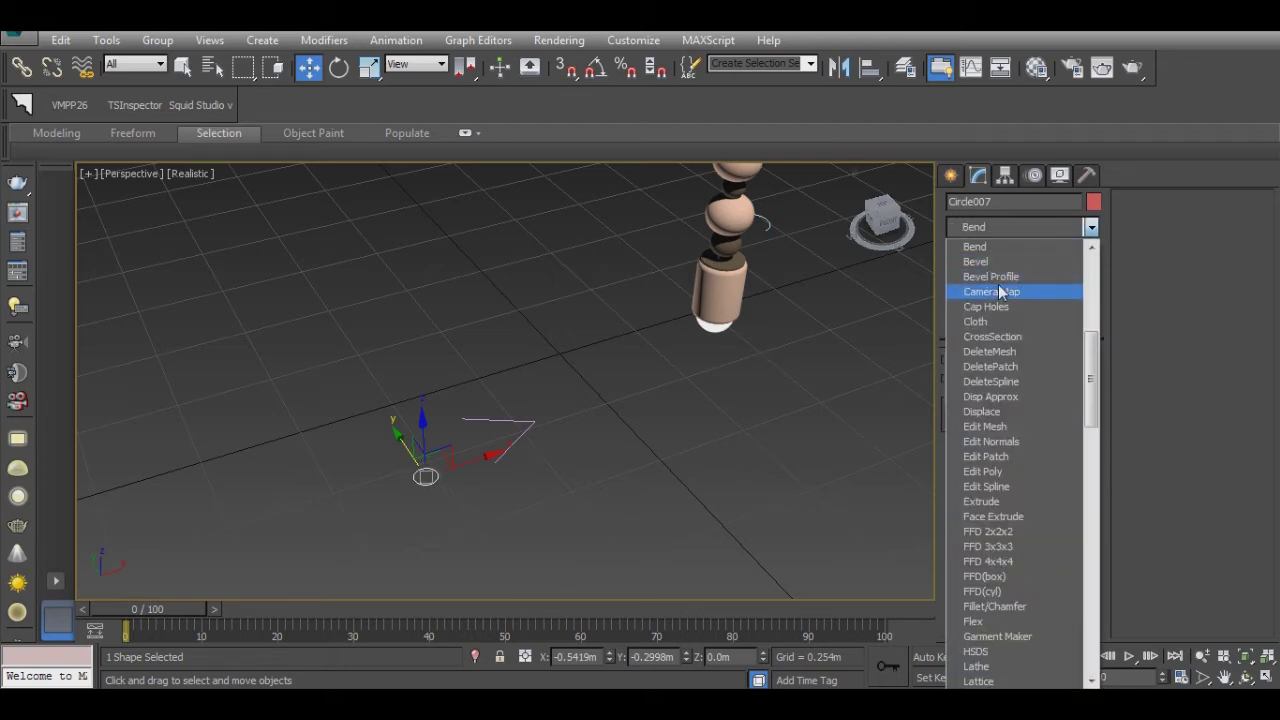
pyautogui.click(995, 287)
pyautogui.click(1017, 408)
pyautogui.click(514, 440)
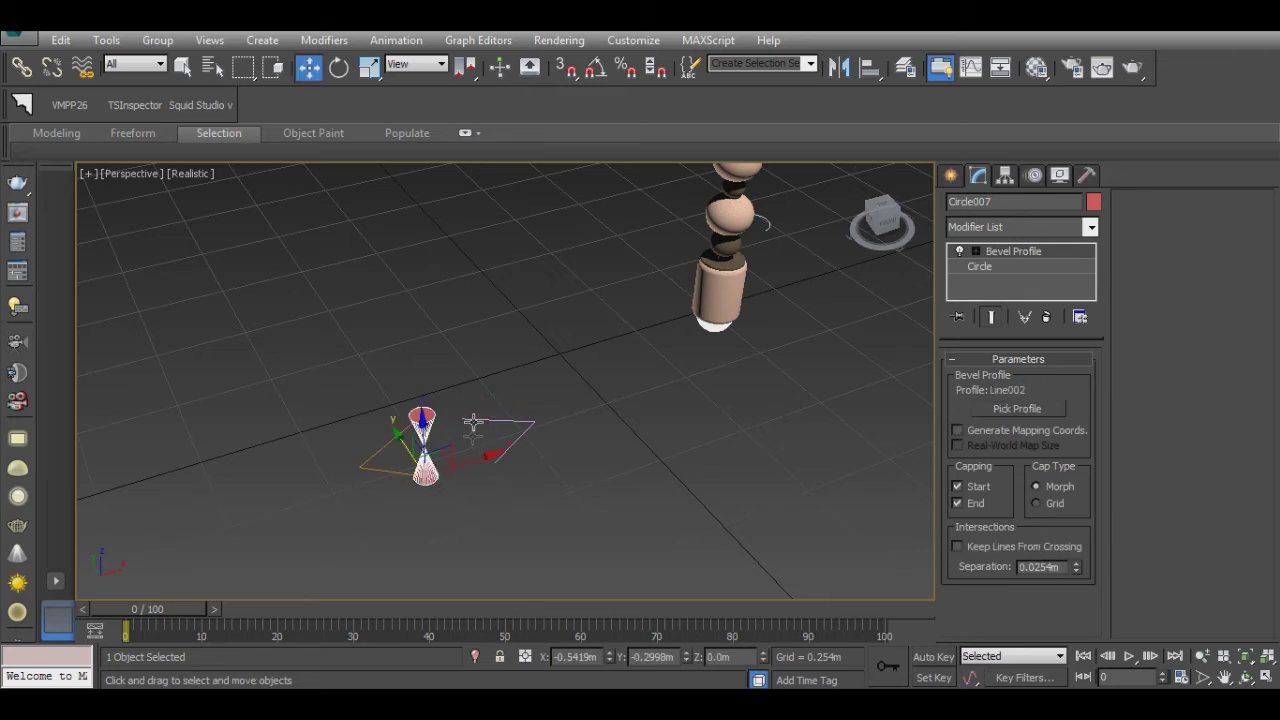
pyautogui.hotkey('ctrl', 'z')
pyautogui.hotkey('ctrl', 'z')
# Step: Centre the profile line's pivot and rotate the line
pyautogui.click(507, 456)
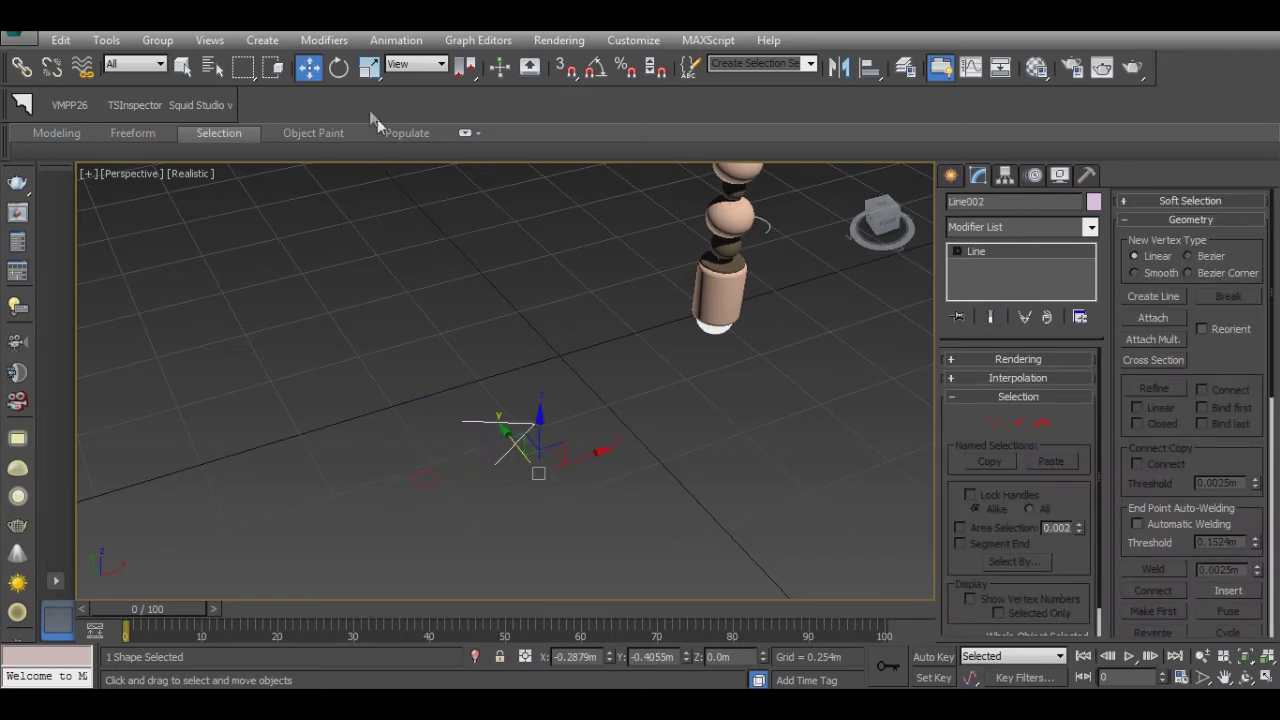
pyautogui.click(339, 67)
pyautogui.click(1005, 176)
pyautogui.click(1017, 291)
pyautogui.click(1017, 389)
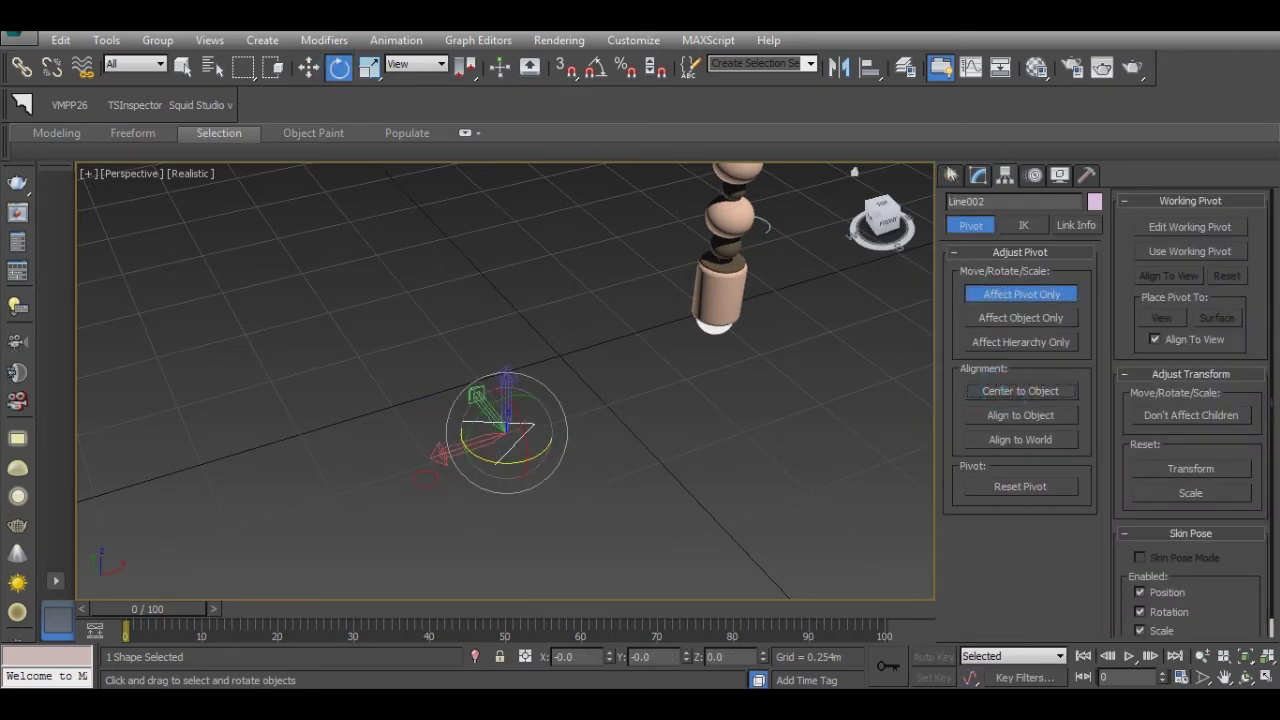
pyautogui.click(950, 175)
pyautogui.moveTo(507, 432); pyautogui.dragTo(515, 425)
pyautogui.rightClick(594, 68)
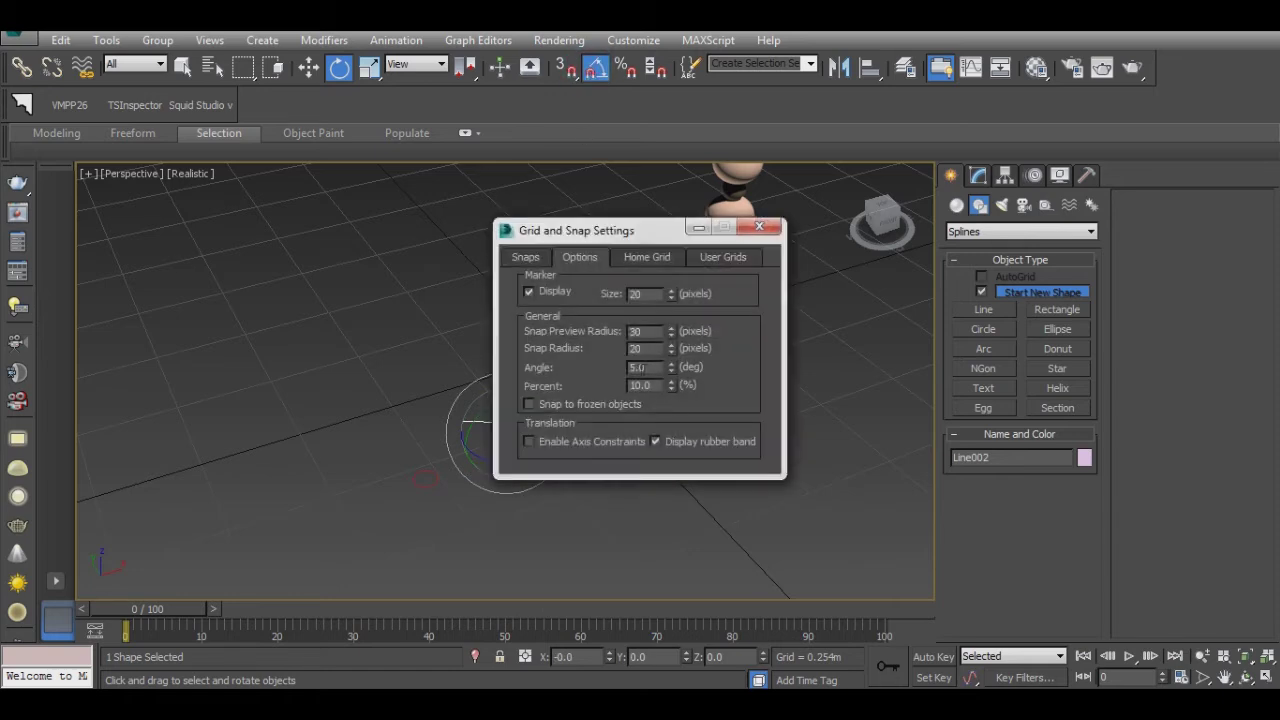
pyautogui.click(759, 227)
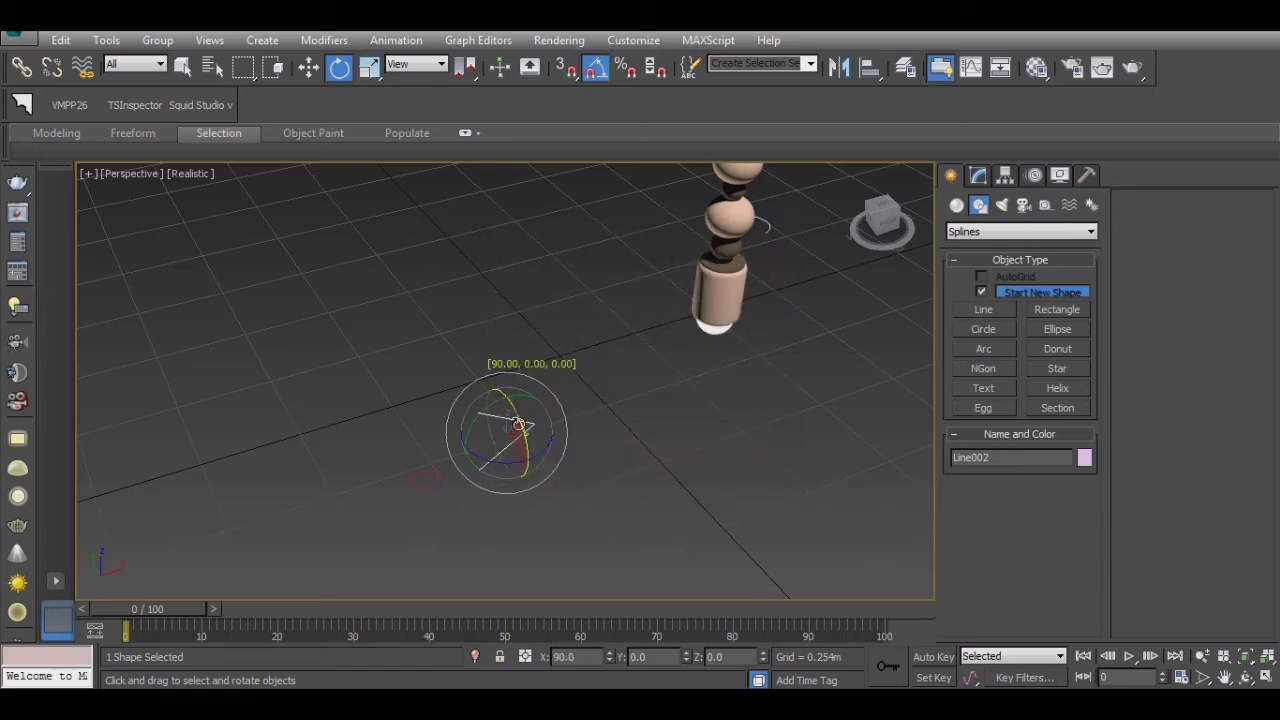
pyautogui.click(308, 67)
# Step: Add a Bevel Profile modifier to the circle using Line002 as the profile
pyautogui.click(978, 175)
pyautogui.click(1020, 227)
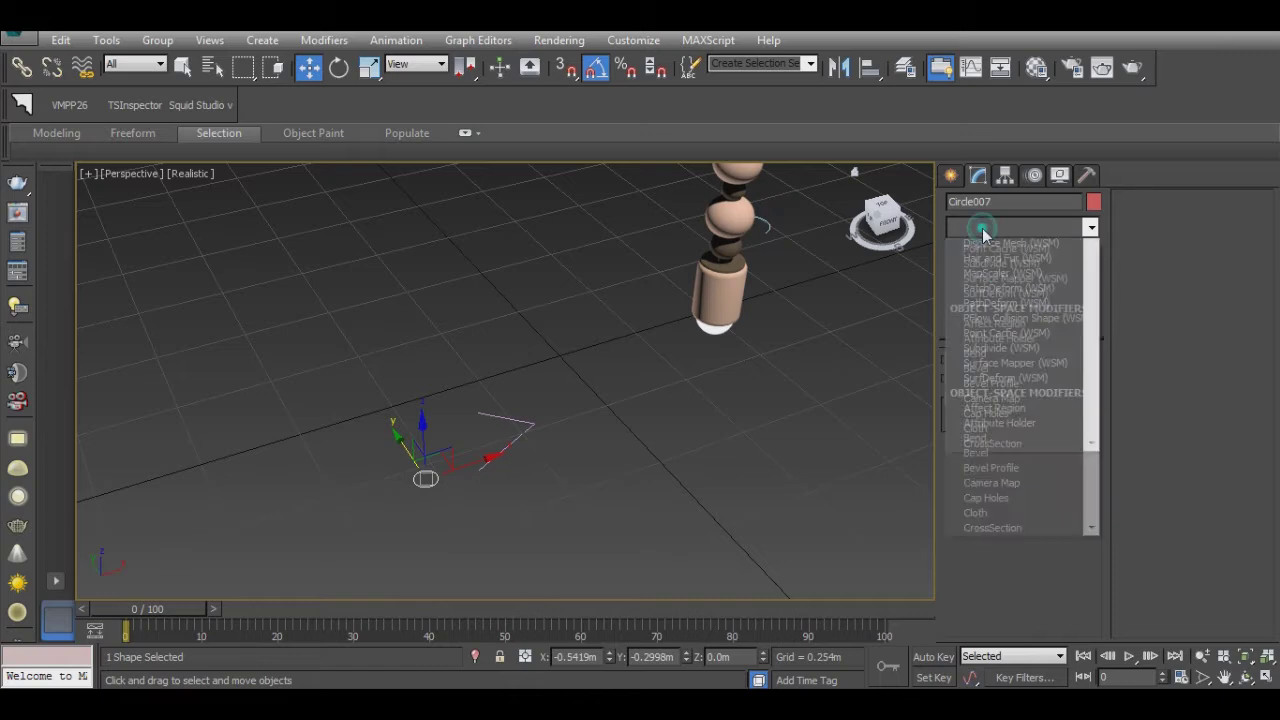
pyautogui.click(991, 276)
pyautogui.click(1016, 408)
pyautogui.click(519, 424)
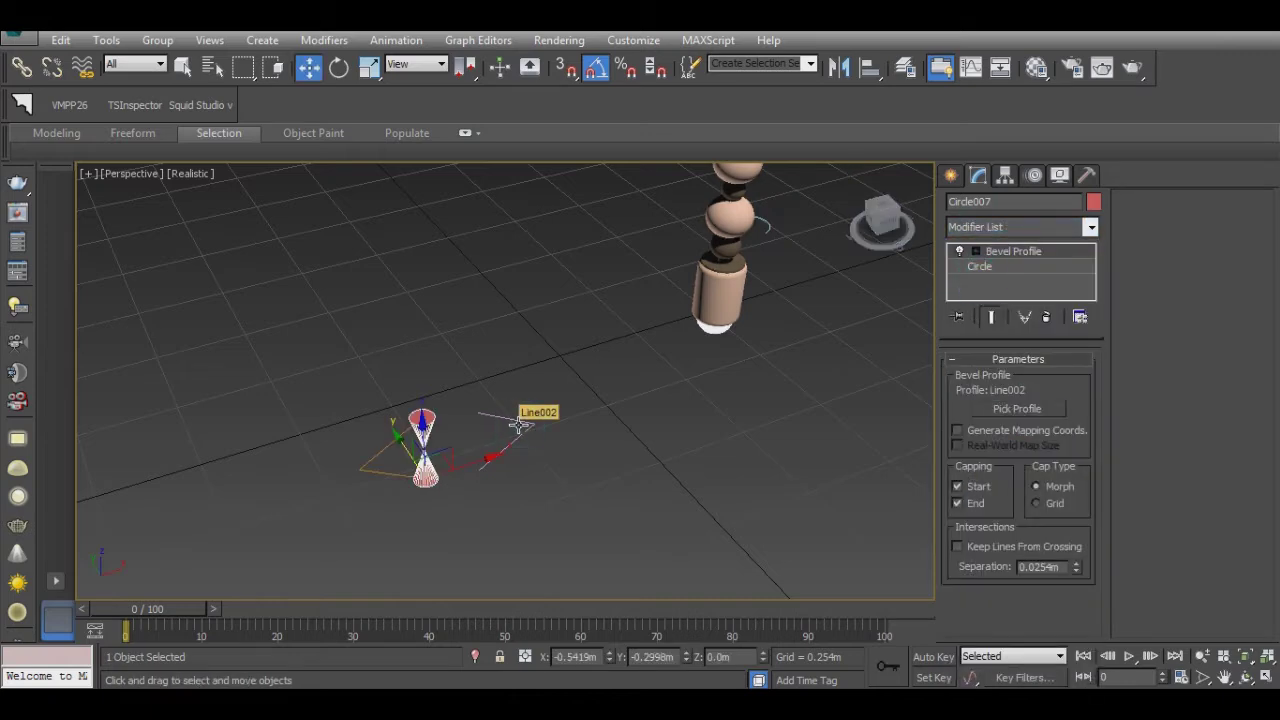
pyautogui.keyDown('alt'); pyautogui.moveTo(485, 495); pyautogui.dragTo(444, 450, button='middle'); pyautogui.keyUp('alt')
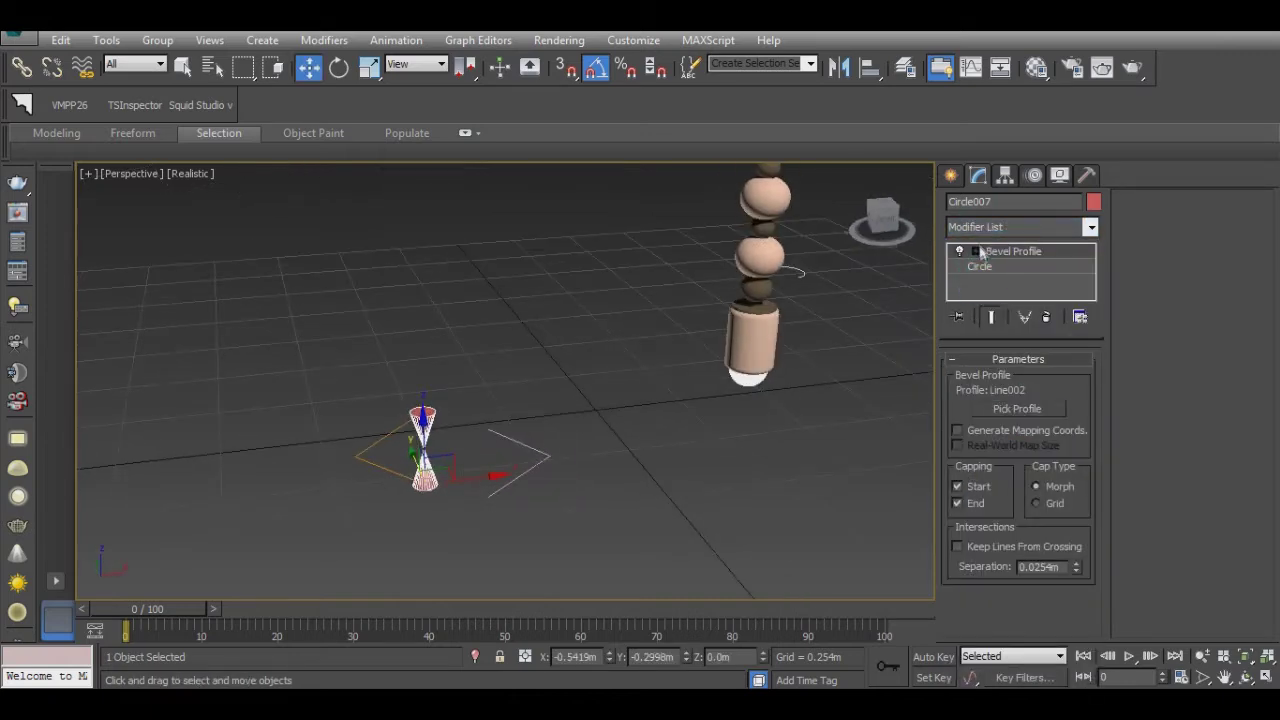
# Step: Move the Profile Gizmo and rotate it 90° to form a wide conical shade
pyautogui.click(1000, 266)
pyautogui.press('e')
pyautogui.keyDown('alt'); pyautogui.moveTo(470, 470); pyautogui.dragTo(430, 485, button='middle'); pyautogui.keyUp('alt')
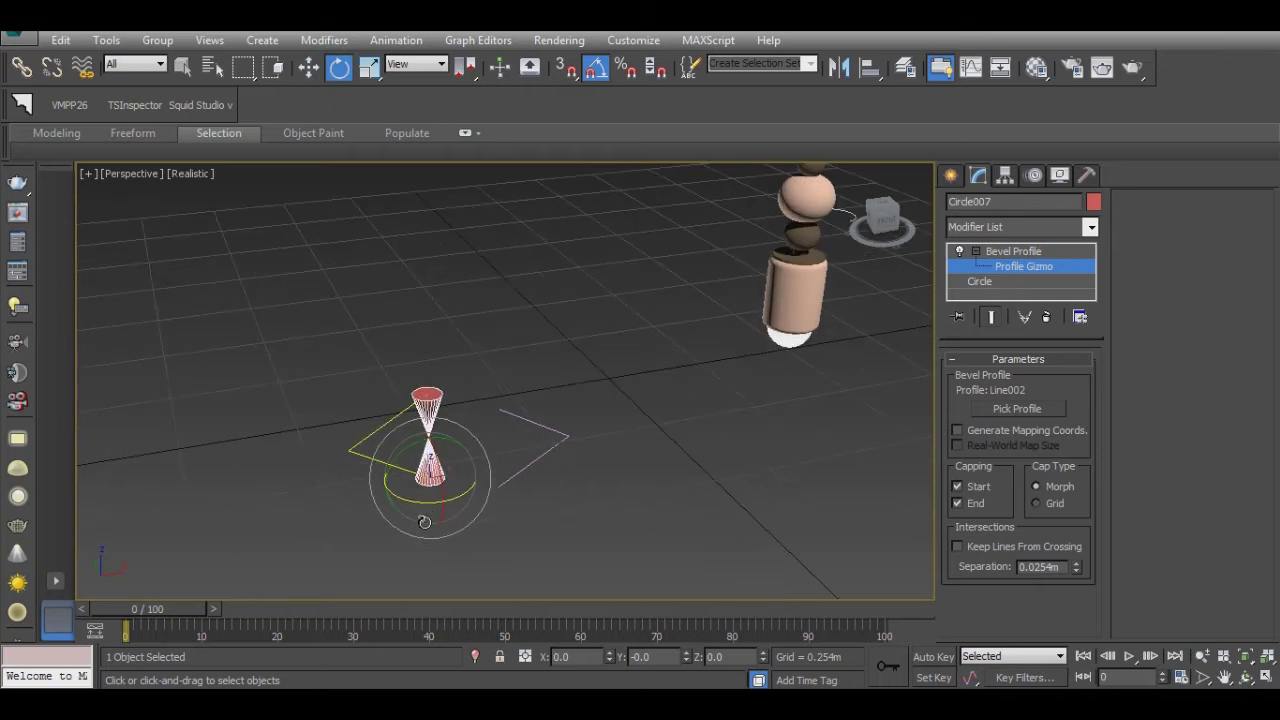
pyautogui.click(309, 69)
pyautogui.moveTo(430, 440); pyautogui.dragTo(459, 447)
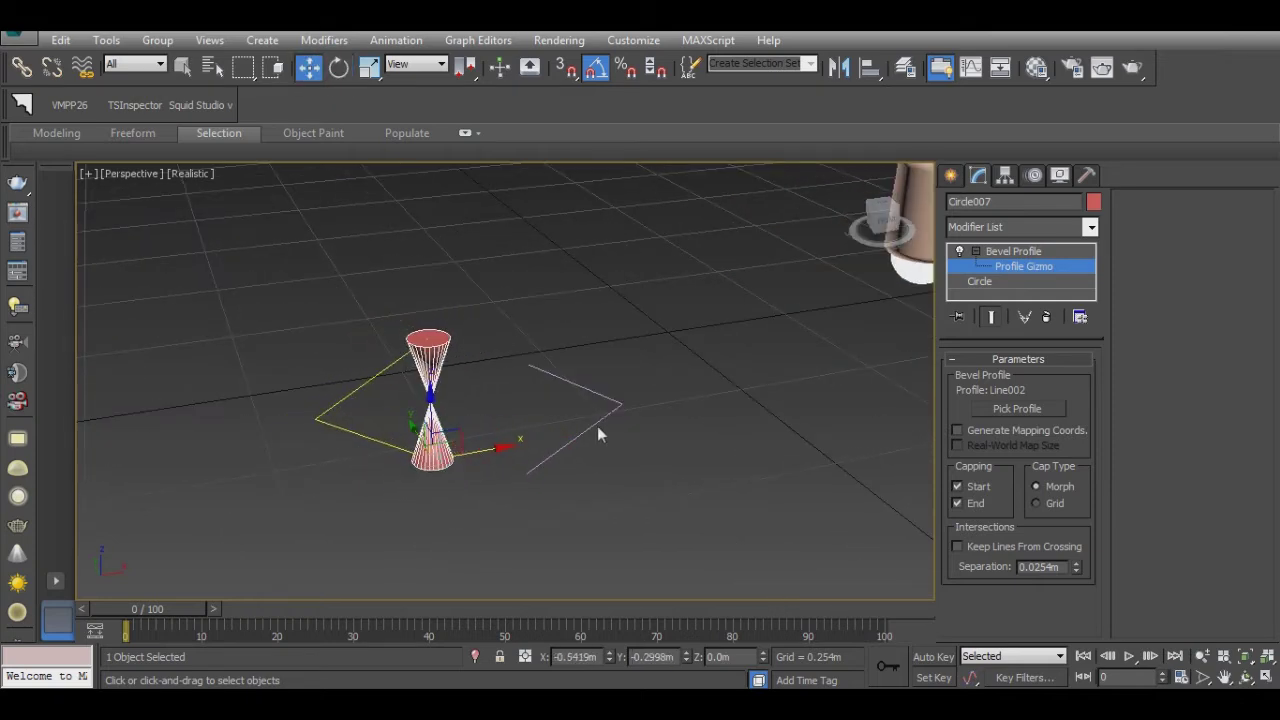
pyautogui.click(339, 67)
pyautogui.moveTo(455, 482)
pyautogui.mouseDown()
pyautogui.moveTo(466, 457)
pyautogui.moveTo(651, 443)
pyautogui.moveTo(657, 484)
pyautogui.mouseUp()
pyautogui.moveTo(657, 476)
pyautogui.keyDown('alt'); pyautogui.mouseDown(button='middle')
pyautogui.moveTo(649, 436)
pyautogui.moveTo(436, 432)
pyautogui.moveTo(443, 440)
pyautogui.mouseUp(button='middle'); pyautogui.keyUp('alt')
pyautogui.rightClick(447, 403)
pyautogui.moveTo(545, 577)
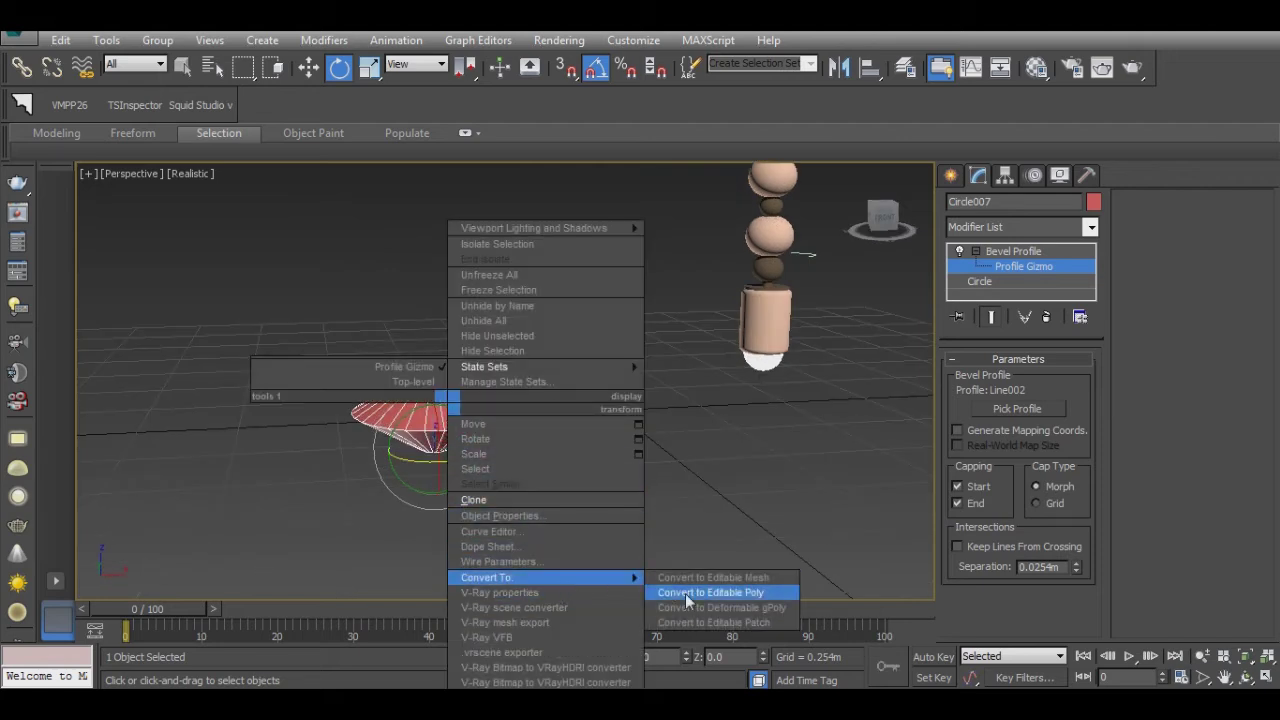
# Step: Convert the cone shade to an editable poly
pyautogui.click(687, 600)
pyautogui.click(308, 67)
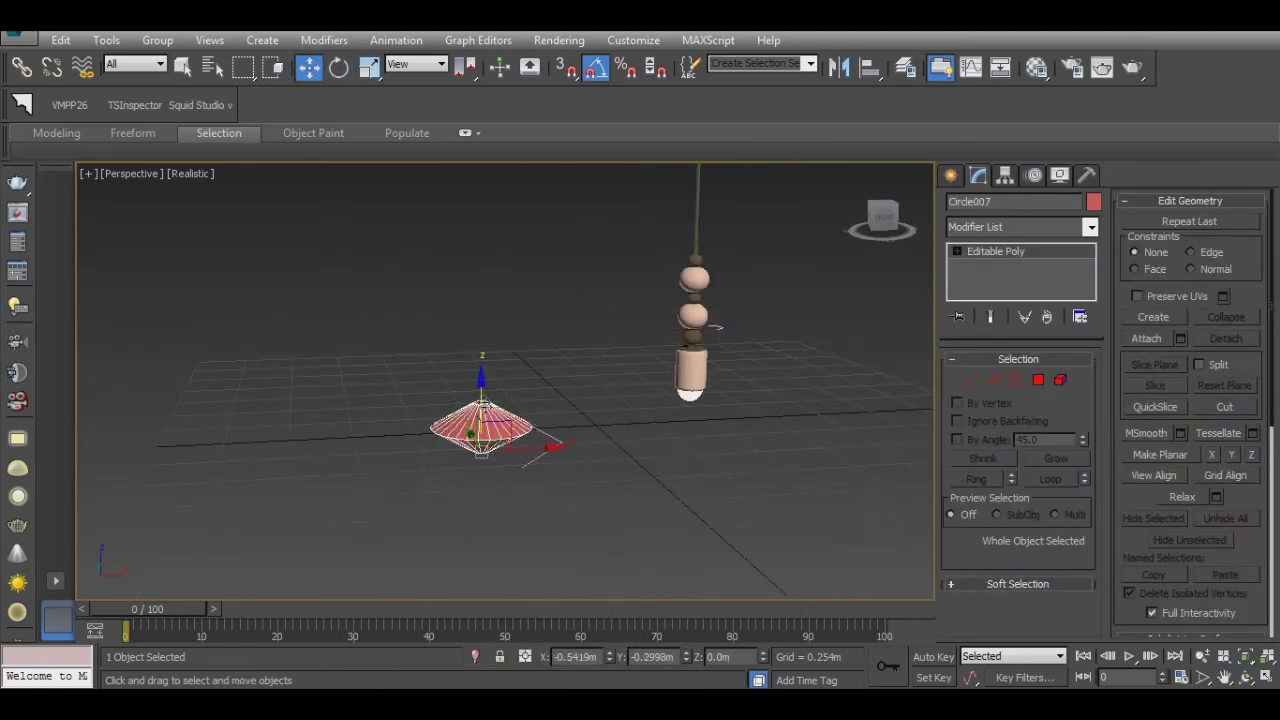
pyautogui.click(545, 440)
pyautogui.moveTo(600, 443)
pyautogui.keyDown('alt'); pyautogui.mouseDown(button='middle')
pyautogui.moveTo(586, 448)
pyautogui.moveTo(722, 380)
pyautogui.mouseUp(button='middle'); pyautogui.keyUp('alt')
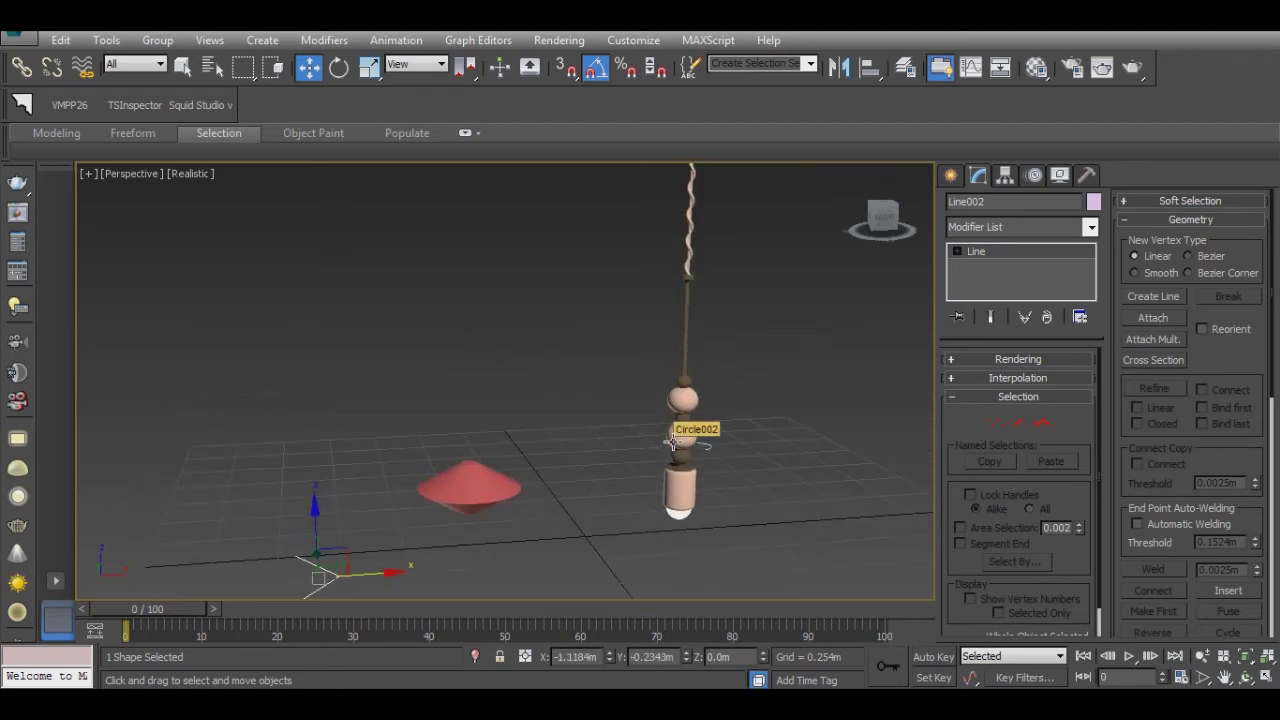
# Step: Clone the lower sphere and small bead from the cord over beside the shade
pyautogui.click(712, 442)
pyautogui.press('g')
pyautogui.keyDown('ctrl'); pyautogui.click(684, 400); pyautogui.keyUp('ctrl')
pyautogui.keyDown('alt'); pyautogui.moveTo(684, 400); pyautogui.dragTo(721, 466, button='middle'); pyautogui.keyUp('alt')
pyautogui.keyDown('ctrl'); pyautogui.click(680, 362); pyautogui.keyUp('ctrl')
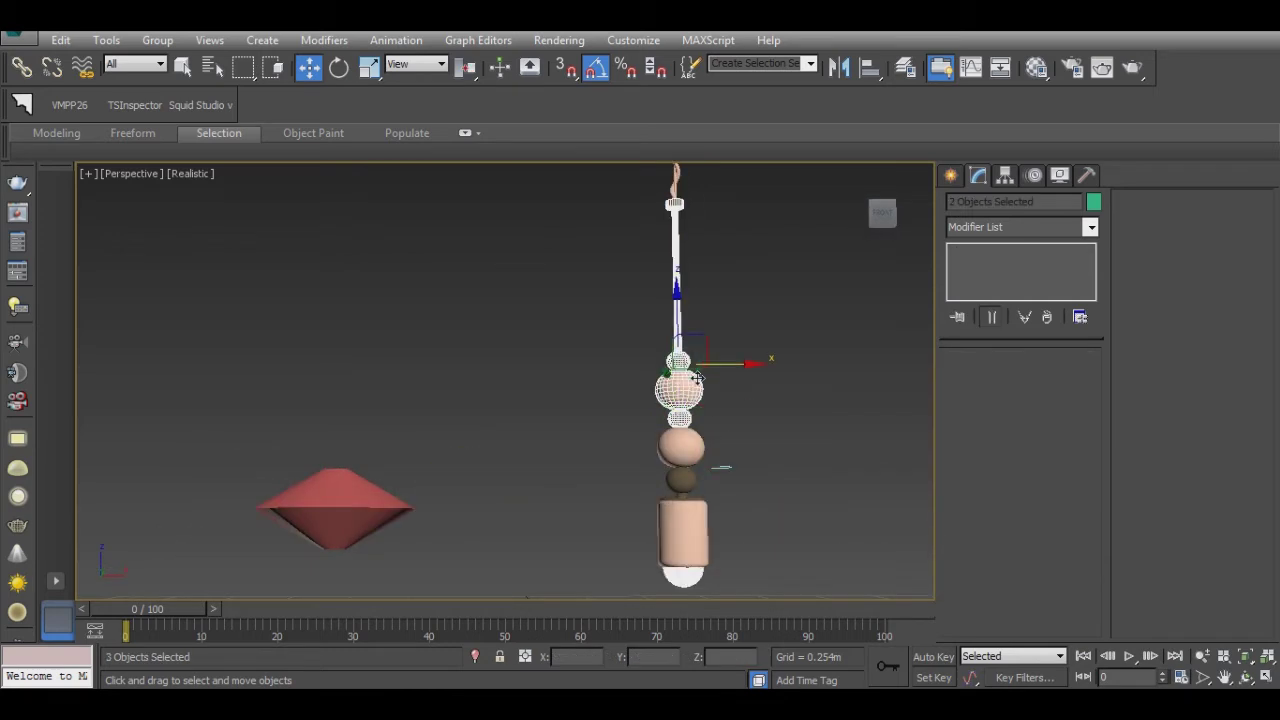
pyautogui.click(737, 420)
pyautogui.click(684, 447)
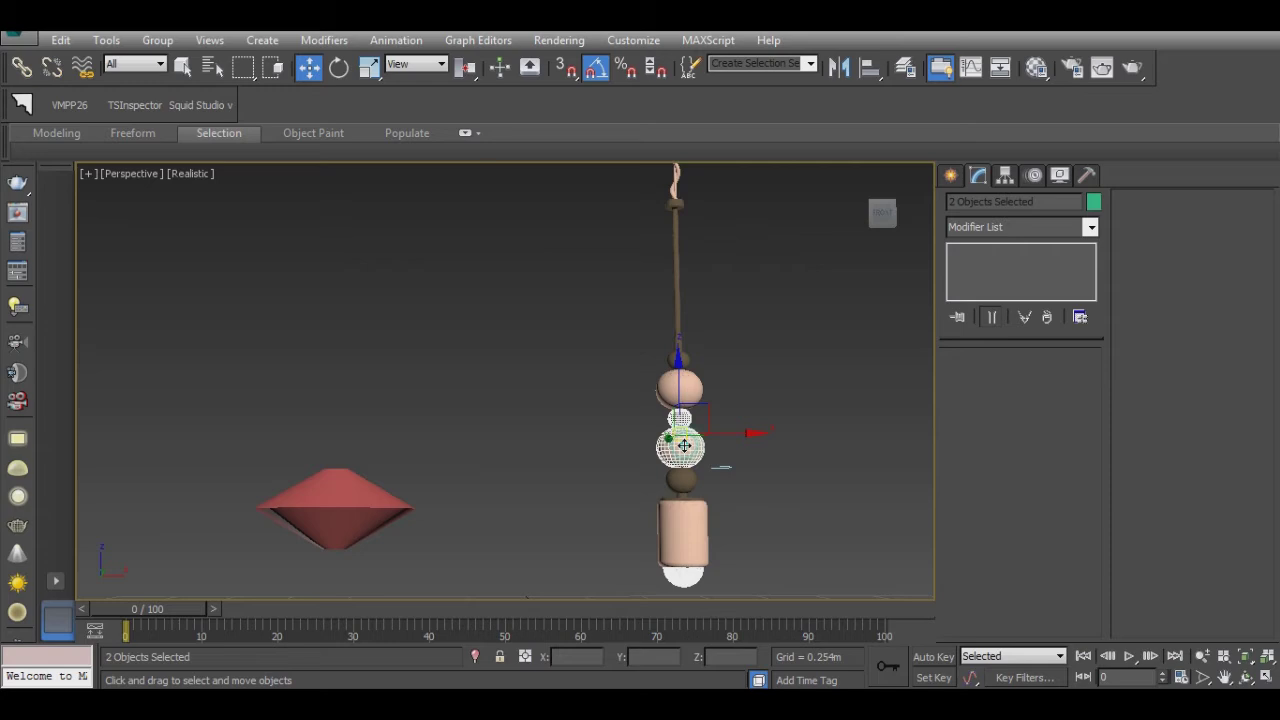
pyautogui.keyDown('alt'); pyautogui.moveTo(705, 410); pyautogui.dragTo(665, 435, button='middle'); pyautogui.keyUp('alt')
pyautogui.keyDown('shift'); pyautogui.moveTo(665, 435); pyautogui.dragTo(450, 512); pyautogui.keyUp('shift')
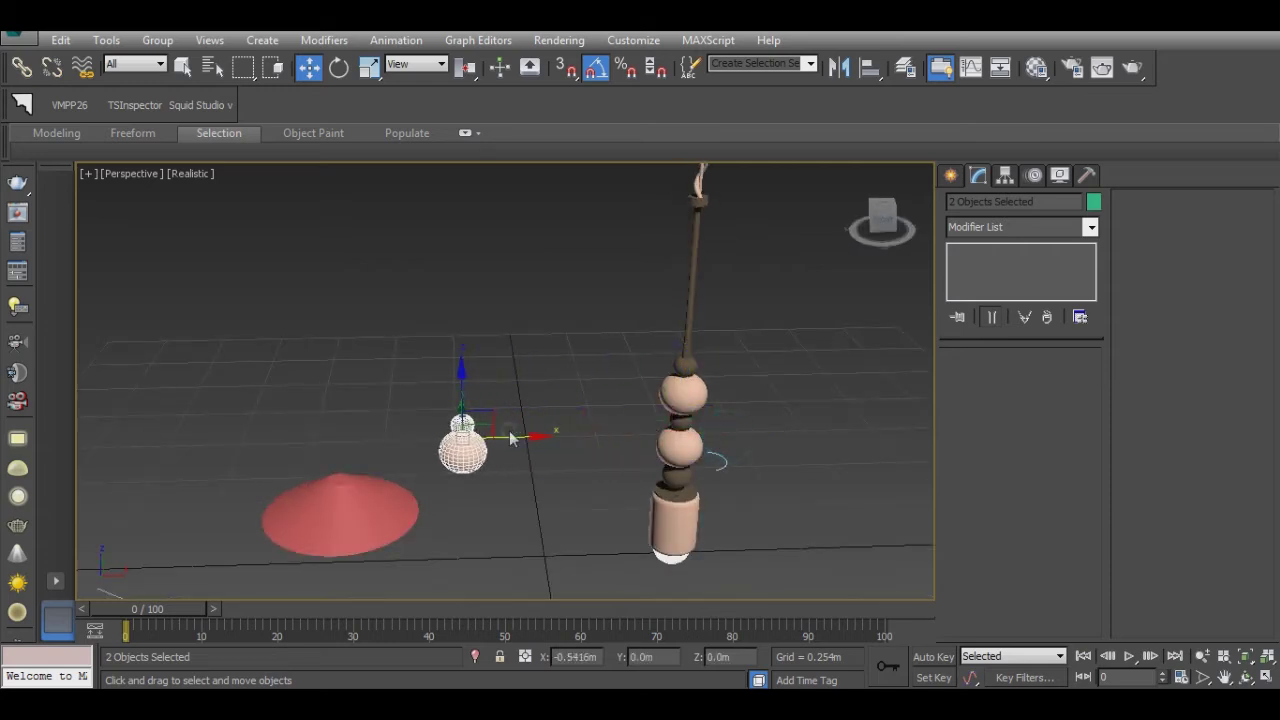
pyautogui.click(395, 452)
pyautogui.click(458, 385)
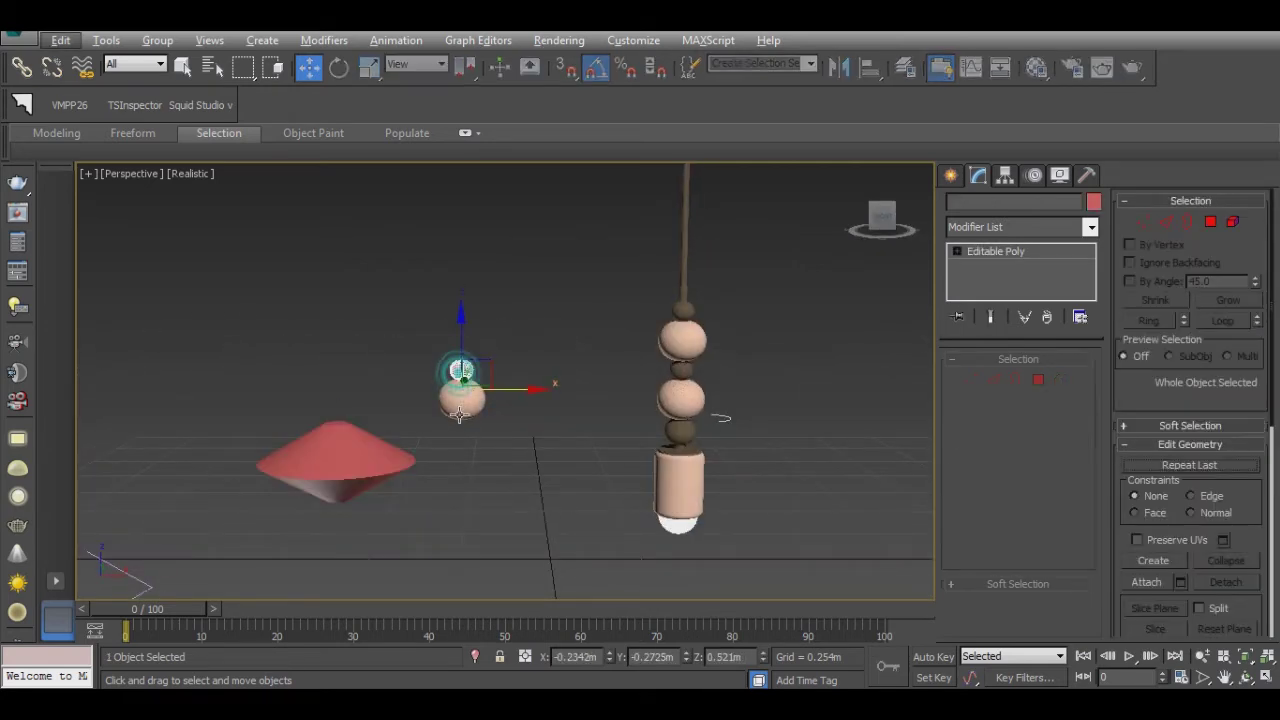
# Step: Copy the bead sphere and align it on Z only, just below the ball
pyautogui.scroll(3, 462, 385)
pyautogui.rightClick(466, 382)
pyautogui.click(492, 477)
pyautogui.click(583, 422)
pyautogui.hotkey('alt', 'a')
pyautogui.click(430, 392)
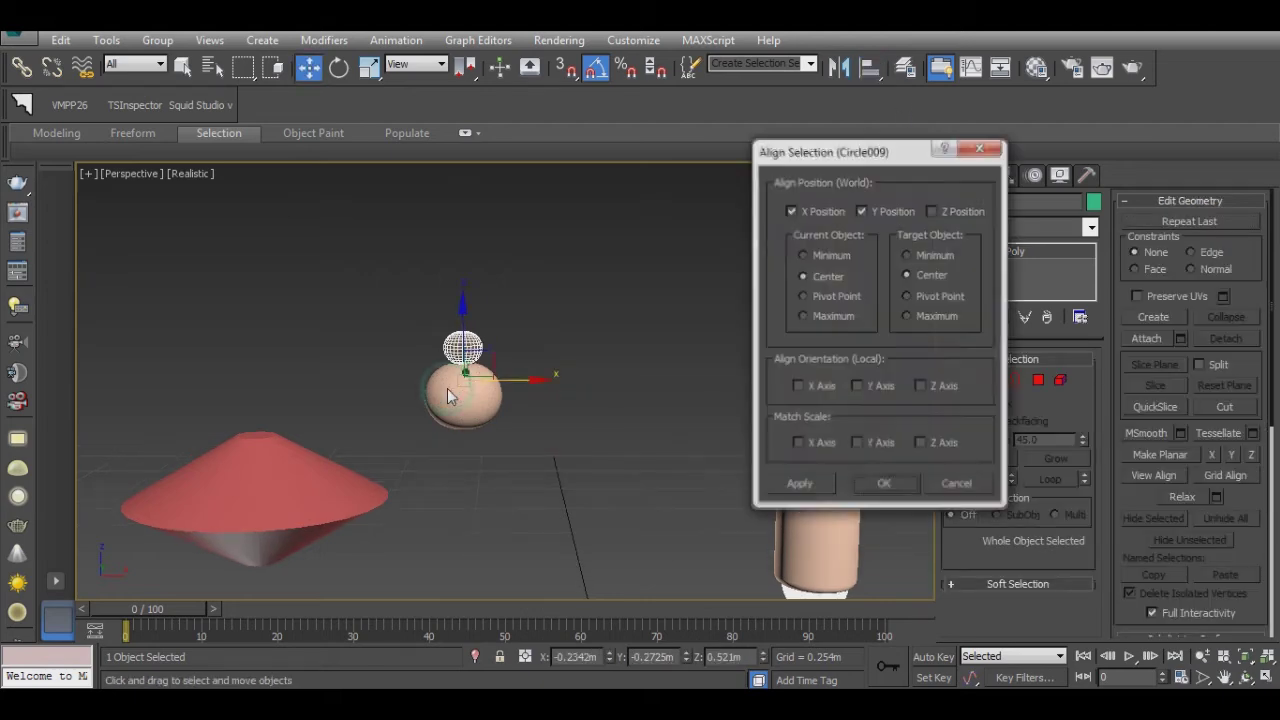
pyautogui.click(832, 257)
pyautogui.click(906, 316)
pyautogui.click(862, 211)
pyautogui.click(791, 211)
pyautogui.click(932, 211)
pyautogui.click(906, 255)
pyautogui.click(802, 316)
pyautogui.click(884, 484)
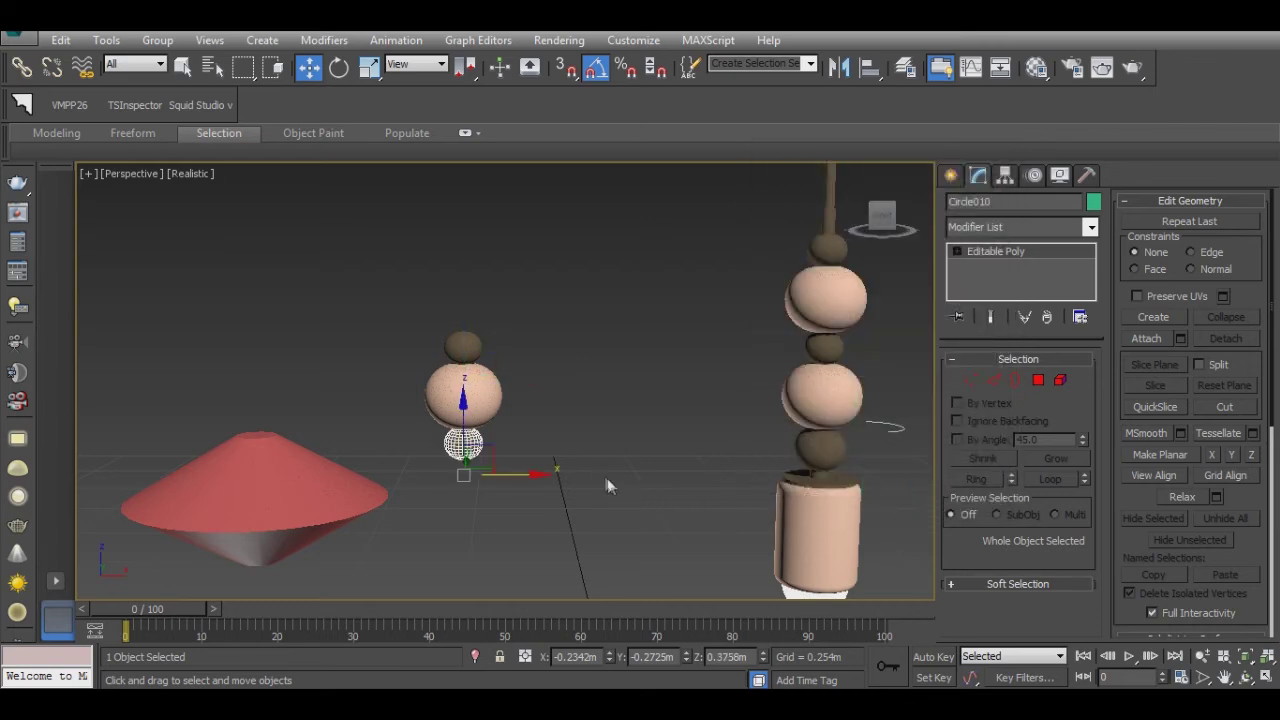
# Step: Centre the red cone under the ball on X and Y, then raise it toward the ball
pyautogui.click(255, 490)
pyautogui.click(869, 67)
pyautogui.click(486, 454)
pyautogui.click(884, 484)
pyautogui.click(869, 67)
pyautogui.click(478, 455)
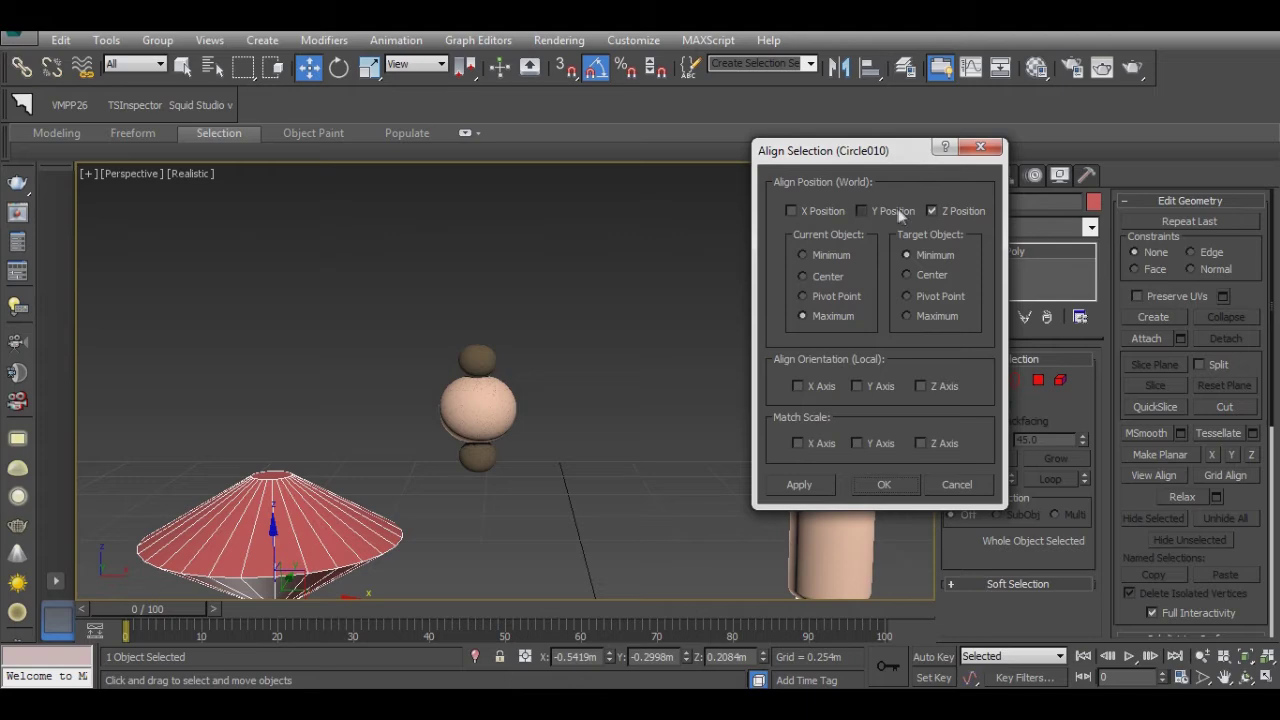
pyautogui.click(791, 211)
pyautogui.click(862, 211)
pyautogui.click(802, 276)
pyautogui.click(906, 275)
pyautogui.click(884, 484)
pyautogui.moveTo(476, 475); pyautogui.dragTo(476, 390, button='middle')
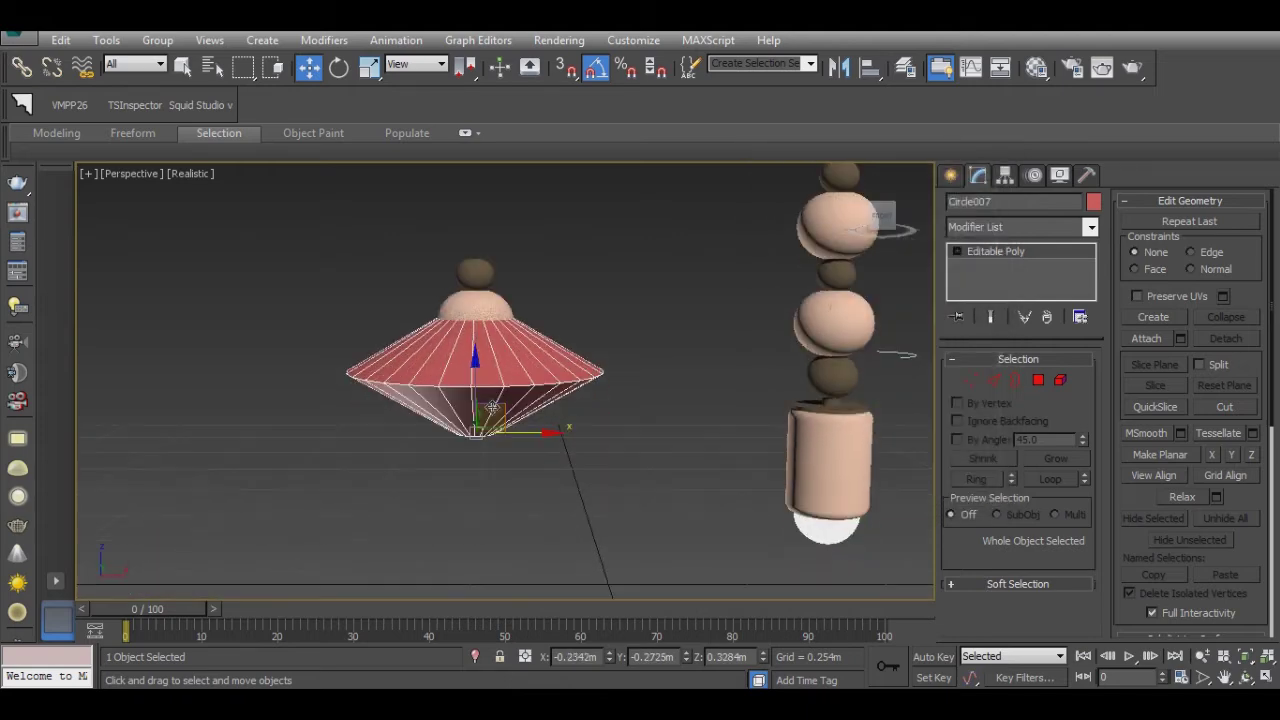
pyautogui.moveTo(479, 513); pyautogui.dragTo(460, 466)
# Step: Scale the cone down as a mesh element, then return to object level
pyautogui.click(369, 67)
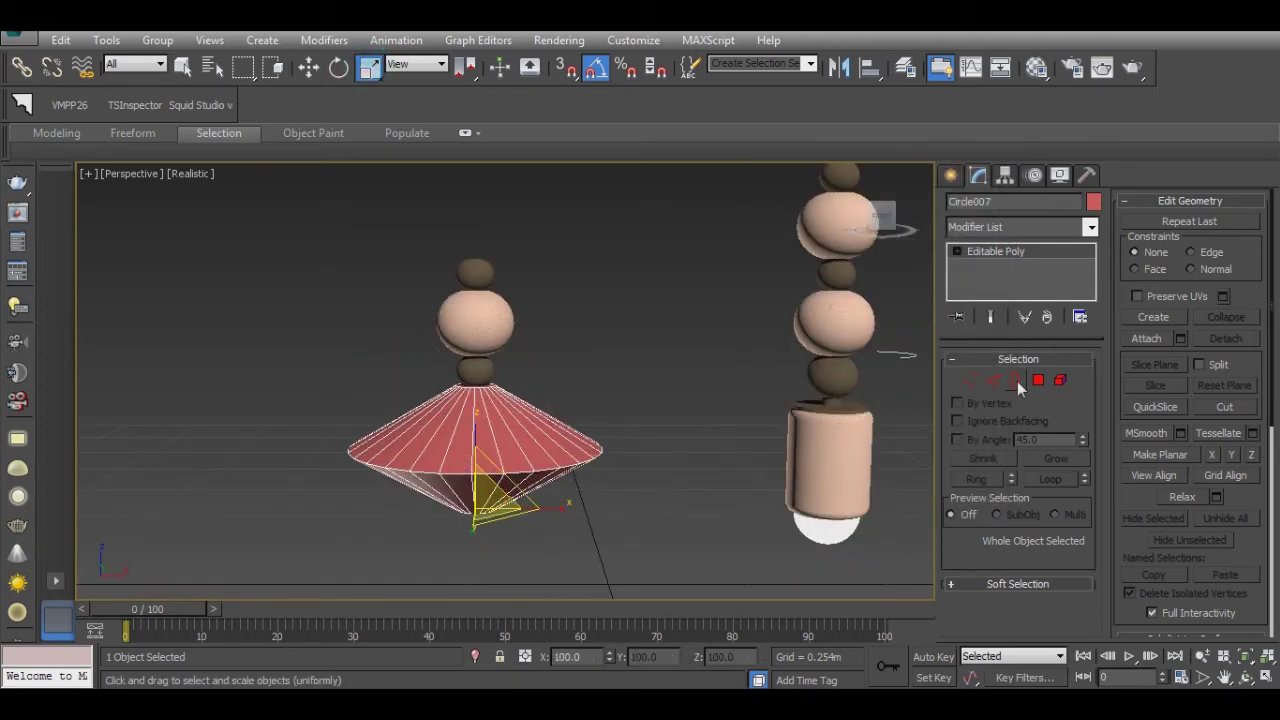
pyautogui.click(1060, 380)
pyautogui.click(523, 485)
pyautogui.moveTo(518, 449); pyautogui.dragTo(461, 540)
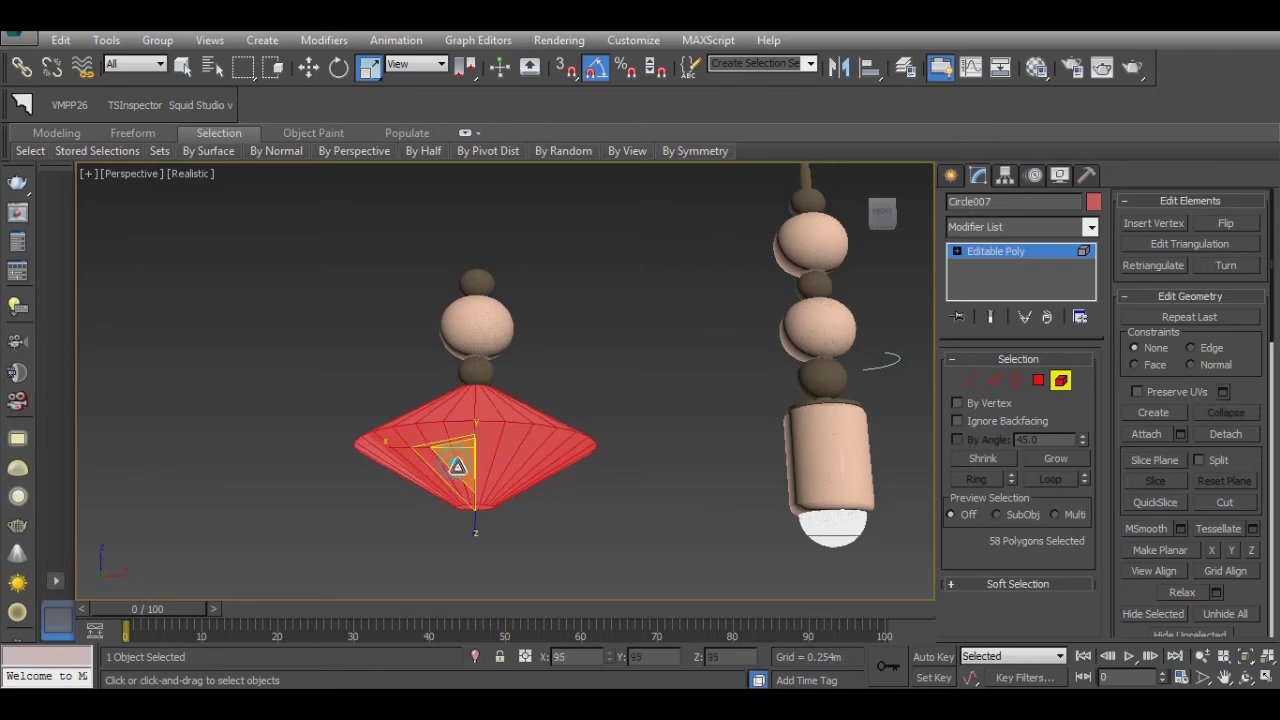
pyautogui.press('w')
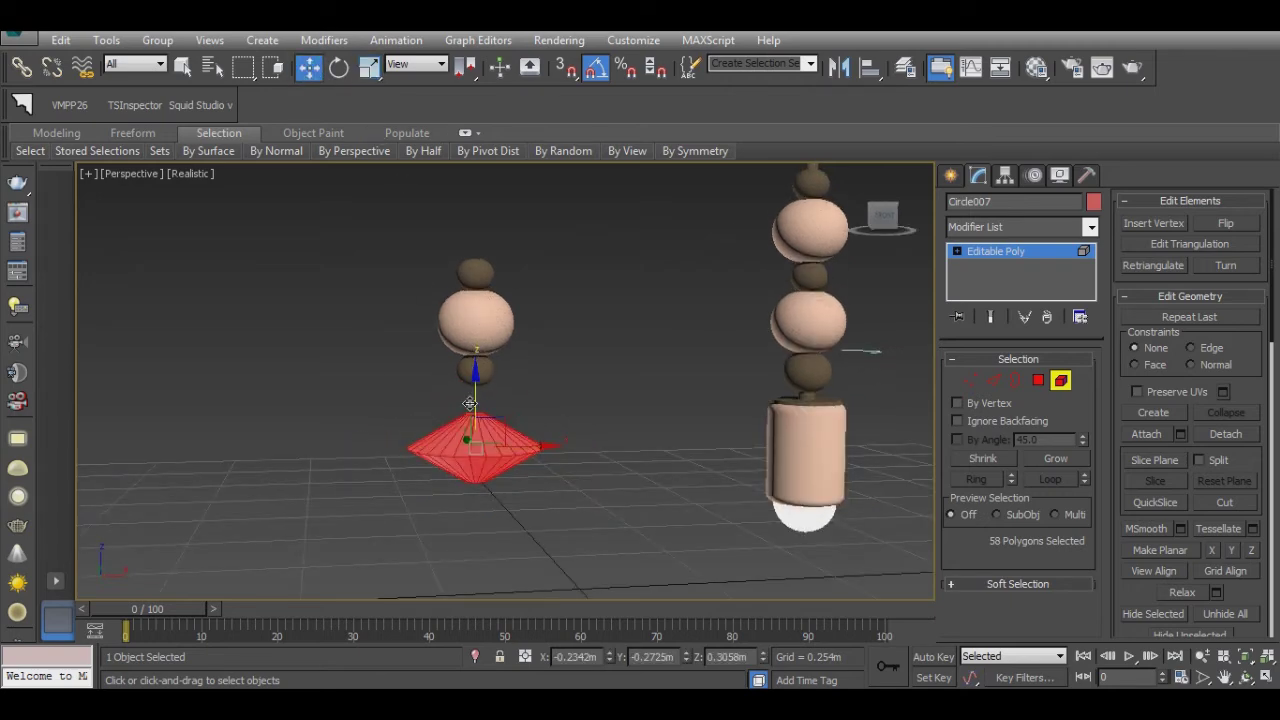
pyautogui.rightClick(590, 325)
pyautogui.click(557, 303)
# Step: Align the cone's top edge to the bottom of the bead
pyautogui.hotkey('alt', 'a')
pyautogui.click(472, 330)
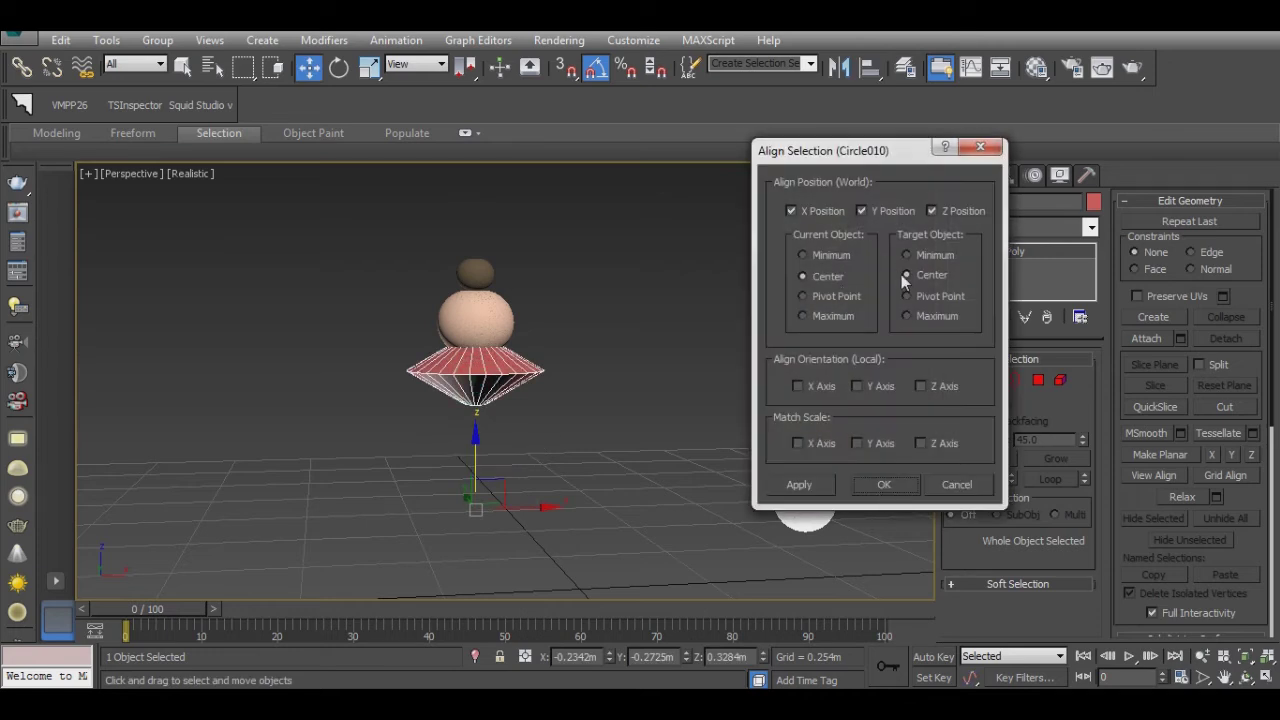
pyautogui.click(932, 211)
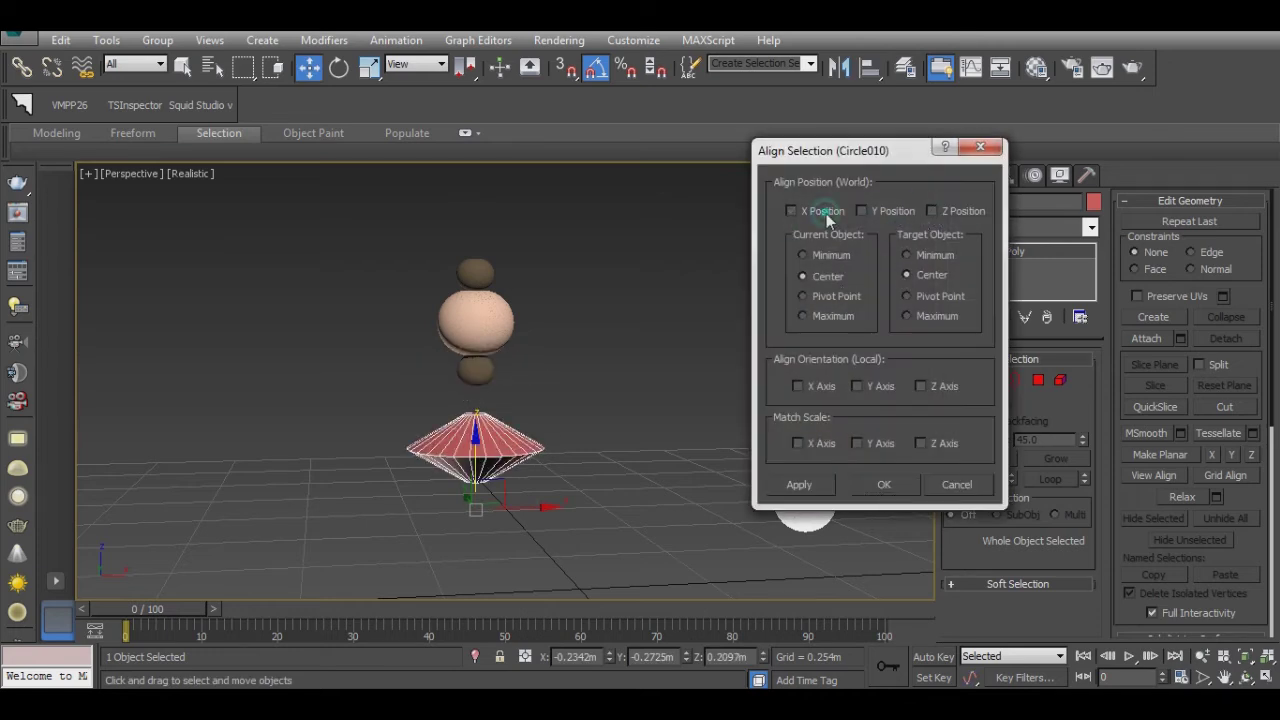
pyautogui.click(937, 211)
pyautogui.click(908, 256)
pyautogui.click(846, 318)
pyautogui.click(884, 484)
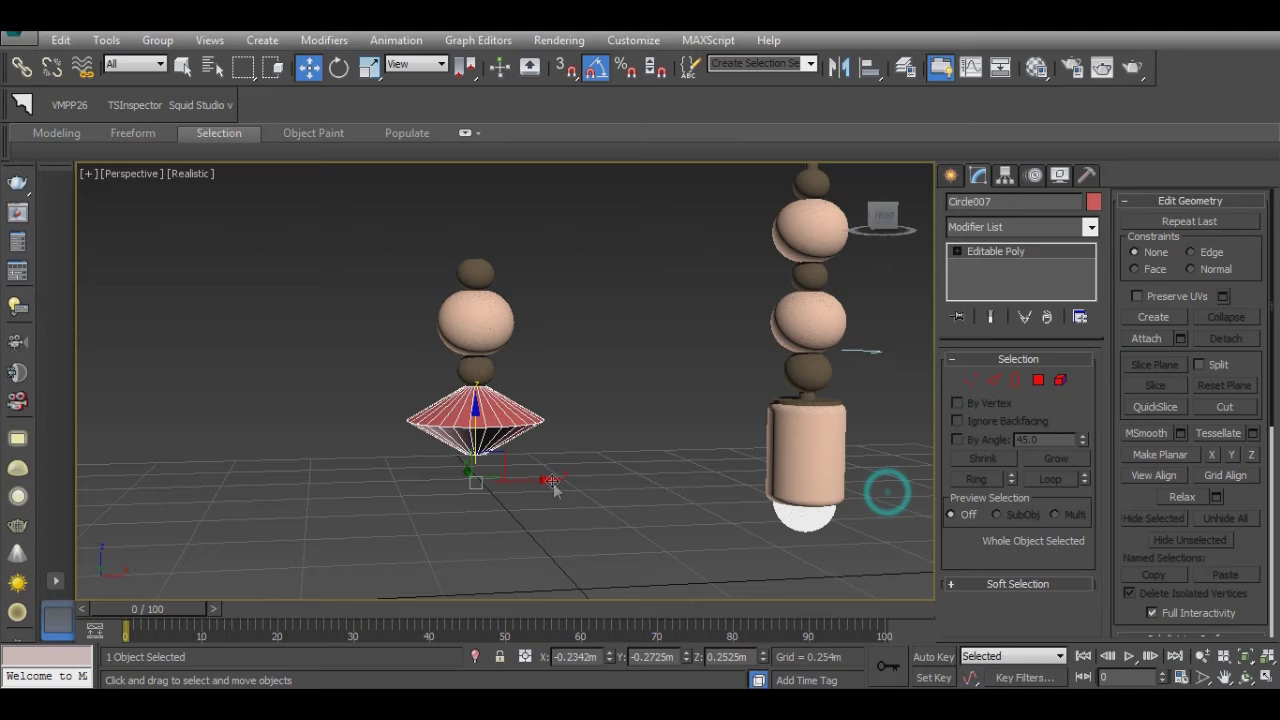
# Step: Reframe the view around the stack and realign the shrunken cone beneath it
pyautogui.scroll(5, 555, 488)
pyautogui.scroll(-2, 520, 420)
pyautogui.moveTo(520, 420)
pyautogui.keyDown('alt'); pyautogui.mouseDown(button='middle')
pyautogui.moveTo(510, 470)
pyautogui.moveTo(505, 398)
pyautogui.mouseUp(button='middle'); pyautogui.keyUp('alt')
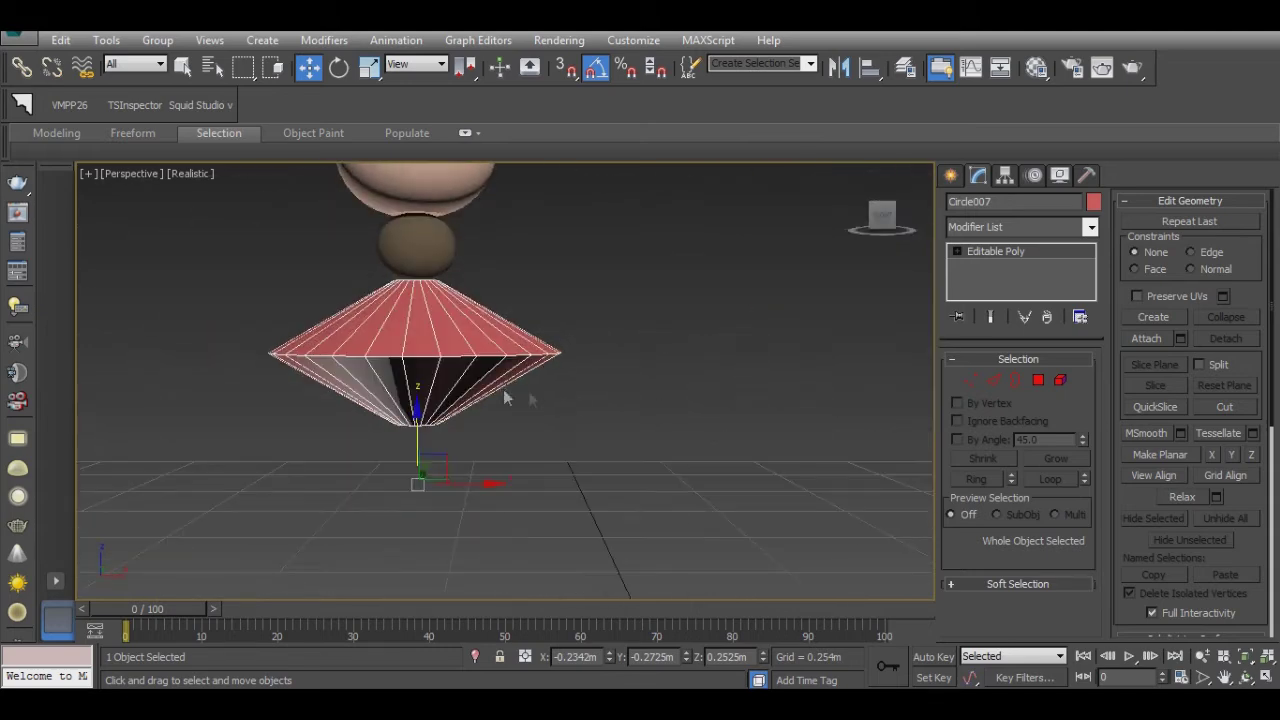
pyautogui.scroll(-3, 582, 398)
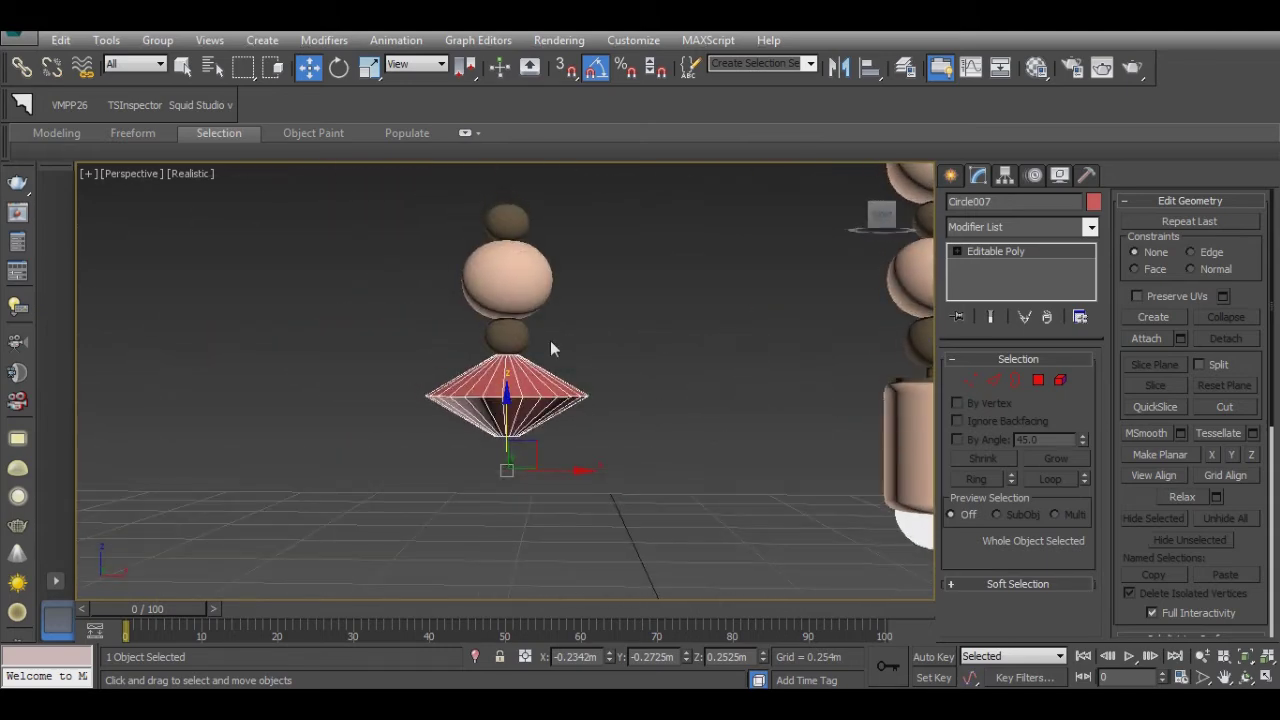
pyautogui.moveTo(550, 340); pyautogui.dragTo(561, 372, button='middle')
pyautogui.click(369, 68)
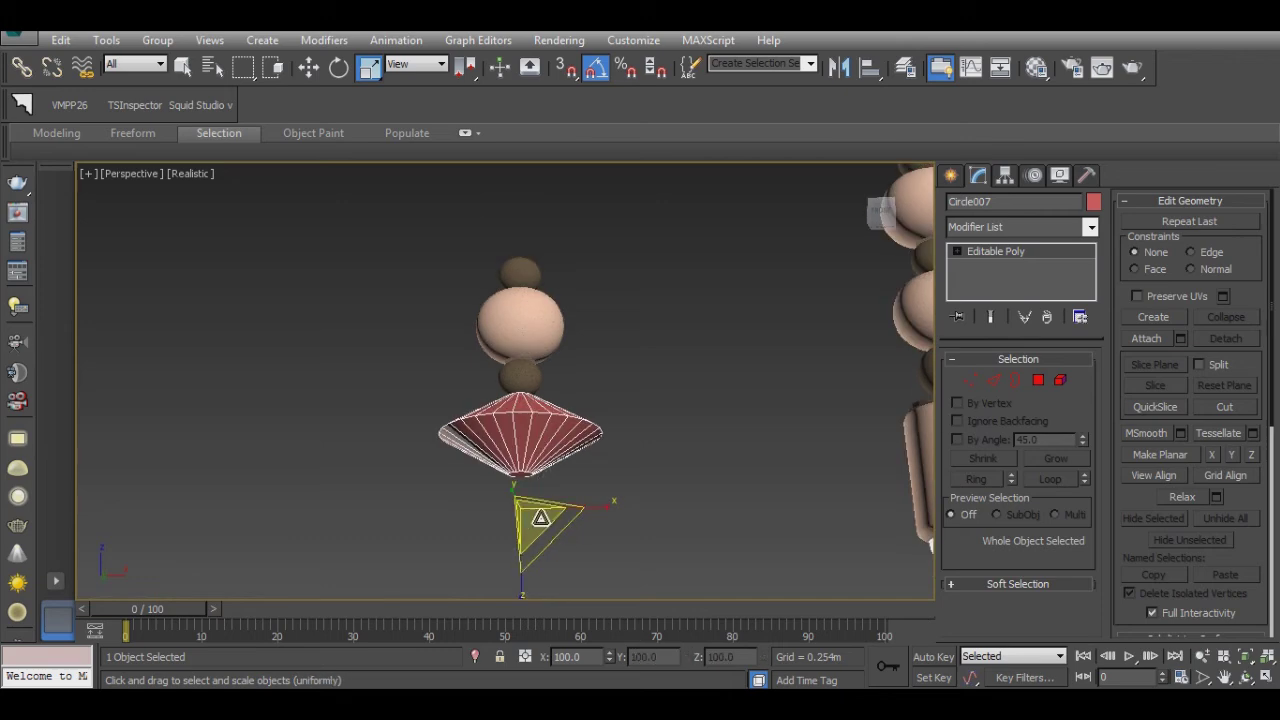
pyautogui.click(869, 67)
pyautogui.click(523, 371)
pyautogui.press('w')
pyautogui.click(880, 470)
# Step: Clone the cone and seat the copy's bottom on top of the top bead
pyautogui.rightClick(520, 404)
pyautogui.click(557, 501)
pyautogui.click(586, 423)
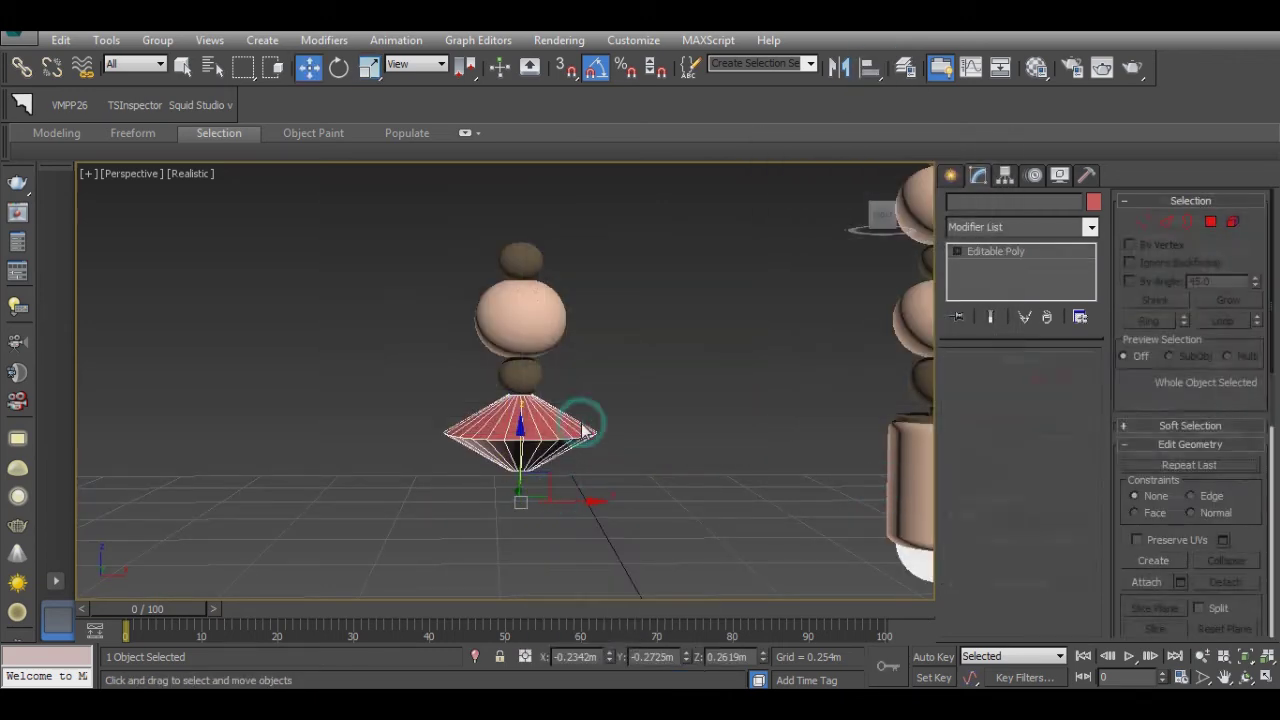
pyautogui.click(869, 67)
pyautogui.click(541, 263)
pyautogui.click(859, 275)
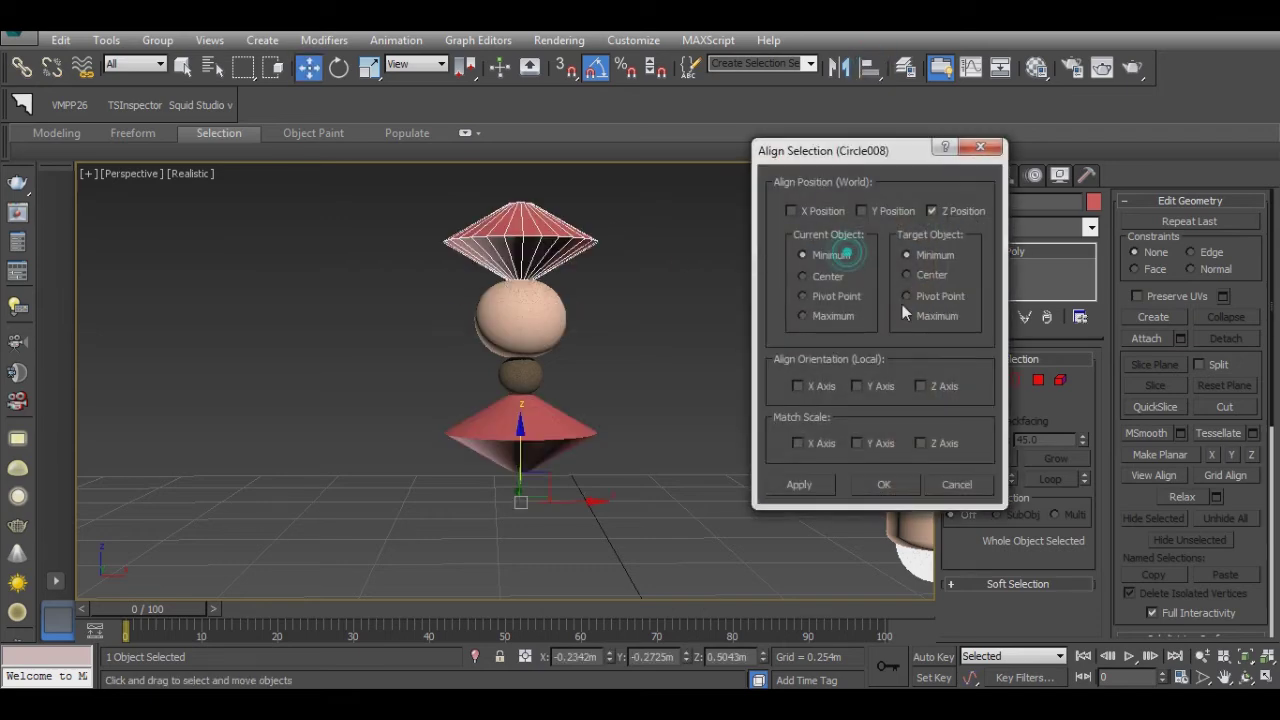
pyautogui.click(900, 318)
pyautogui.click(883, 480)
pyautogui.moveTo(572, 305); pyautogui.dragTo(598, 435, button='middle')
# Step: Shrink the top cone copy to 73% as an element and realign it on the bead
pyautogui.press('r')
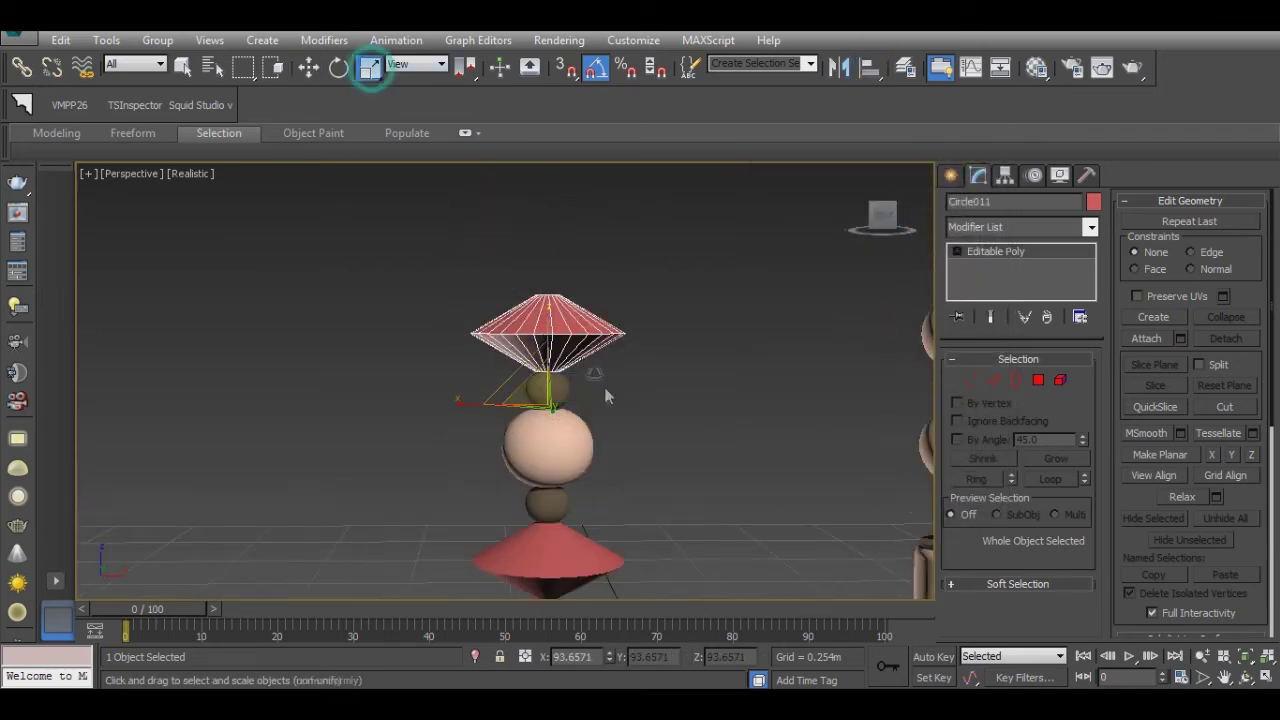
pyautogui.click(1060, 379)
pyautogui.moveTo(548, 318); pyautogui.dragTo(535, 349)
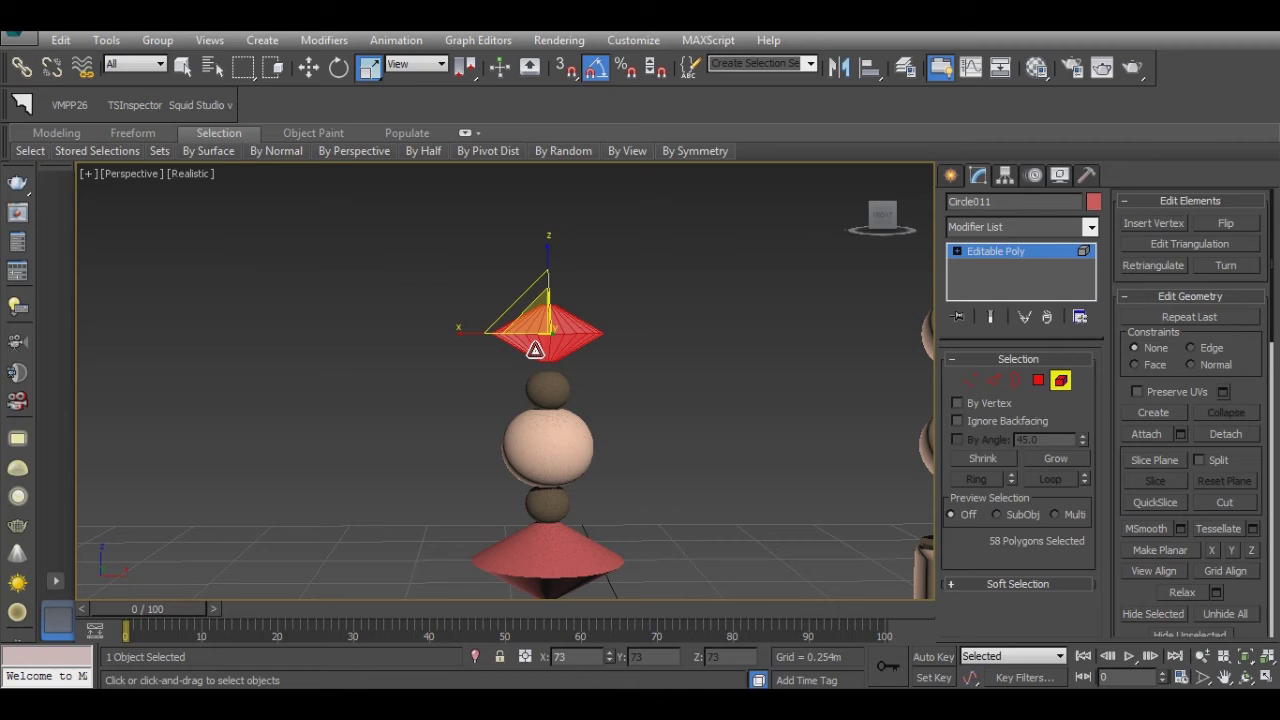
pyautogui.rightClick(535, 349)
pyautogui.click(540, 323)
pyautogui.press('w')
pyautogui.click(869, 67)
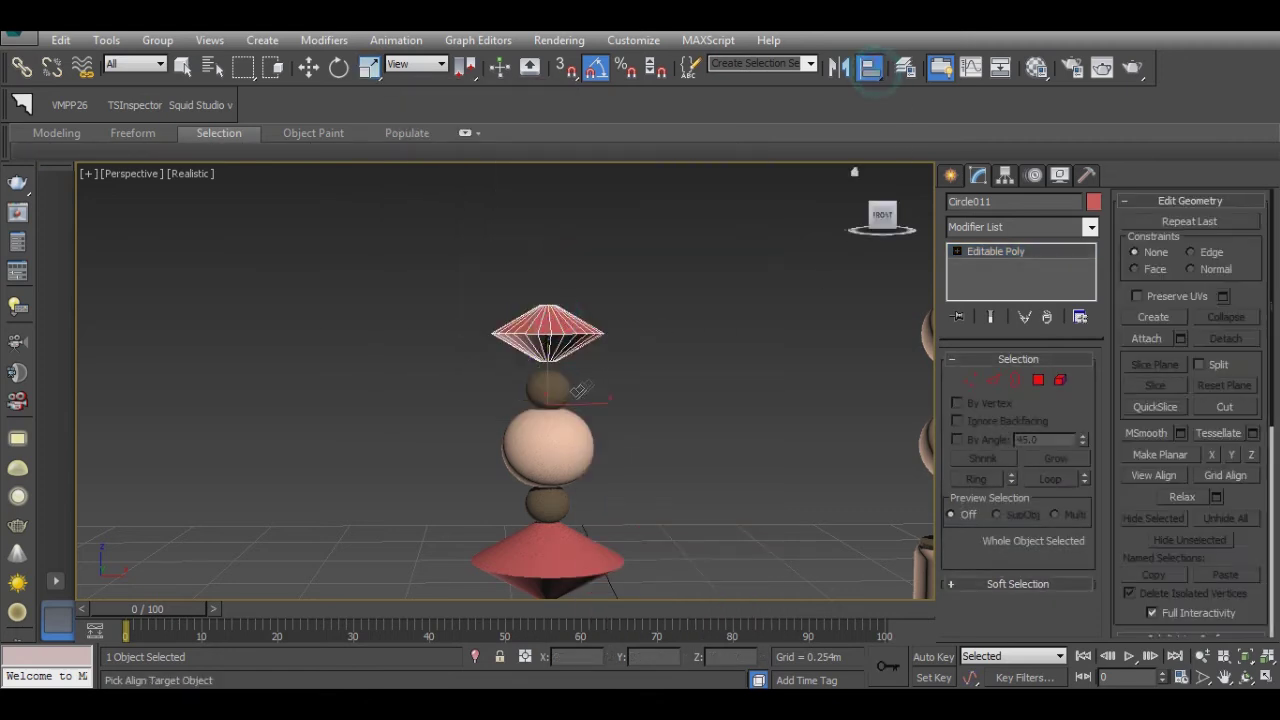
pyautogui.click(548, 390)
pyautogui.click(884, 484)
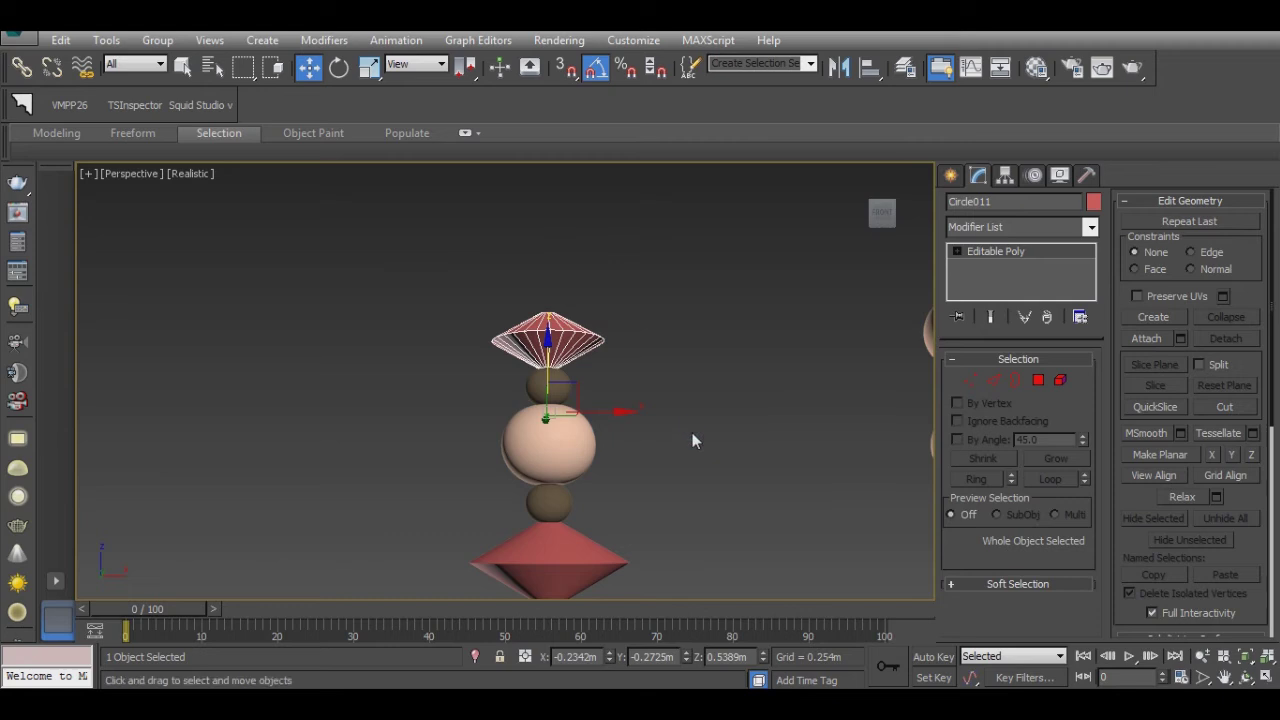
pyautogui.moveTo(692, 440)
pyautogui.keyDown('alt'); pyautogui.mouseDown(button='middle')
pyautogui.moveTo(677, 389)
pyautogui.moveTo(701, 422)
pyautogui.moveTo(701, 453)
pyautogui.mouseUp(button='middle'); pyautogui.keyUp('alt')
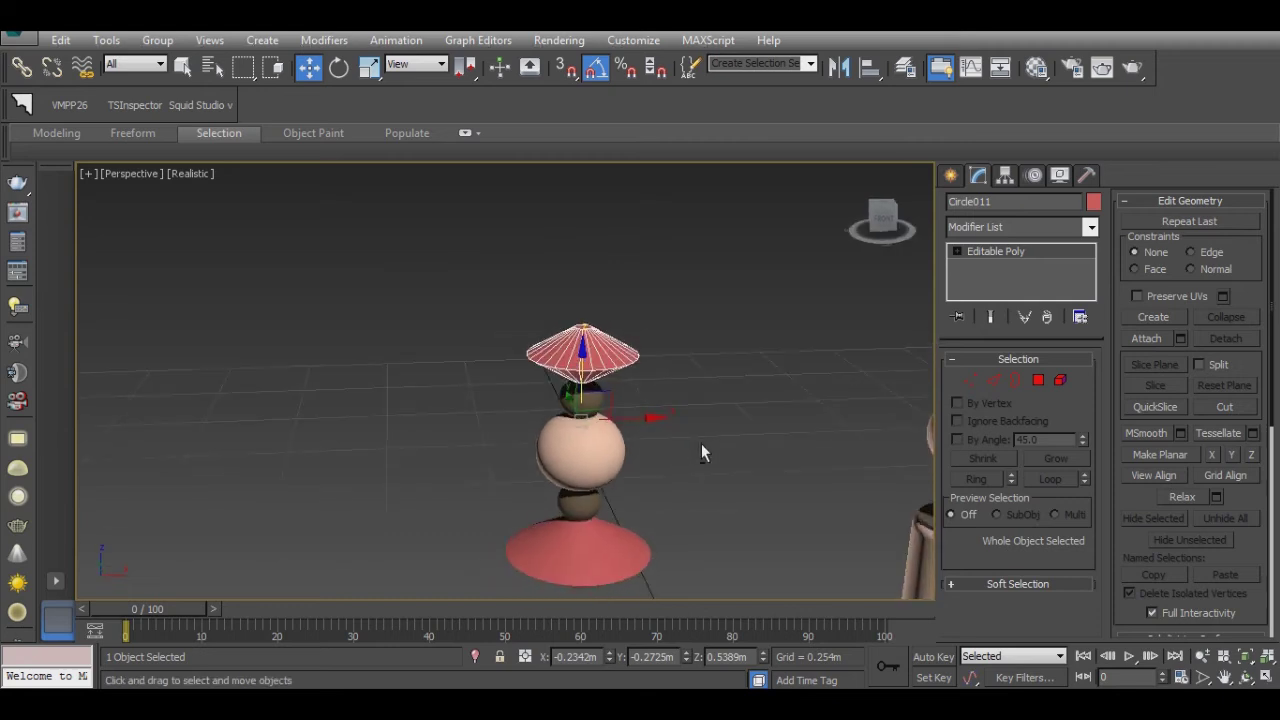
pyautogui.click(952, 176)
# Step: Draw a small cylinder on top of the cone cap and give it some height
pyautogui.click(984, 334)
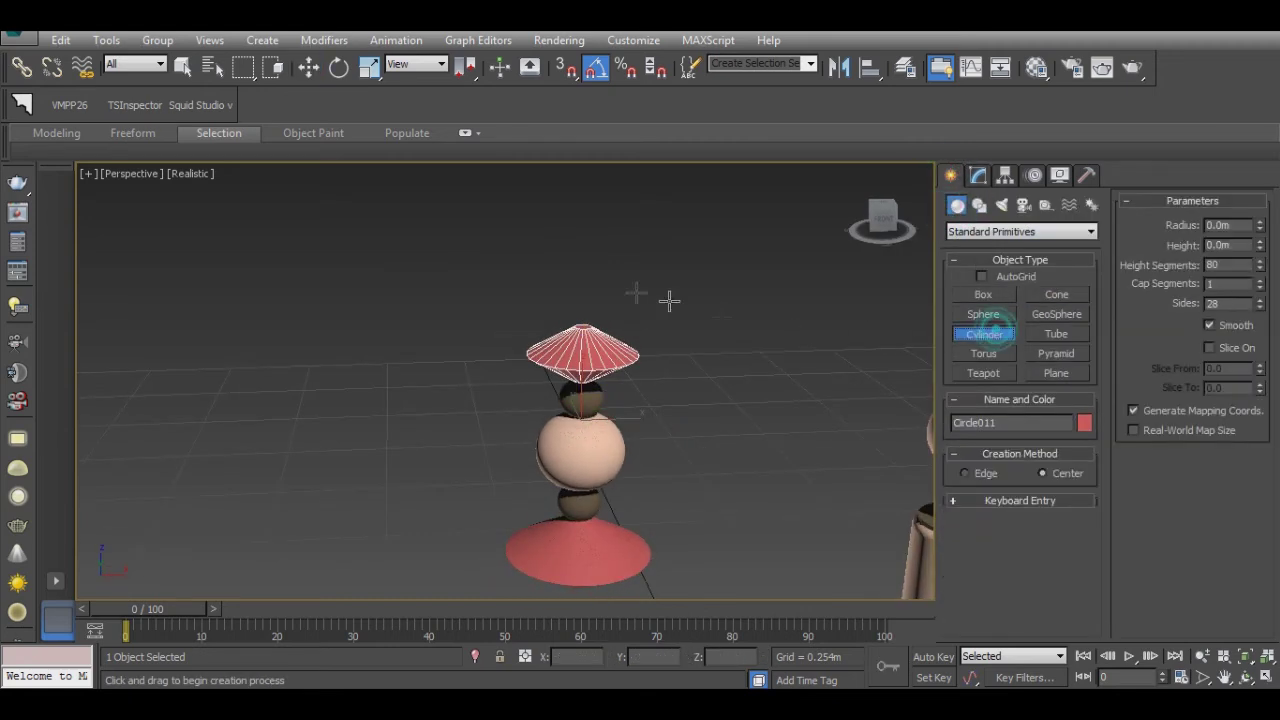
pyautogui.scroll(5, 583, 340)
pyautogui.scroll(-3, 583, 340)
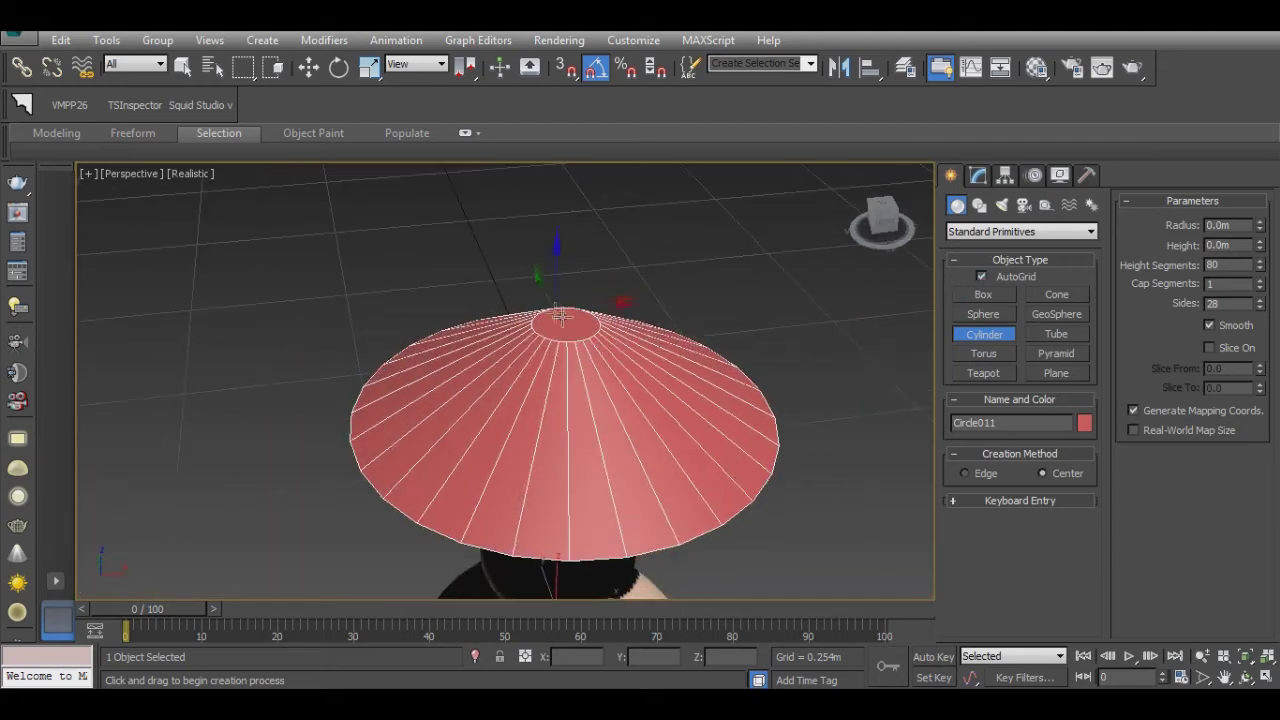
pyautogui.moveTo(560, 316); pyautogui.dragTo(566, 322)
pyautogui.rightClick(565, 318)
pyautogui.rightClick(563, 314)
pyautogui.click(590, 329)
pyautogui.click(980, 177)
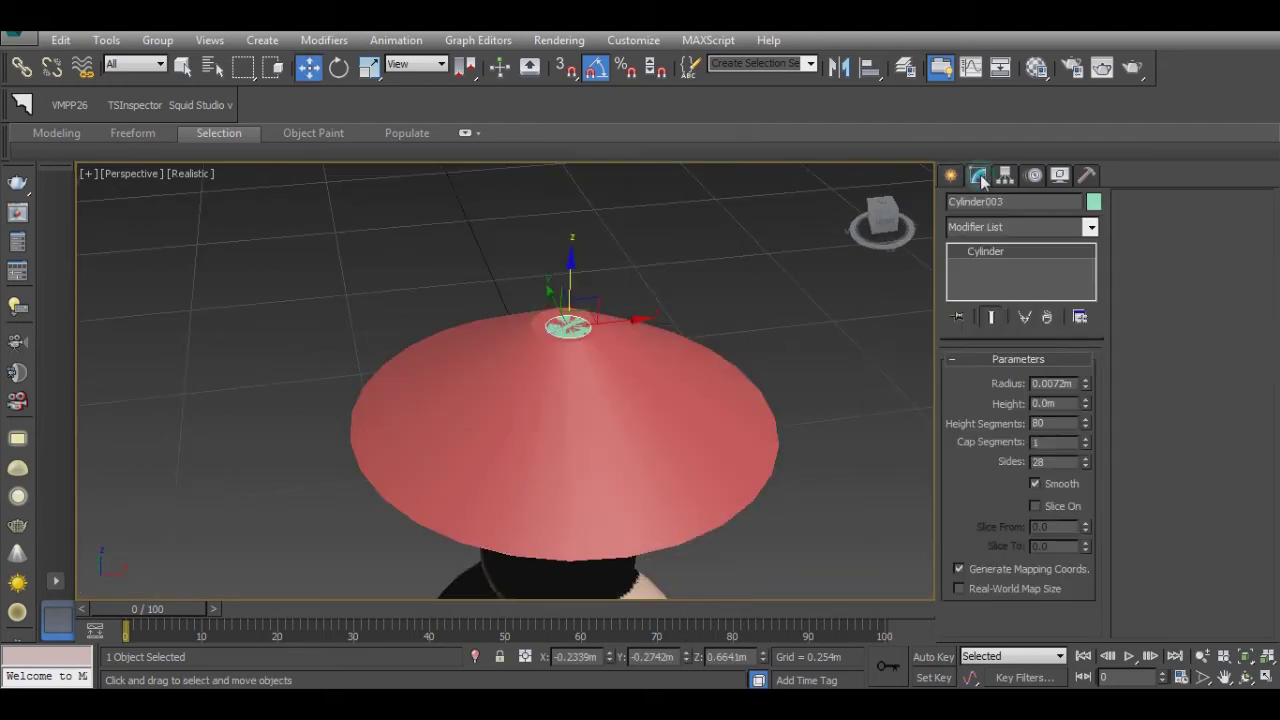
pyautogui.moveTo(1084, 403); pyautogui.dragTo(1085, 343)
pyautogui.moveTo(860, 441)
pyautogui.keyDown('alt'); pyautogui.mouseDown(button='middle')
pyautogui.moveTo(766, 416)
pyautogui.moveTo(765, 400)
pyautogui.mouseUp(button='middle'); pyautogui.keyUp('alt')
pyautogui.rightClick(1086, 423)
# Step: Align the cylinder centred on X/Y and seated on top of the cone cap
pyautogui.click(867, 74)
pyautogui.click(733, 475)
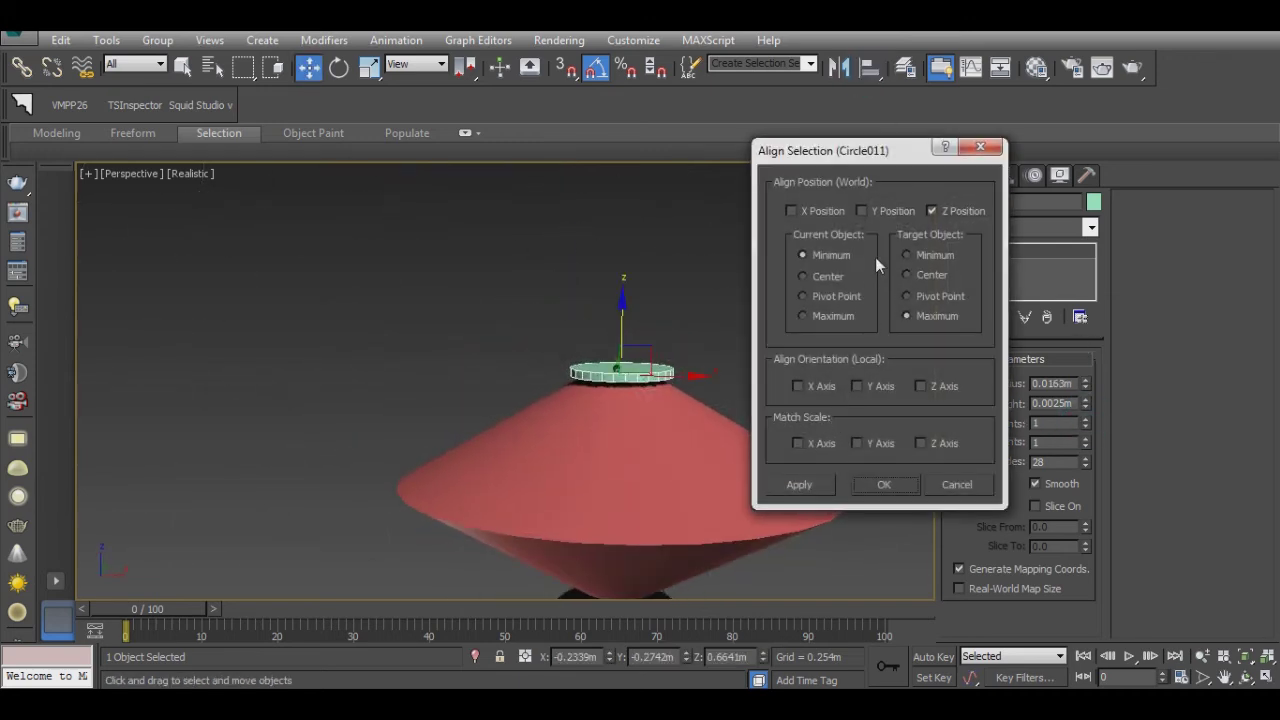
pyautogui.click(862, 211)
pyautogui.click(791, 211)
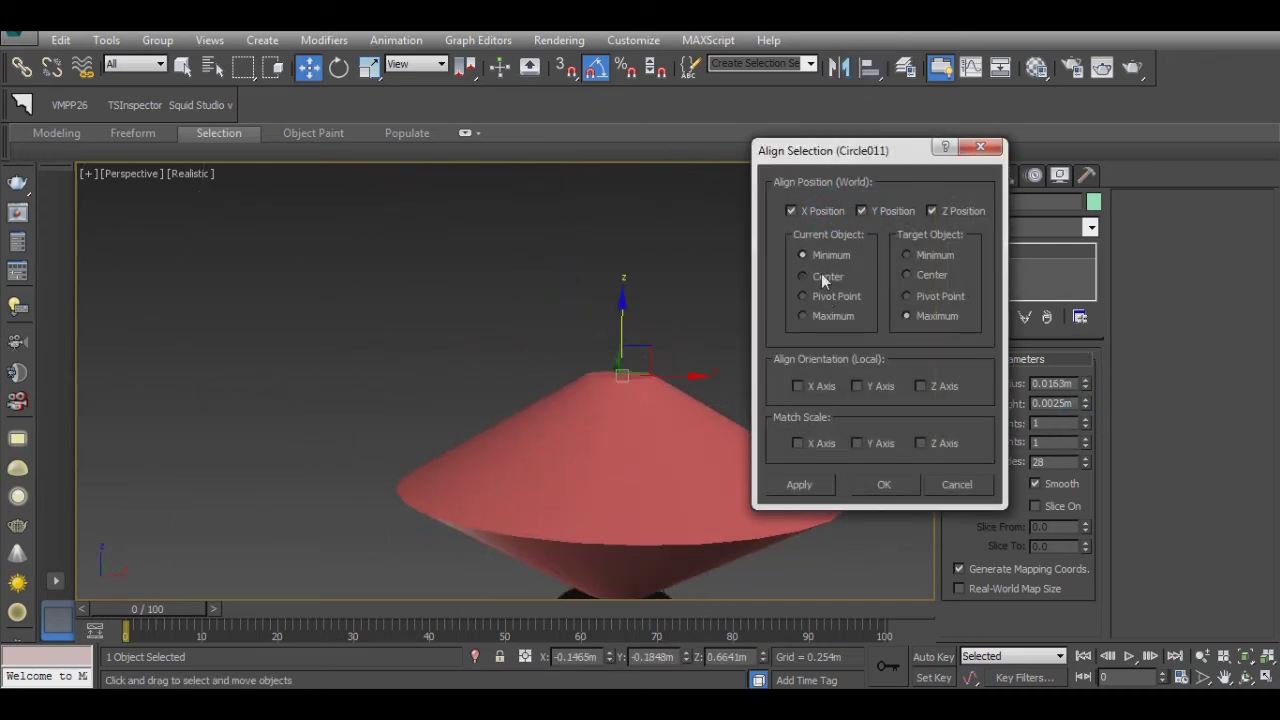
pyautogui.click(906, 316)
pyautogui.click(884, 484)
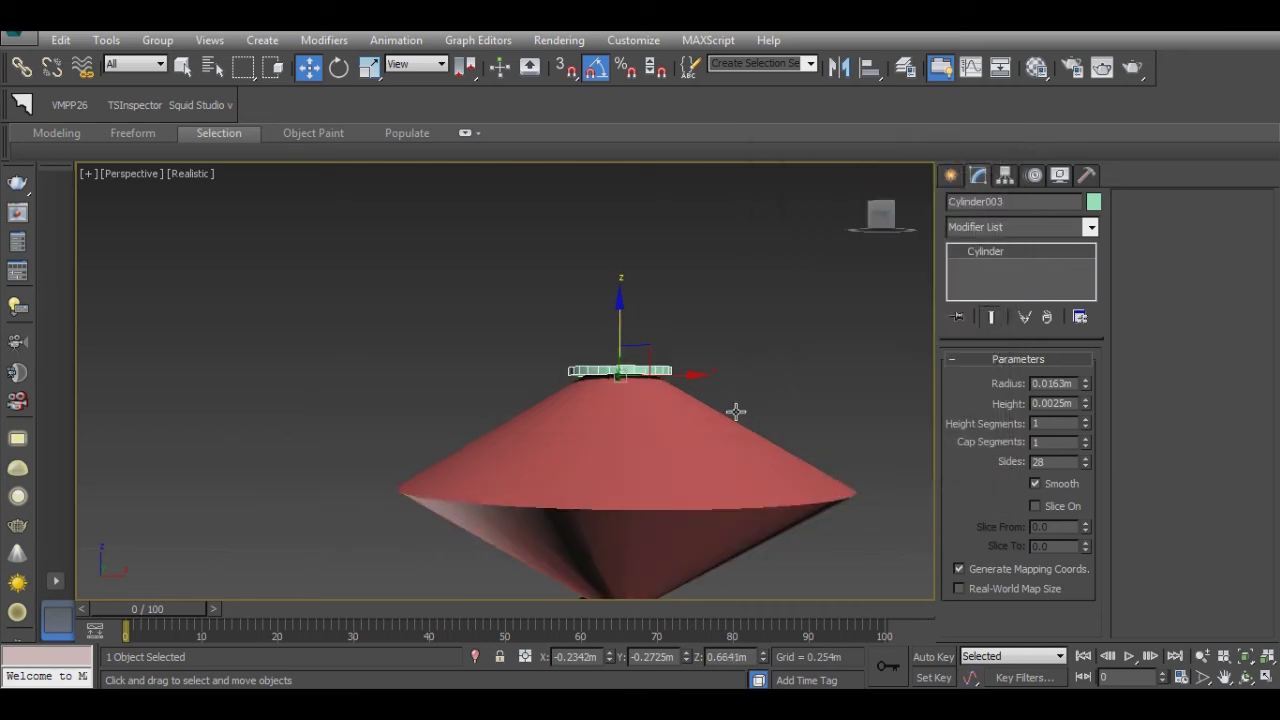
# Step: Set the disc to height 0.0059m and radius 0.0204m, then convert it to Editable Poly
pyautogui.write('1')
pyautogui.press('Return')
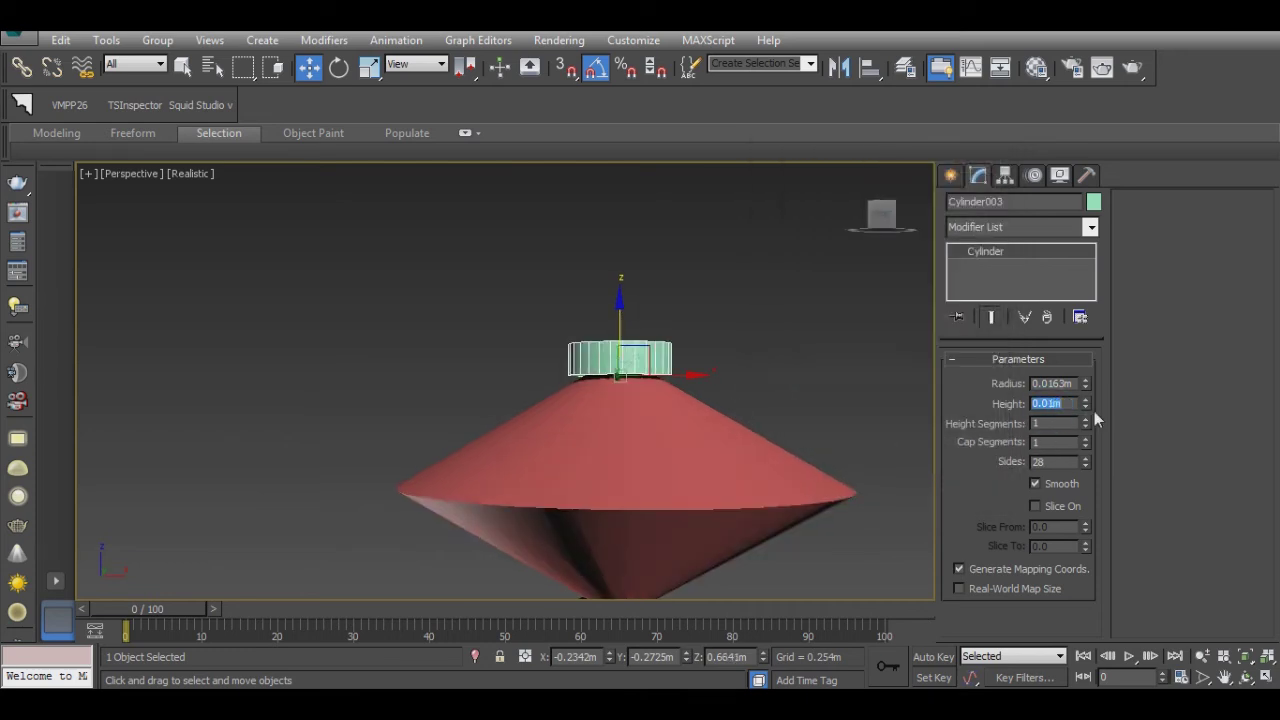
pyautogui.moveTo(1088, 410); pyautogui.dragTo(1094, 421)
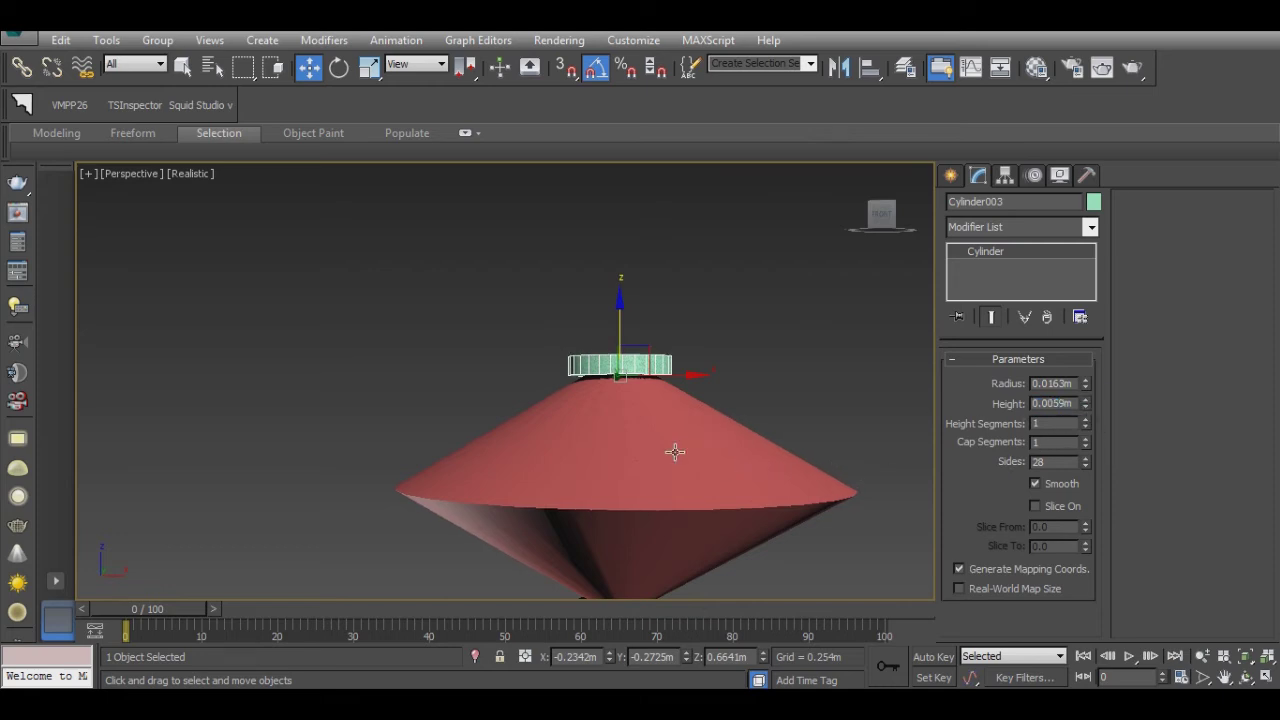
pyautogui.scroll(-5, 675, 452)
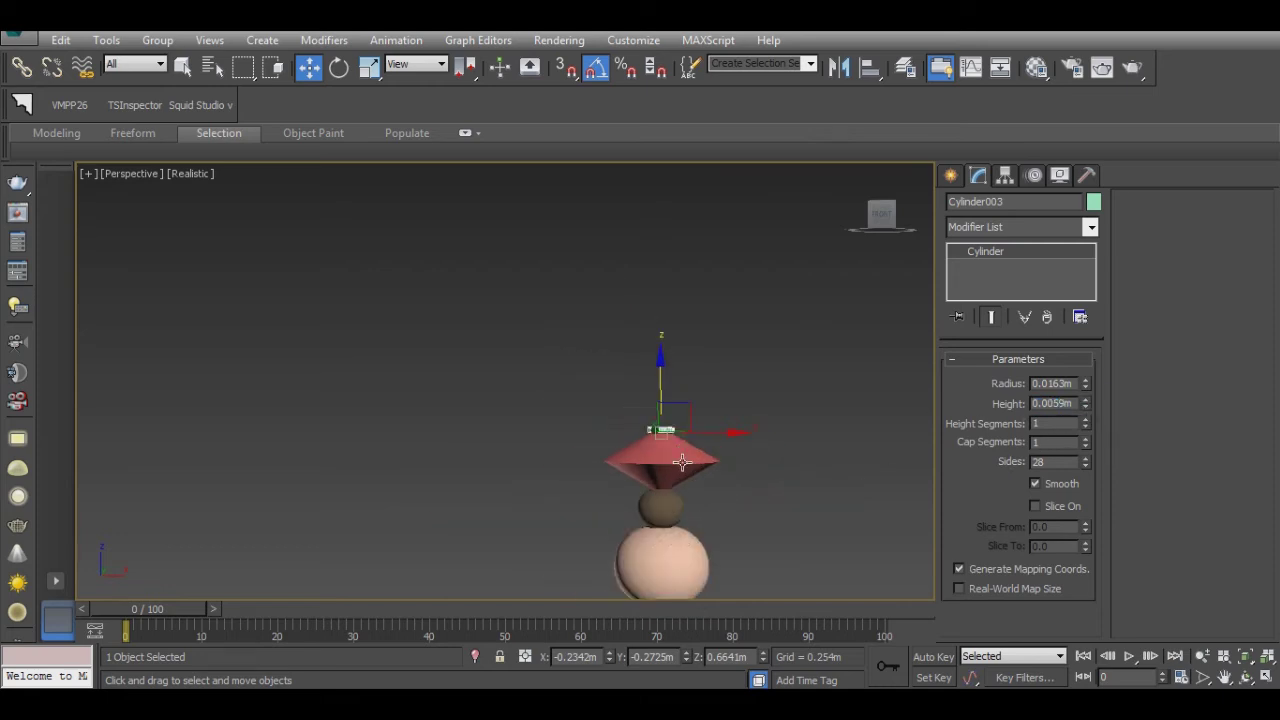
pyautogui.scroll(3, 684, 460)
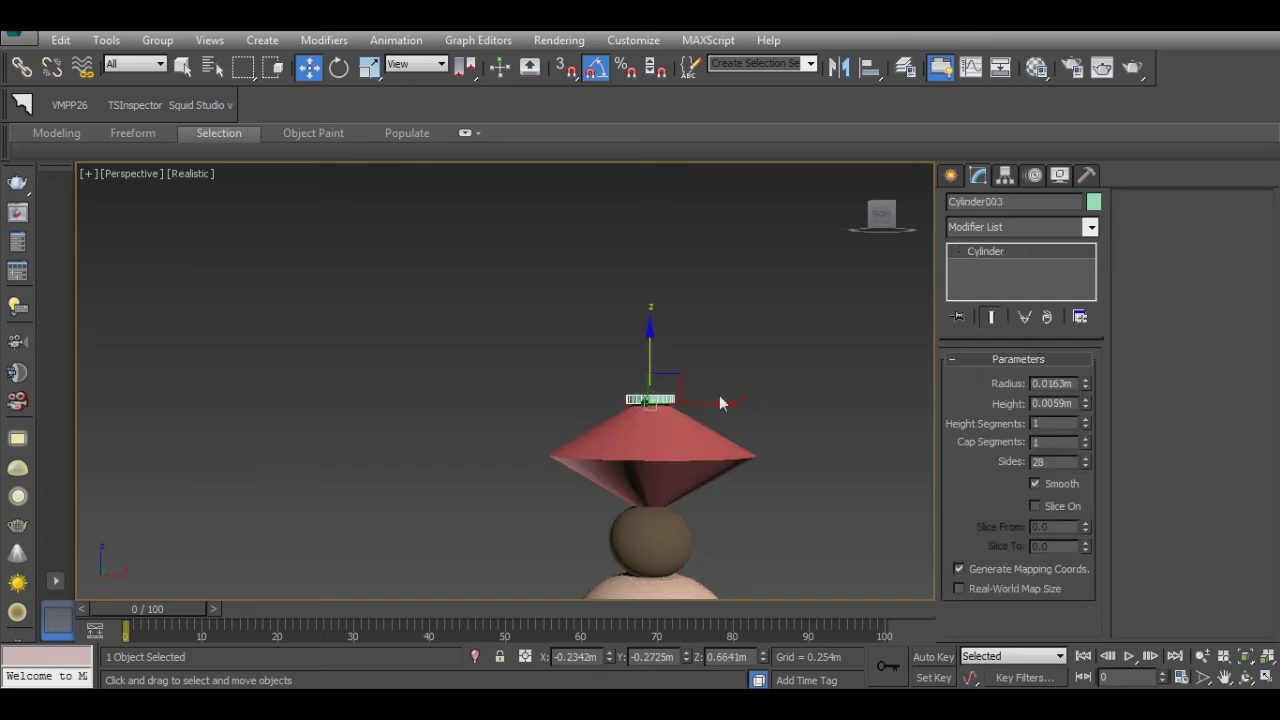
pyautogui.keyDown('alt'); pyautogui.moveTo(720, 402); pyautogui.dragTo(745, 515, button='middle'); pyautogui.keyUp('alt')
pyautogui.moveTo(1085, 384); pyautogui.dragTo(1087, 372)
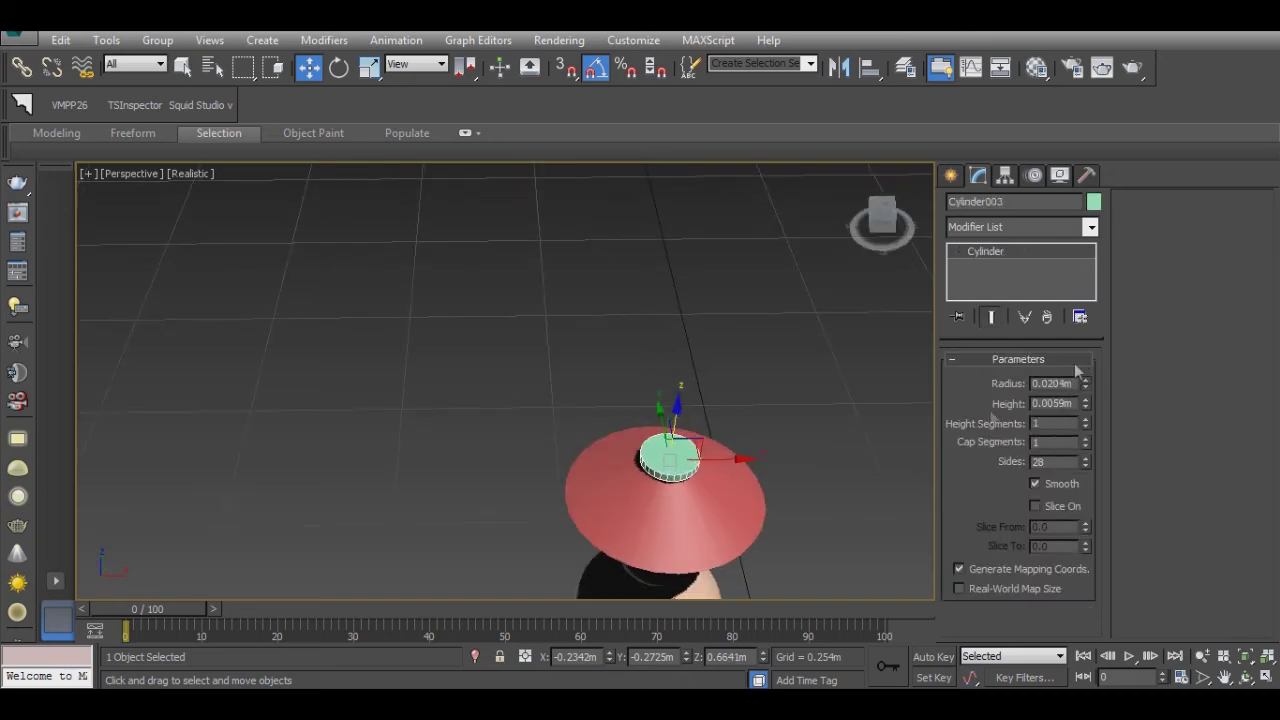
pyautogui.hotkey('shift', 'z')
pyautogui.rightClick(712, 314)
pyautogui.click(951, 500)
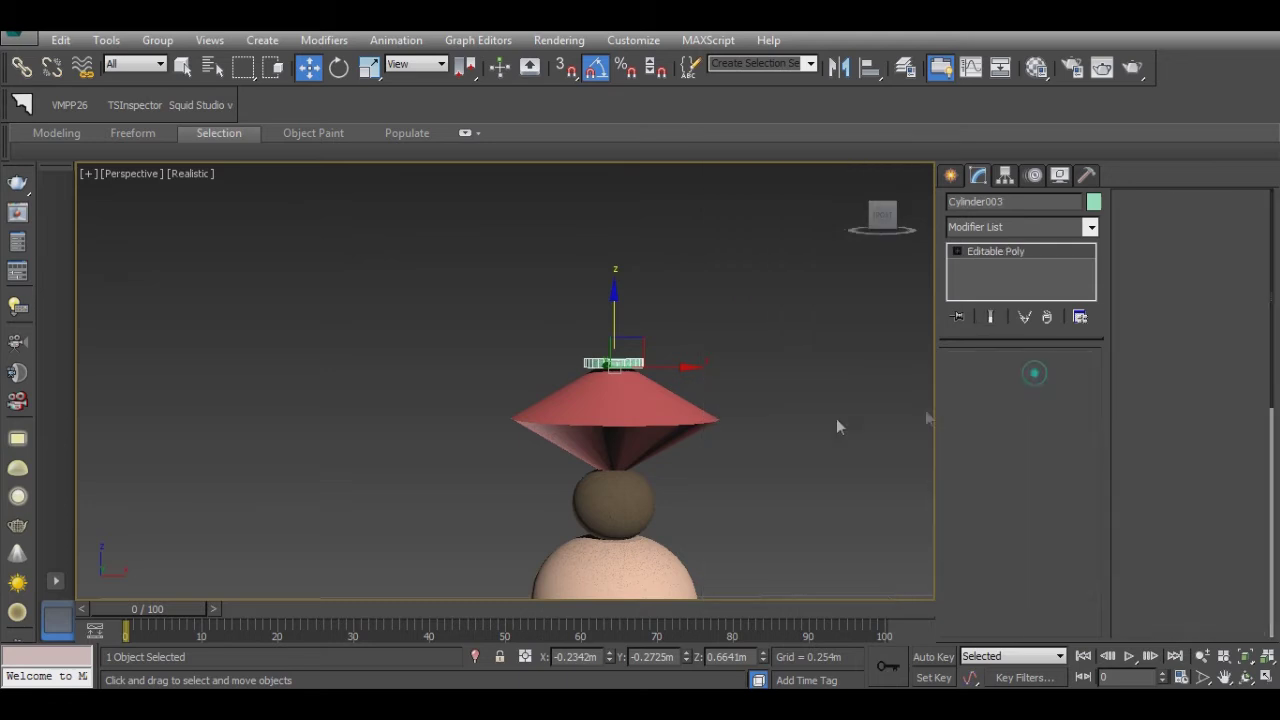
# Step: Inset the cylinder's top face by 0.0015m and extrude it upward
pyautogui.click(1037, 380)
pyautogui.keyDown('alt'); pyautogui.moveTo(720, 450); pyautogui.dragTo(730, 520, button='middle'); pyautogui.keyUp('alt')
pyautogui.click(613, 360)
pyautogui.click(1252, 265)
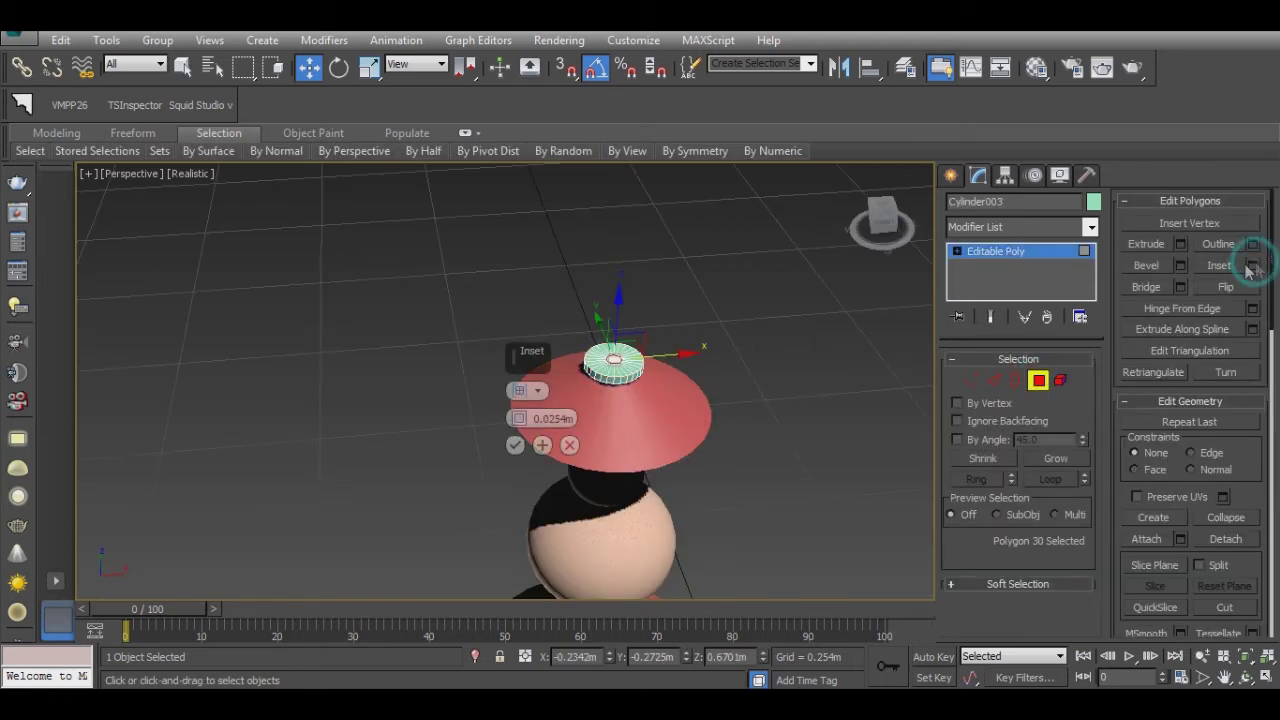
pyautogui.rightClick(517, 423)
pyautogui.moveTo(516, 418); pyautogui.dragTo(519, 418)
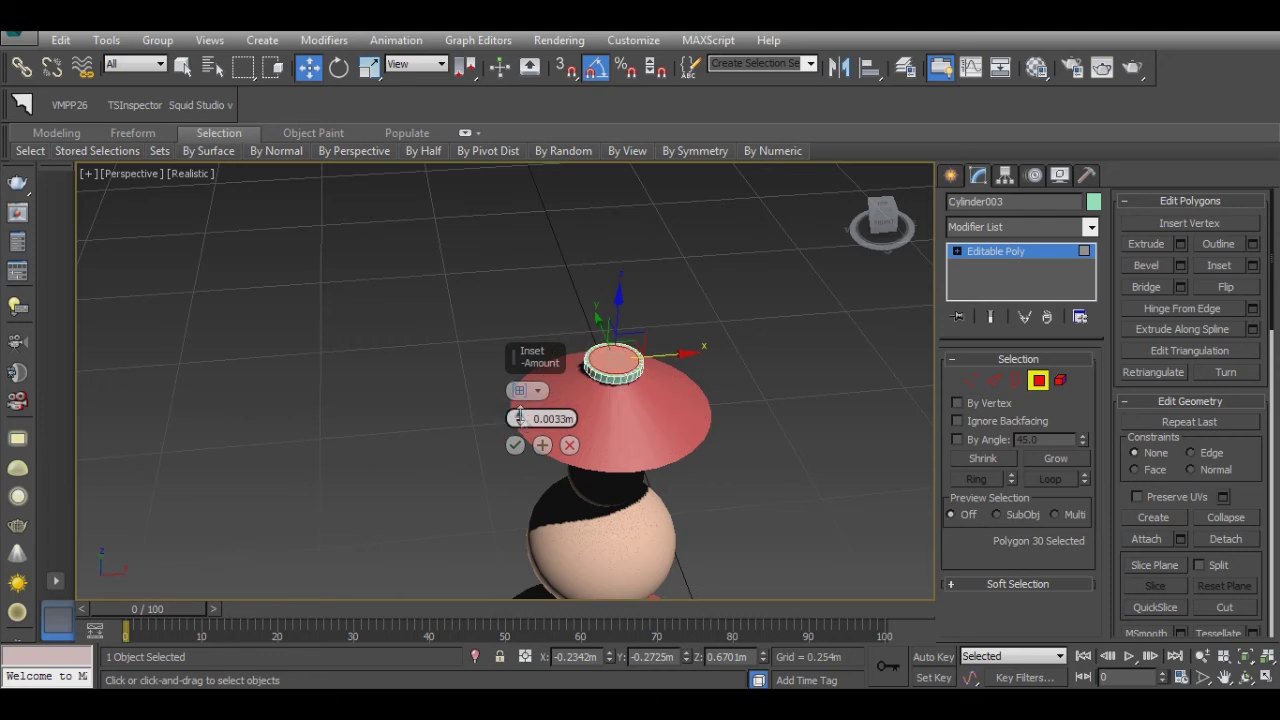
pyautogui.click(515, 446)
pyautogui.click(1180, 244)
pyautogui.moveTo(520, 400); pyautogui.dragTo(520, 418)
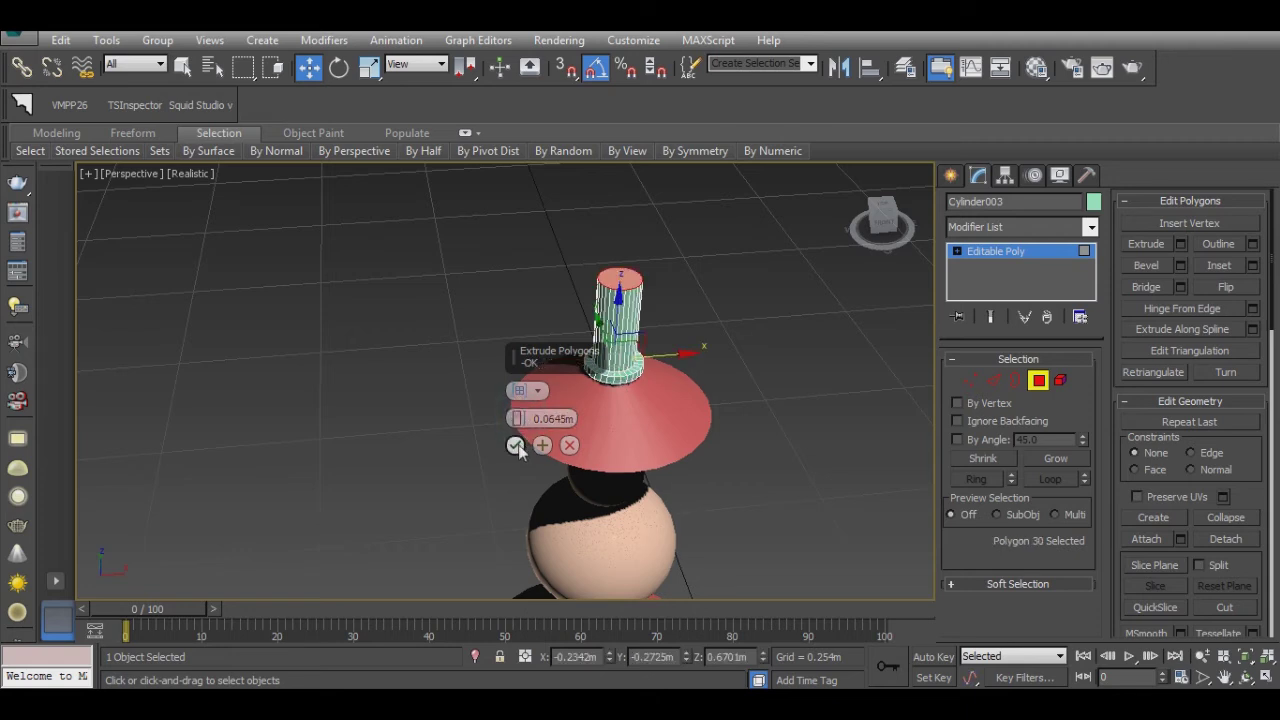
pyautogui.click(516, 446)
# Step: Inset the new top face again and extrude it into a tall thin column
pyautogui.moveTo(664, 396)
pyautogui.keyDown('alt'); pyautogui.mouseDown(button='middle')
pyautogui.moveTo(659, 336)
pyautogui.moveTo(700, 300)
pyautogui.mouseUp(button='middle'); pyautogui.keyUp('alt')
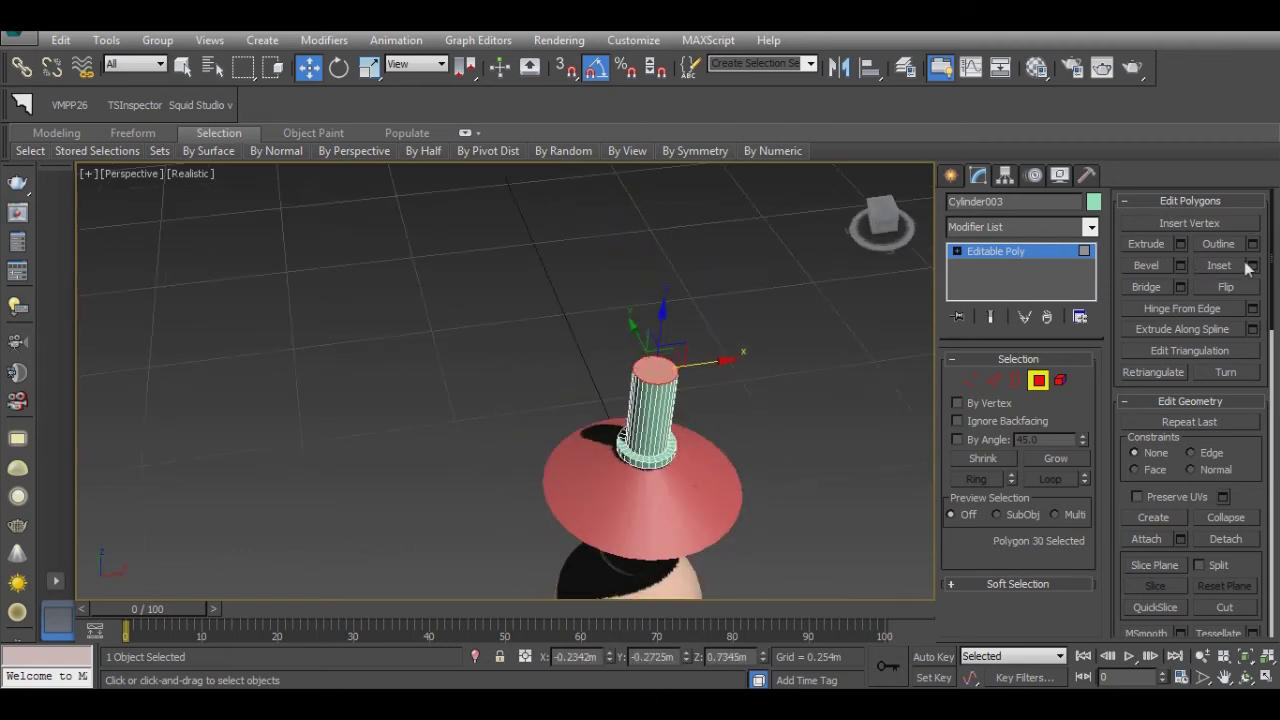
pyautogui.click(1252, 265)
pyautogui.click(515, 446)
pyautogui.moveTo(690, 400)
pyautogui.keyDown('alt'); pyautogui.mouseDown(button='middle')
pyautogui.moveTo(707, 408)
pyautogui.moveTo(700, 372)
pyautogui.mouseUp(button='middle'); pyautogui.keyUp('alt')
pyautogui.click(1180, 245)
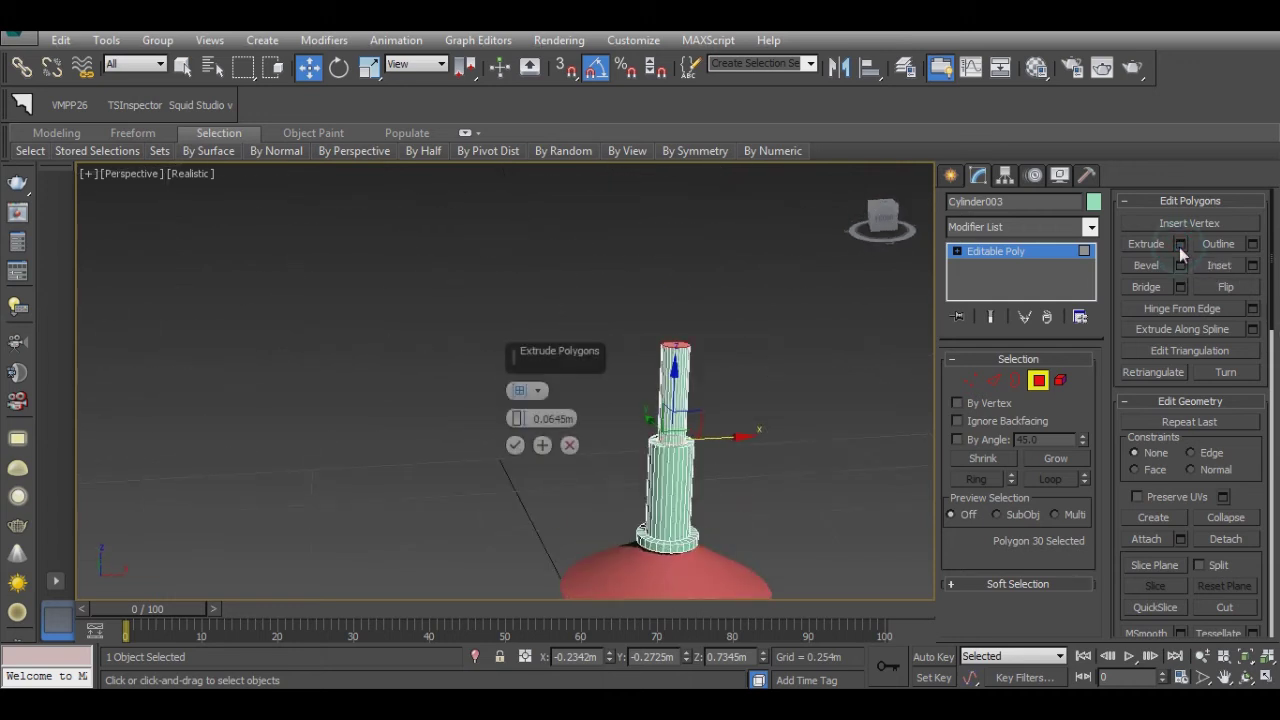
pyautogui.moveTo(519, 422); pyautogui.dragTo(519, 395)
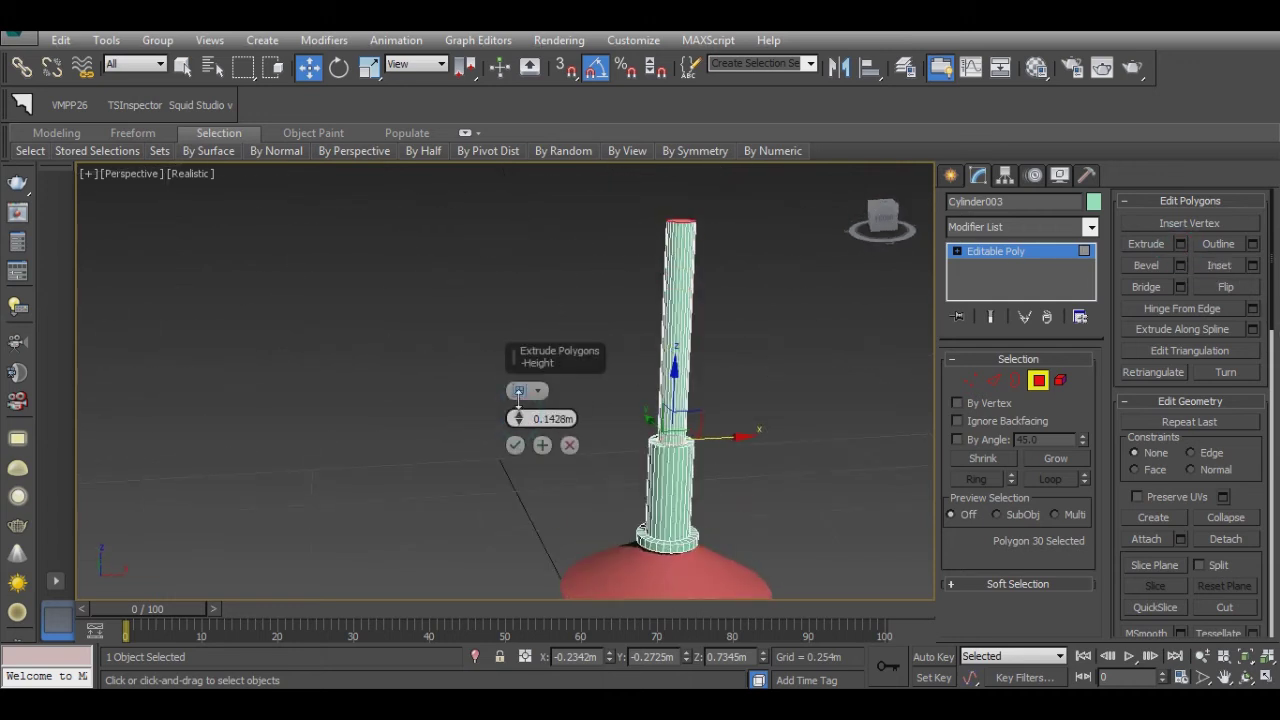
pyautogui.scroll(-3, 728, 385)
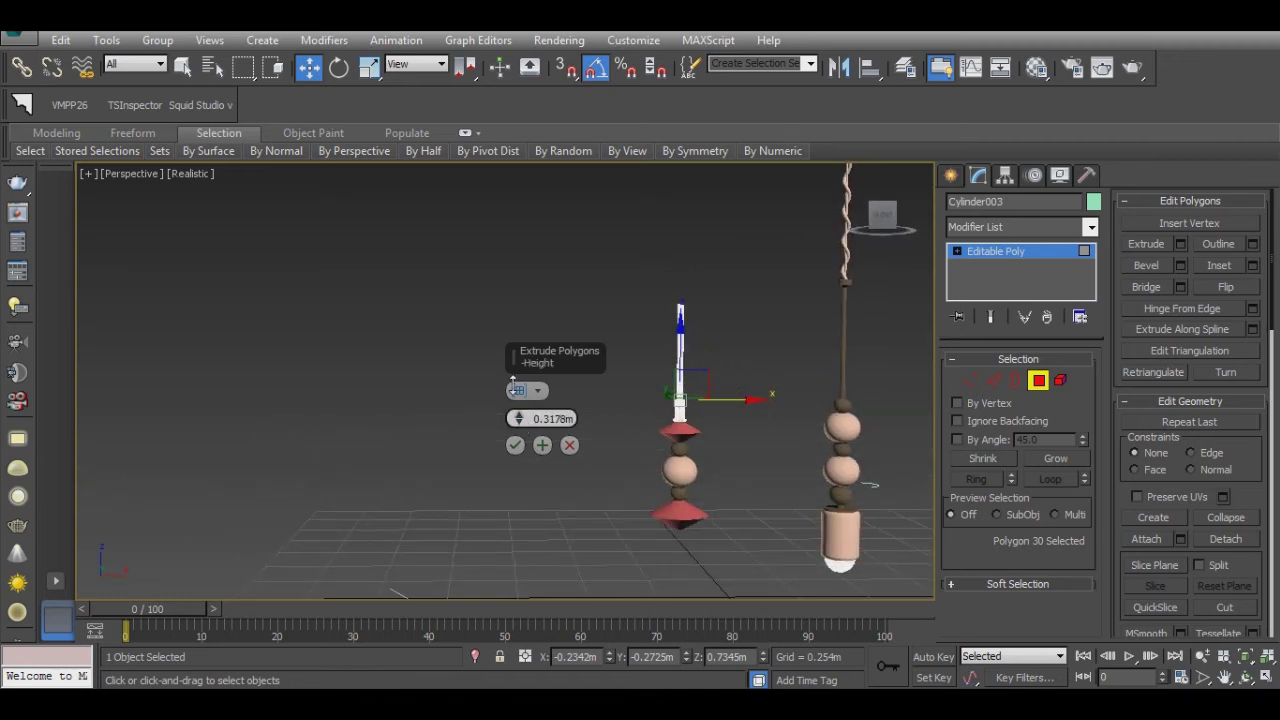
pyautogui.keyDown('alt'); pyautogui.moveTo(676, 401); pyautogui.dragTo(687, 402, button='middle'); pyautogui.keyUp('alt')
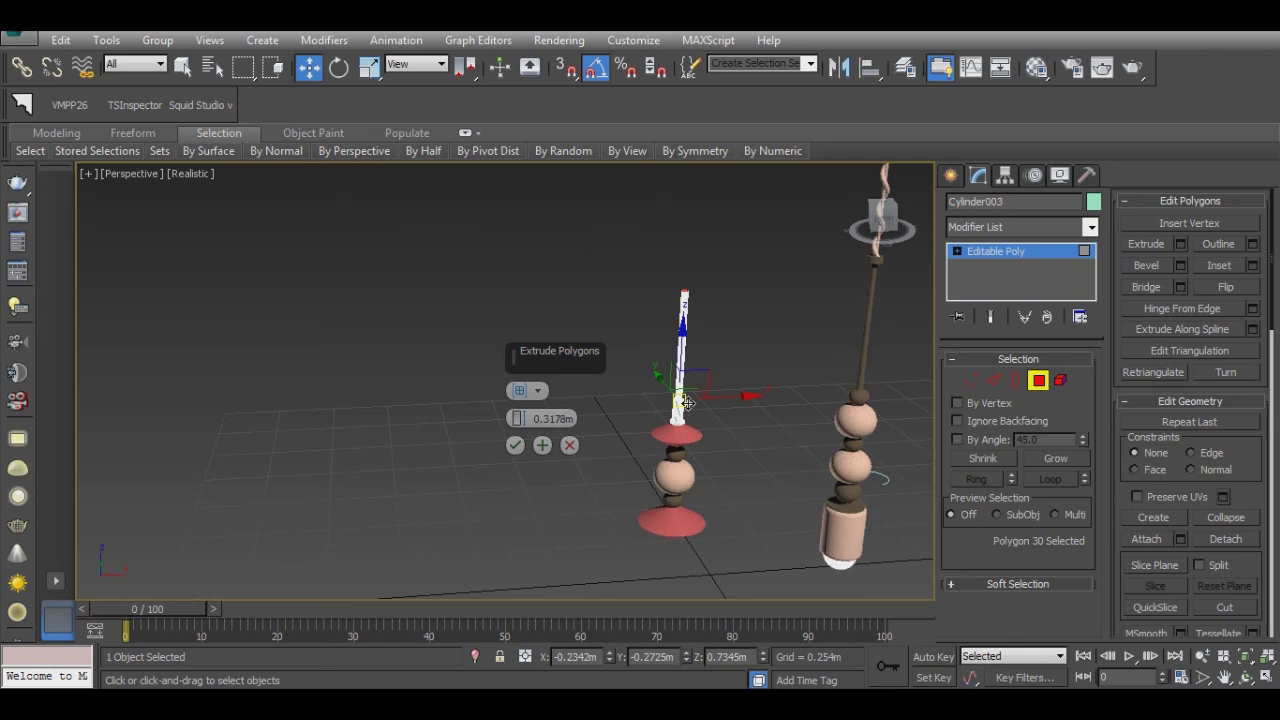
pyautogui.keyDown('alt'); pyautogui.moveTo(693, 341); pyautogui.dragTo(684, 298, button='middle'); pyautogui.keyUp('alt')
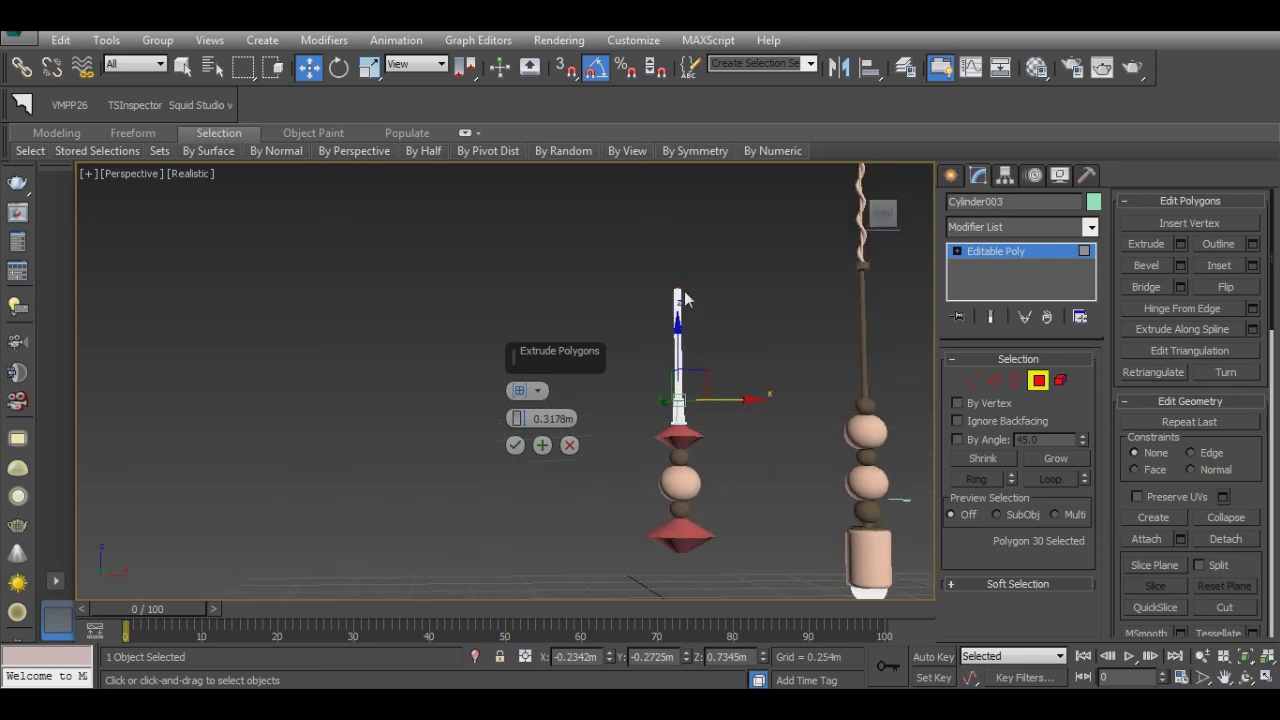
pyautogui.click(542, 445)
pyautogui.click(515, 445)
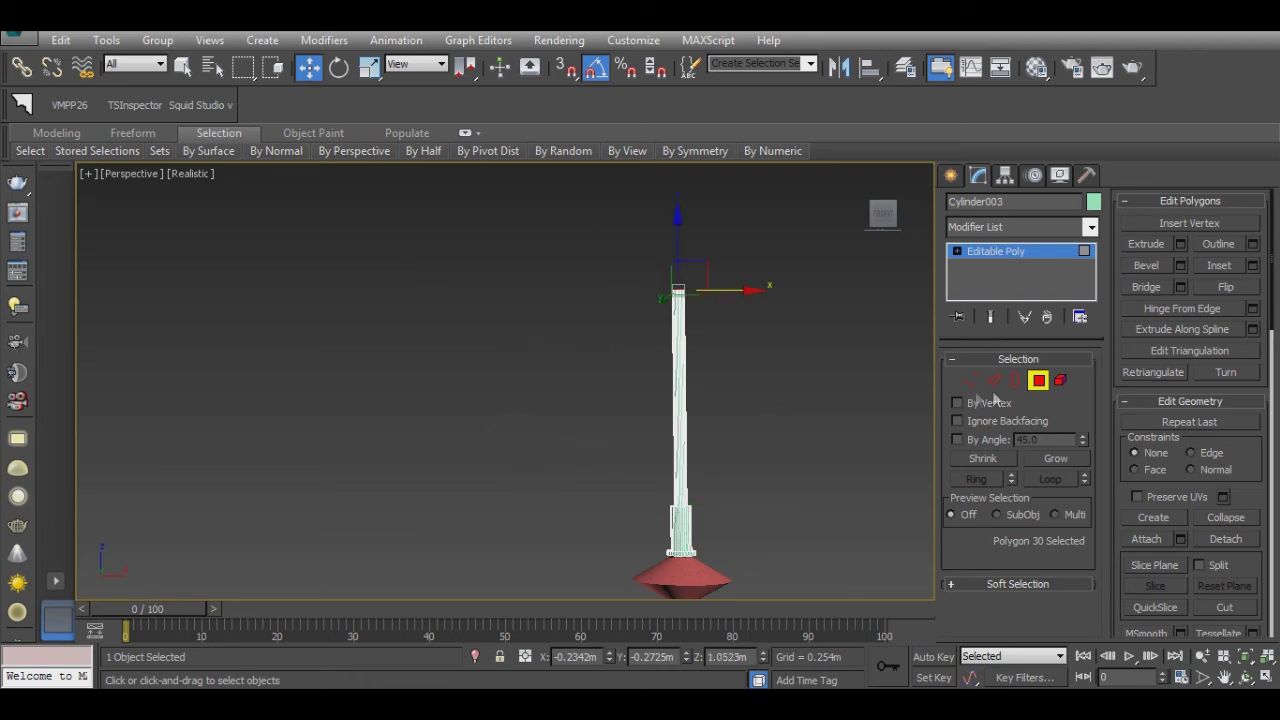
# Step: Ring-select the column's top band edges, convert to polygons and extrude them outward into a rim
pyautogui.click(1181, 245)
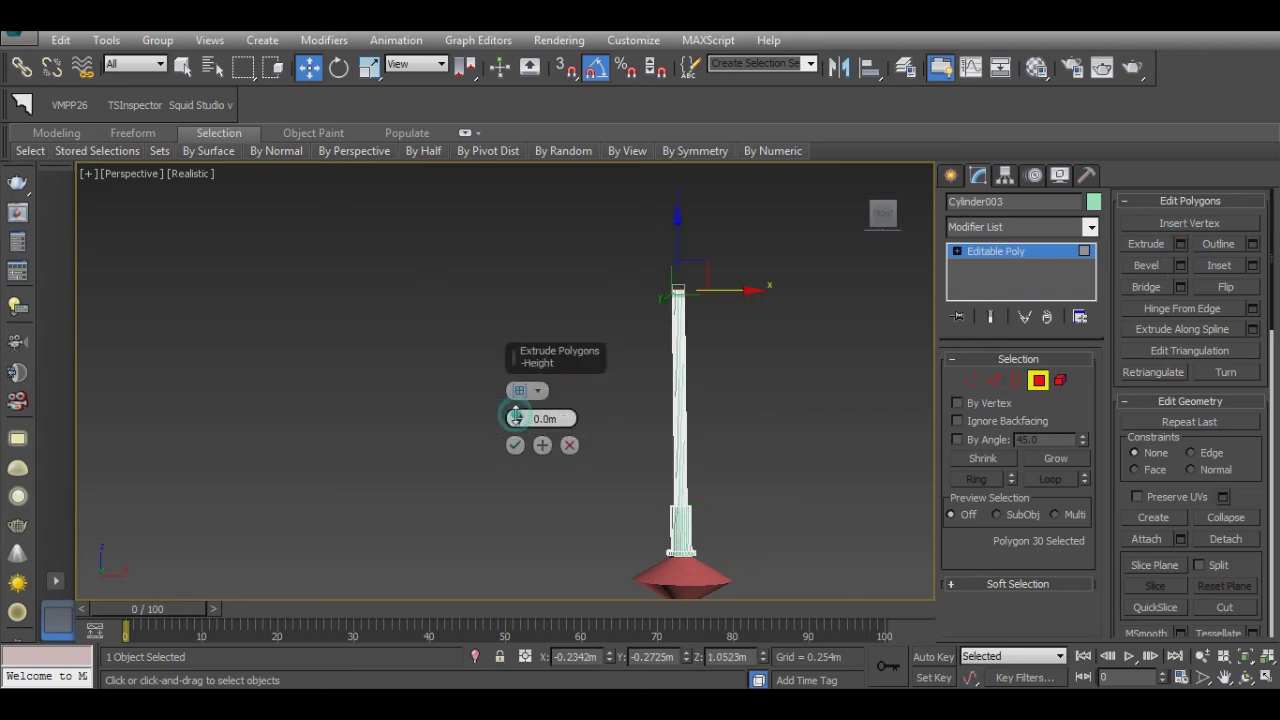
pyautogui.scroll(5, 682, 265)
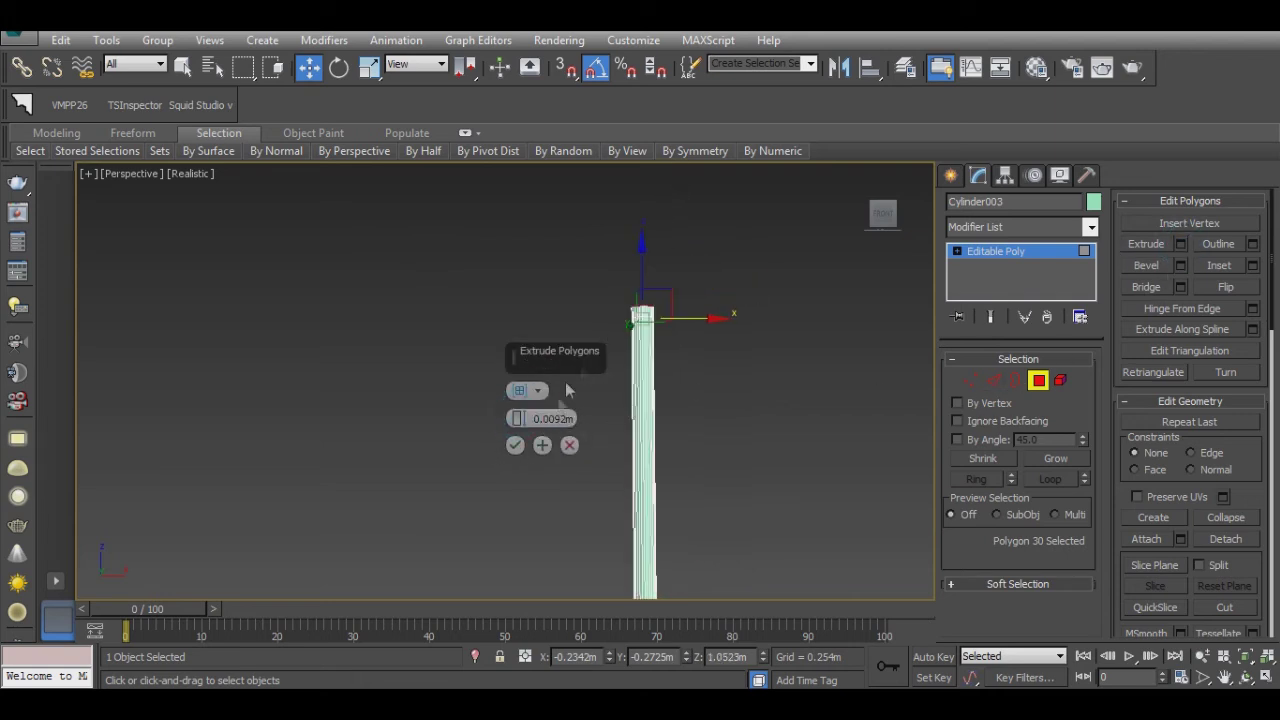
pyautogui.click(515, 445)
pyautogui.click(993, 380)
pyautogui.press('z')
pyautogui.click(975, 479)
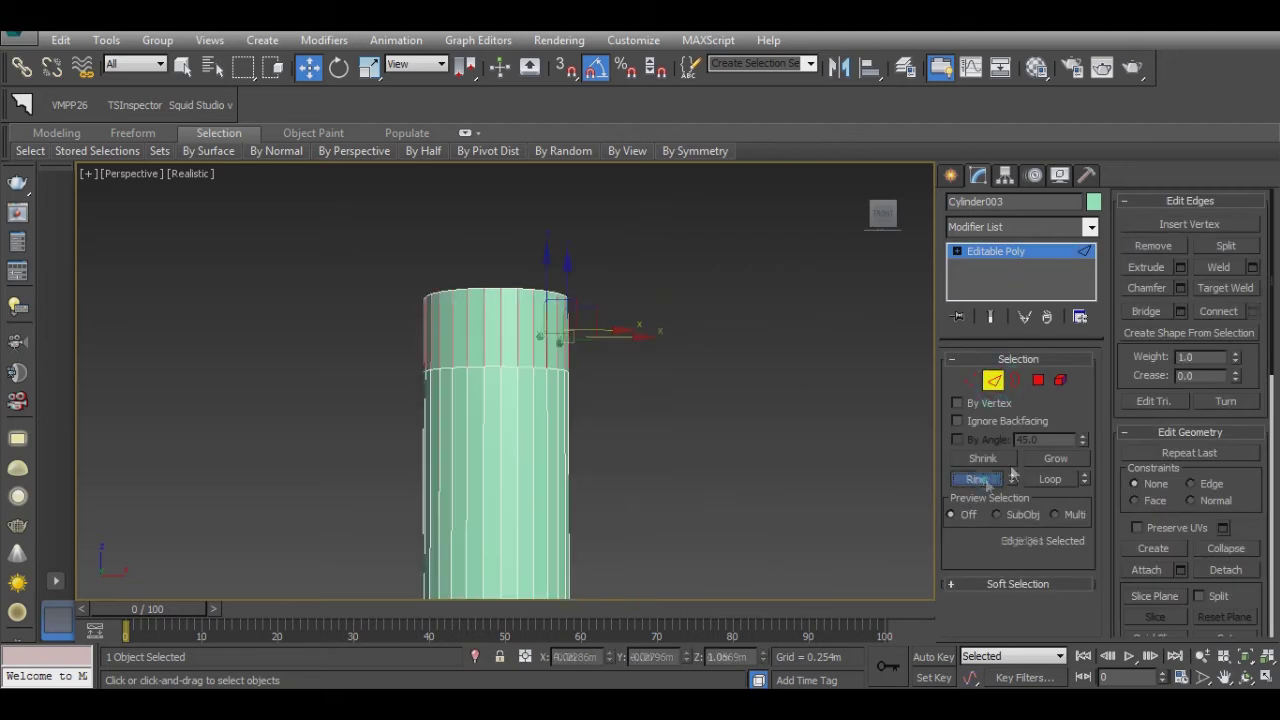
pyautogui.keyDown('ctrl'); pyautogui.click(1038, 380); pyautogui.keyUp('ctrl')
pyautogui.click(1180, 244)
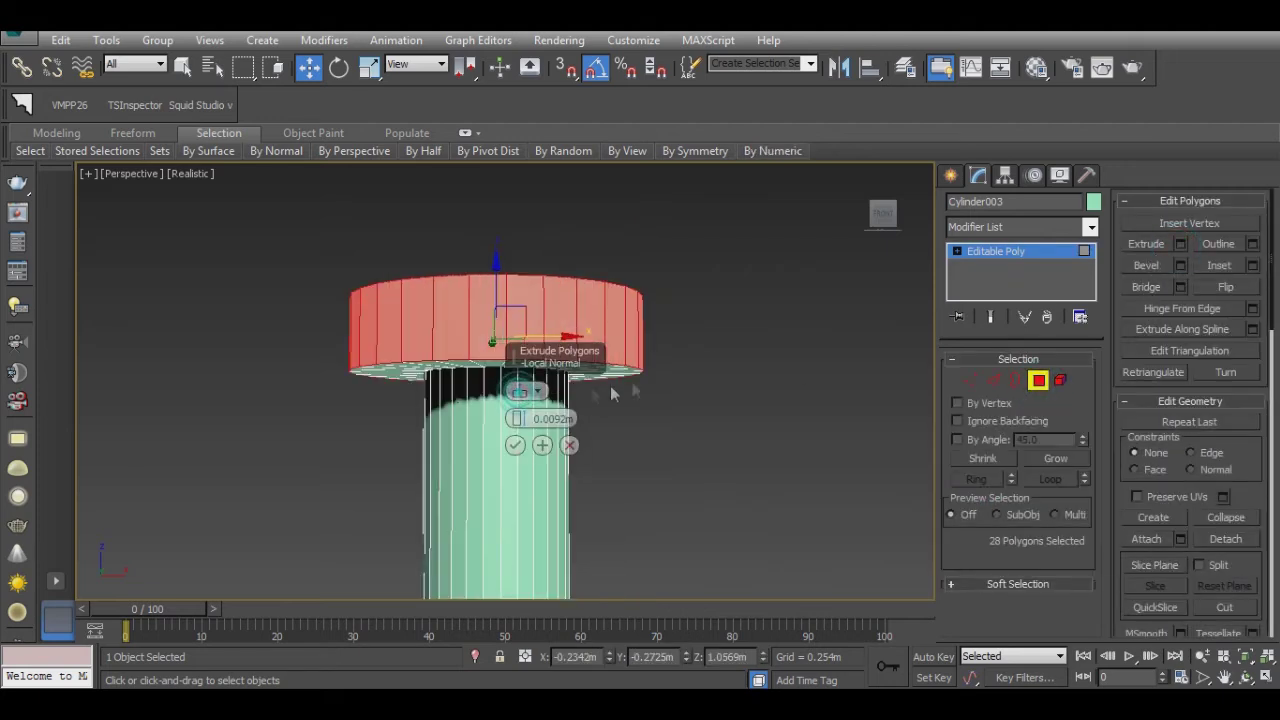
pyautogui.click(515, 445)
pyautogui.scroll(-5, 607, 373)
pyautogui.scroll(-4, 607, 373)
pyautogui.scroll(-2, 630, 390)
pyautogui.click(690, 396)
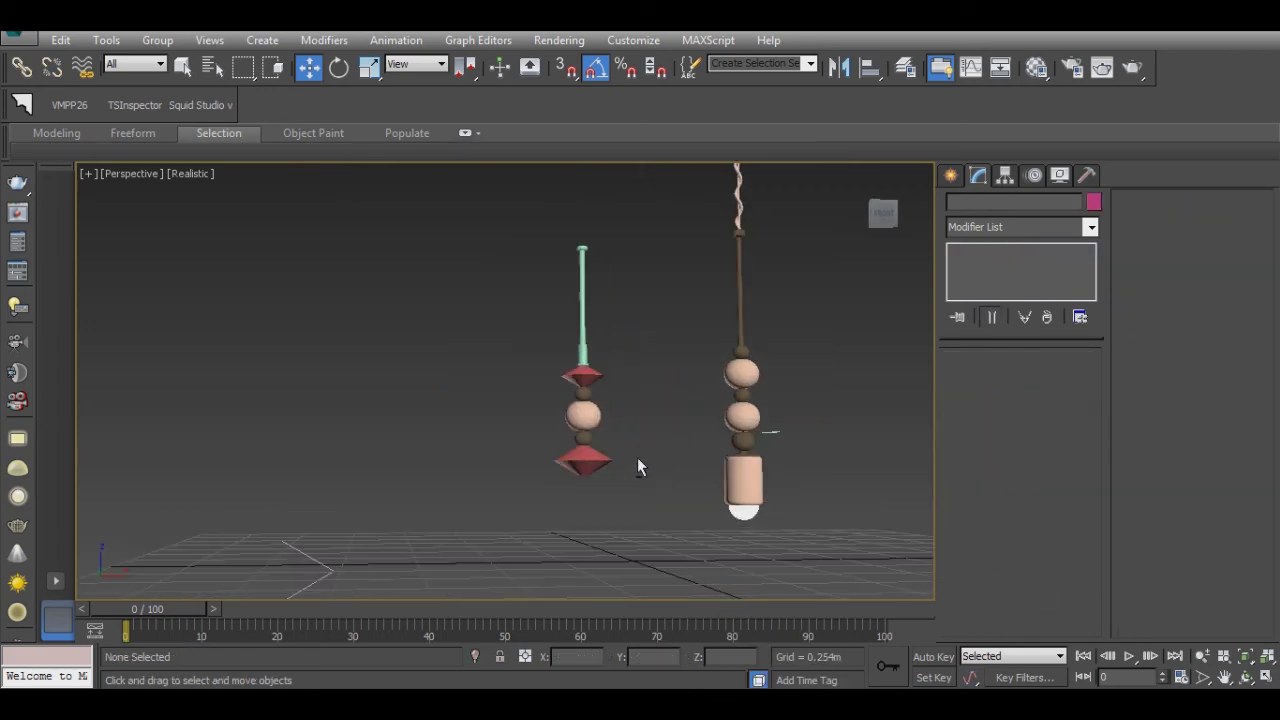
# Step: Select the lower red shade and inspect the polygon at its tip
pyautogui.click(585, 478)
pyautogui.scroll(3, 590, 470)
pyautogui.scroll(3, 595, 360)
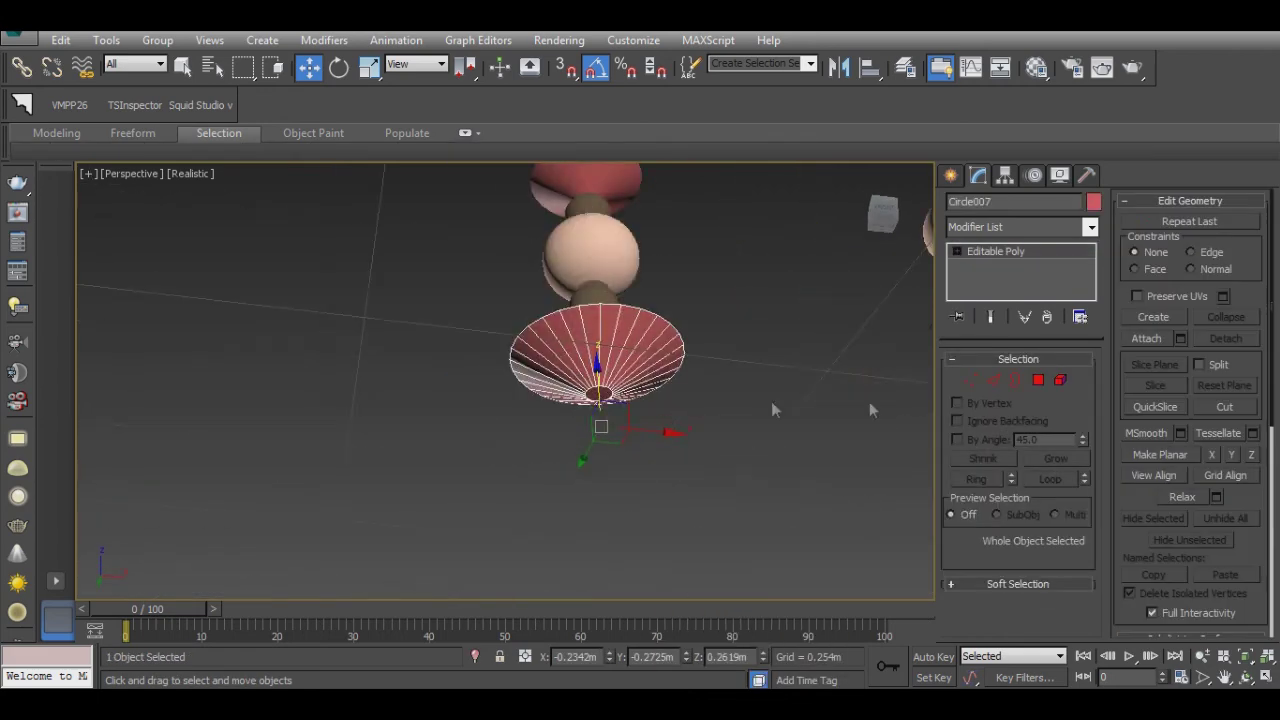
pyautogui.click(1038, 380)
pyautogui.click(600, 385)
pyautogui.moveTo(600, 385)
pyautogui.keyDown('alt'); pyautogui.mouseDown(button='middle')
pyautogui.moveTo(636, 448)
pyautogui.moveTo(737, 400)
pyautogui.mouseUp(button='middle'); pyautogui.keyUp('alt')
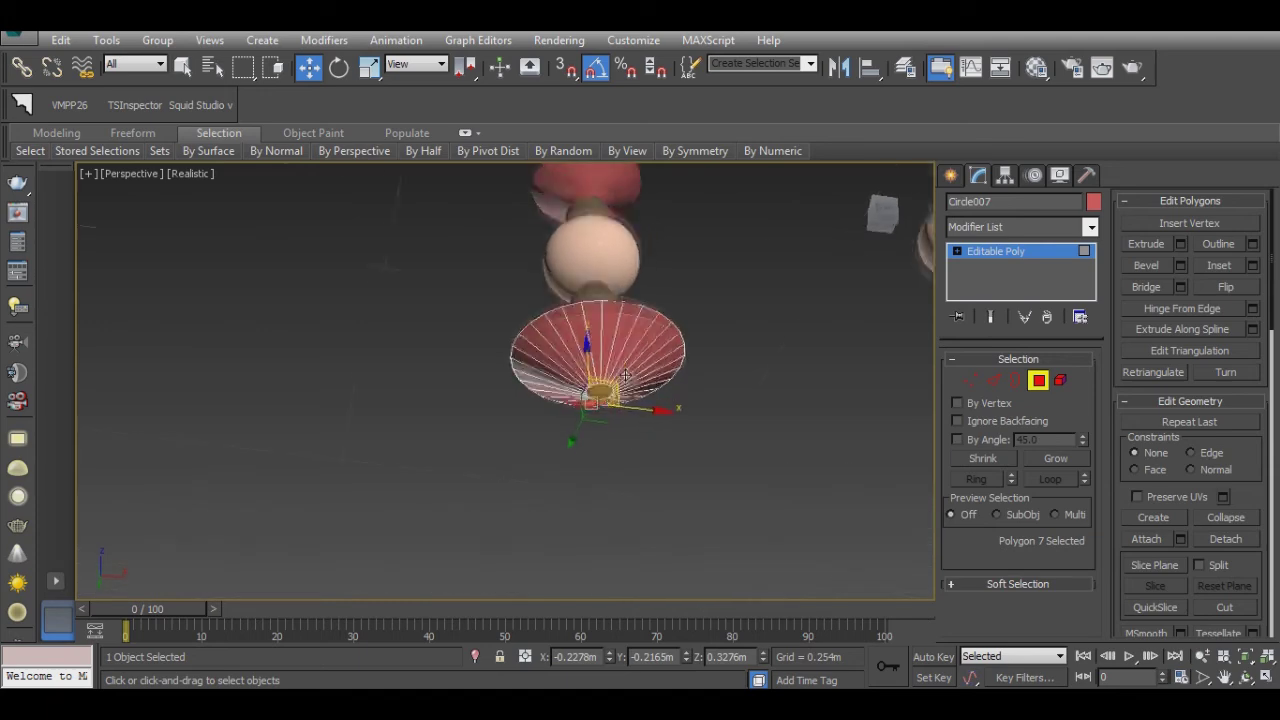
pyautogui.rightClick(737, 400)
pyautogui.click(690, 372)
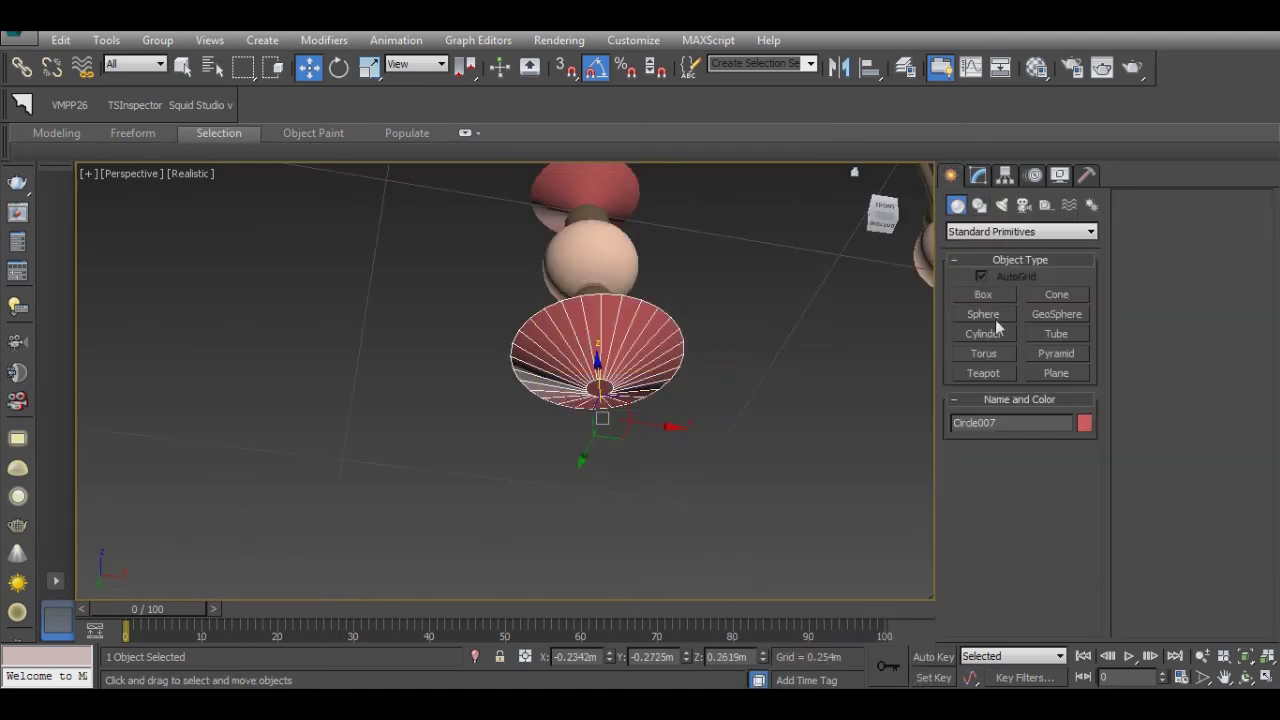
# Step: Create a cylinder of radius 0.0233m and height 0.0064m, aligned to the lower shade
pyautogui.click(990, 333)
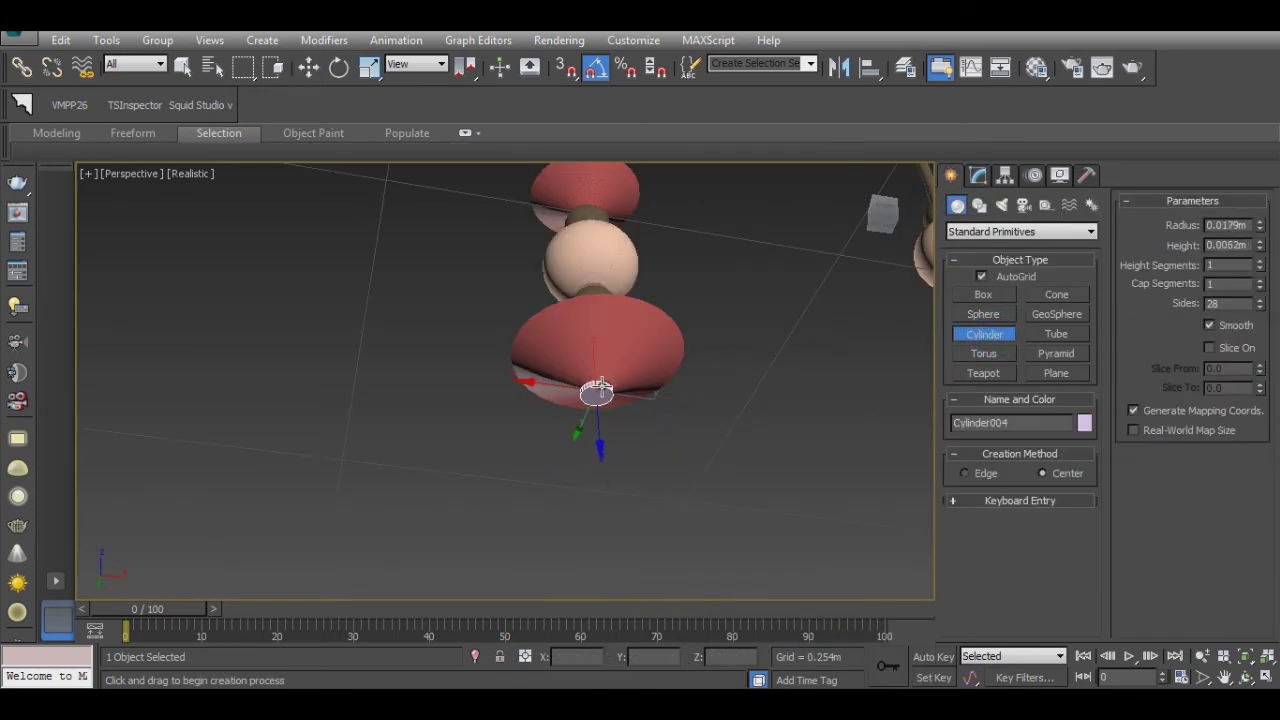
pyautogui.rightClick(598, 388)
pyautogui.click(665, 400)
pyautogui.click(980, 175)
pyautogui.click(869, 67)
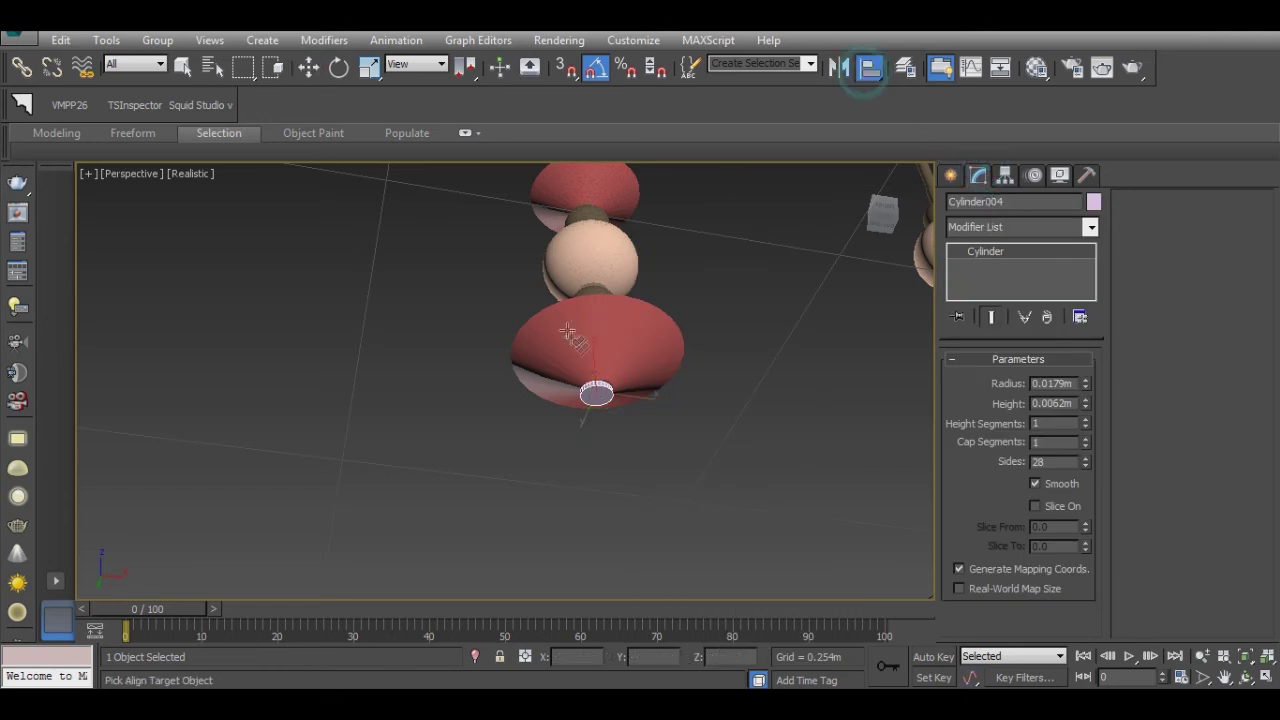
pyautogui.click(600, 325)
pyautogui.click(880, 483)
# Step: Orbit around the shade and convert the cylinder to Deformable gPoly
pyautogui.scroll(2, 634, 480)
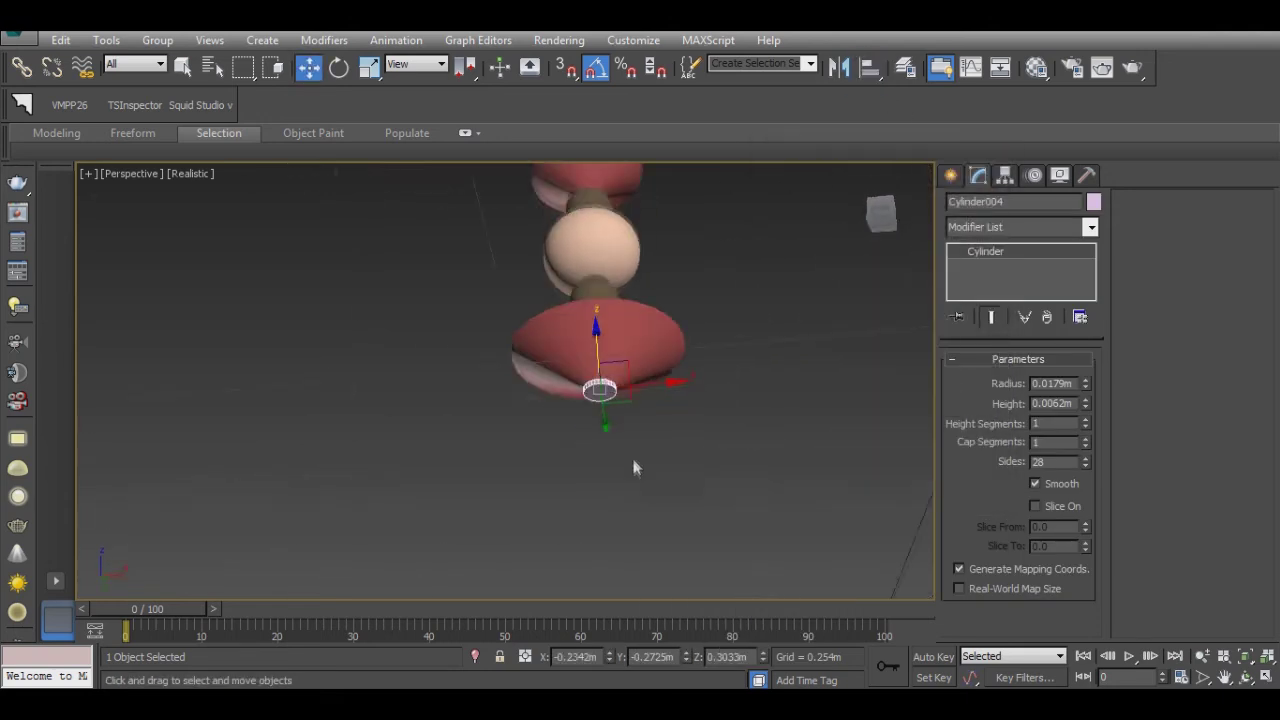
pyautogui.scroll(2, 634, 470)
pyautogui.scroll(-2, 634, 470)
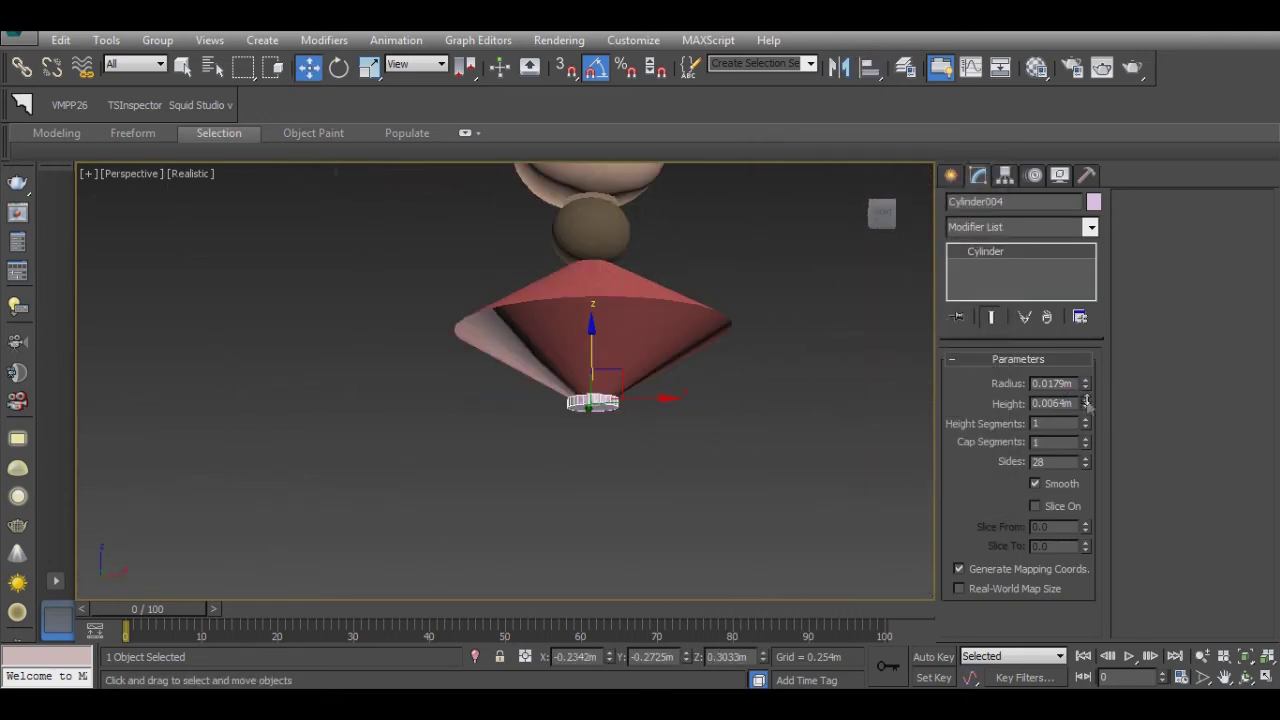
pyautogui.keyDown('alt'); pyautogui.moveTo(649, 494); pyautogui.dragTo(637, 462, button='middle'); pyautogui.keyUp('alt')
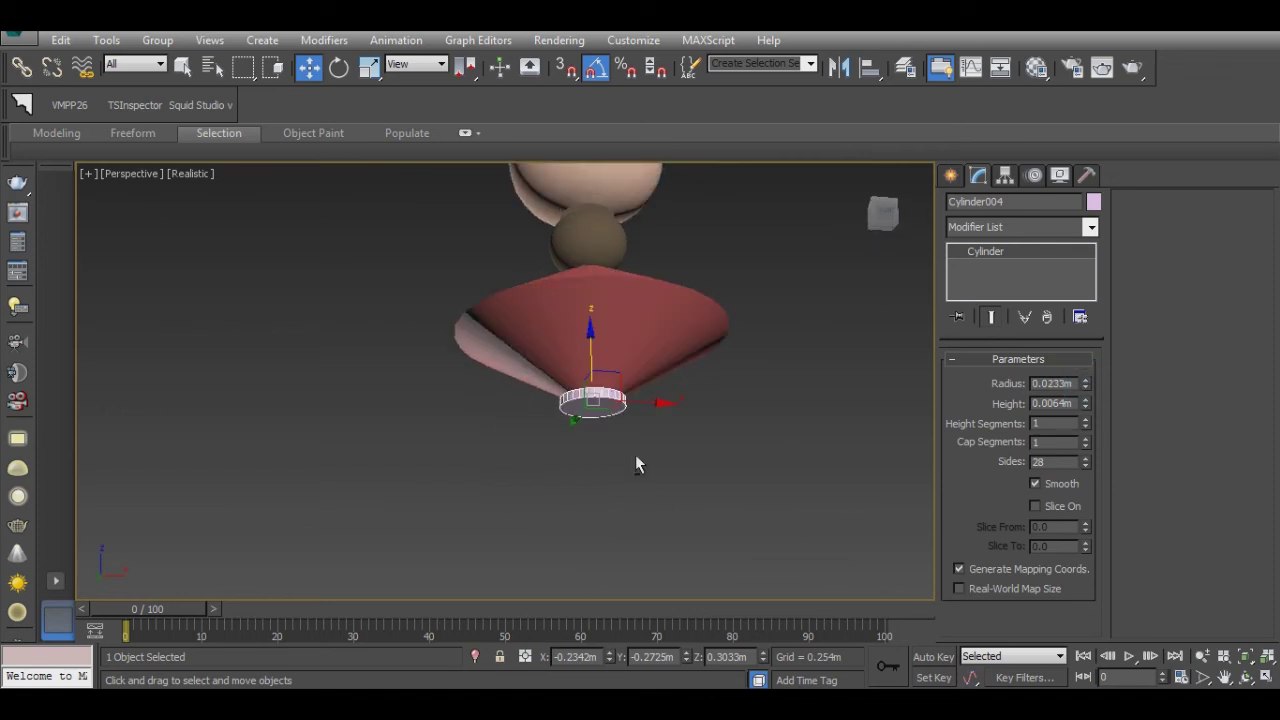
pyautogui.moveTo(636, 456)
pyautogui.keyDown('alt'); pyautogui.mouseDown(button='middle')
pyautogui.moveTo(651, 403)
pyautogui.moveTo(694, 449)
pyautogui.moveTo(681, 383)
pyautogui.mouseUp(button='middle'); pyautogui.keyUp('alt')
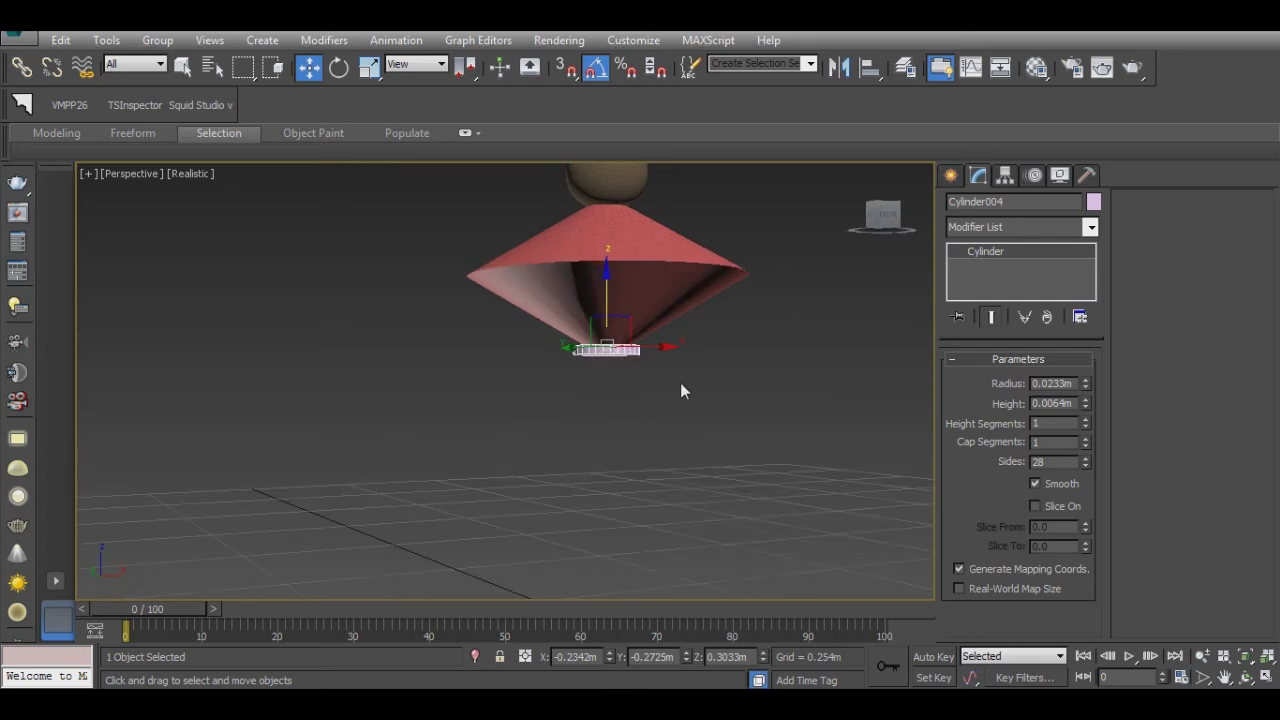
pyautogui.rightClick(680, 391)
pyautogui.click(910, 565)
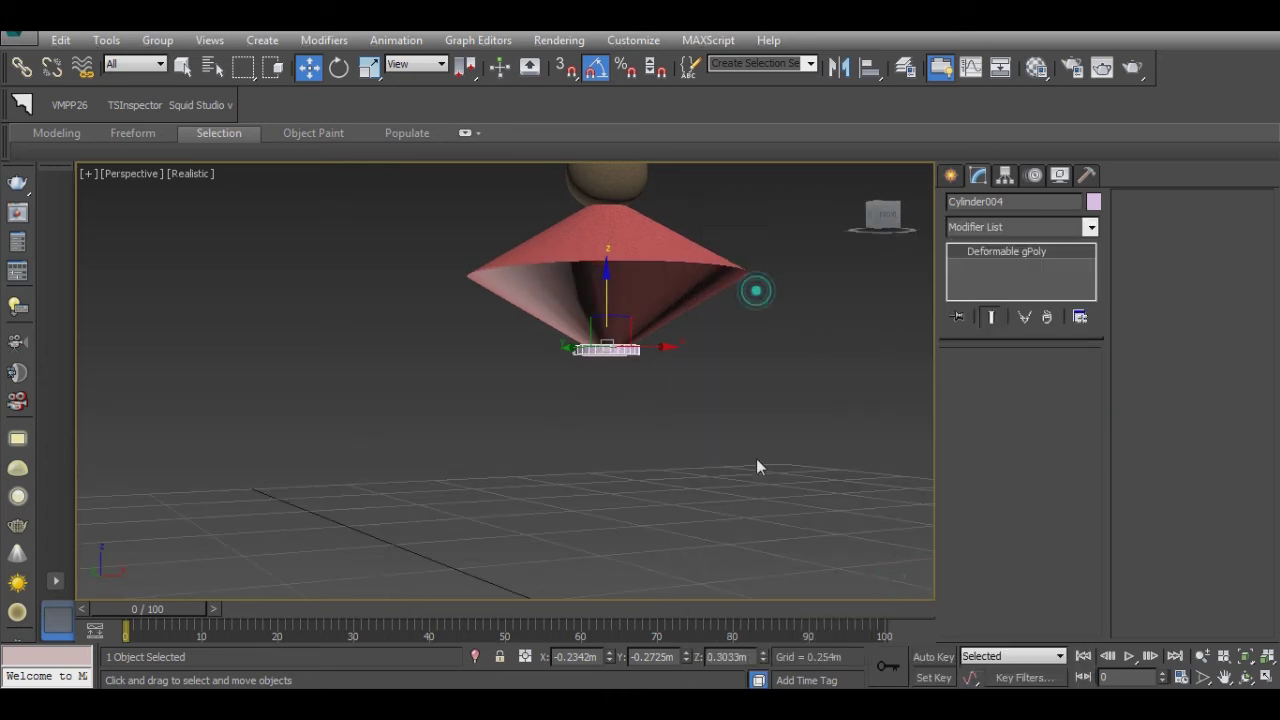
# Step: Undo the gPoly conversion, convert the disc to Editable Poly, and select its bottom cap
pyautogui.hotkey('ctrl', 'z')
pyautogui.rightClick(646, 346)
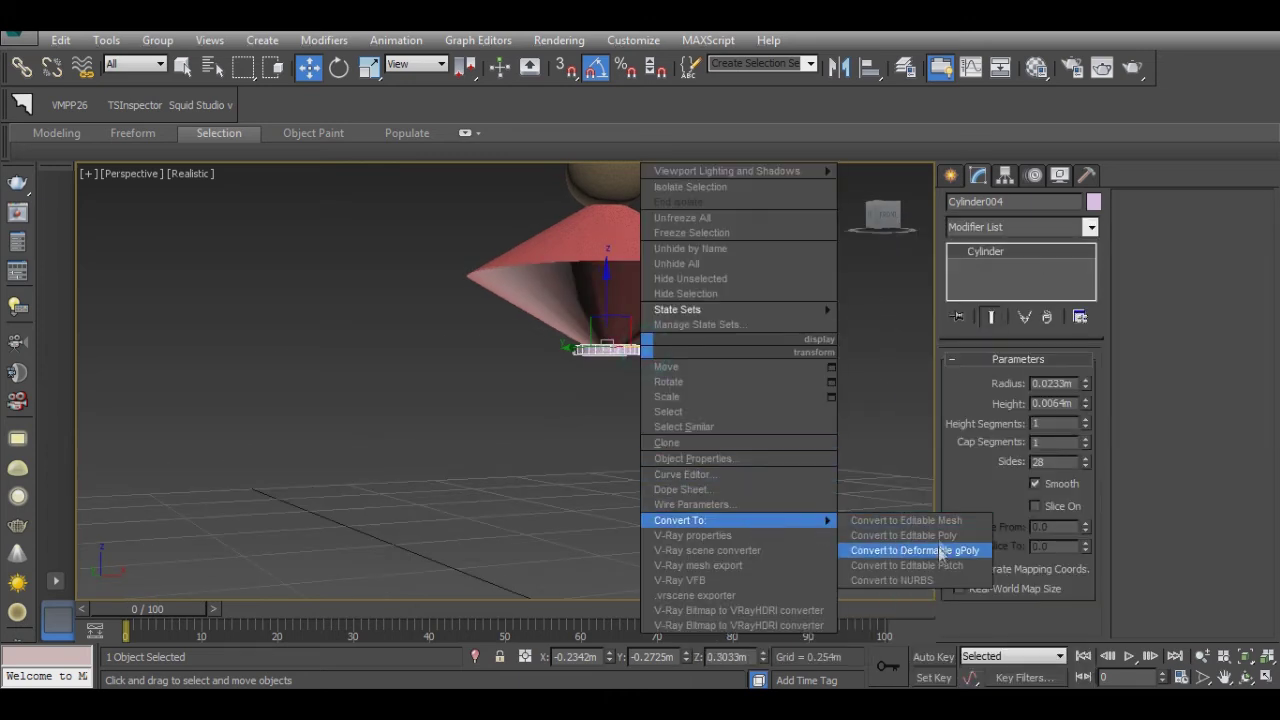
pyautogui.click(903, 535)
pyautogui.press('4')
pyautogui.keyDown('alt'); pyautogui.moveTo(609, 420); pyautogui.dragTo(609, 343, button='middle'); pyautogui.keyUp('alt')
pyautogui.click(609, 343)
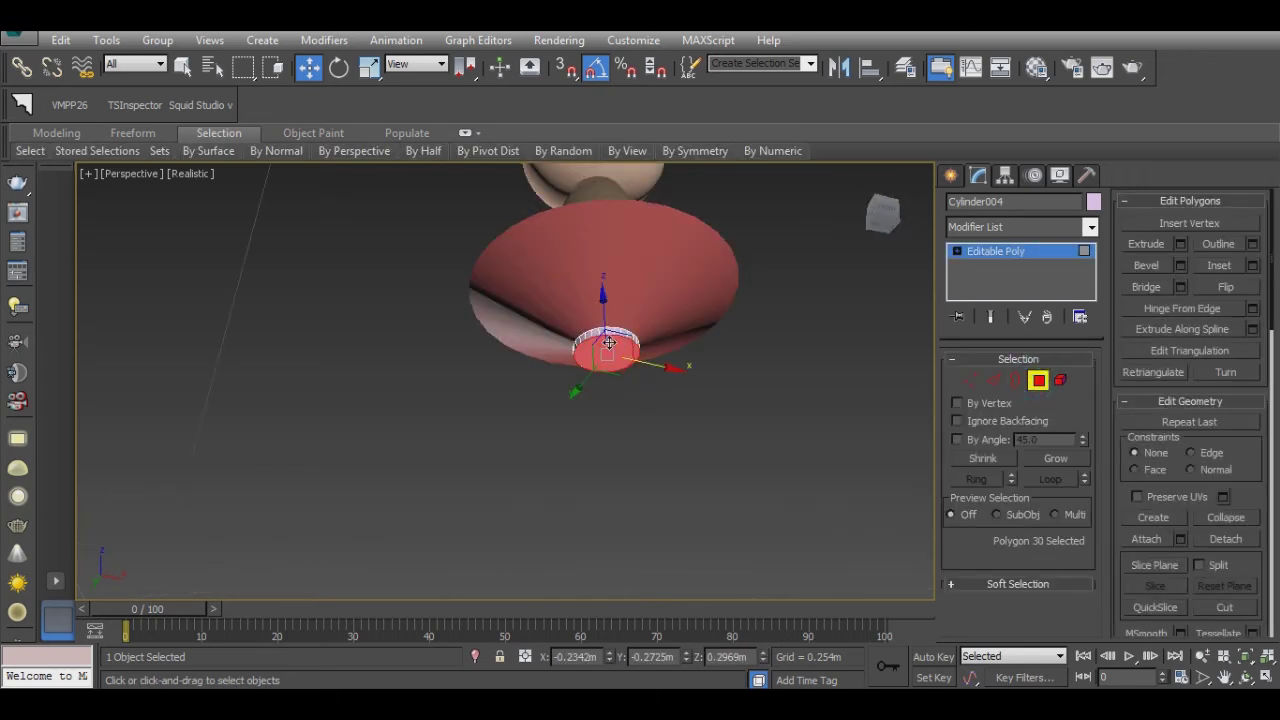
# Step: Inset the bottom cap about 0.0122m and extrude it downward about 0.0368m
pyautogui.click(1253, 265)
pyautogui.click(520, 418)
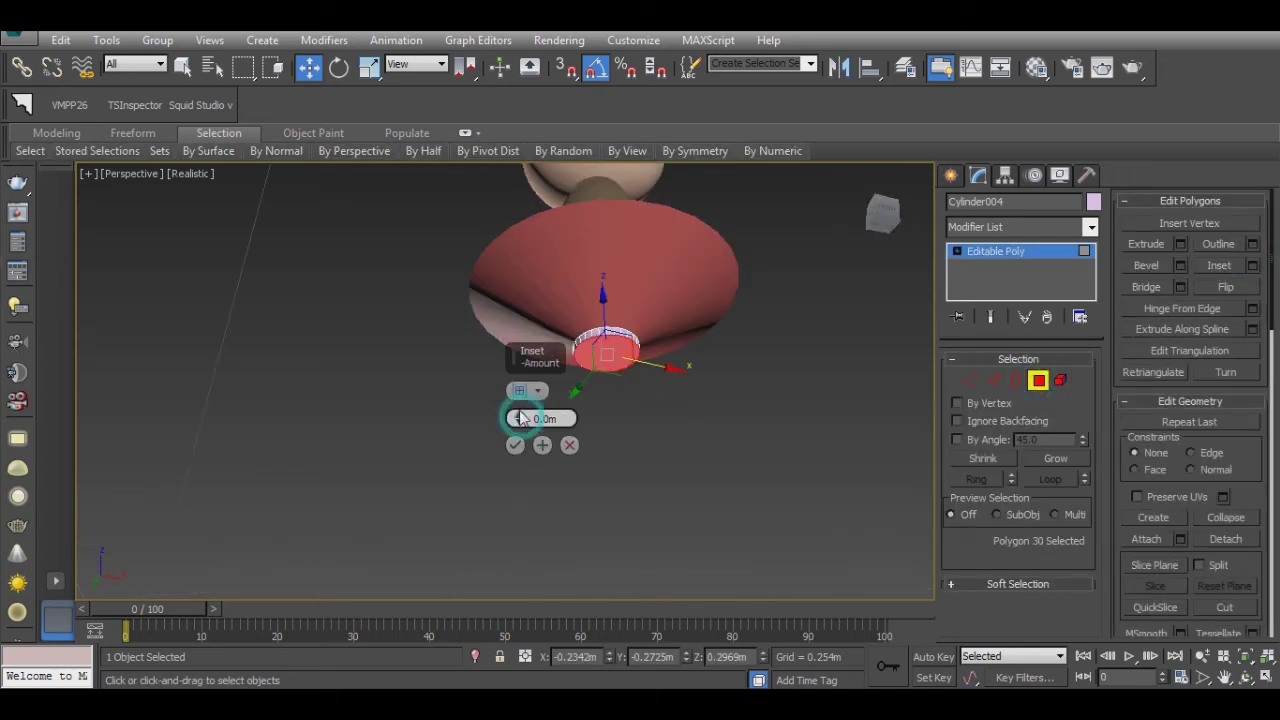
pyautogui.moveTo(518, 418); pyautogui.dragTo(518, 431)
pyautogui.click(515, 445)
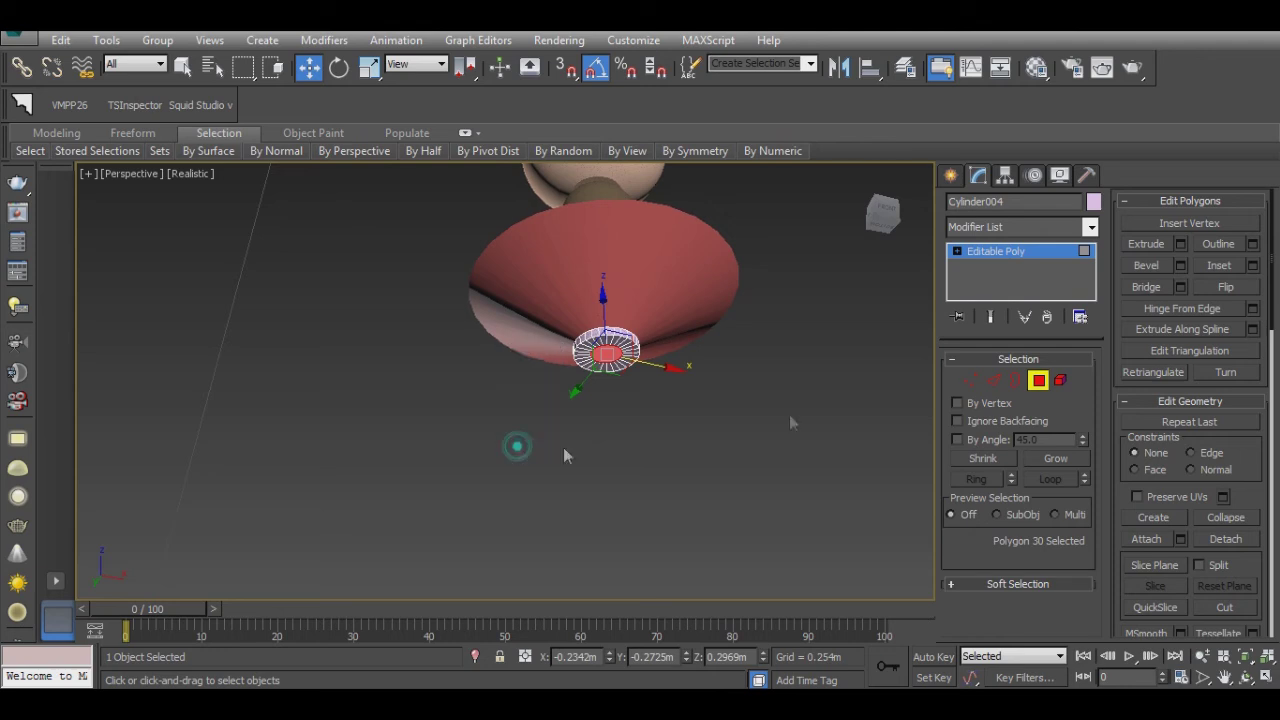
pyautogui.click(1180, 244)
pyautogui.moveTo(518, 418); pyautogui.dragTo(510, 400)
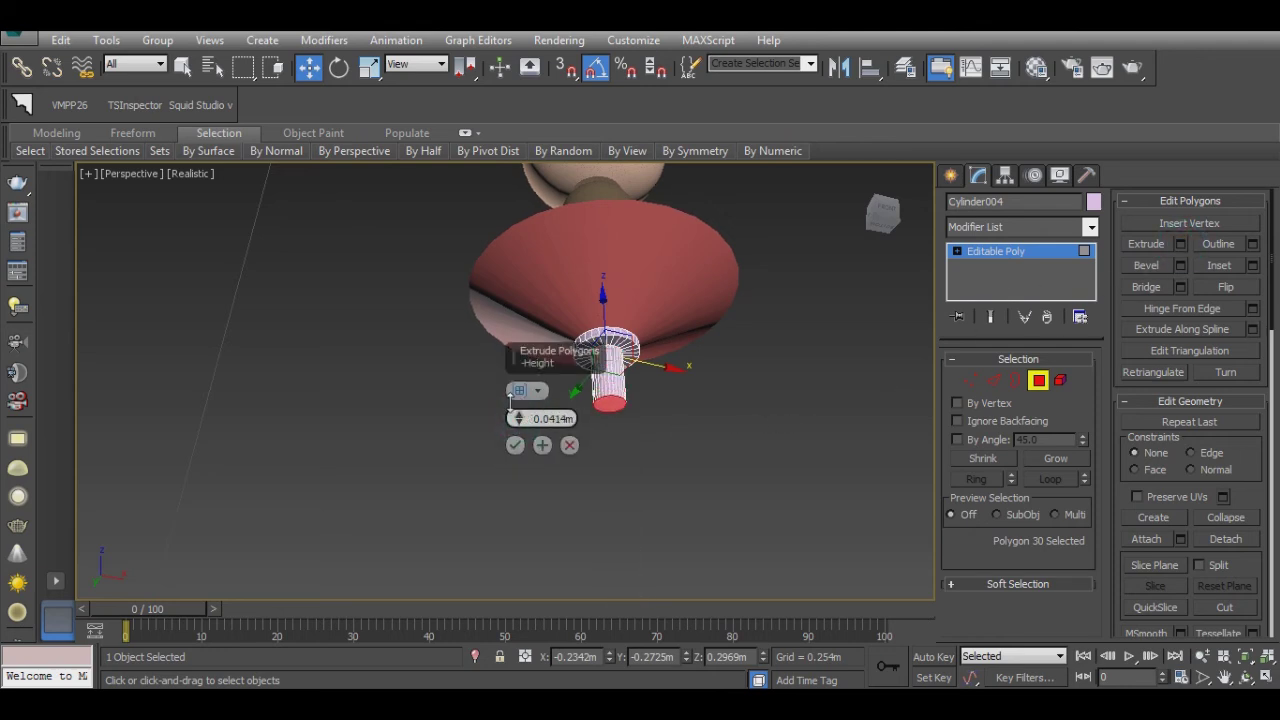
pyautogui.click(515, 445)
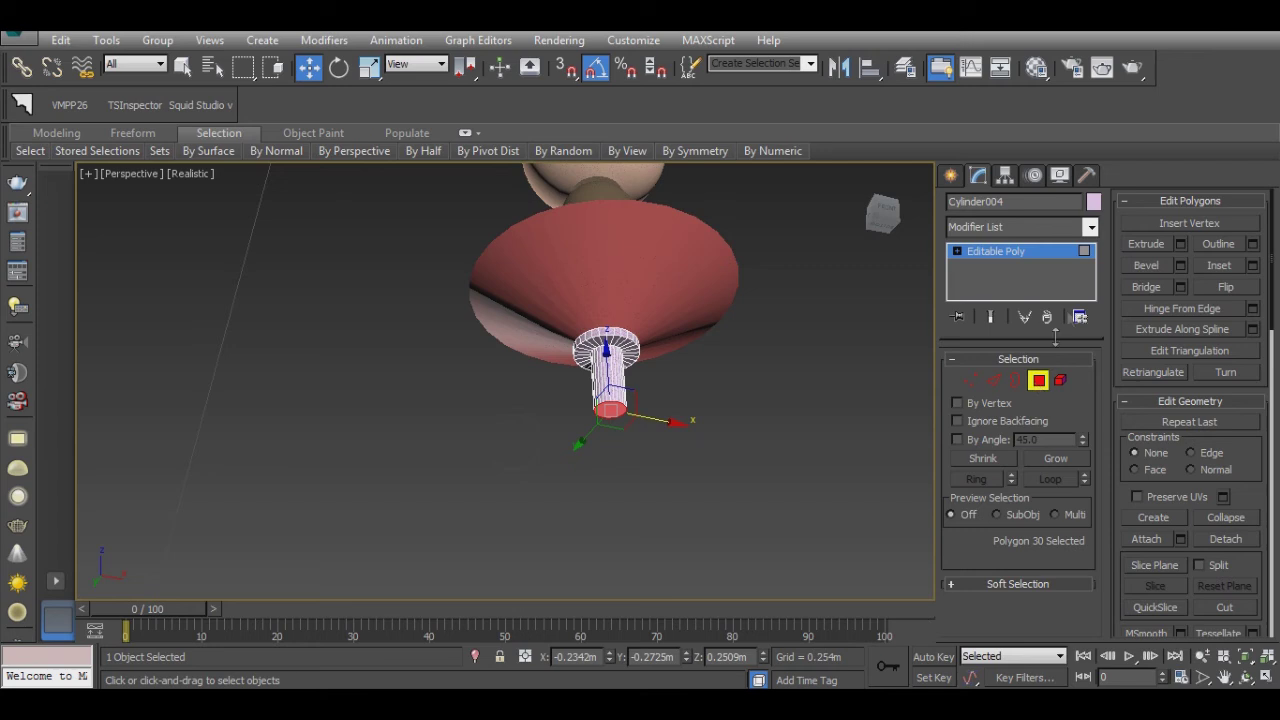
# Step: Add a second small 0.0057m extrusion to the cap and return to object level
pyautogui.click(1180, 244)
pyautogui.rightClick(522, 420)
pyautogui.moveTo(516, 414); pyautogui.dragTo(520, 421)
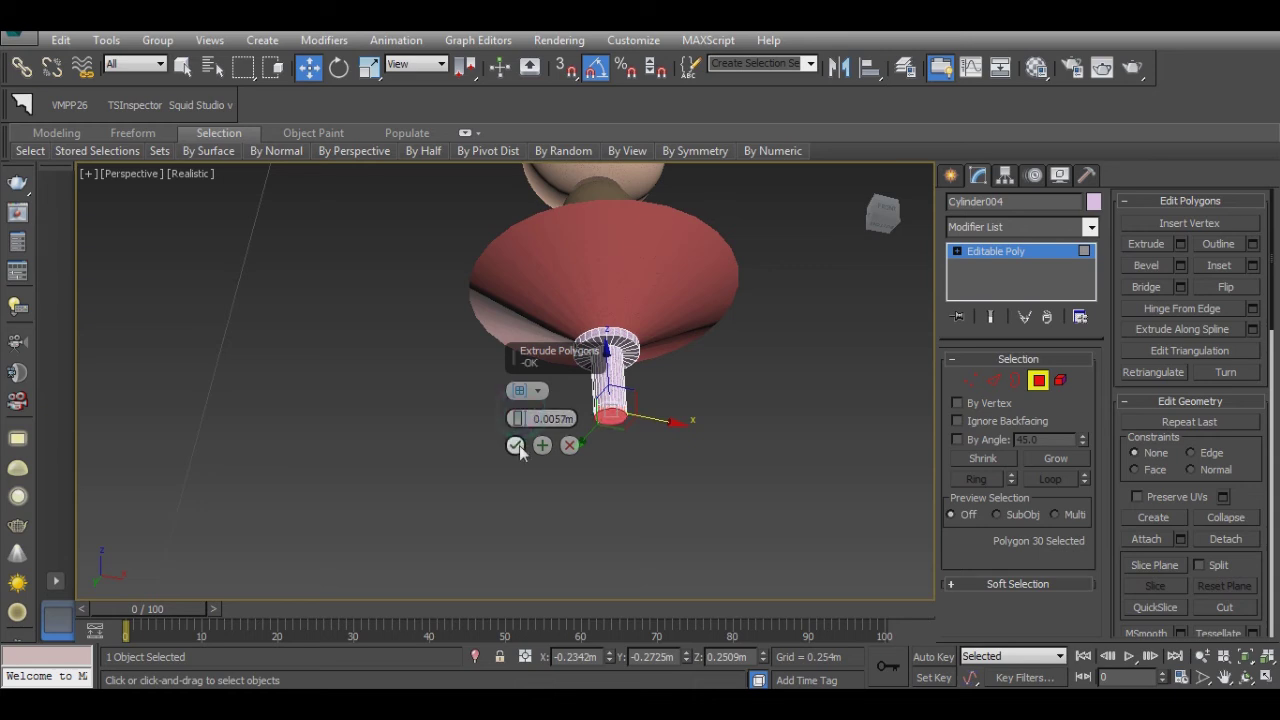
pyautogui.click(516, 446)
pyautogui.keyDown('alt'); pyautogui.moveTo(600, 446); pyautogui.dragTo(613, 459, button='middle'); pyautogui.keyUp('alt')
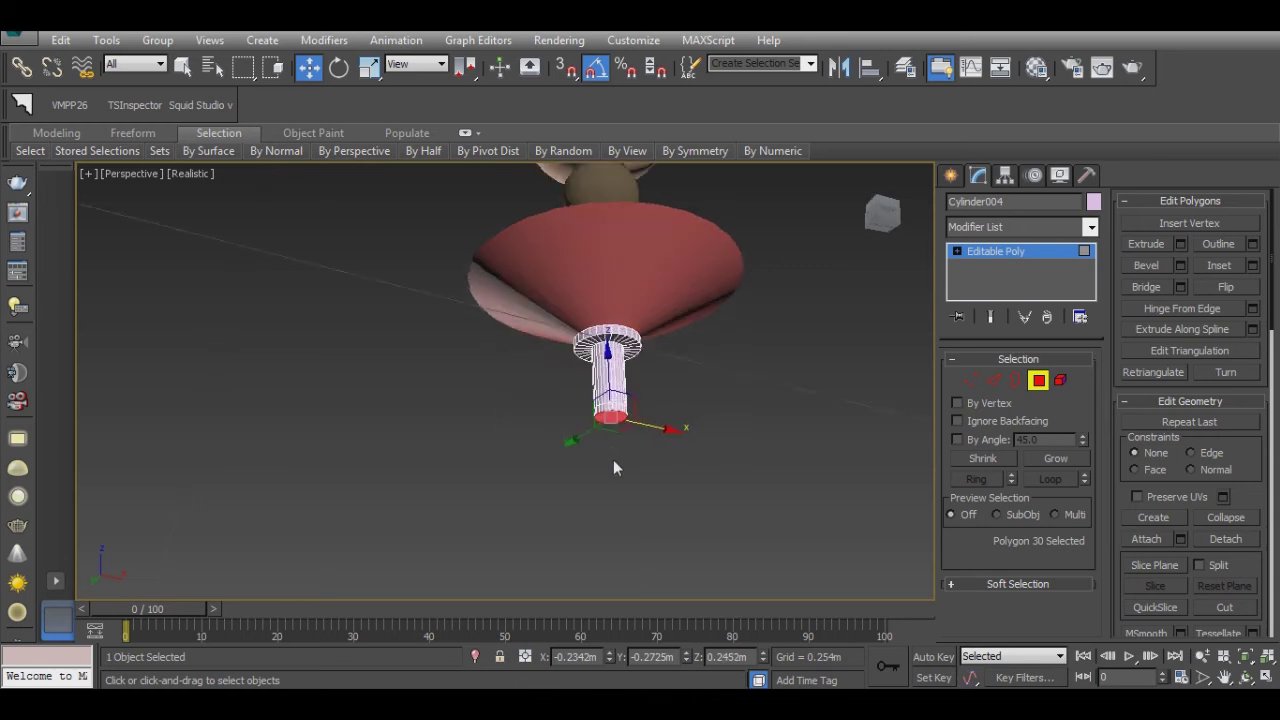
pyautogui.rightClick(675, 487)
pyautogui.click(651, 381)
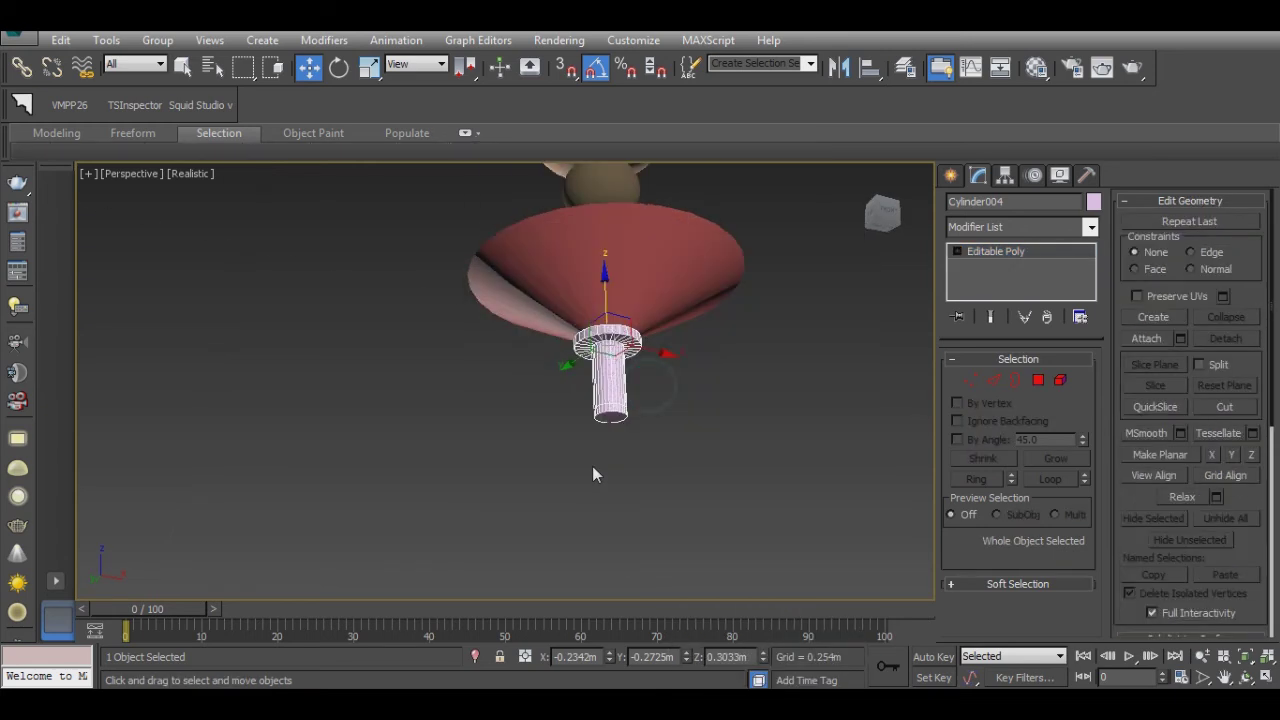
# Step: Copy the right lamp's ChamferCyl body and align it roughly to the new stem
pyautogui.scroll(-3, 570, 450)
pyautogui.click(897, 488)
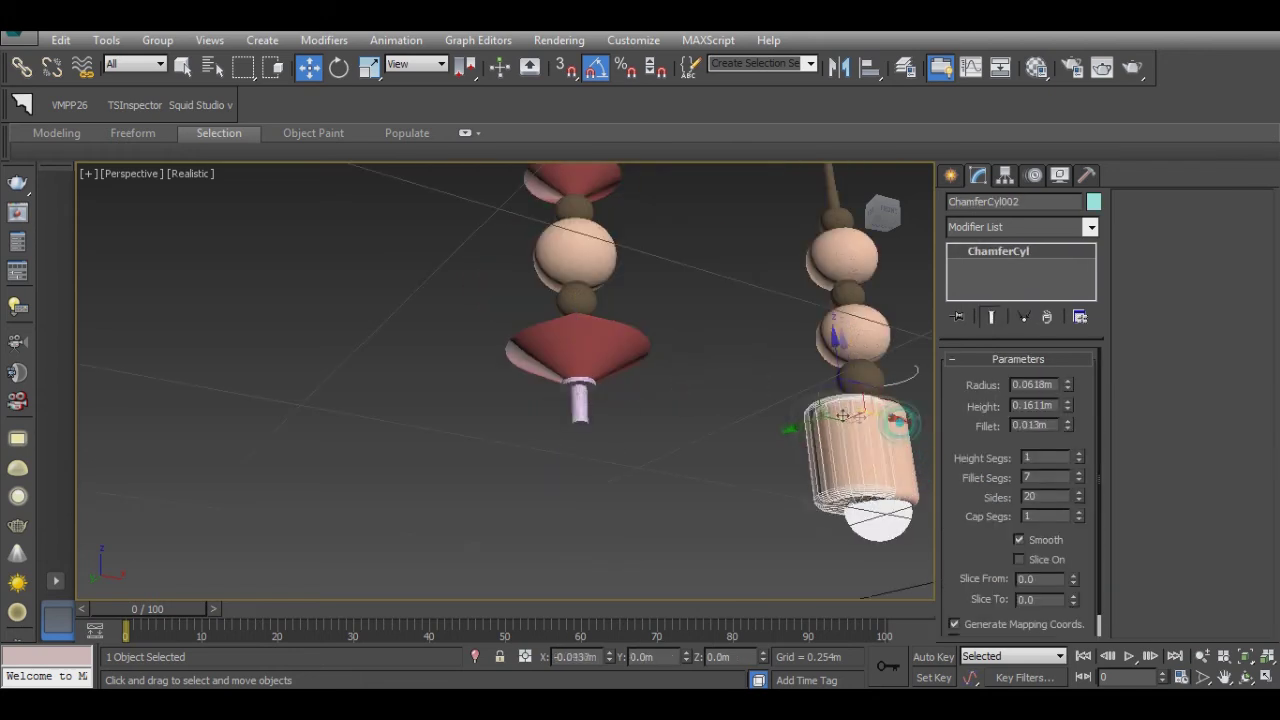
pyautogui.keyDown('shift'); pyautogui.moveTo(855, 345); pyautogui.dragTo(677, 300); pyautogui.keyUp('shift')
pyautogui.click(640, 437)
pyautogui.click(869, 67)
pyautogui.click(598, 413)
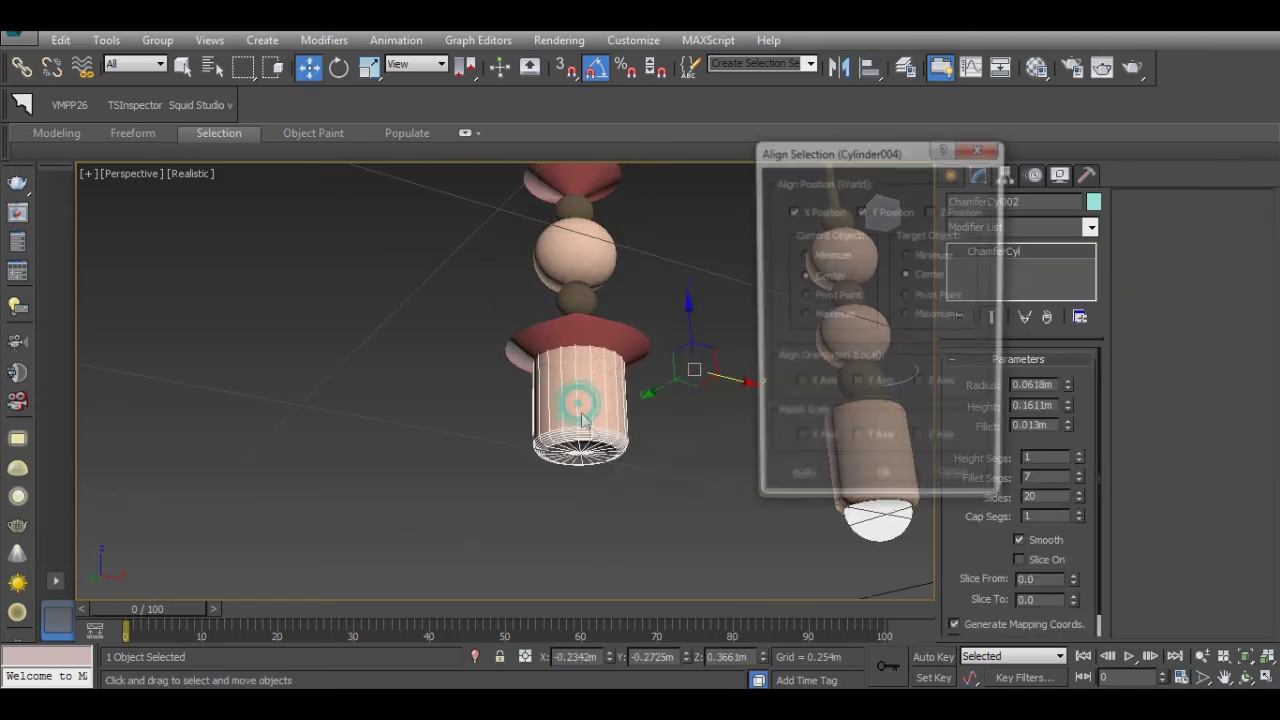
pyautogui.click(885, 486)
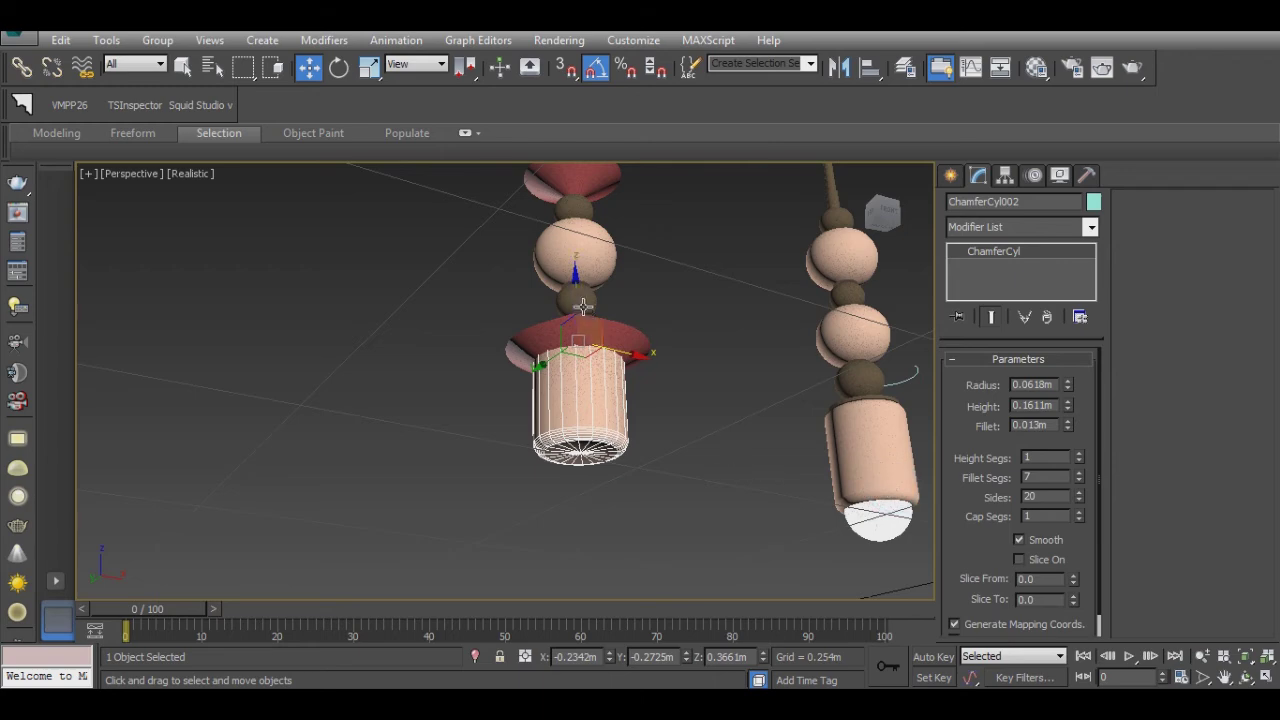
pyautogui.moveTo(583, 307); pyautogui.dragTo(578, 400)
pyautogui.keyDown('alt'); pyautogui.moveTo(578, 400); pyautogui.dragTo(600, 360, button='middle'); pyautogui.keyUp('alt')
# Step: Align the body's Z Position, Current Maximum to Target Minimum, so it sits under the stem
pyautogui.click(869, 67)
pyautogui.click(586, 400)
pyautogui.click(931, 211)
pyautogui.click(832, 316)
pyautogui.click(907, 255)
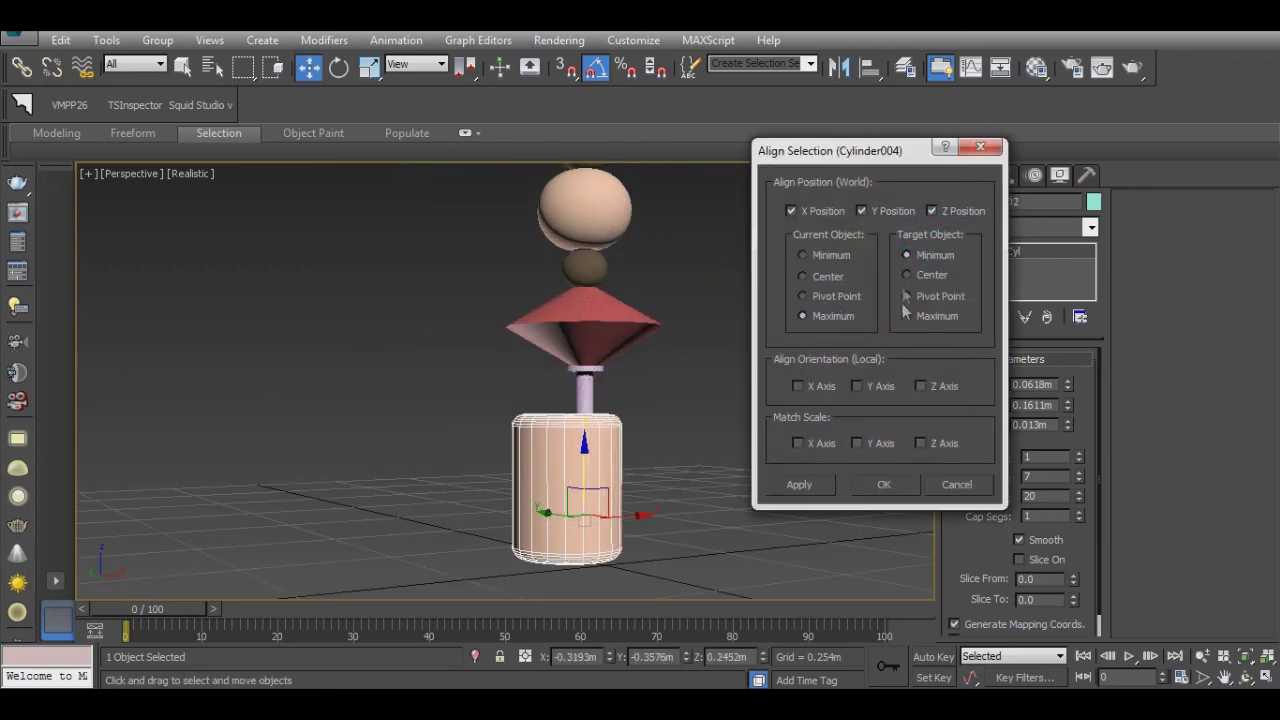
pyautogui.click(900, 483)
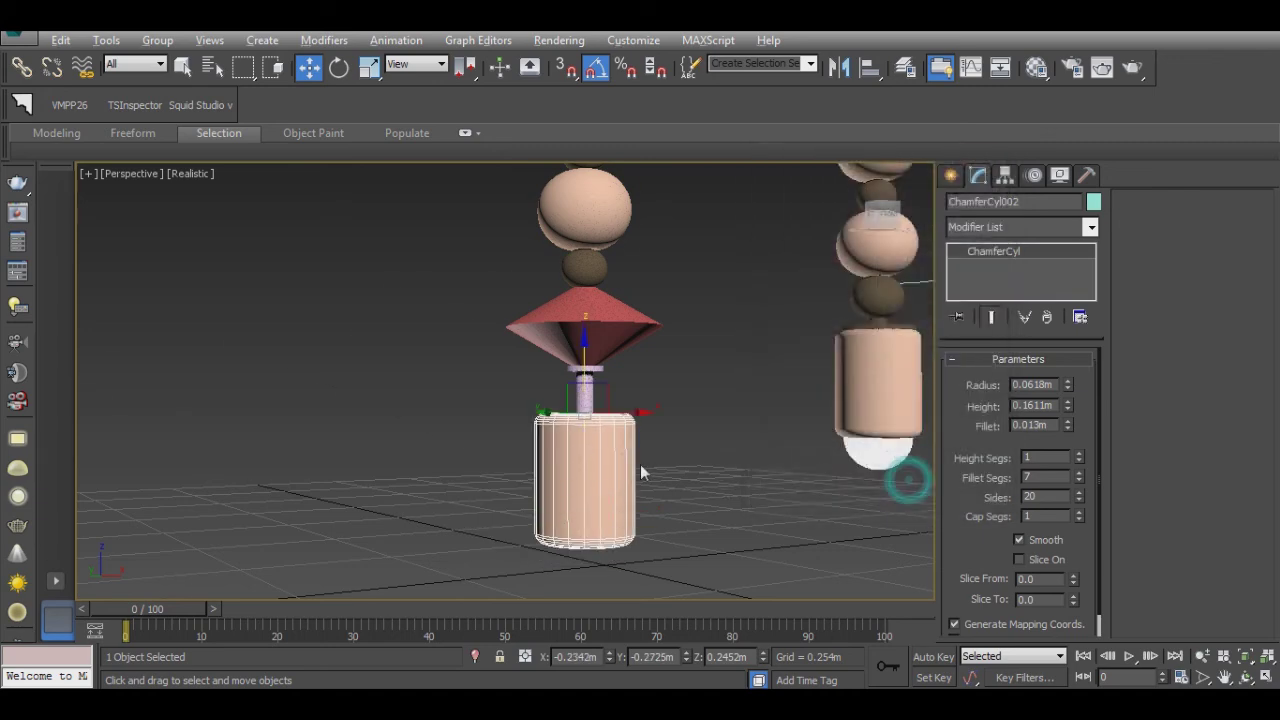
# Step: Orbit to a level view of both lamps and select the right lamp's bulb
pyautogui.scroll(5, 583, 378)
pyautogui.keyDown('alt'); pyautogui.moveTo(583, 378); pyautogui.dragTo(628, 383, button='middle'); pyautogui.keyUp('alt')
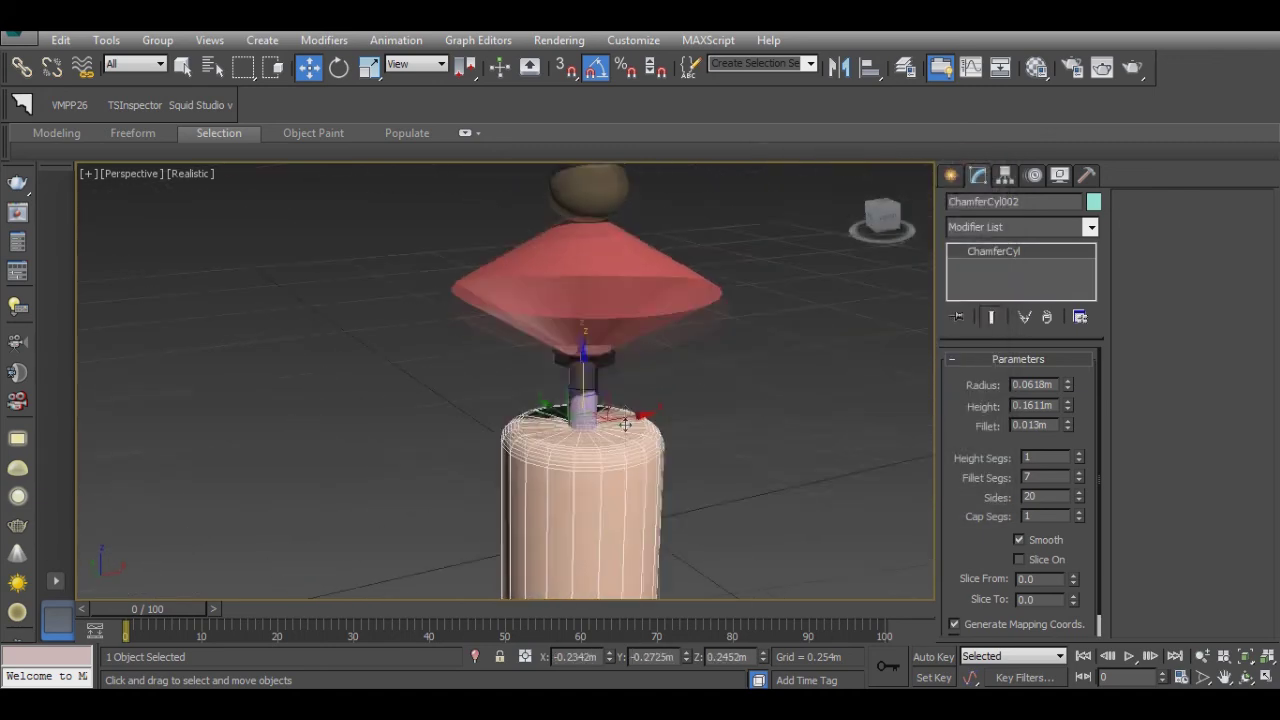
pyautogui.scroll(-5, 627, 386)
pyautogui.moveTo(623, 414)
pyautogui.keyDown('alt'); pyautogui.mouseDown(button='middle')
pyautogui.moveTo(600, 469)
pyautogui.moveTo(722, 540)
pyautogui.mouseUp(button='middle'); pyautogui.keyUp('alt')
pyautogui.click(798, 528)
pyautogui.rightClick(798, 528)
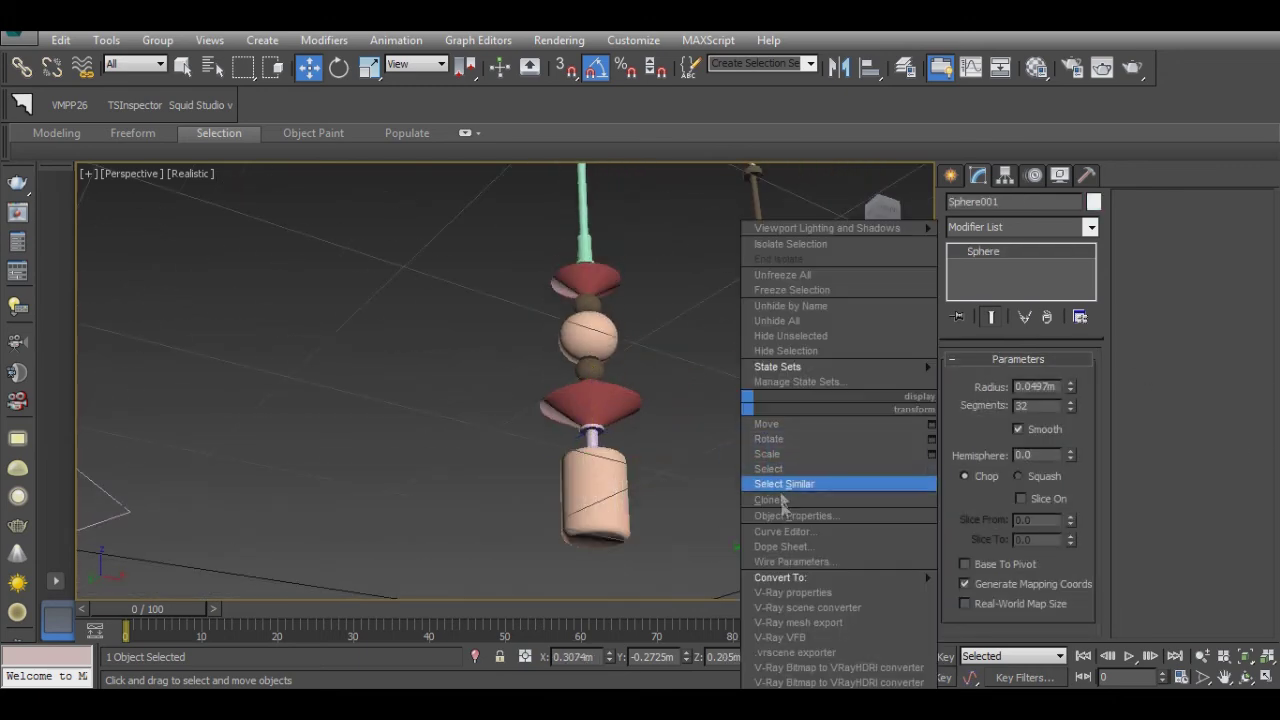
# Step: Clone the white bulb and centre it on ChamferCyl002 in X and Y
pyautogui.click(775, 512)
pyautogui.click(588, 426)
pyautogui.click(869, 67)
pyautogui.click(798, 490)
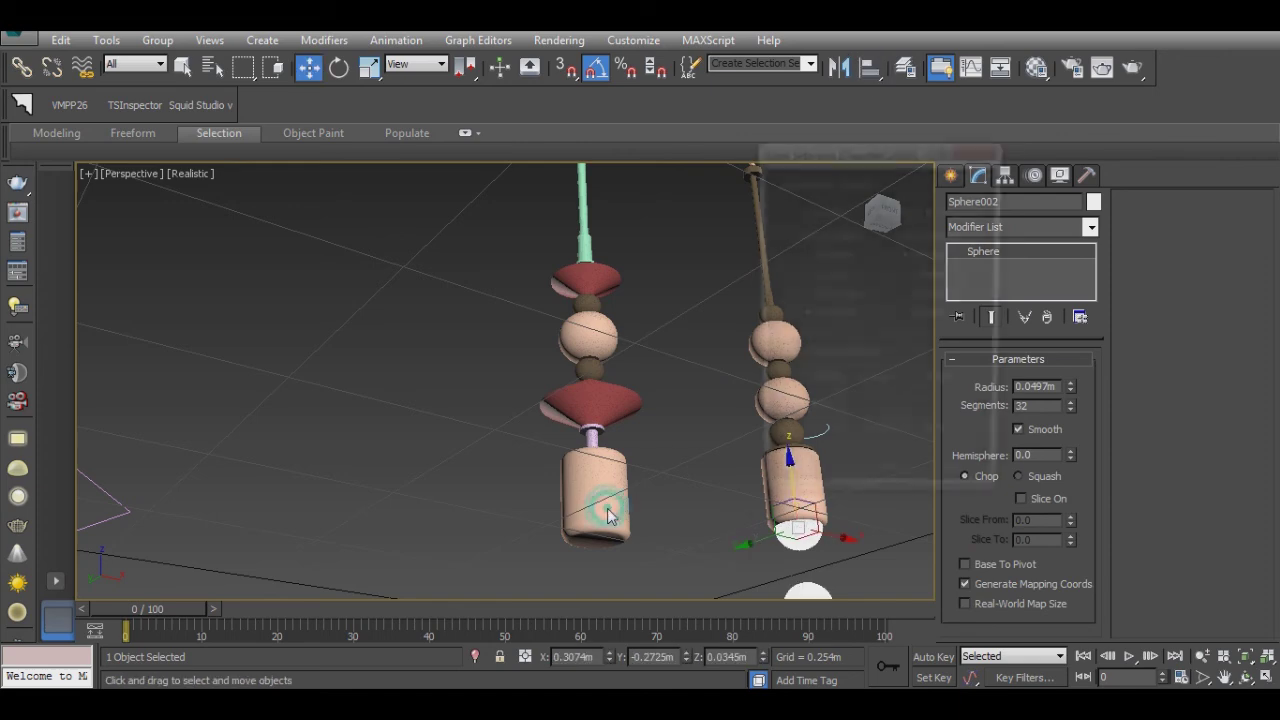
pyautogui.click(803, 276)
pyautogui.click(907, 275)
pyautogui.click(862, 211)
pyautogui.click(792, 211)
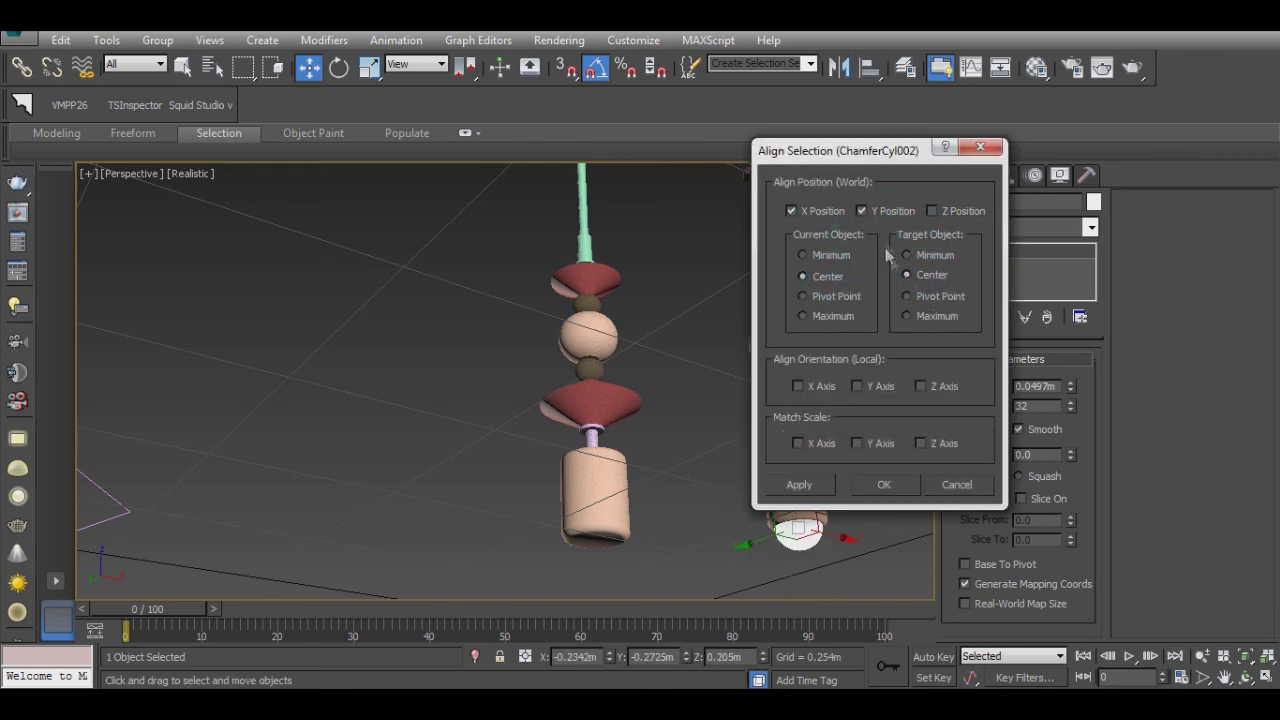
pyautogui.moveTo(903, 150); pyautogui.dragTo(983, 62)
pyautogui.click(1018, 396)
# Step: Move the bulb copy below the body and re-centre it under ChamferCyl002 in X and Y
pyautogui.moveTo(790, 530)
pyautogui.mouseDown()
pyautogui.moveTo(758, 540)
pyautogui.moveTo(663, 500)
pyautogui.mouseUp()
pyautogui.click(863, 66)
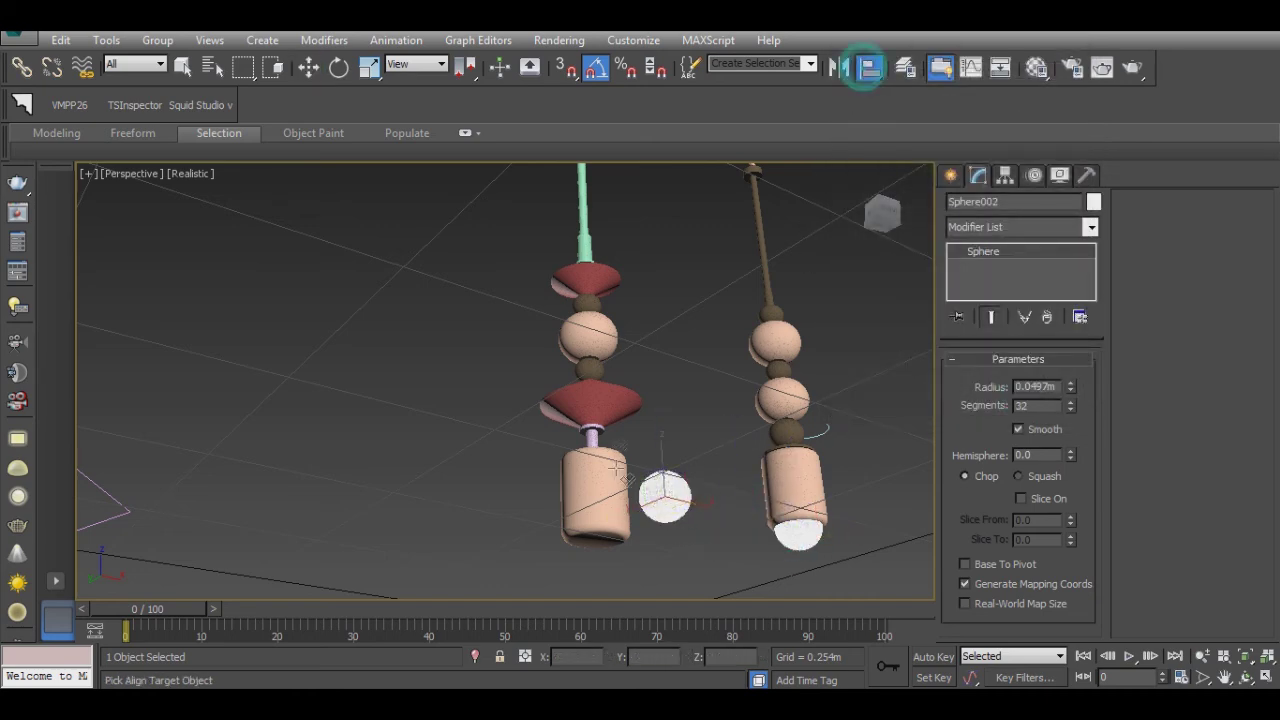
pyautogui.click(625, 505)
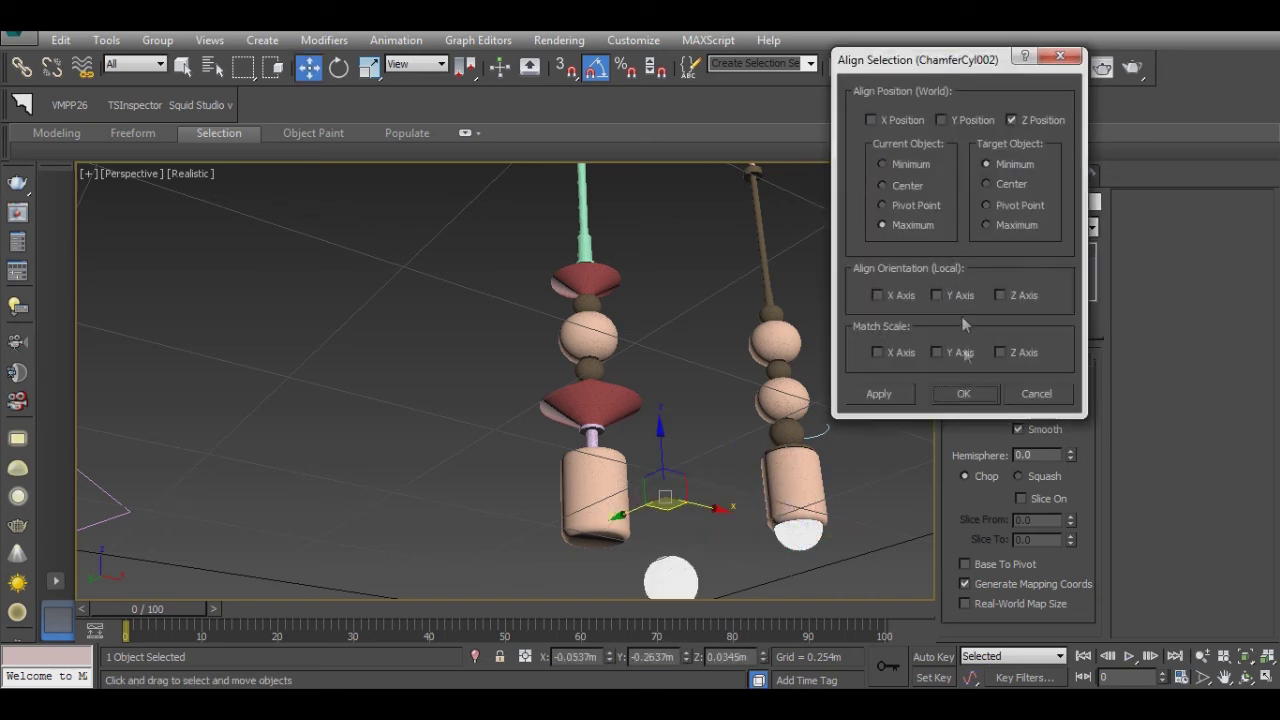
pyautogui.click(964, 392)
pyautogui.click(866, 66)
pyautogui.click(592, 488)
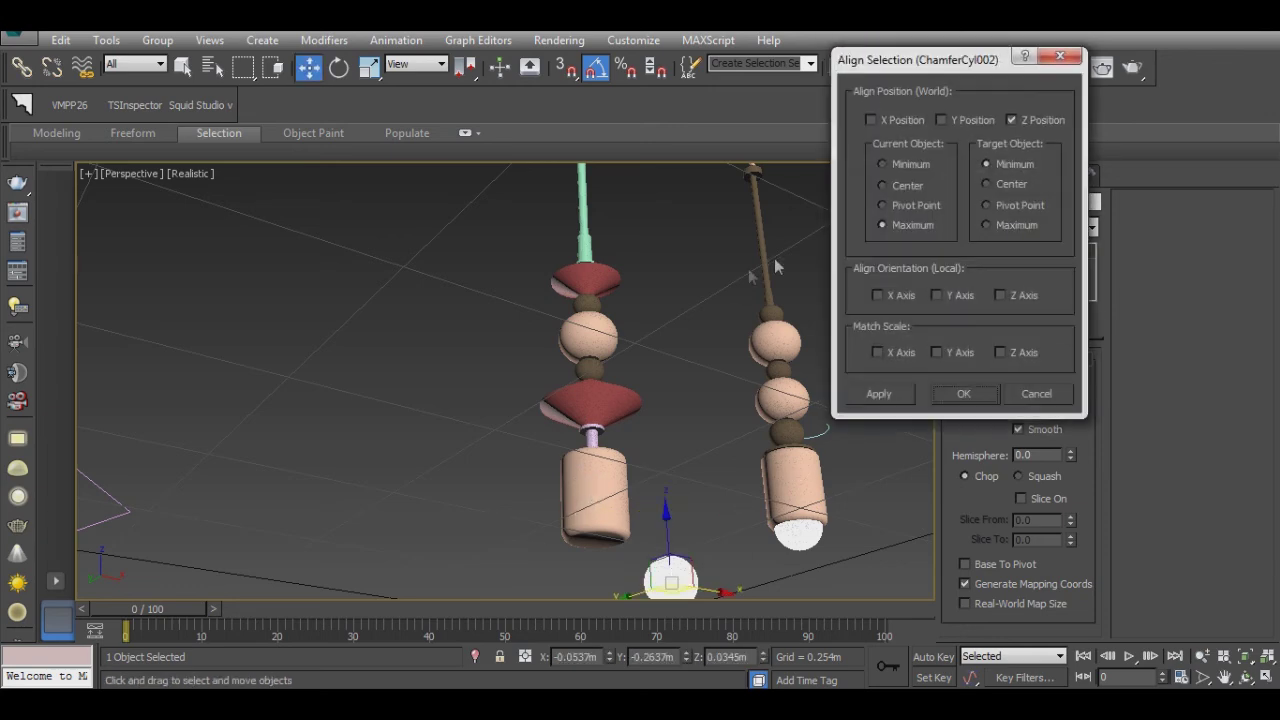
pyautogui.click(941, 120)
pyautogui.click(870, 120)
pyautogui.click(1011, 120)
pyautogui.click(986, 184)
pyautogui.click(881, 185)
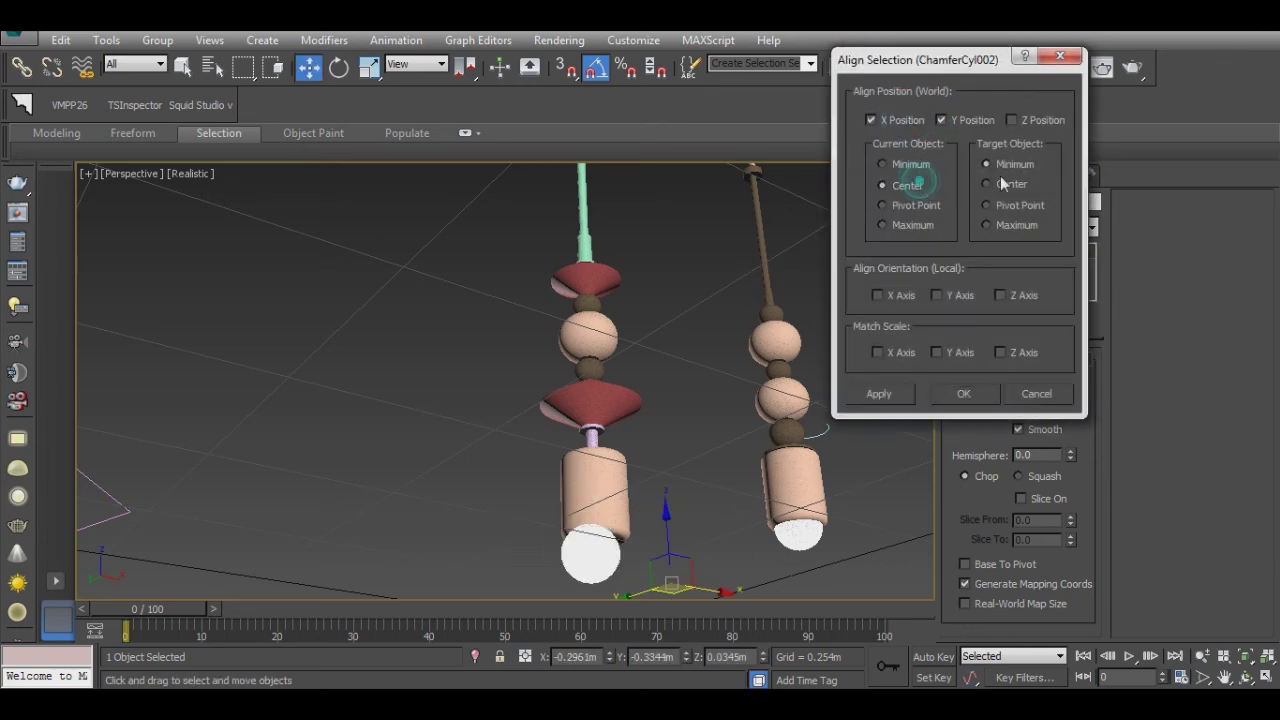
pyautogui.click(951, 392)
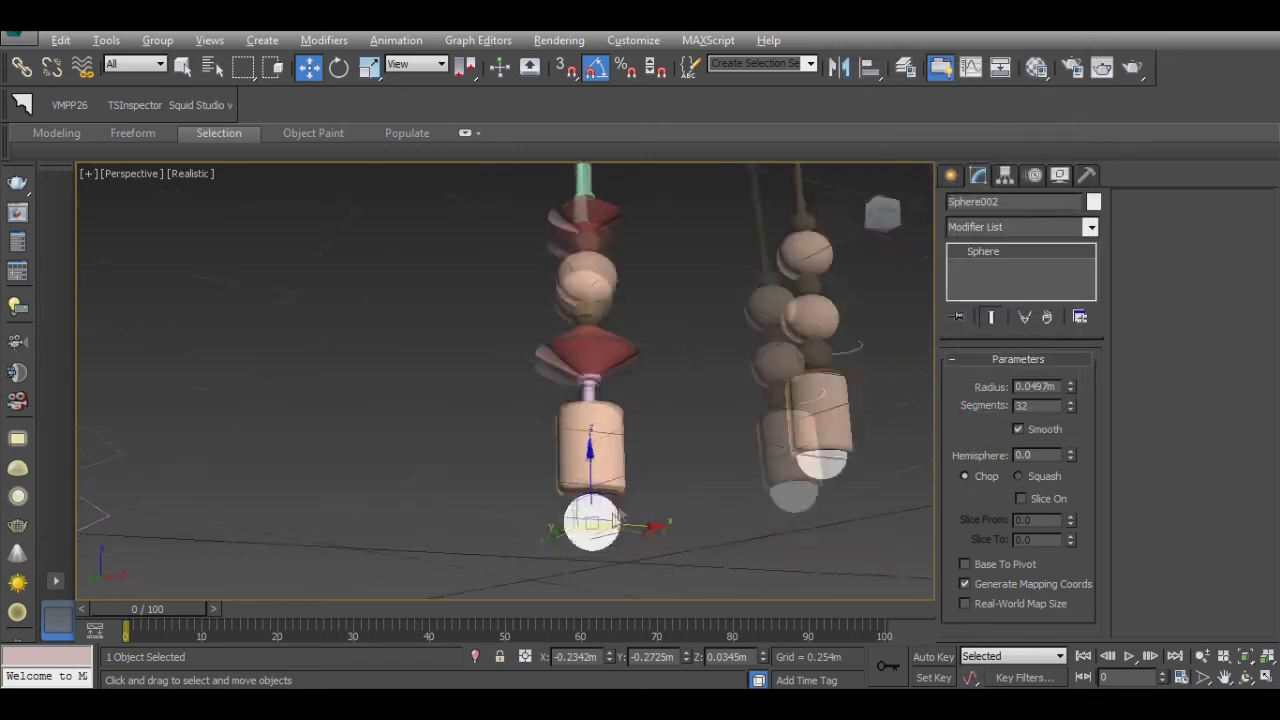
# Step: Raise the bulb into the body's base and view both lamps from the front
pyautogui.scroll(5, 589, 505)
pyautogui.moveTo(589, 505); pyautogui.dragTo(592, 456)
pyautogui.keyDown('alt'); pyautogui.moveTo(634, 463); pyautogui.dragTo(482, 428, button='middle'); pyautogui.keyUp('alt')
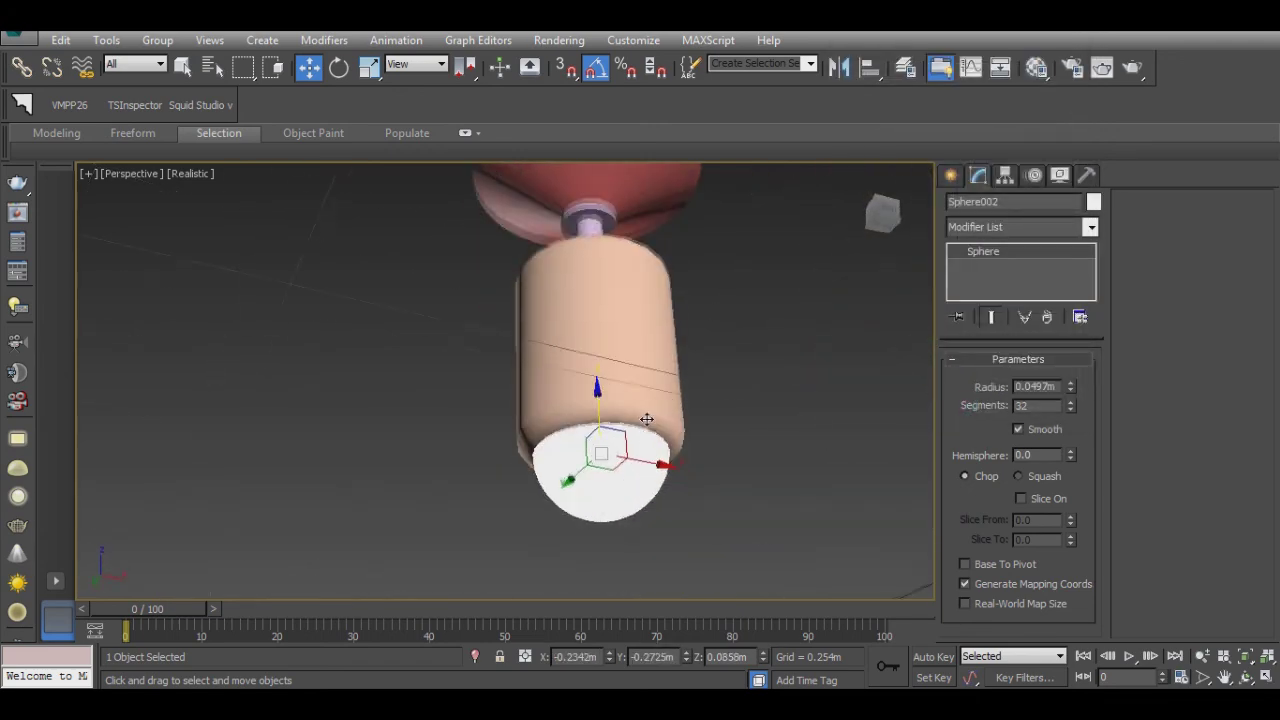
pyautogui.scroll(-5, 482, 428)
pyautogui.keyDown('alt'); pyautogui.moveTo(579, 469); pyautogui.dragTo(519, 386, button='middle'); pyautogui.keyUp('alt')
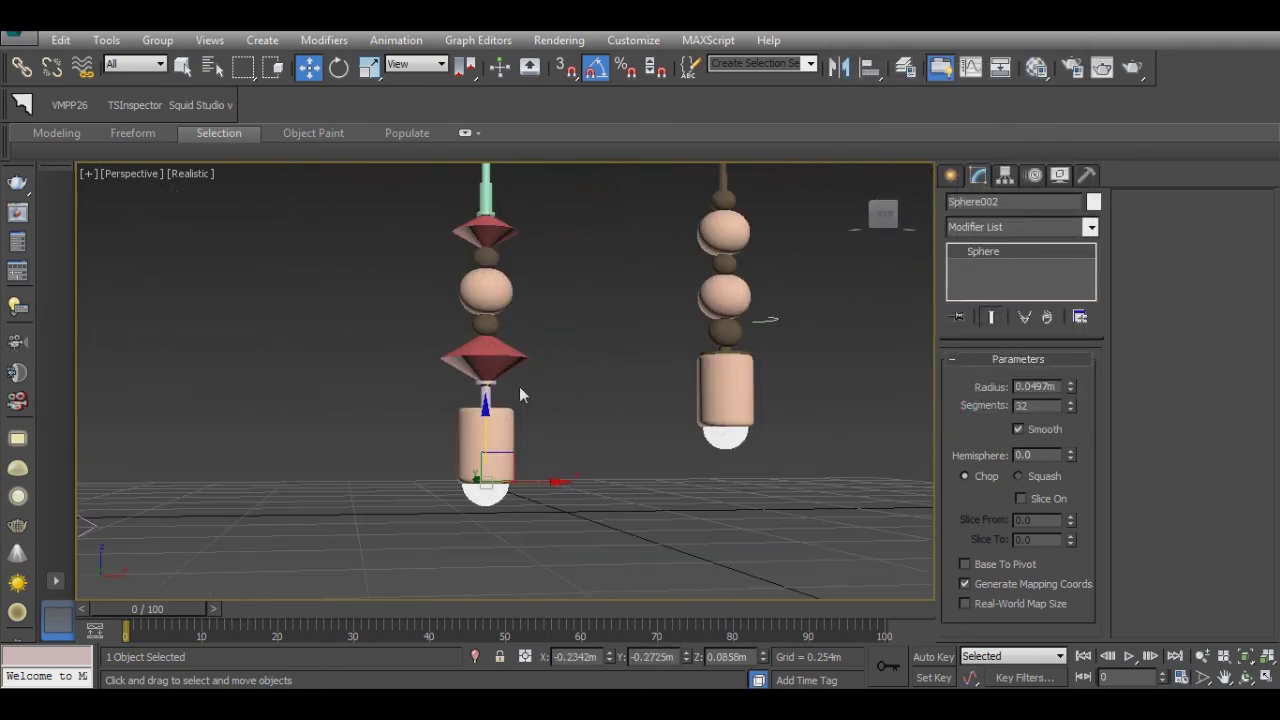
# Step: Assign a dark material sample to the left lamp's body, stem and pole
pyautogui.click(500, 434)
pyautogui.keyDown('ctrl'); pyautogui.click(491, 371); pyautogui.keyUp('ctrl')
pyautogui.scroll(2, 500, 400)
pyautogui.keyDown('ctrl'); pyautogui.click(520, 310); pyautogui.keyUp('ctrl')
pyautogui.scroll(-3, 520, 310)
pyautogui.click(1036, 67)
pyautogui.click(934, 166)
pyautogui.click(985, 342)
pyautogui.click(1212, 89)
pyautogui.scroll(2, 608, 433)
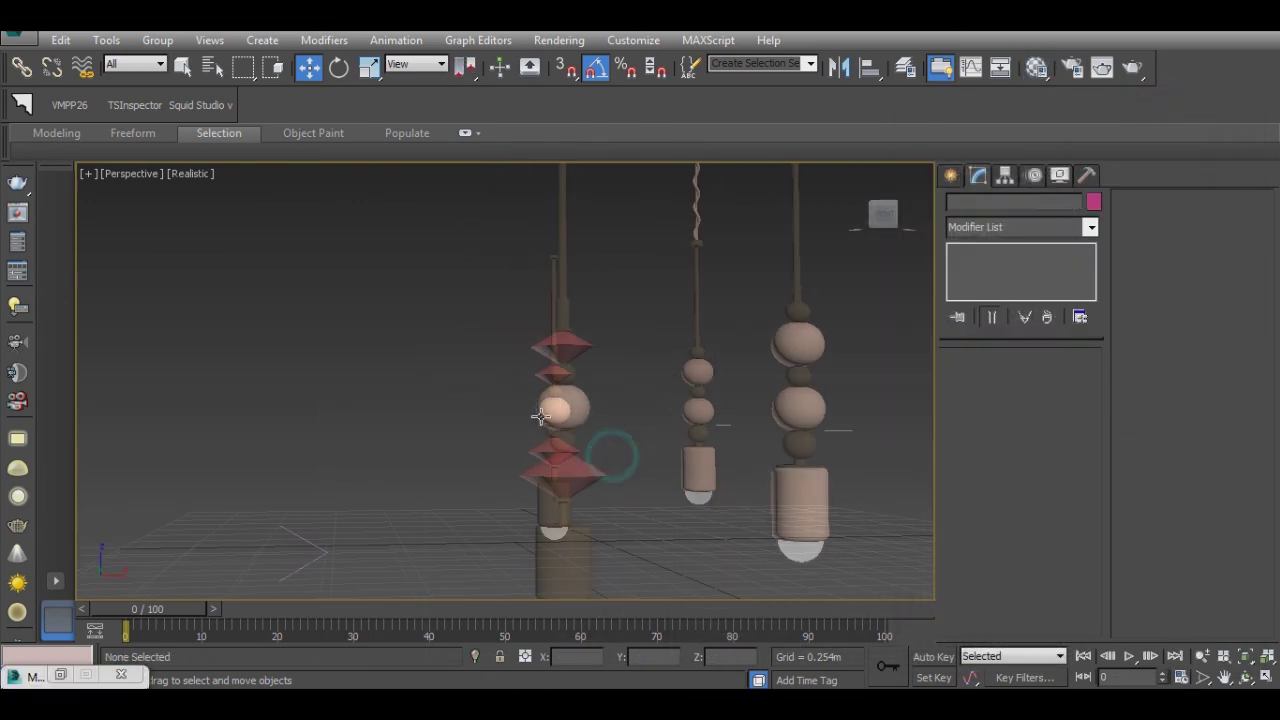
# Step: Create a new material named 'whi' with a white diffuse colour
pyautogui.scroll(2, 543, 414)
pyautogui.click(1036, 67)
pyautogui.click(1087, 178)
pyautogui.click(1070, 390)
pyautogui.write('whi')
pyautogui.click(1045, 516)
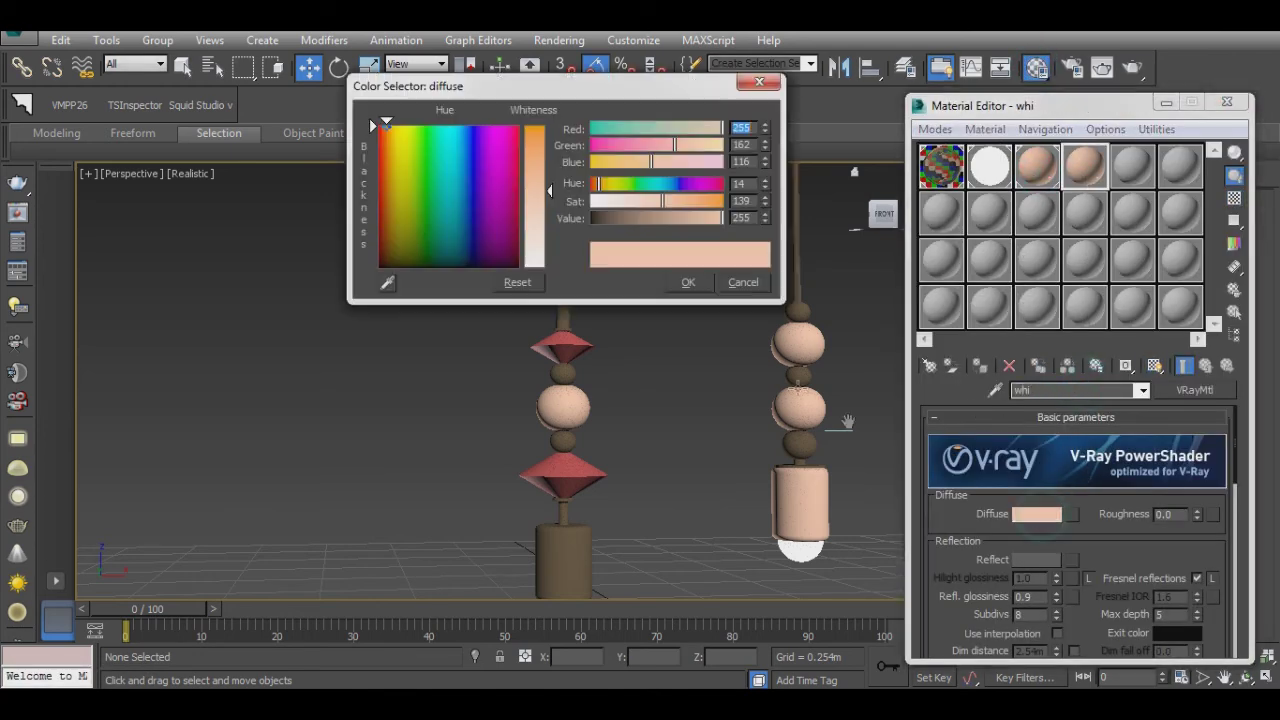
pyautogui.moveTo(549, 191); pyautogui.dragTo(549, 266)
pyautogui.click(688, 282)
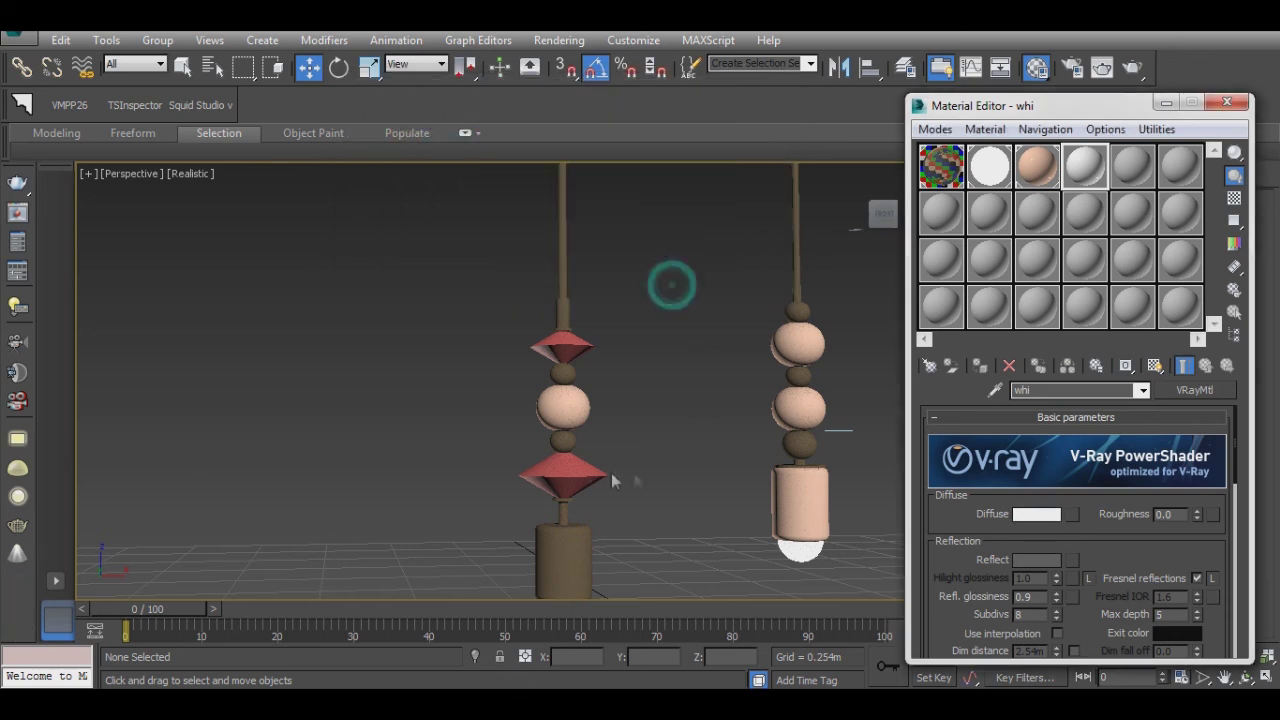
# Step: Apply 'whi' to the left lamp's upper shade, middle bead and lower shade
pyautogui.click(562, 475)
pyautogui.keyDown('ctrl'); pyautogui.click(562, 405); pyautogui.keyUp('ctrl')
pyautogui.keyDown('ctrl'); pyautogui.click(562, 345); pyautogui.keyUp('ctrl')
pyautogui.click(980, 365)
pyautogui.keyDown('alt'); pyautogui.moveTo(700, 330); pyautogui.dragTo(801, 268, button='middle'); pyautogui.keyUp('alt')
# Step: Select both twisted cord strands and drag a copy to the left
pyautogui.moveTo(630, 286); pyautogui.dragTo(630, 284)
pyautogui.moveTo(630, 284)
pyautogui.keyDown('alt'); pyautogui.mouseDown(button='middle')
pyautogui.moveTo(686, 414)
pyautogui.moveTo(686, 370)
pyautogui.mouseUp(button='middle'); pyautogui.keyUp('alt')
pyautogui.keyDown('shift'); pyautogui.moveTo(686, 372); pyautogui.dragTo(376, 392); pyautogui.keyUp('shift')
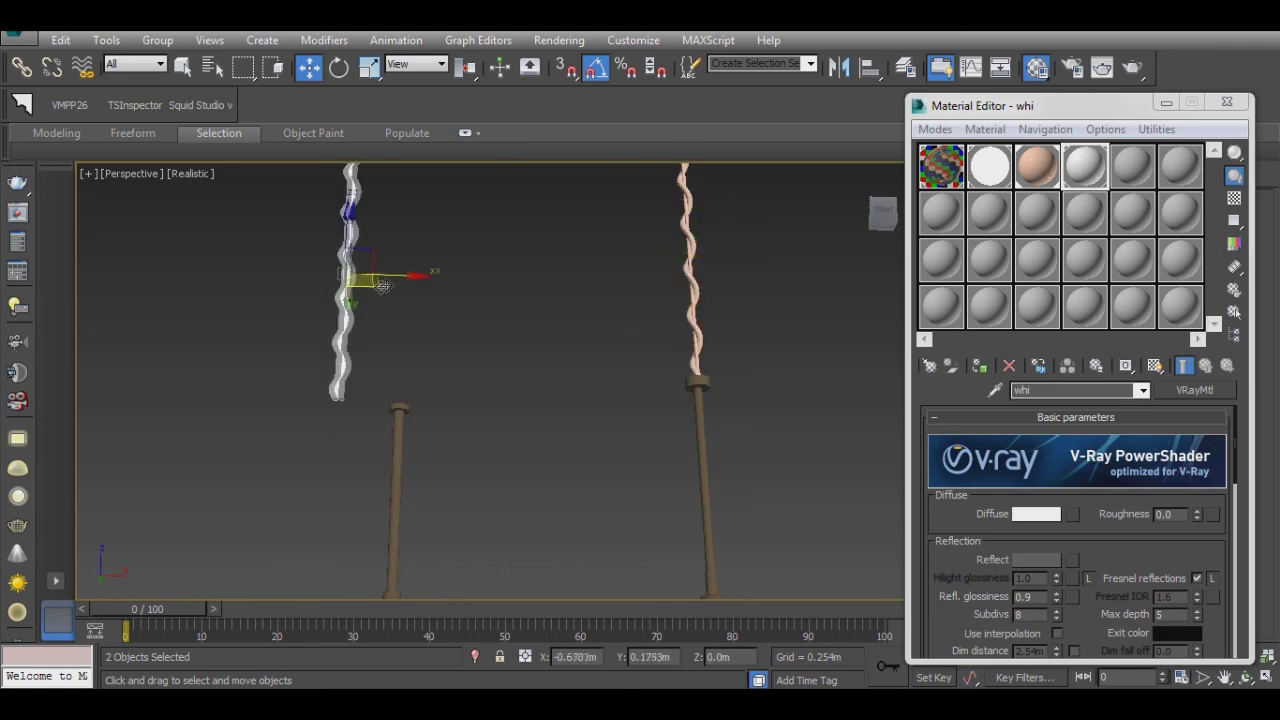
# Step: Group the copied cord's two strands as Group001 and centre it over the left pole
pyautogui.press('m')
pyautogui.moveTo(404, 416)
pyautogui.keyDown('alt'); pyautogui.mouseDown(button='middle')
pyautogui.moveTo(421, 528)
pyautogui.moveTo(406, 537)
pyautogui.mouseUp(button='middle'); pyautogui.keyUp('alt')
pyautogui.click(406, 537)
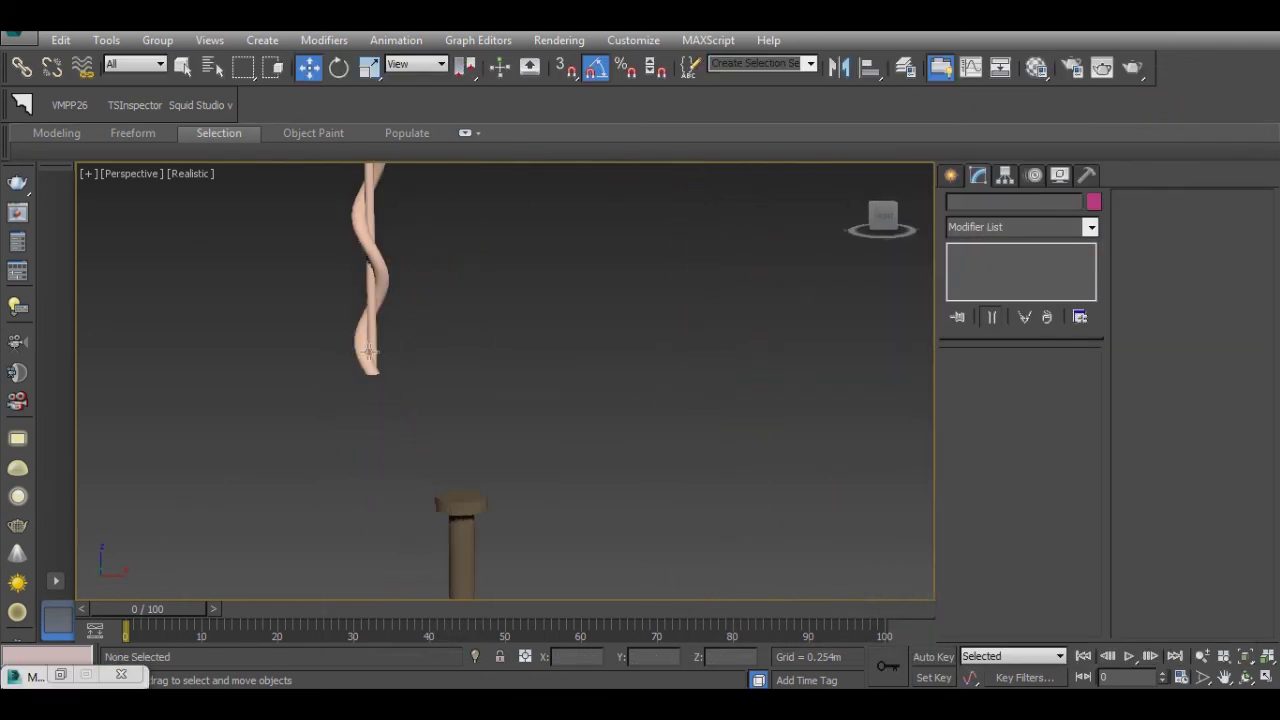
pyautogui.moveTo(383, 348); pyautogui.dragTo(348, 396)
pyautogui.click(157, 40)
pyautogui.click(205, 66)
pyautogui.click(668, 386)
pyautogui.click(868, 67)
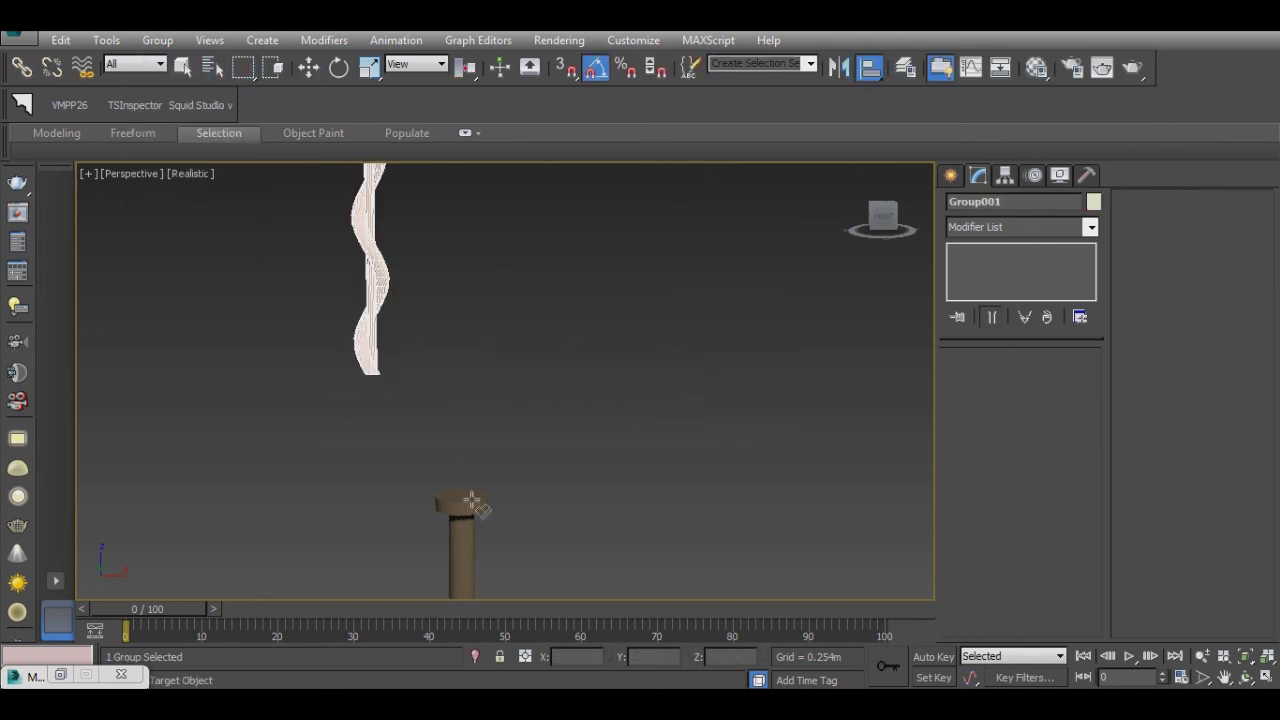
pyautogui.click(460, 500)
pyautogui.click(965, 393)
# Step: Seat the cord group's bottom on top of pole Cylinder003, then clear the selection
pyautogui.click(868, 67)
pyautogui.click(462, 505)
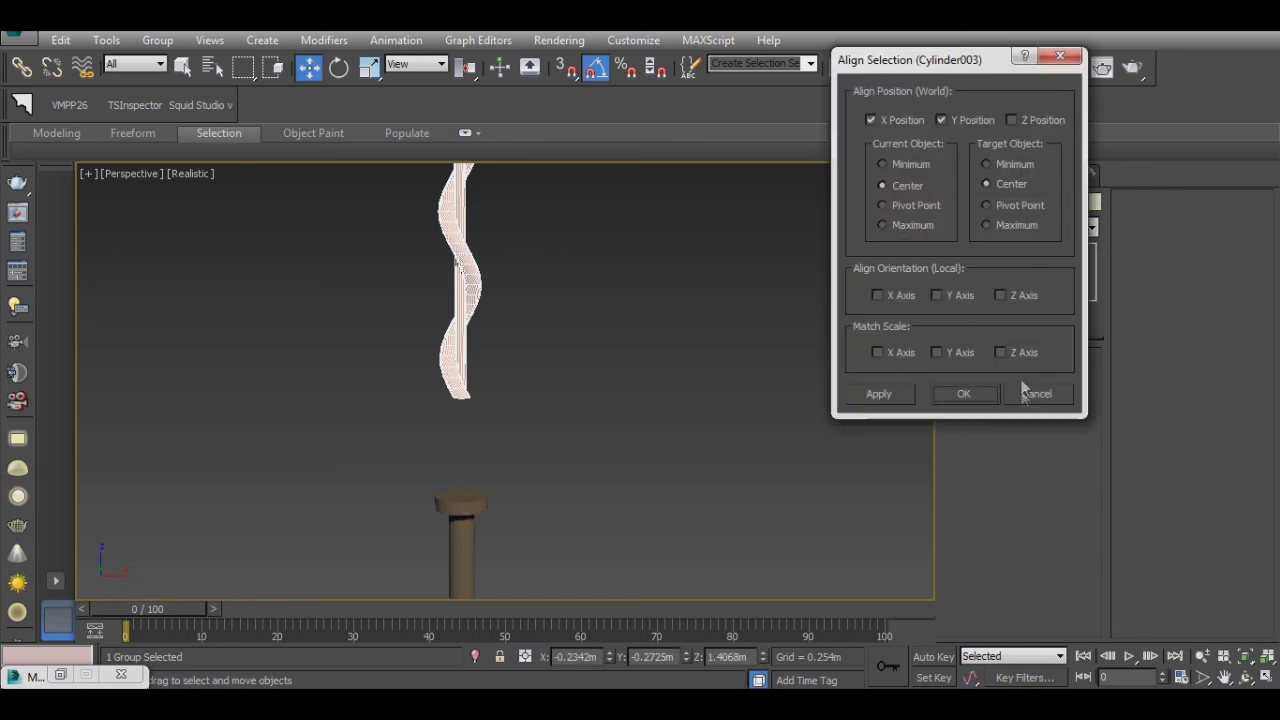
pyautogui.click(1011, 120)
pyautogui.click(975, 120)
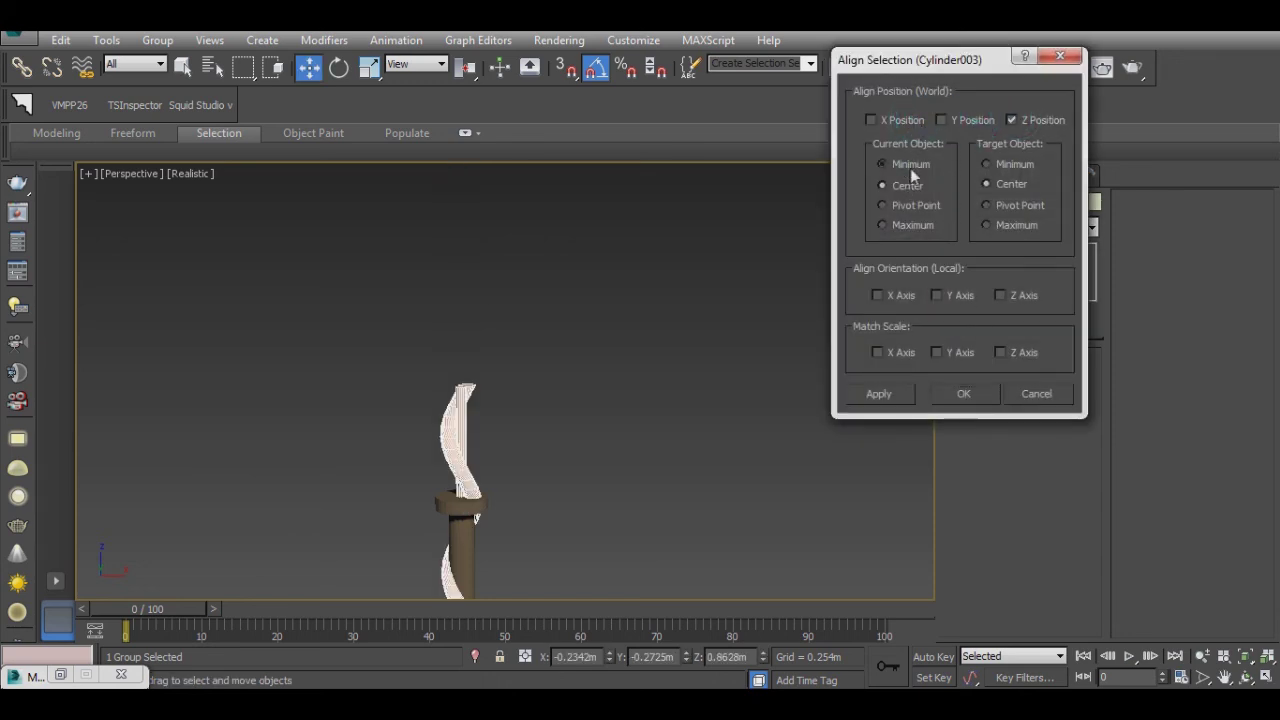
pyautogui.click(882, 164)
pyautogui.click(986, 225)
pyautogui.click(963, 393)
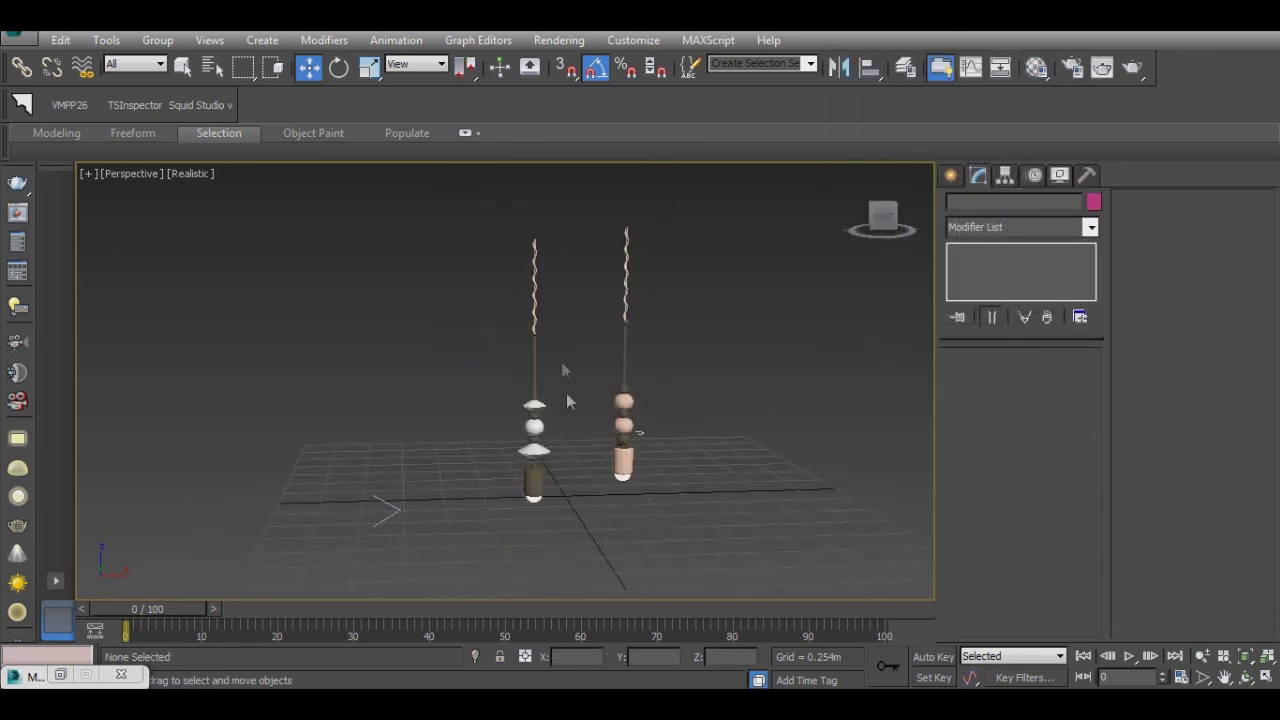
pyautogui.scroll(-3, 561, 363)
pyautogui.click(600, 468)
pyautogui.click(402, 536)
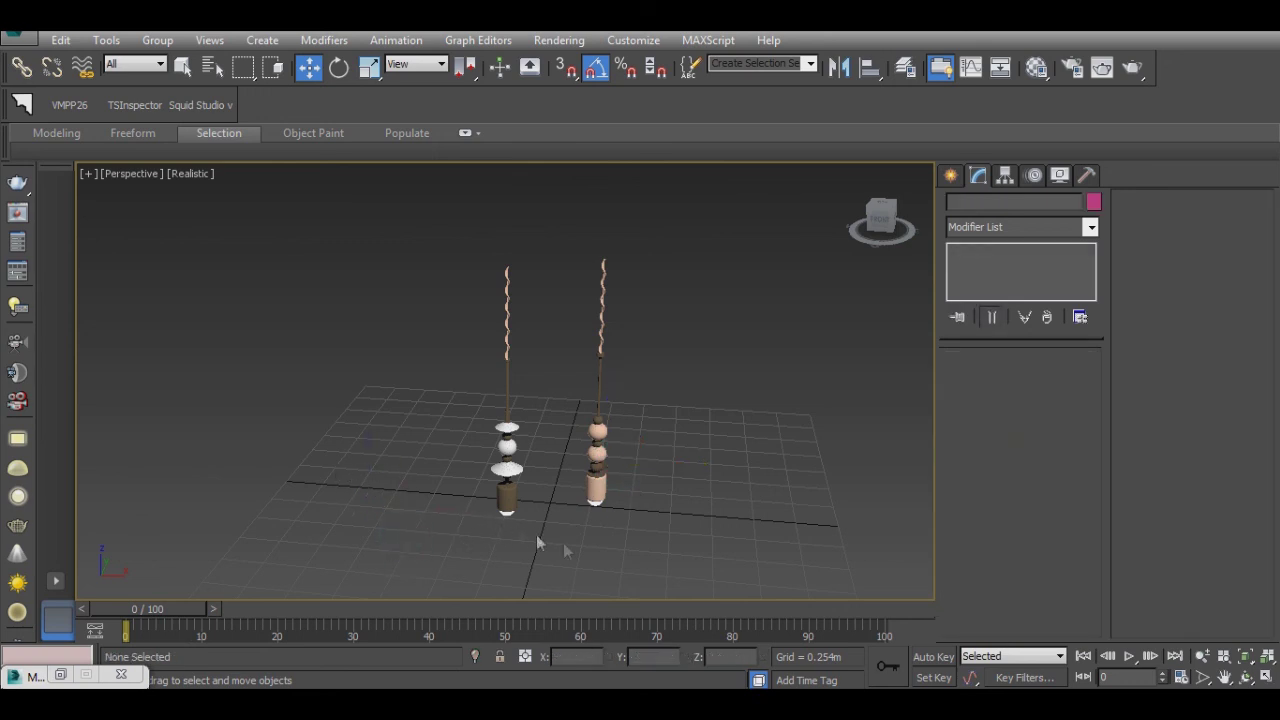
# Step: Move the left white-shaded pendant right toward the peach lamp and lower it slightly
pyautogui.moveTo(727, 545); pyautogui.dragTo(424, 213)
pyautogui.keyDown('alt'); pyautogui.moveTo(424, 213); pyautogui.dragTo(560, 440, button='middle'); pyautogui.keyUp('alt')
pyautogui.scroll(4, 569, 451)
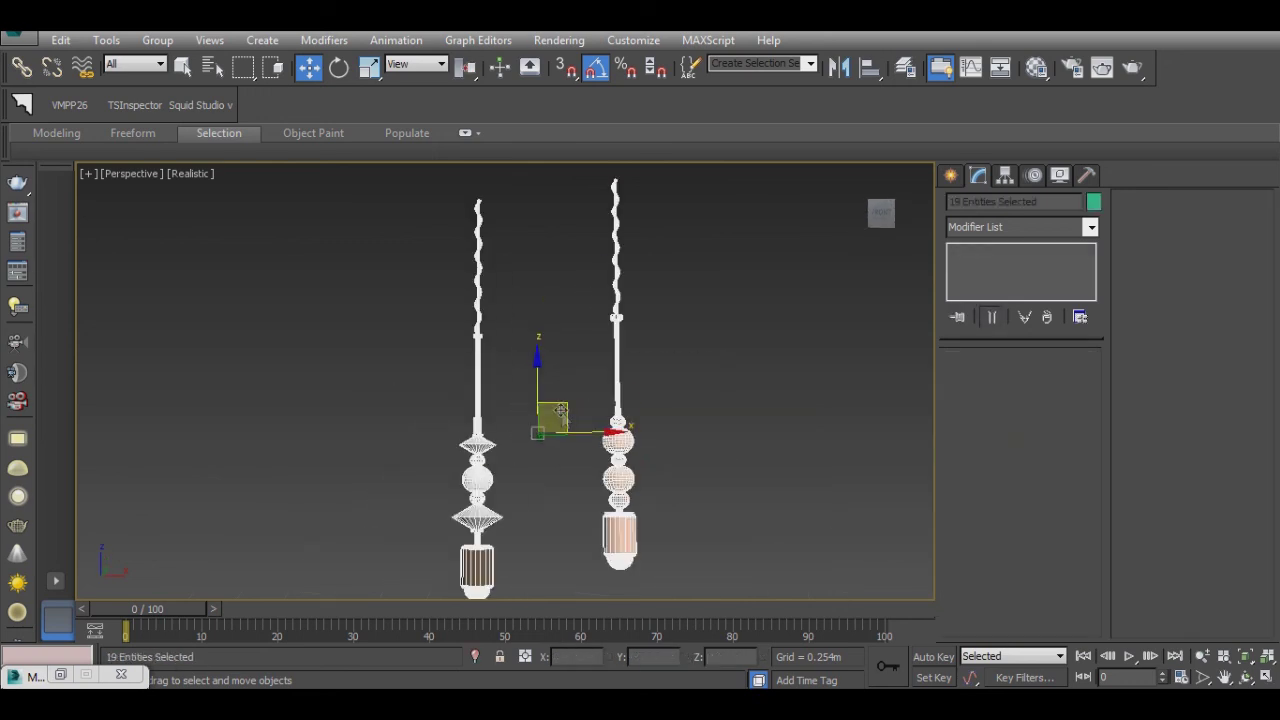
pyautogui.click(649, 439)
pyautogui.keyDown('alt'); pyautogui.moveTo(637, 508); pyautogui.dragTo(639, 510, button='middle'); pyautogui.keyUp('alt')
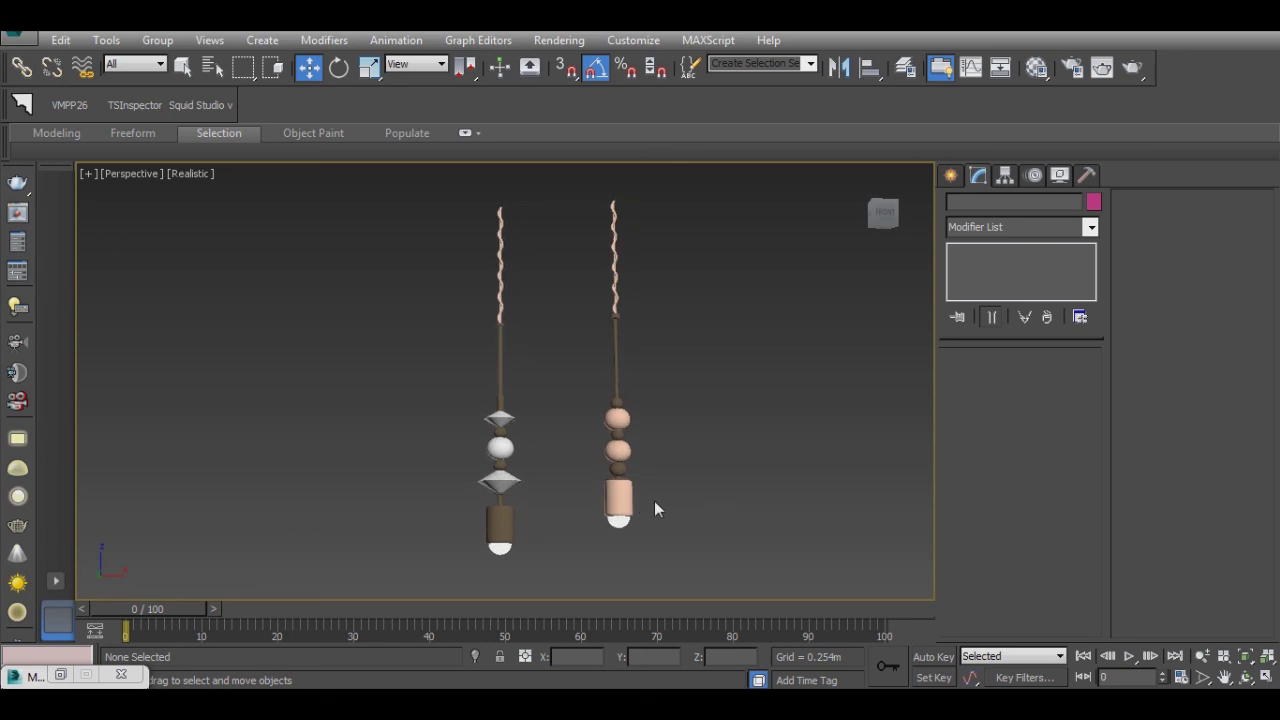
pyautogui.moveTo(545, 562); pyautogui.dragTo(405, 175)
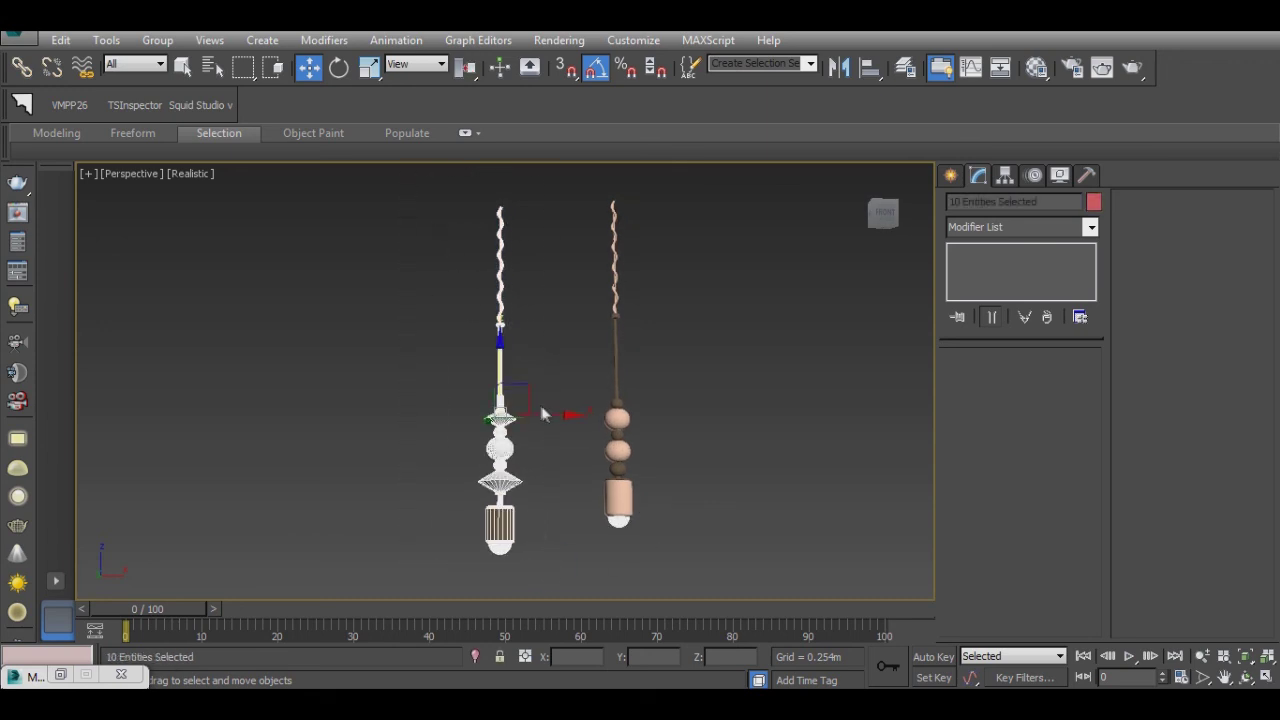
pyautogui.moveTo(562, 413); pyautogui.dragTo(622, 413)
pyautogui.moveTo(562, 362); pyautogui.dragTo(568, 392)
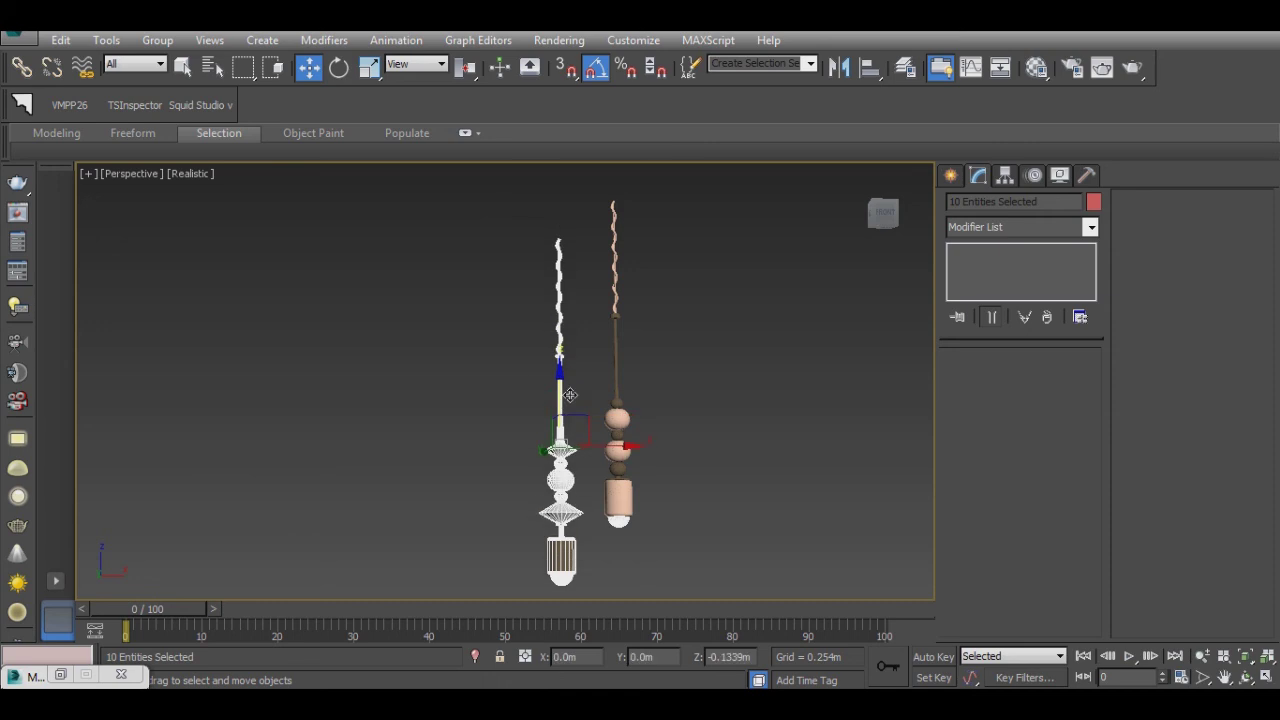
pyautogui.click(686, 343)
pyautogui.moveTo(689, 491)
pyautogui.mouseDown(button='middle')
pyautogui.moveTo(666, 457)
pyautogui.moveTo(664, 476)
pyautogui.mouseUp(button='middle')
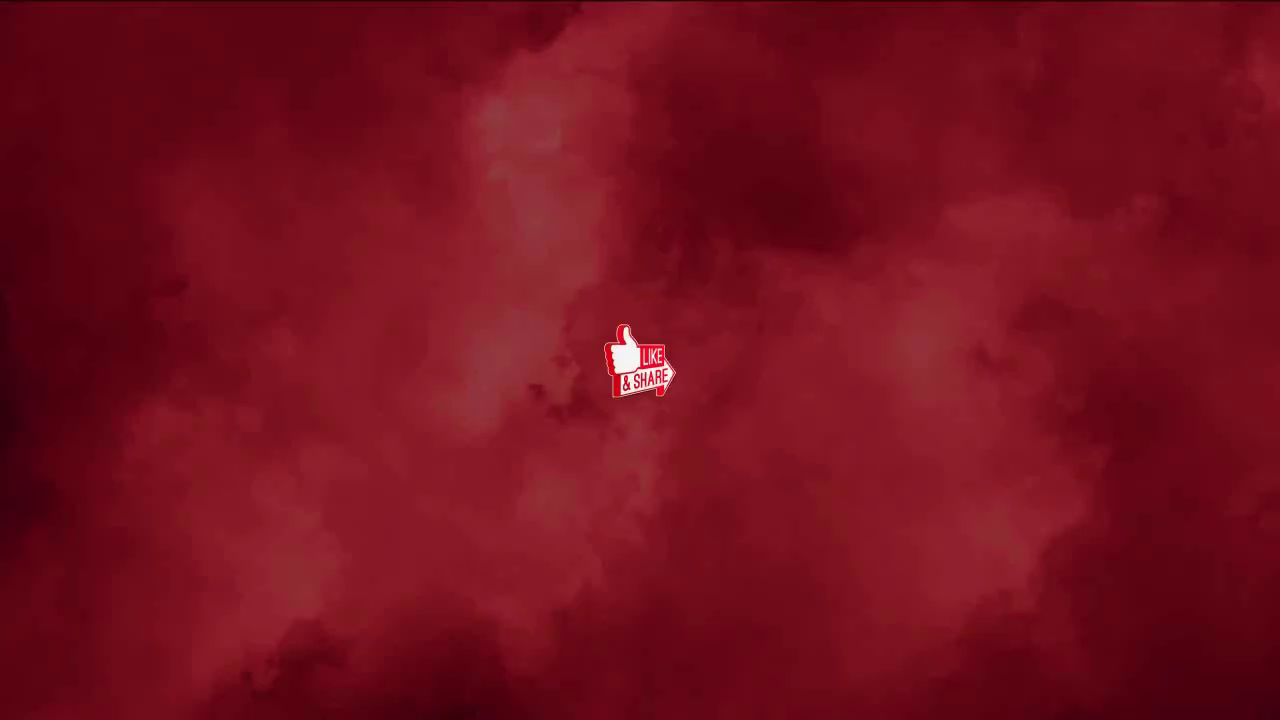